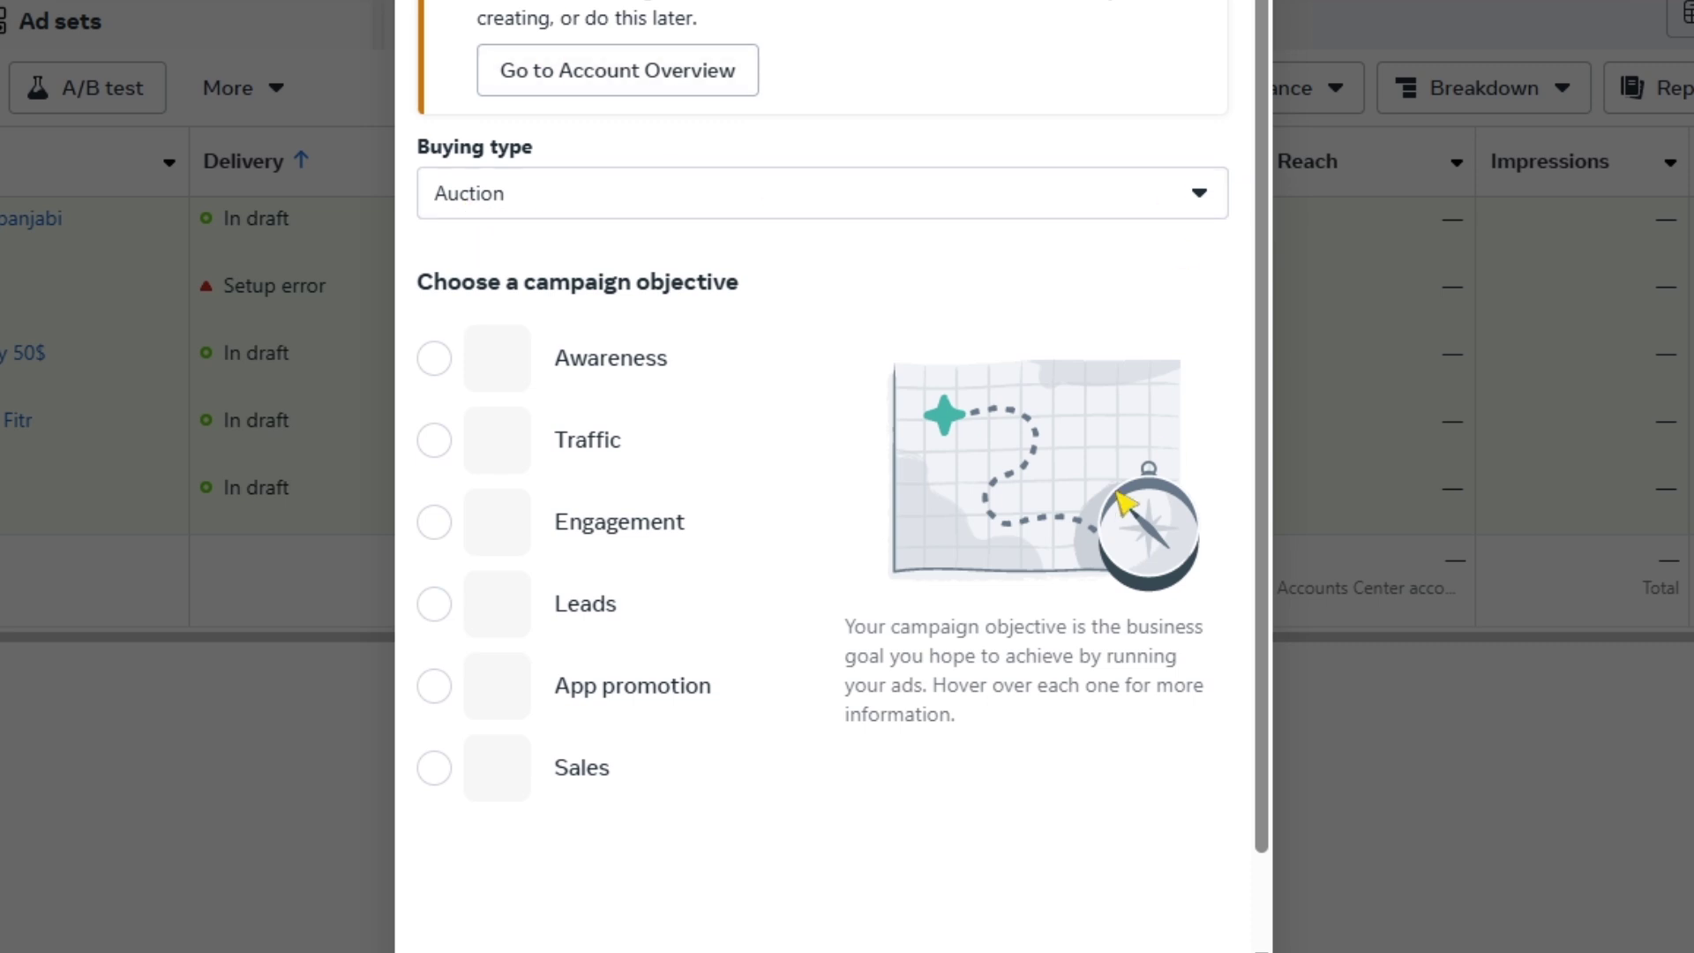
Choose Engagement as the new campaign's objective and continue to the campaign setup choice
mouse_move(636, 366)
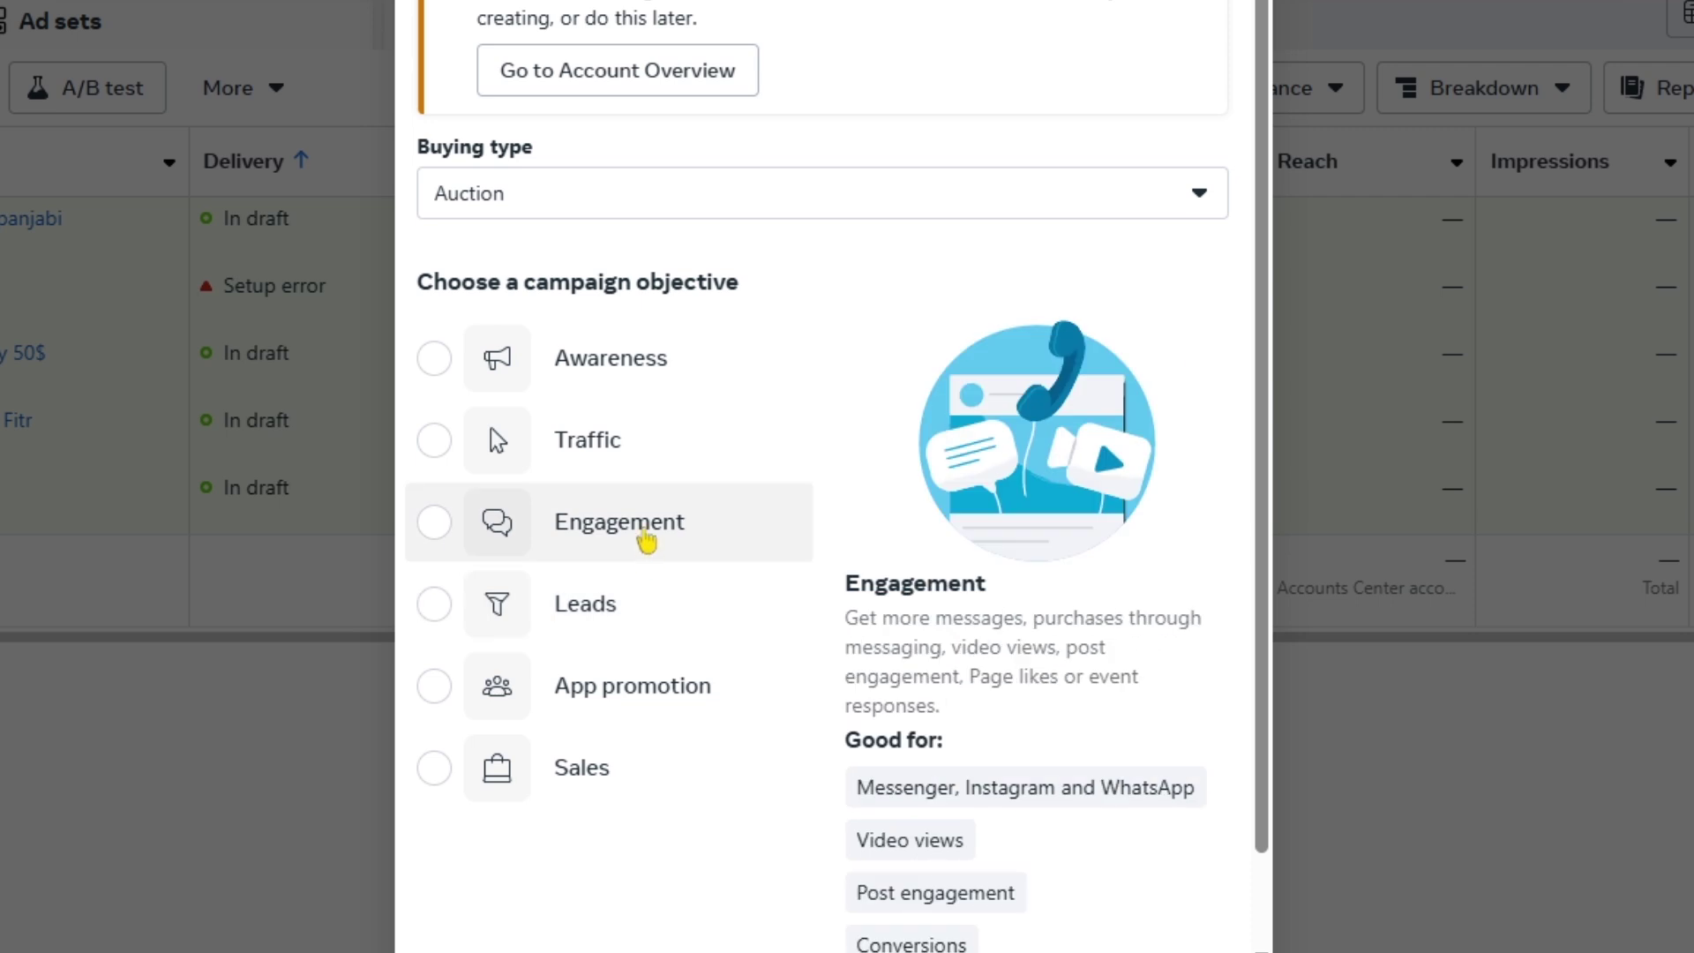
left_click(646, 537)
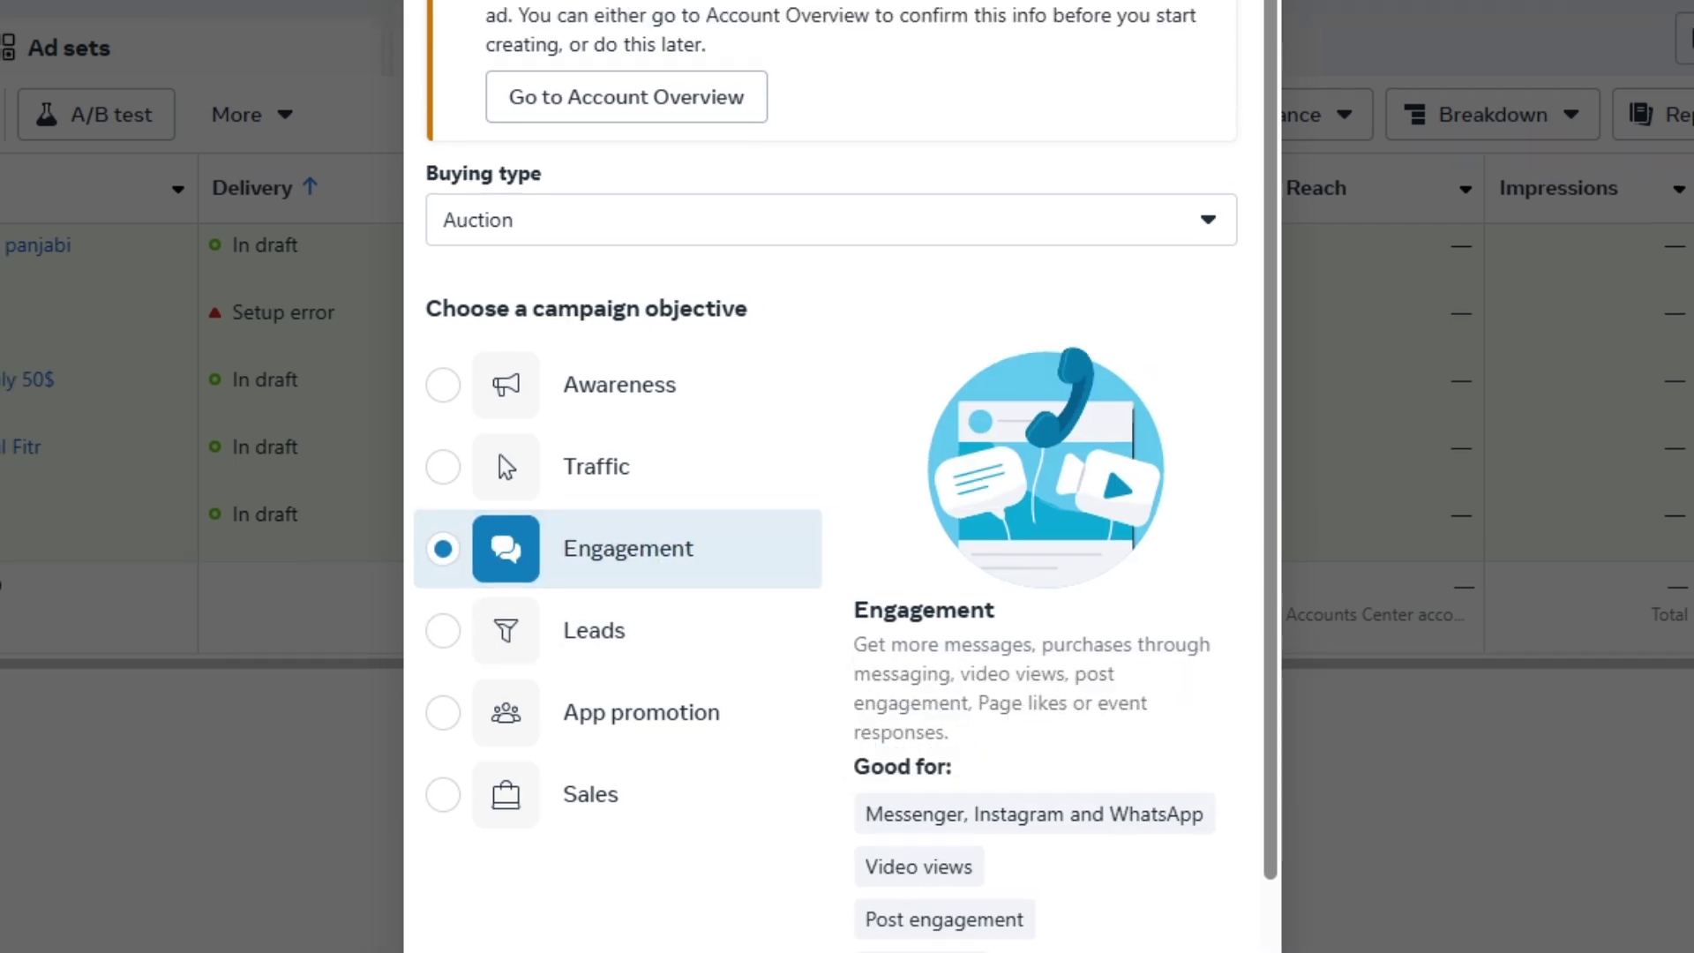
left_click(1190, 951)
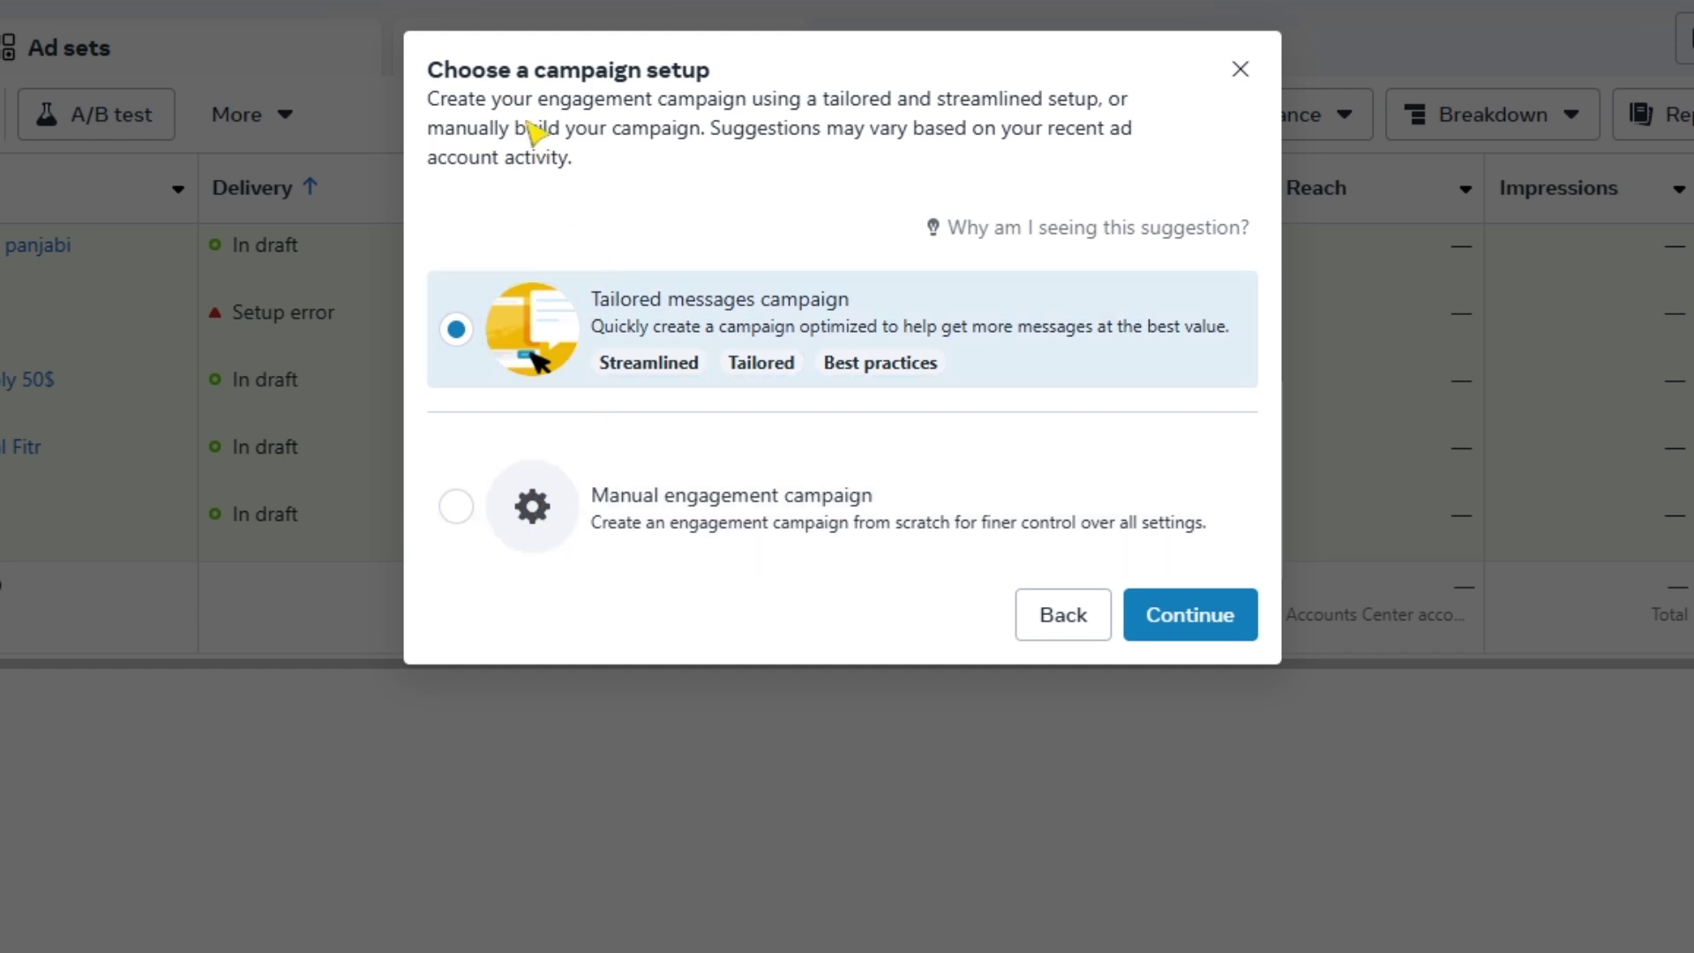
Select the manual engagement campaign setup and proceed to the campaign settings
triple_click(695, 77)
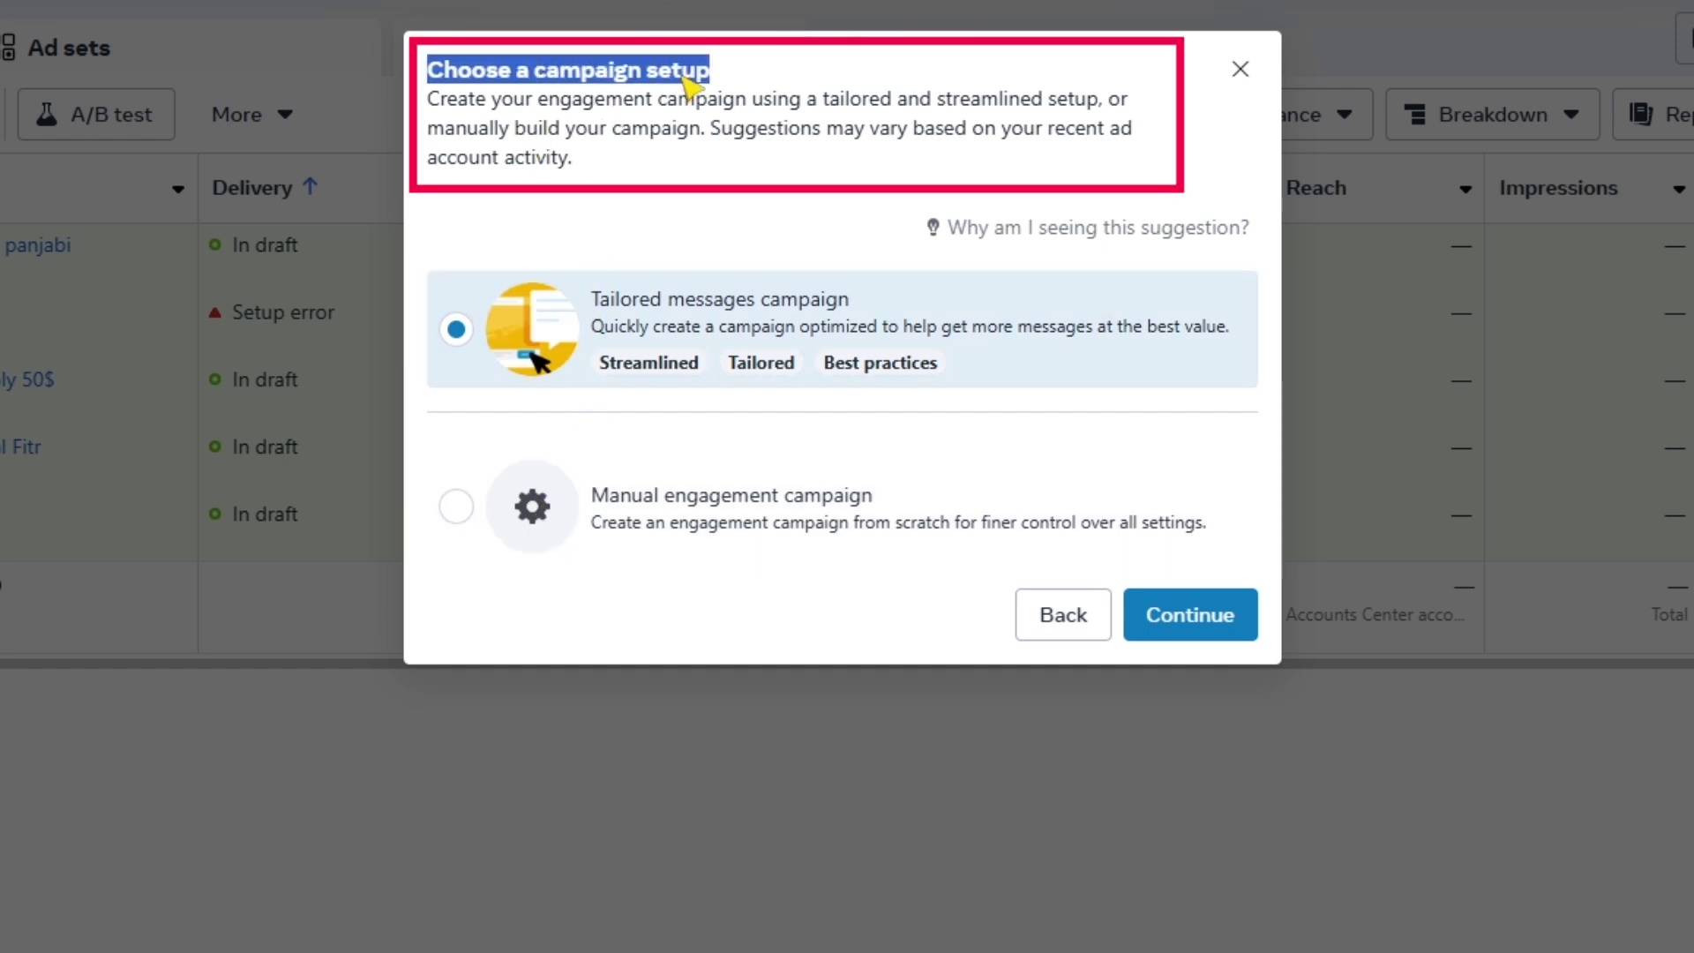
left_click(678, 202)
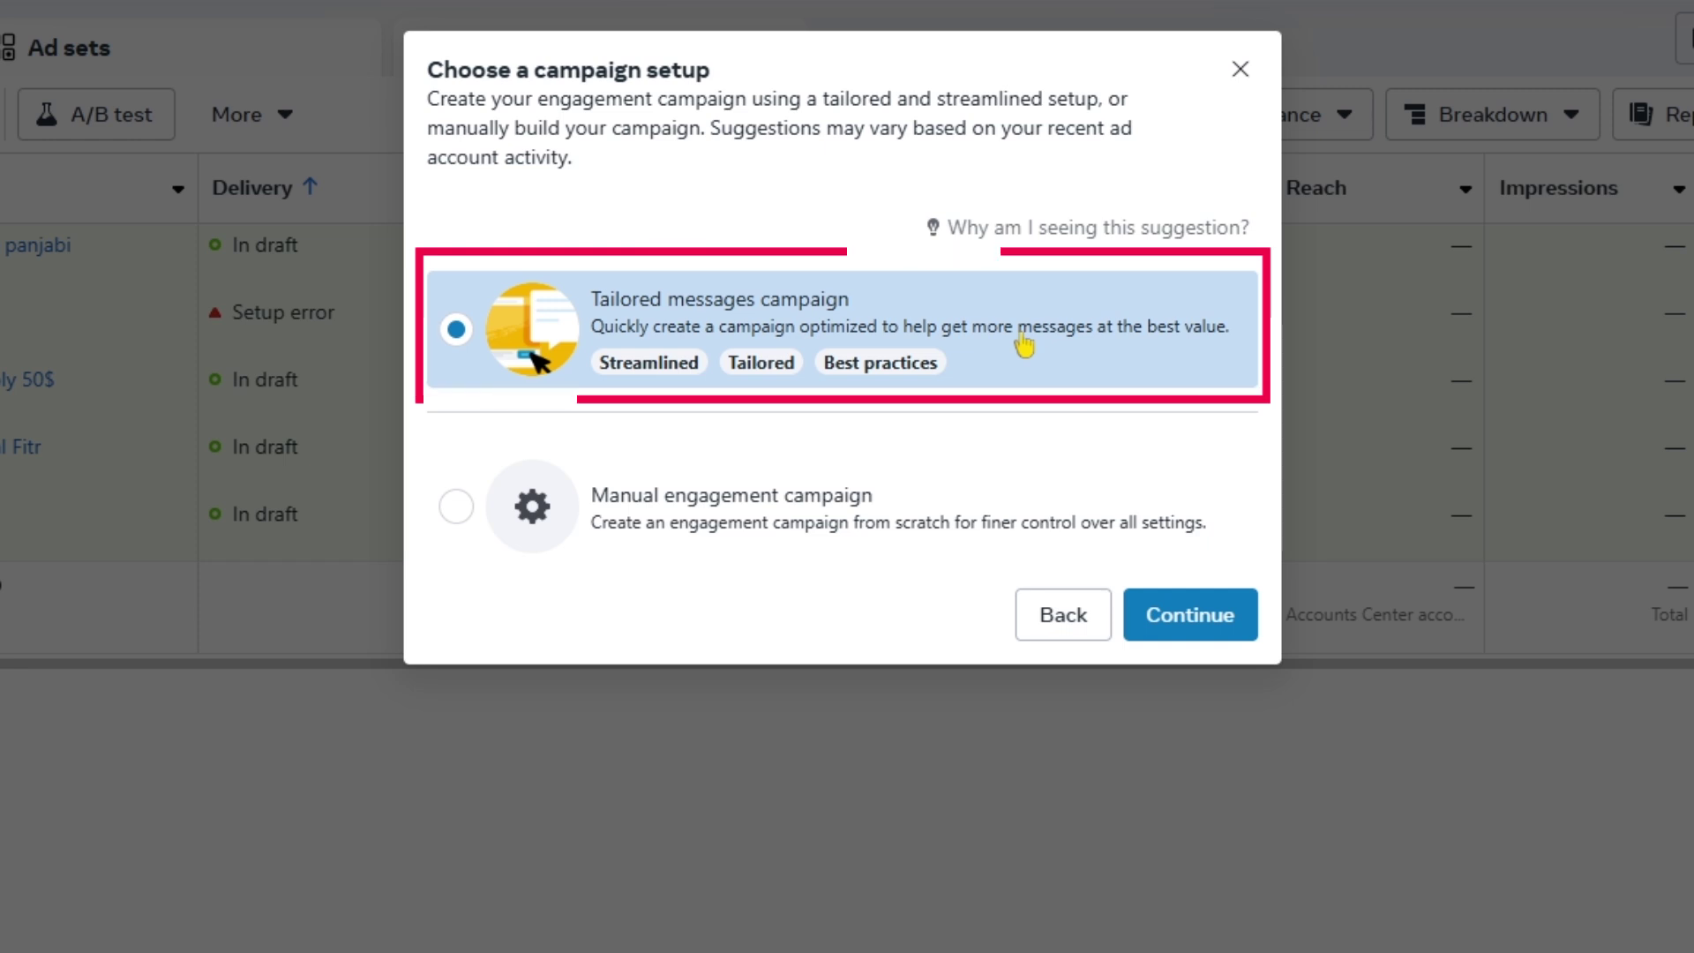
left_click(470, 519)
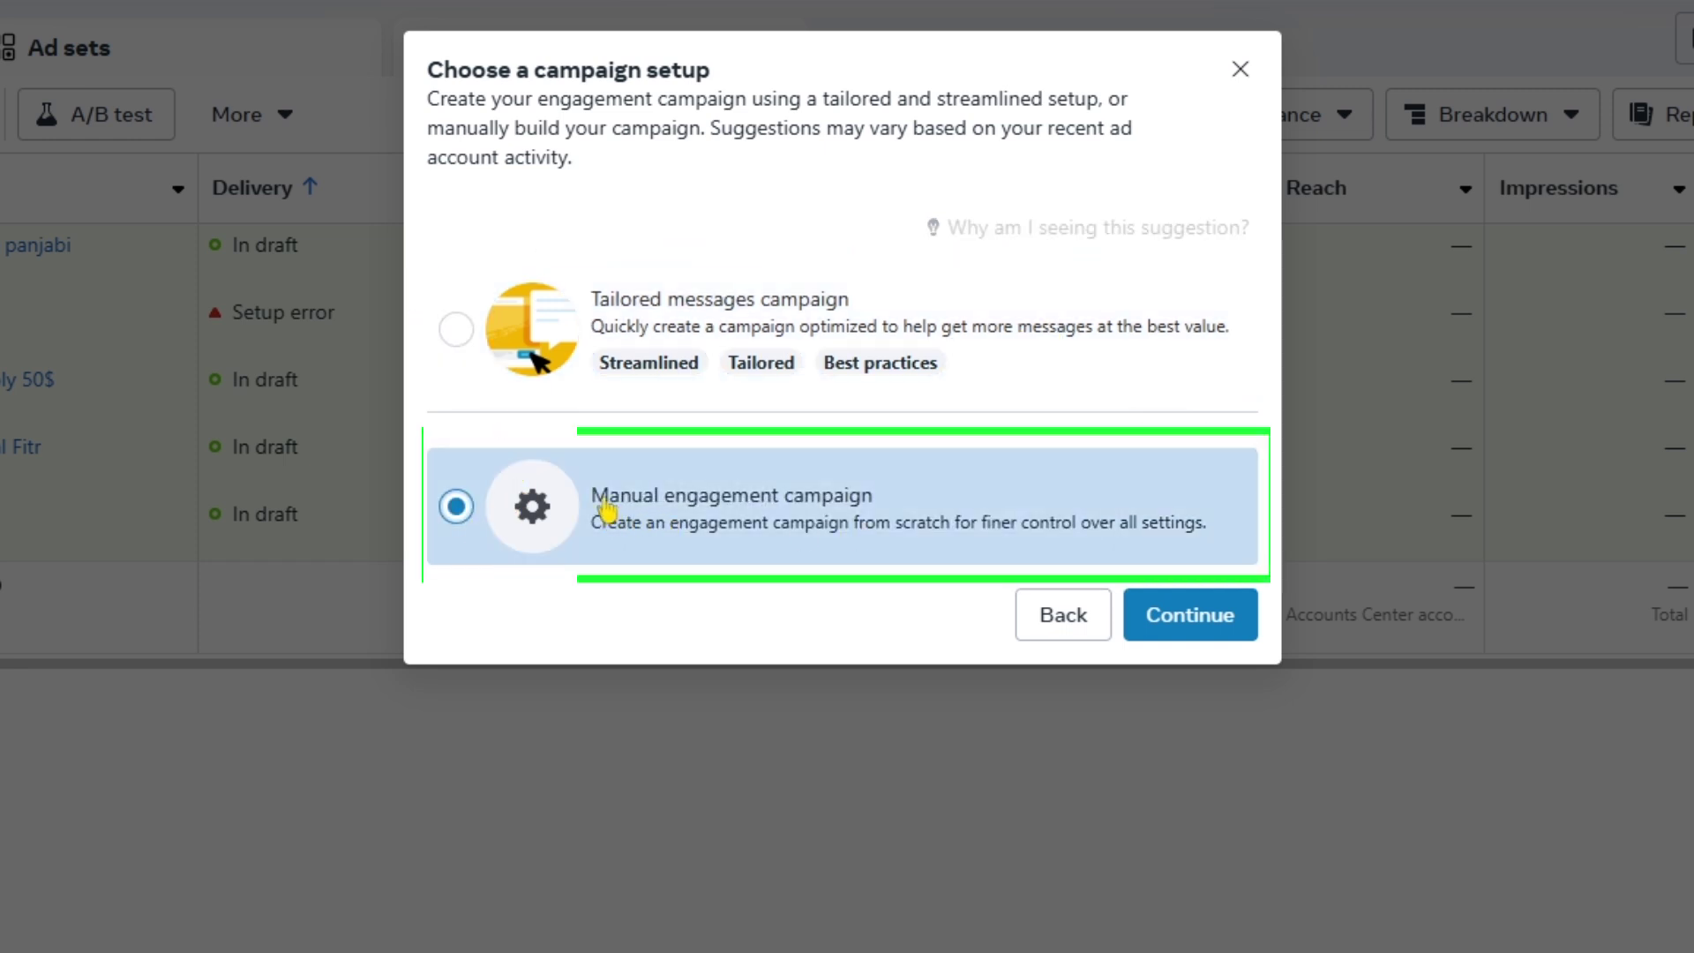
left_click_drag(598, 501, 921, 505)
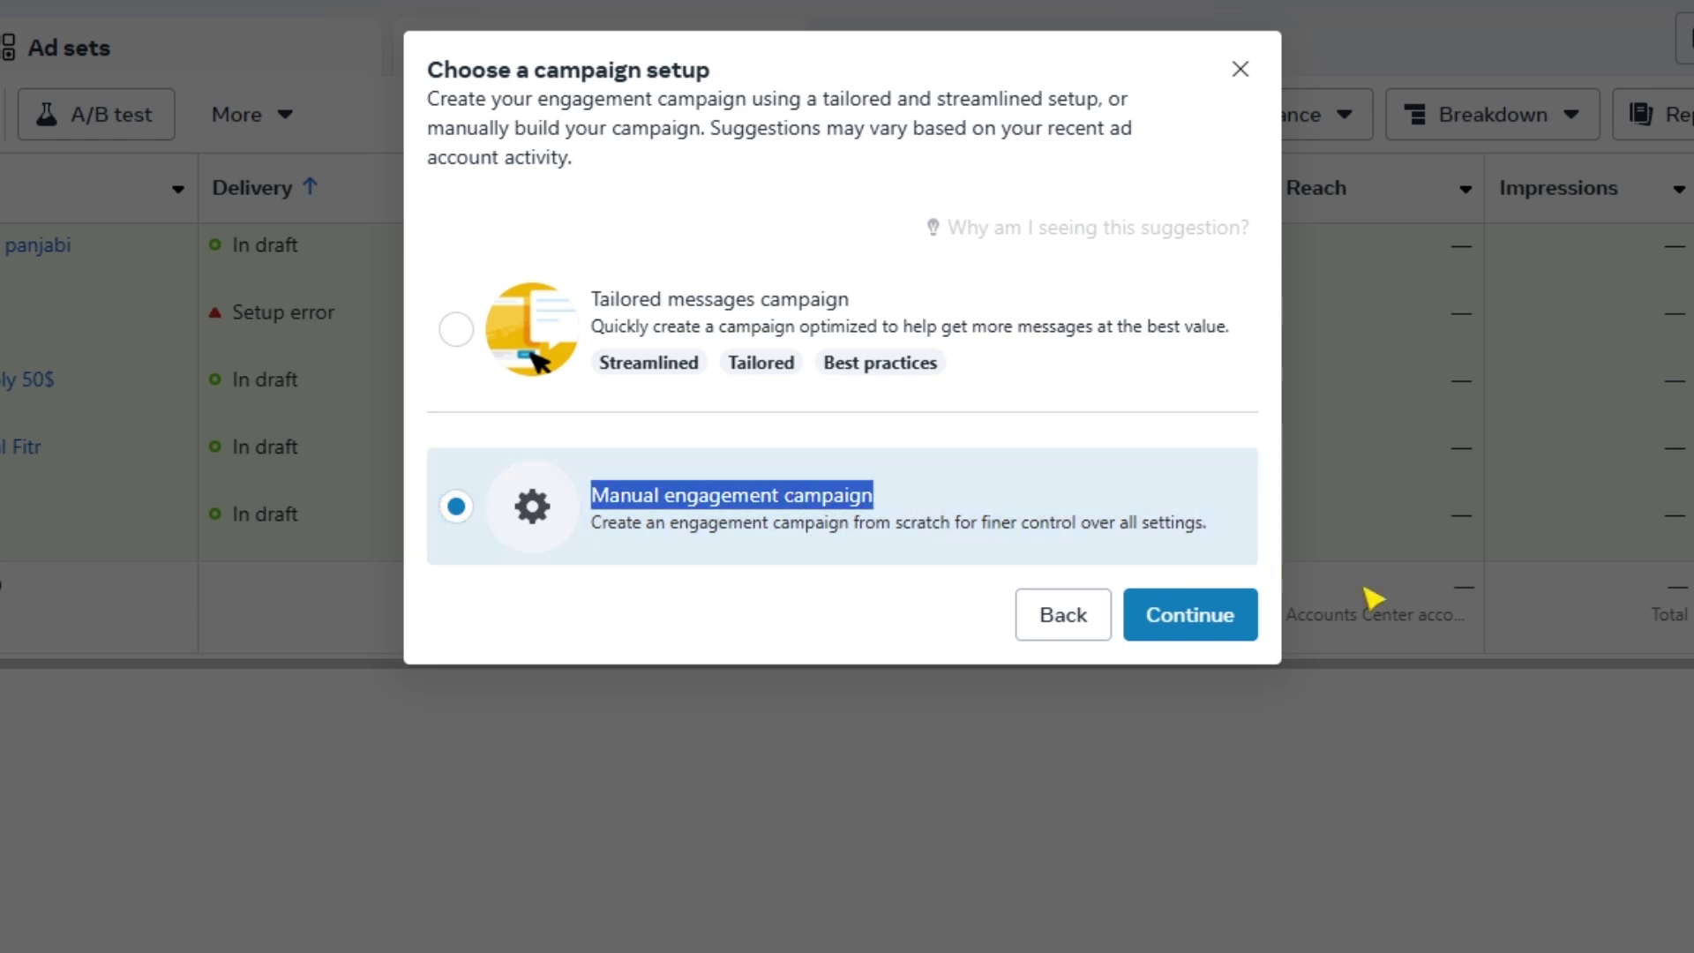
left_click(1210, 634)
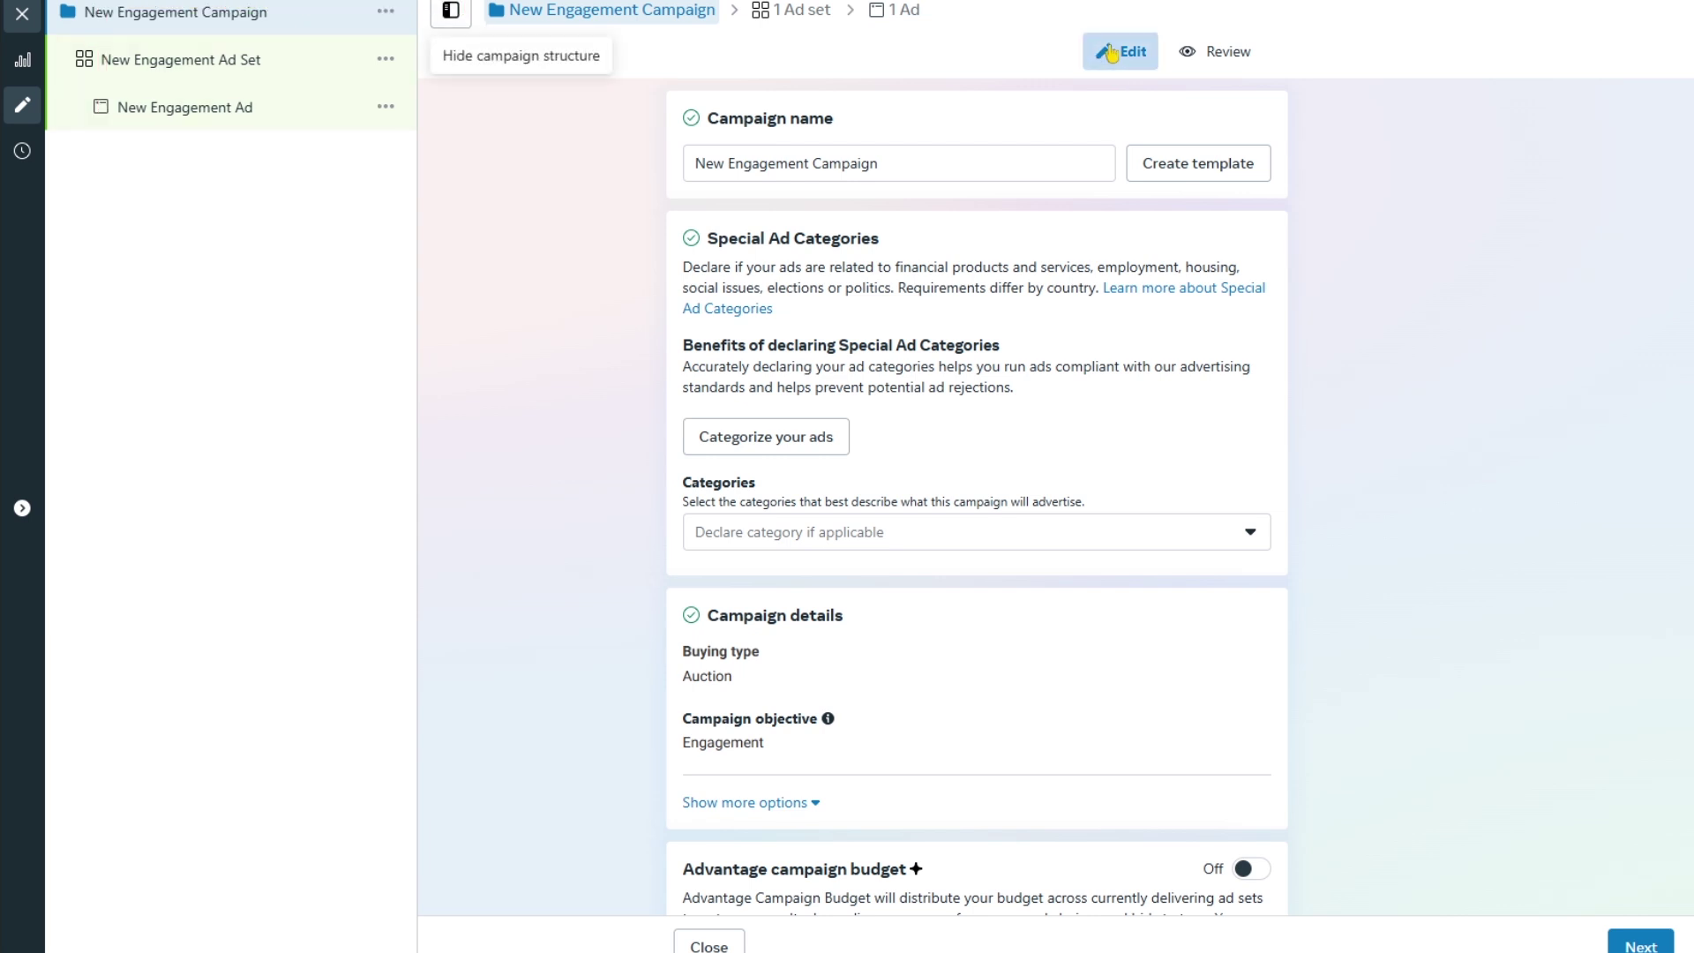
Rename the campaign as "New Engagement Campaign Panjabi holy online"
left_click(920, 167)
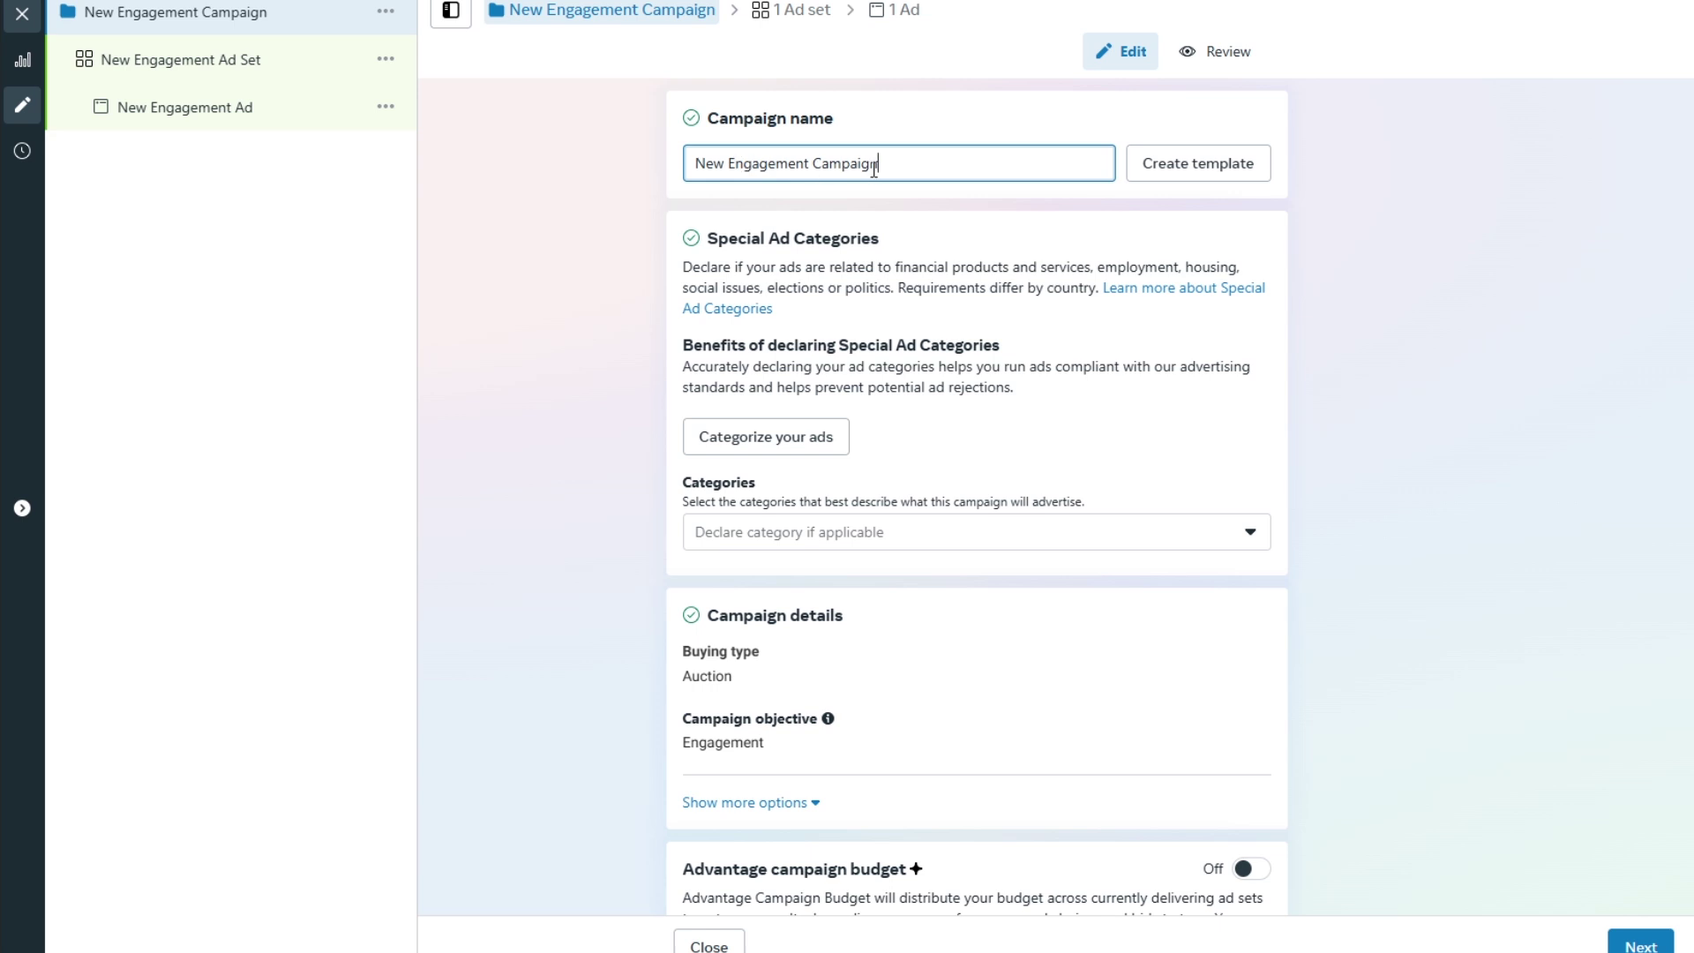
left_click(914, 166)
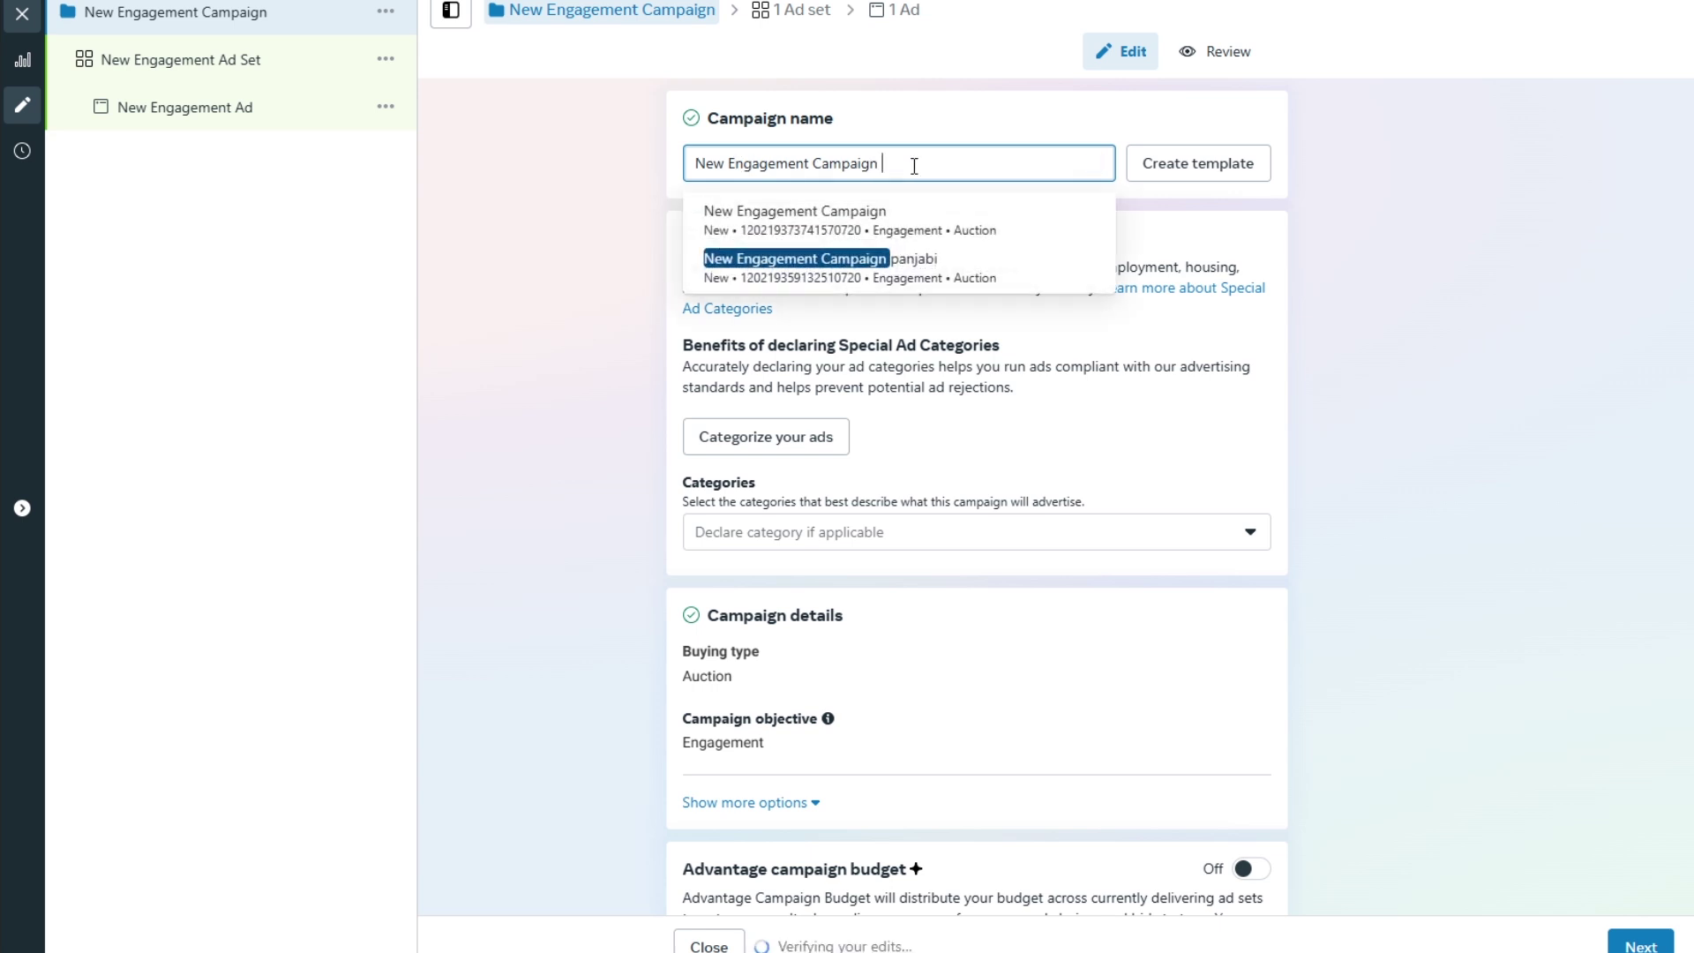
type("Panjabi hol")
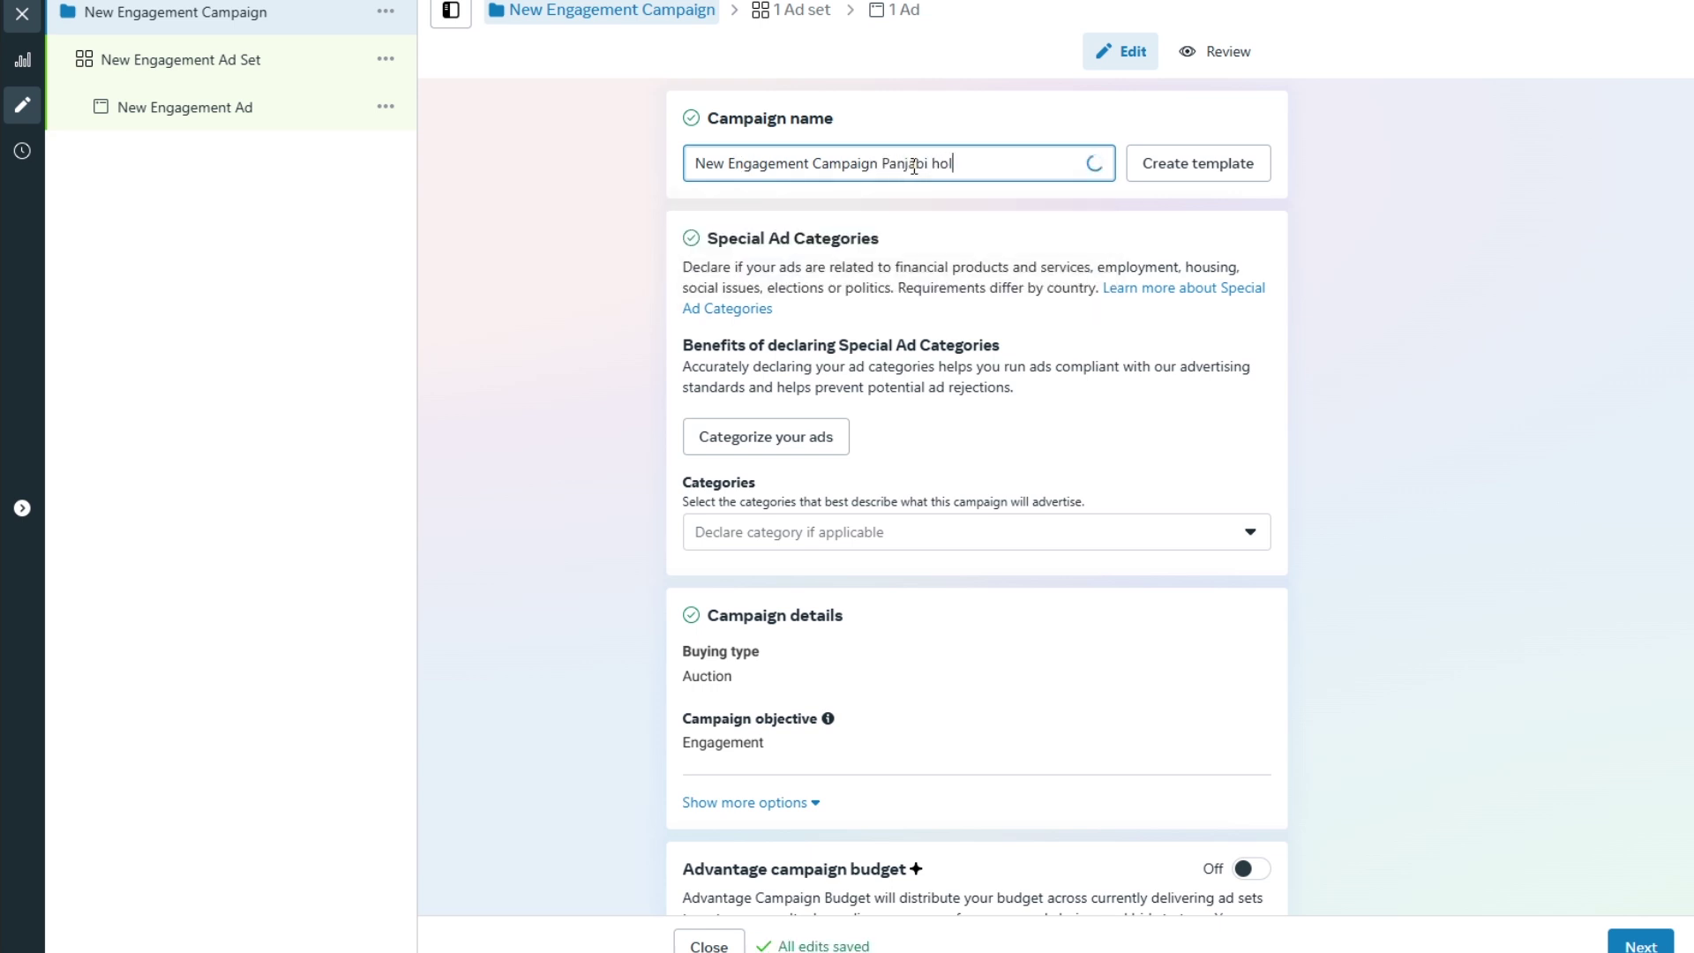
type("y ")
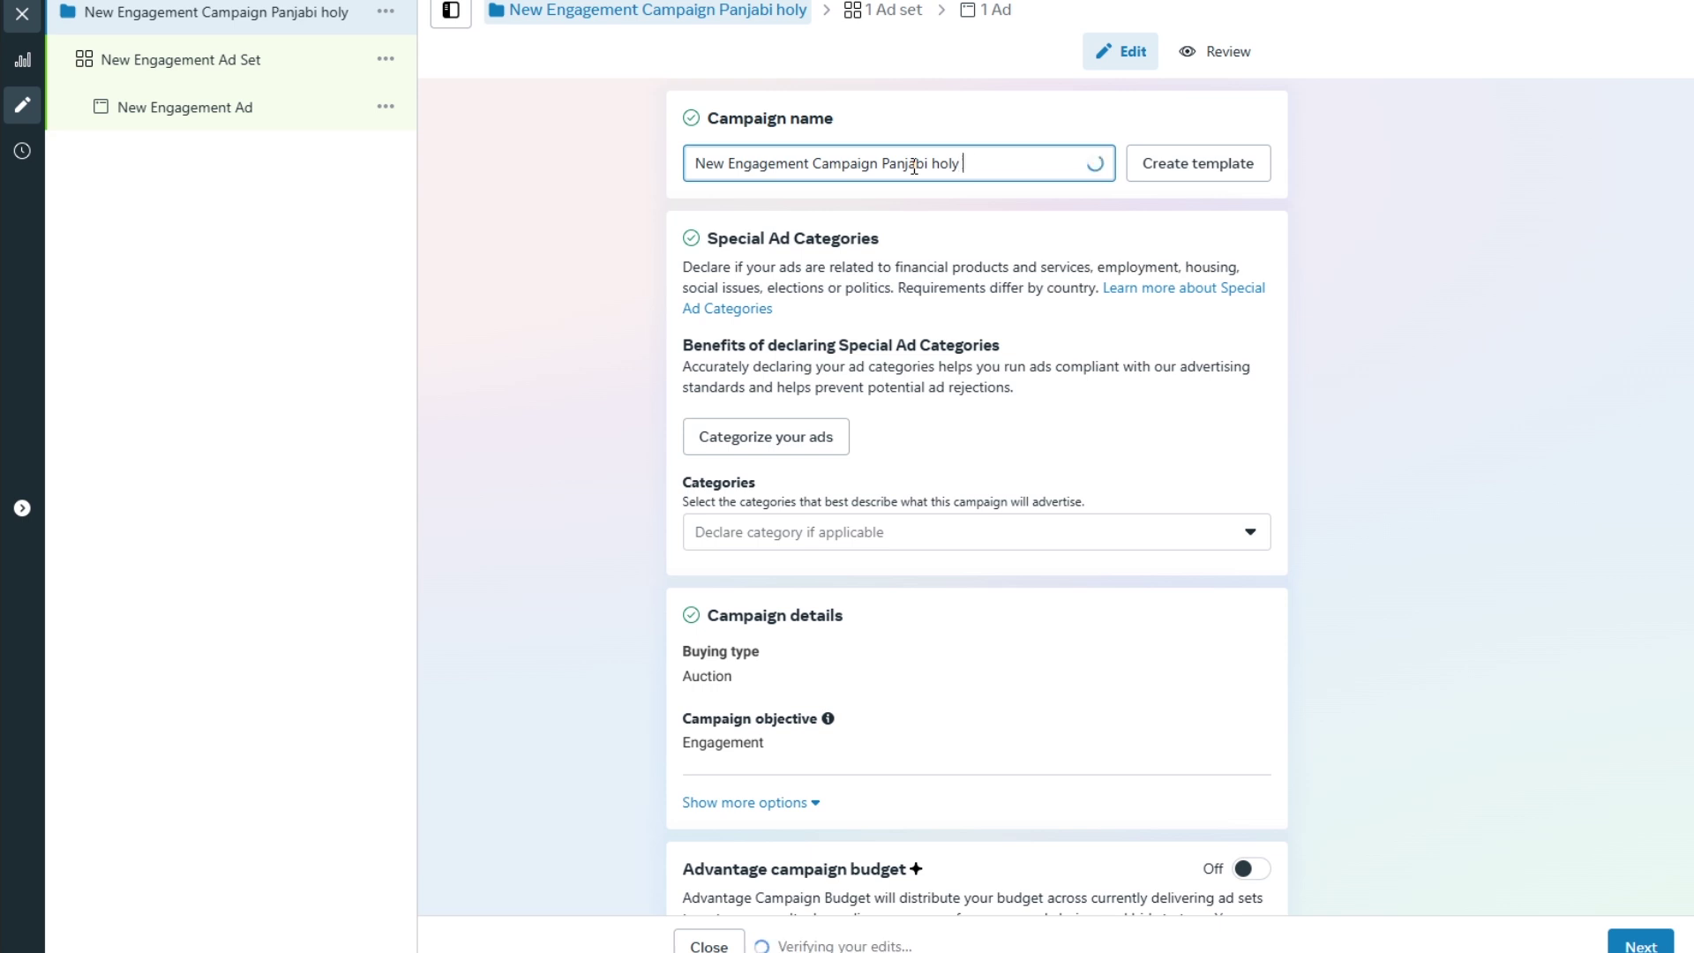
type("online")
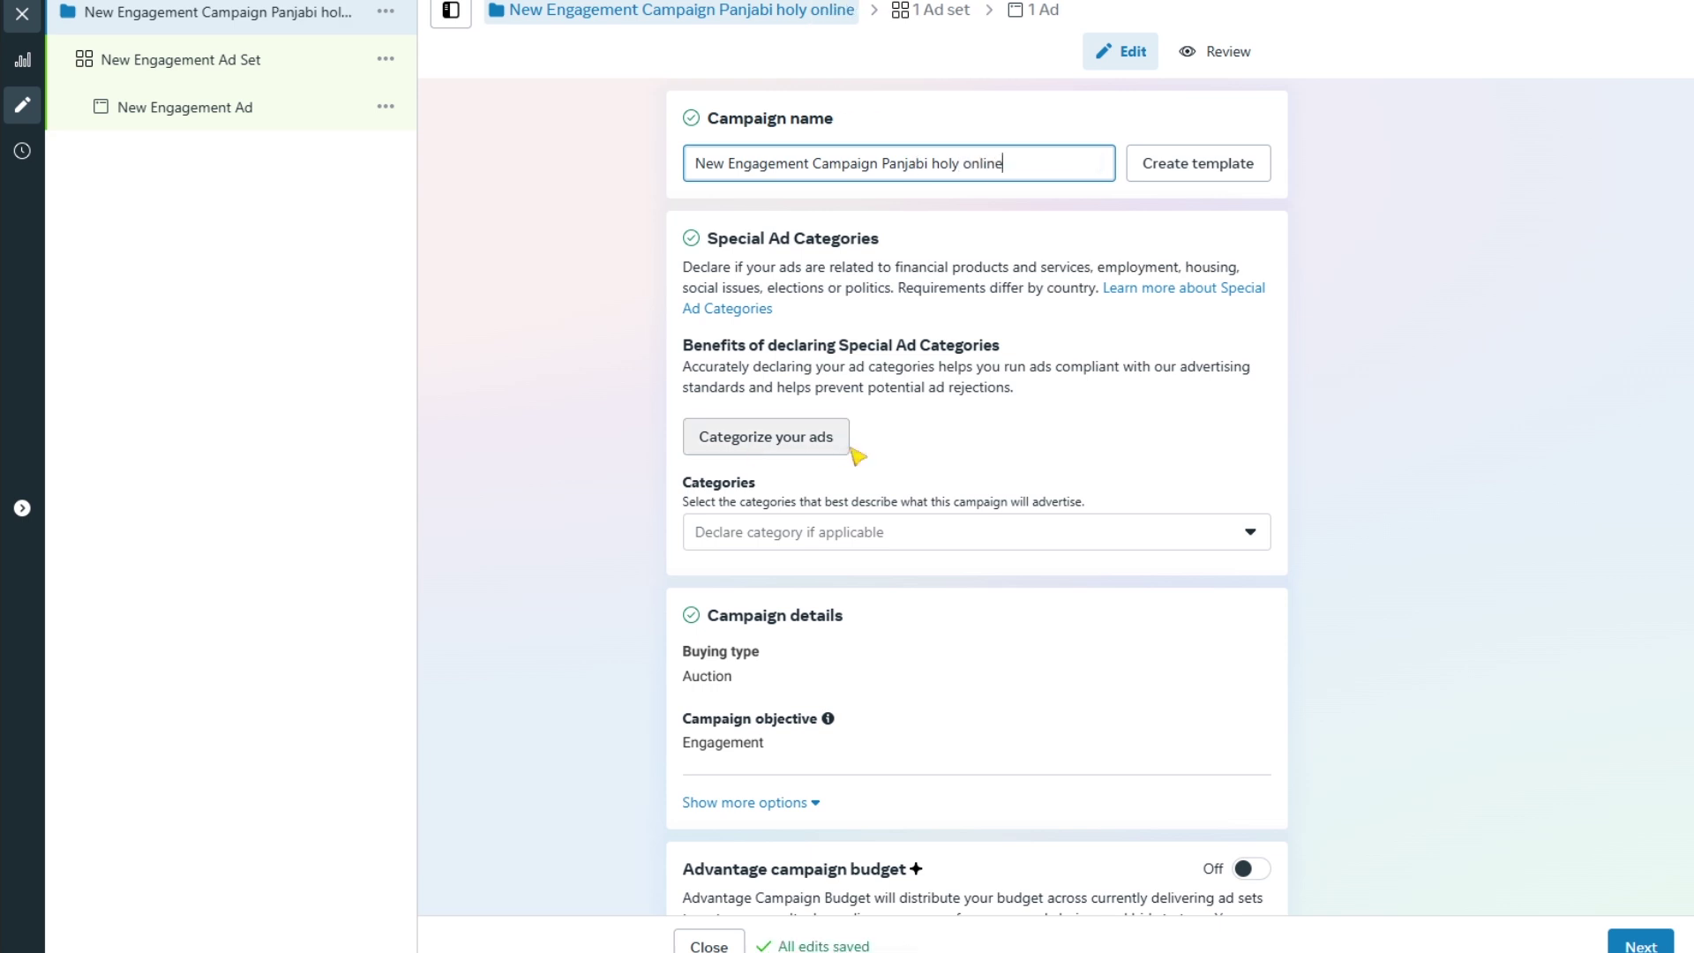
Review the available special ad categories without declaring any for this campaign
left_click(951, 538)
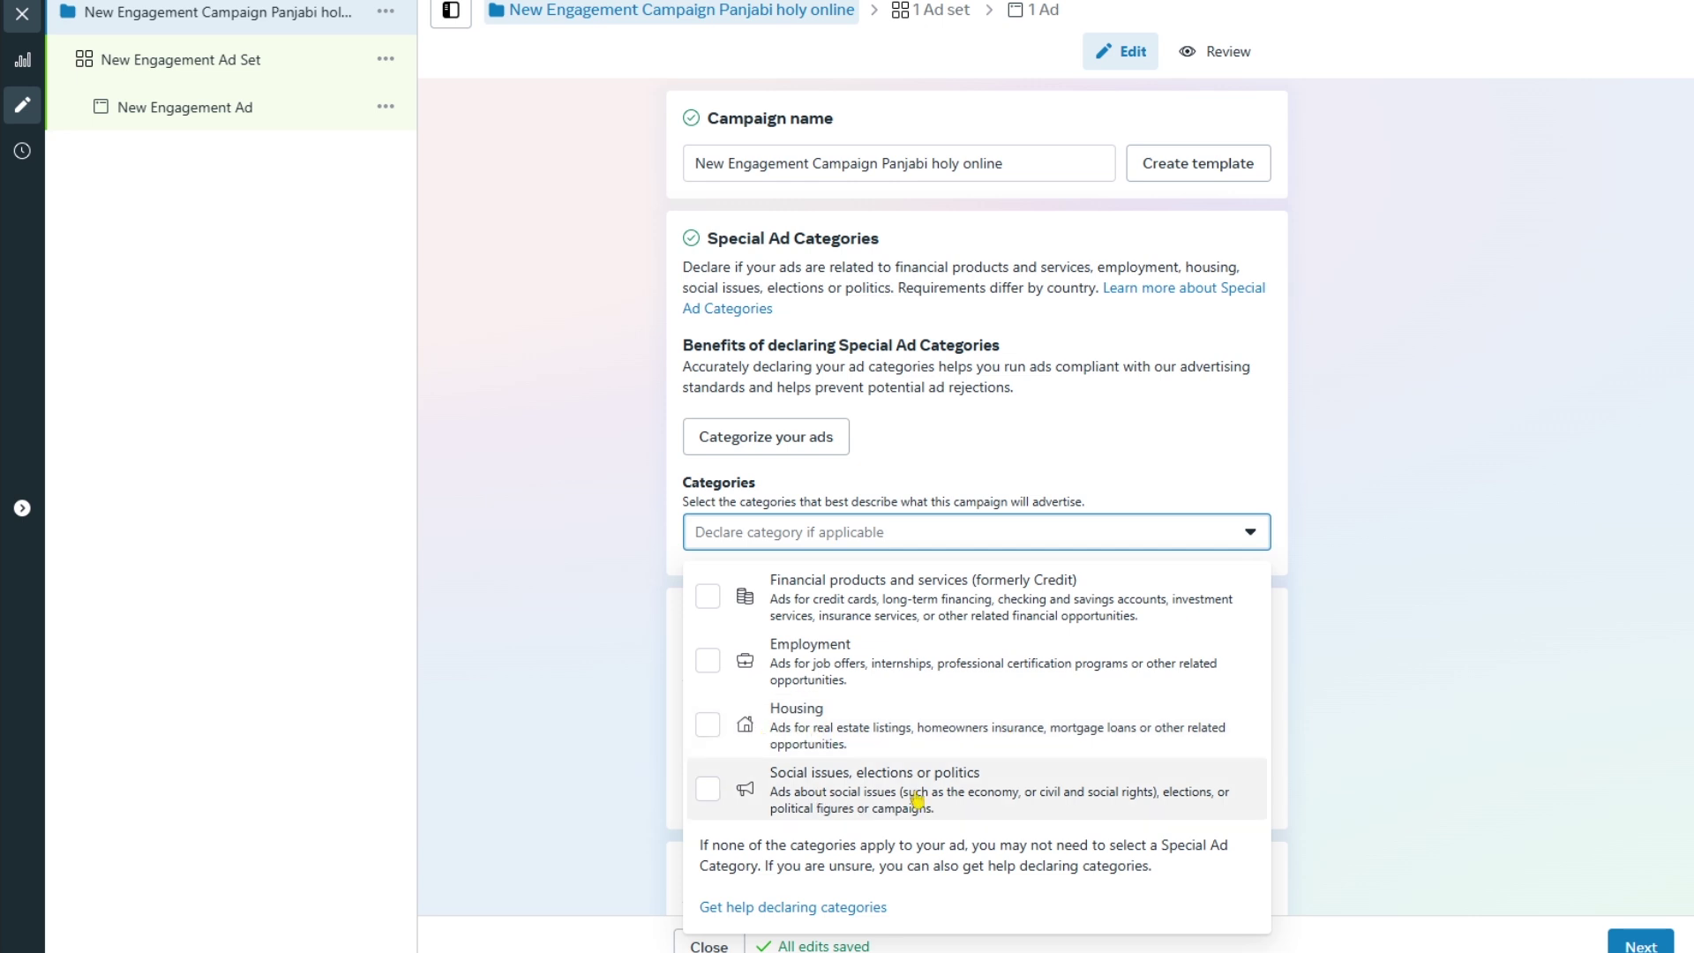
left_click(1063, 528)
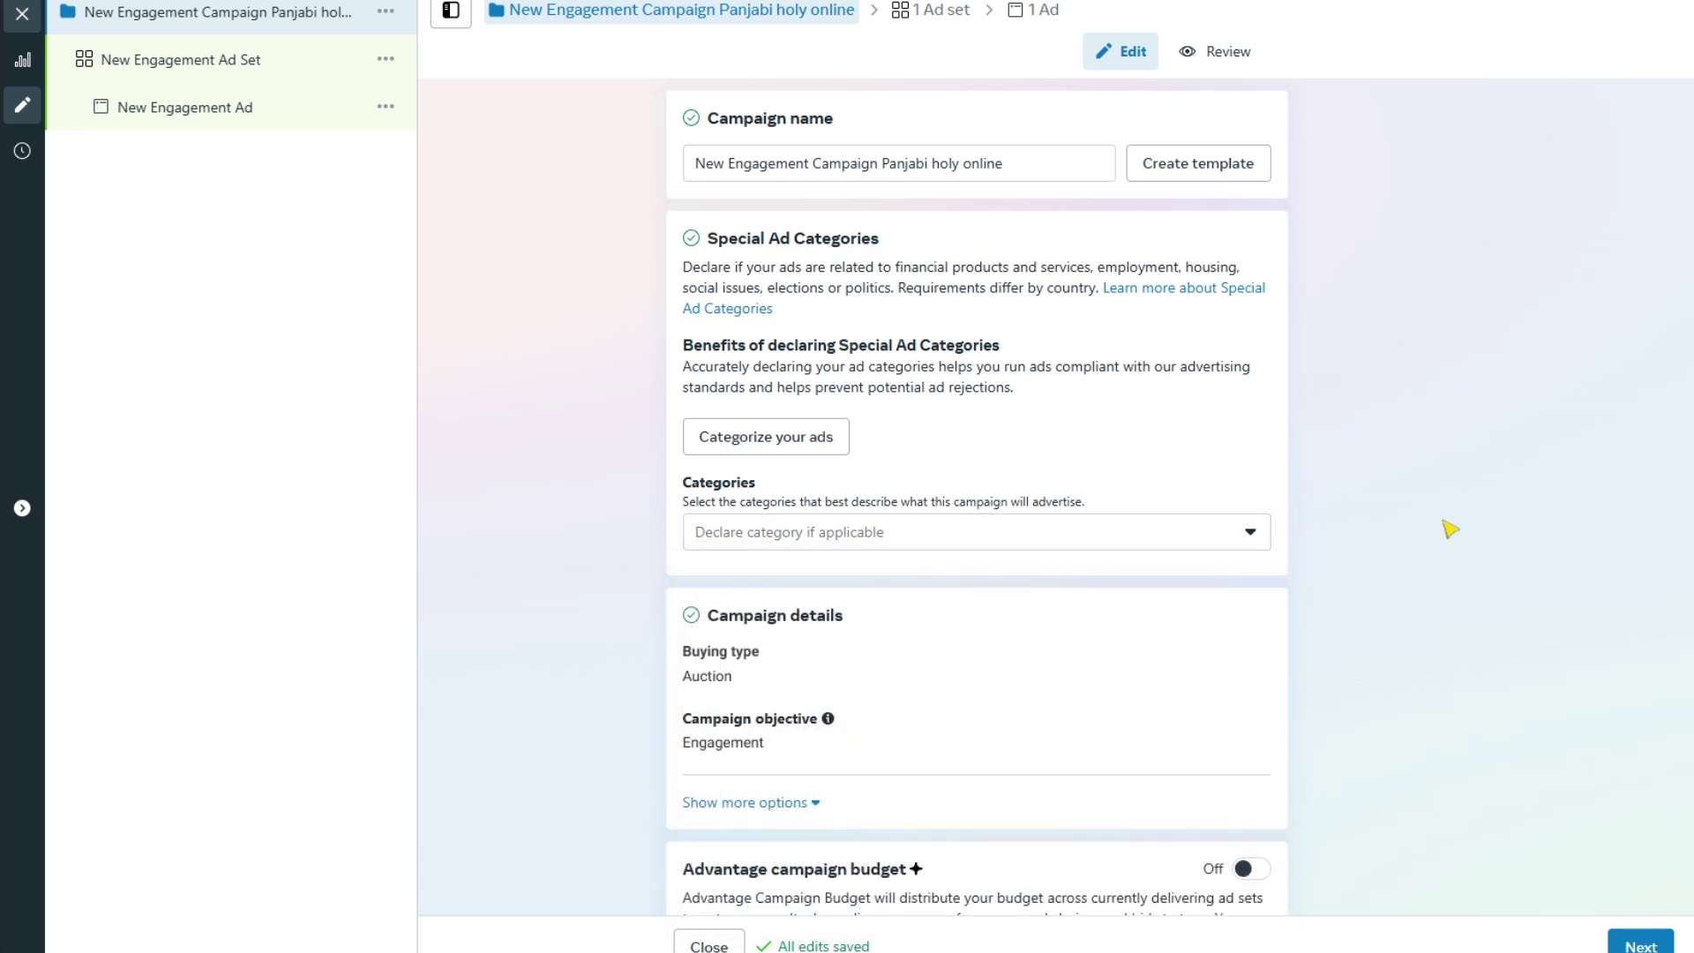
left_click(794, 538)
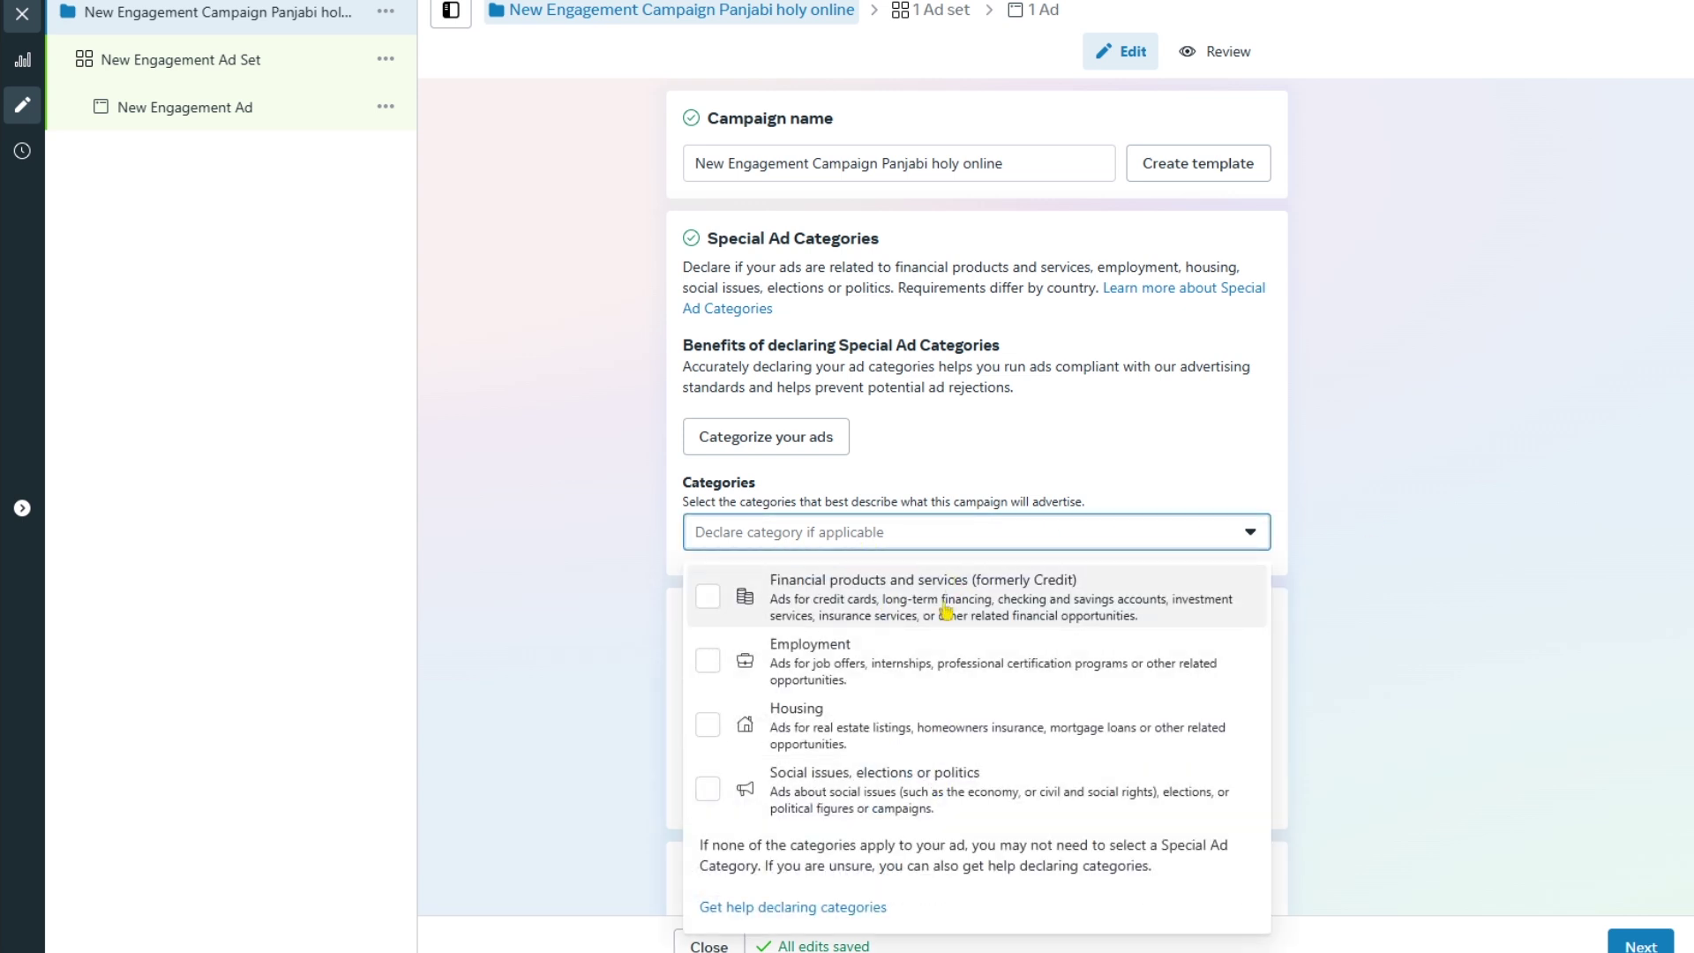
left_click(1506, 522)
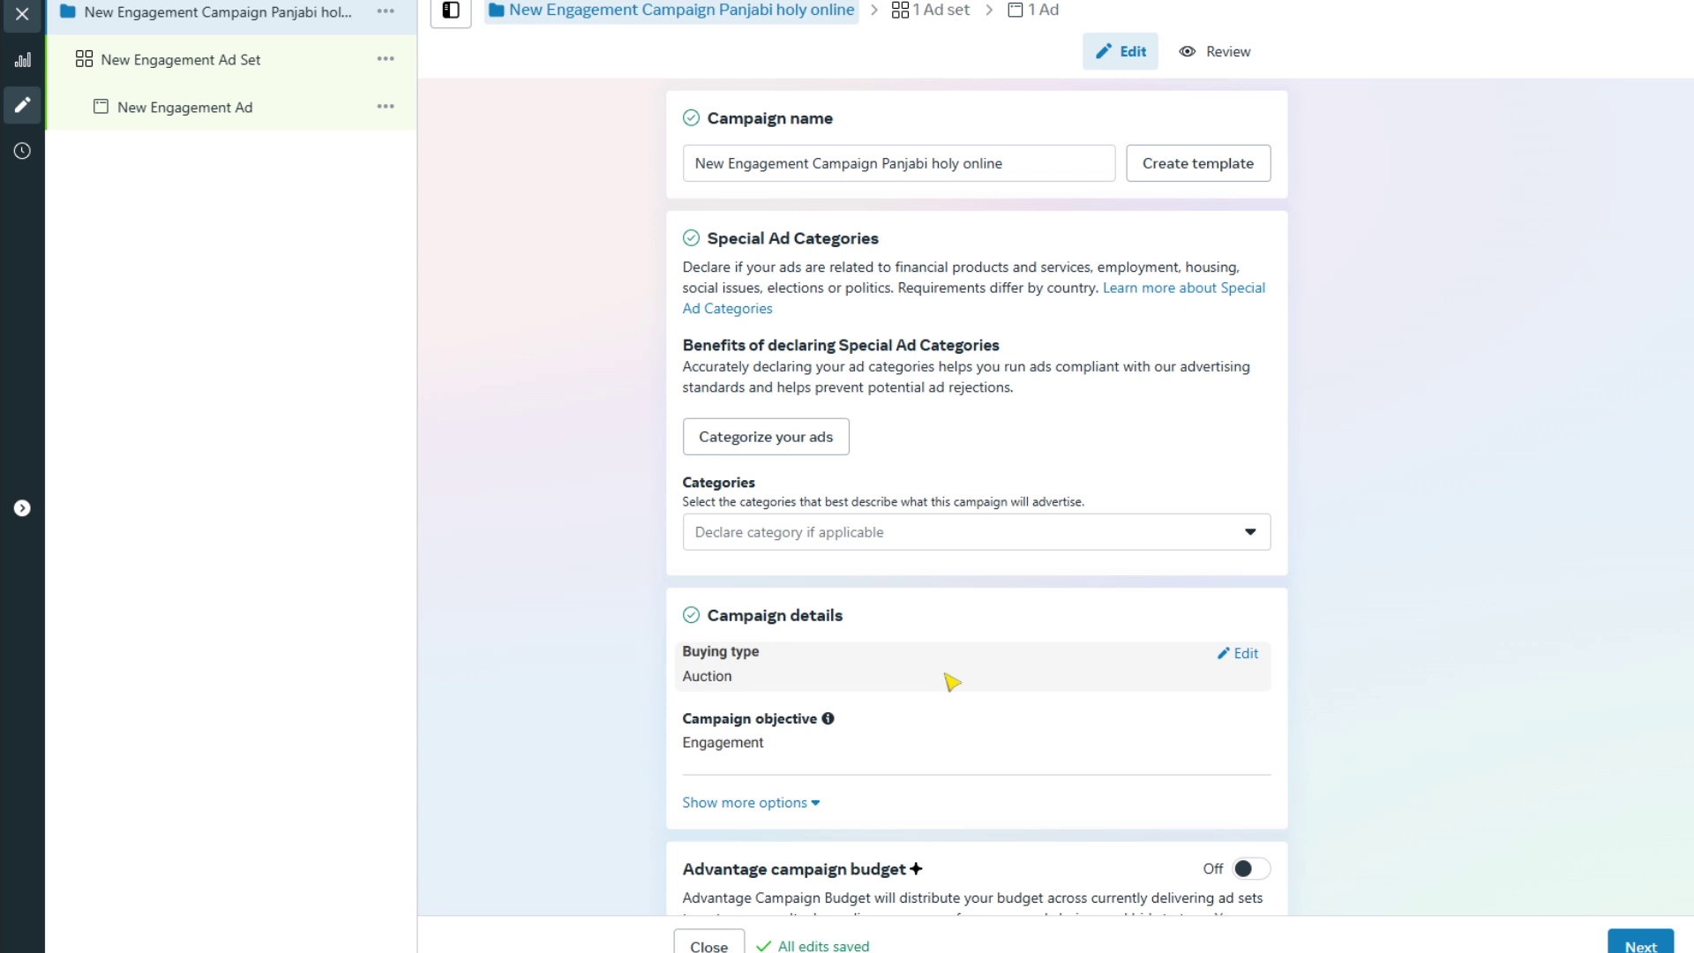
Examine the campaign objective, Advantage campaign budget and A/B test sections of the campaign settings
scroll(880, 654, "down", 2)
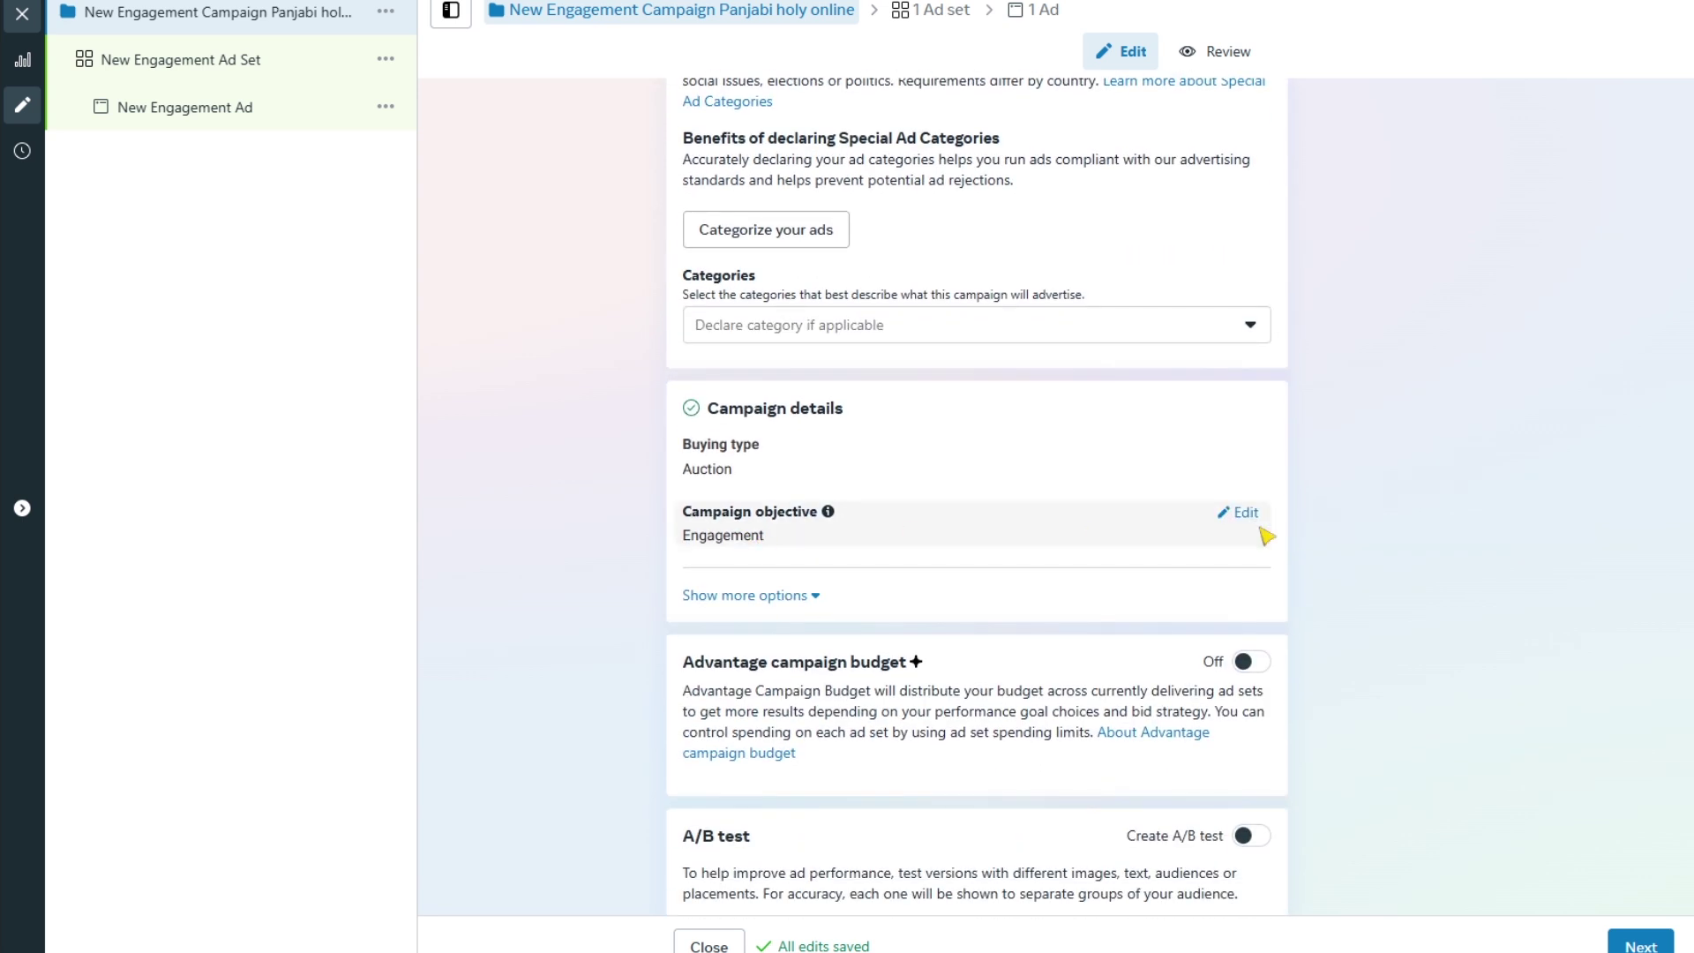
left_click_drag(685, 517, 823, 519)
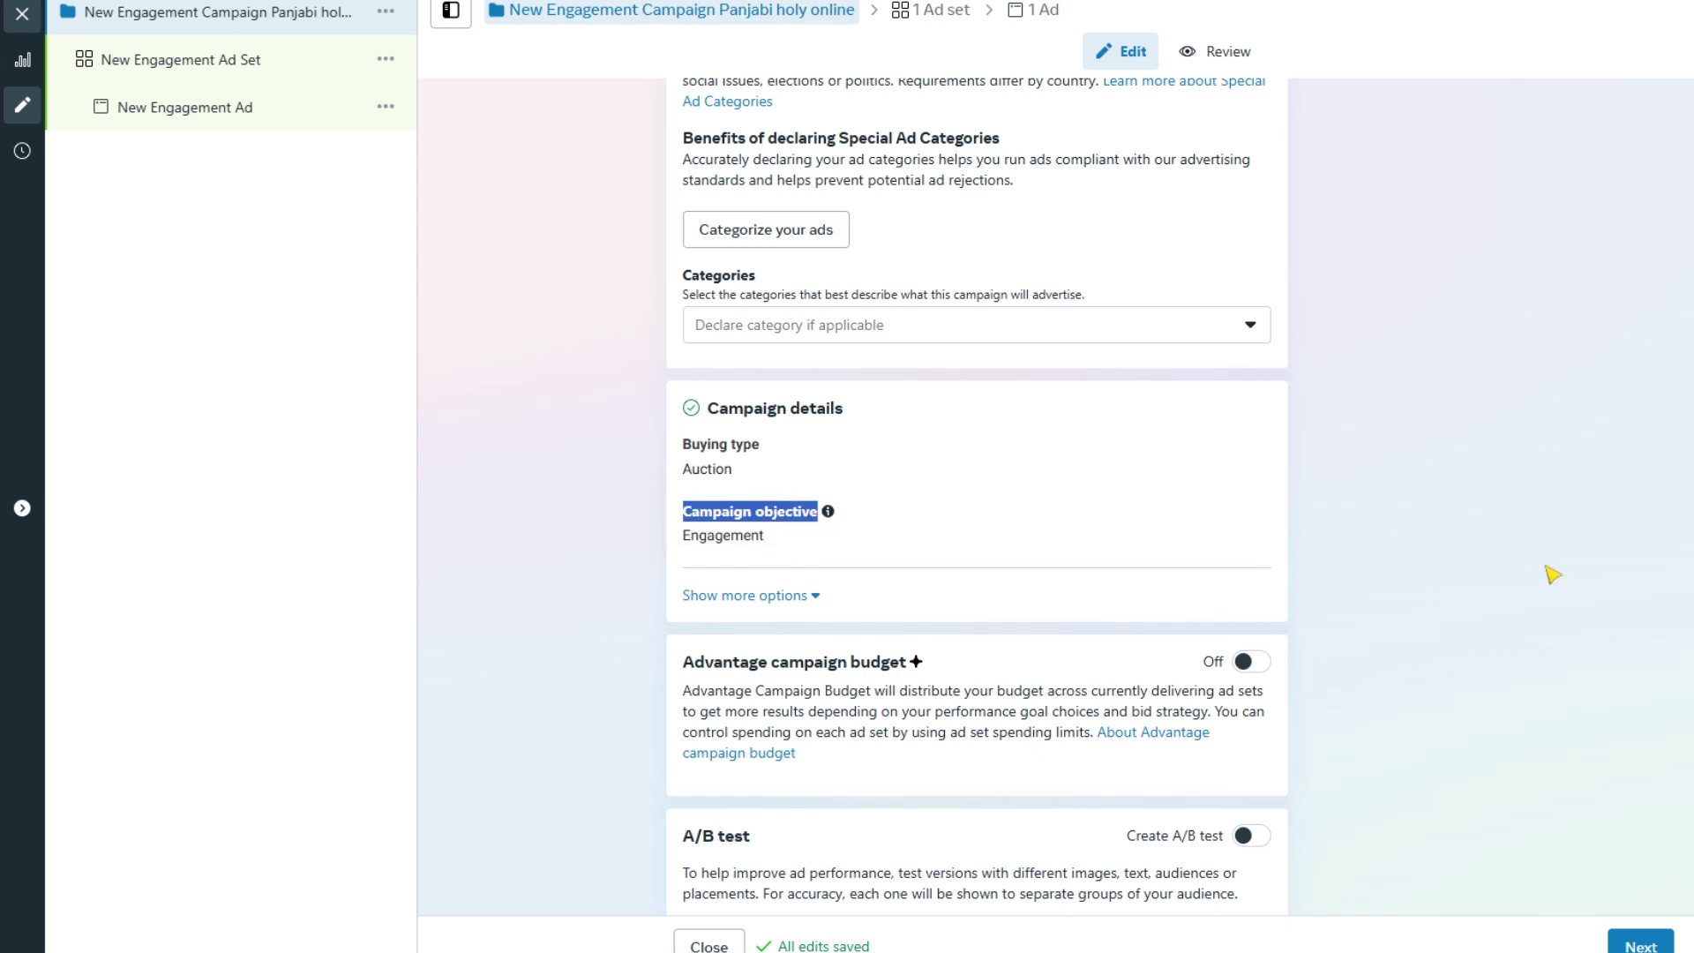
left_click(1514, 567)
scroll(923, 631, "down", 1)
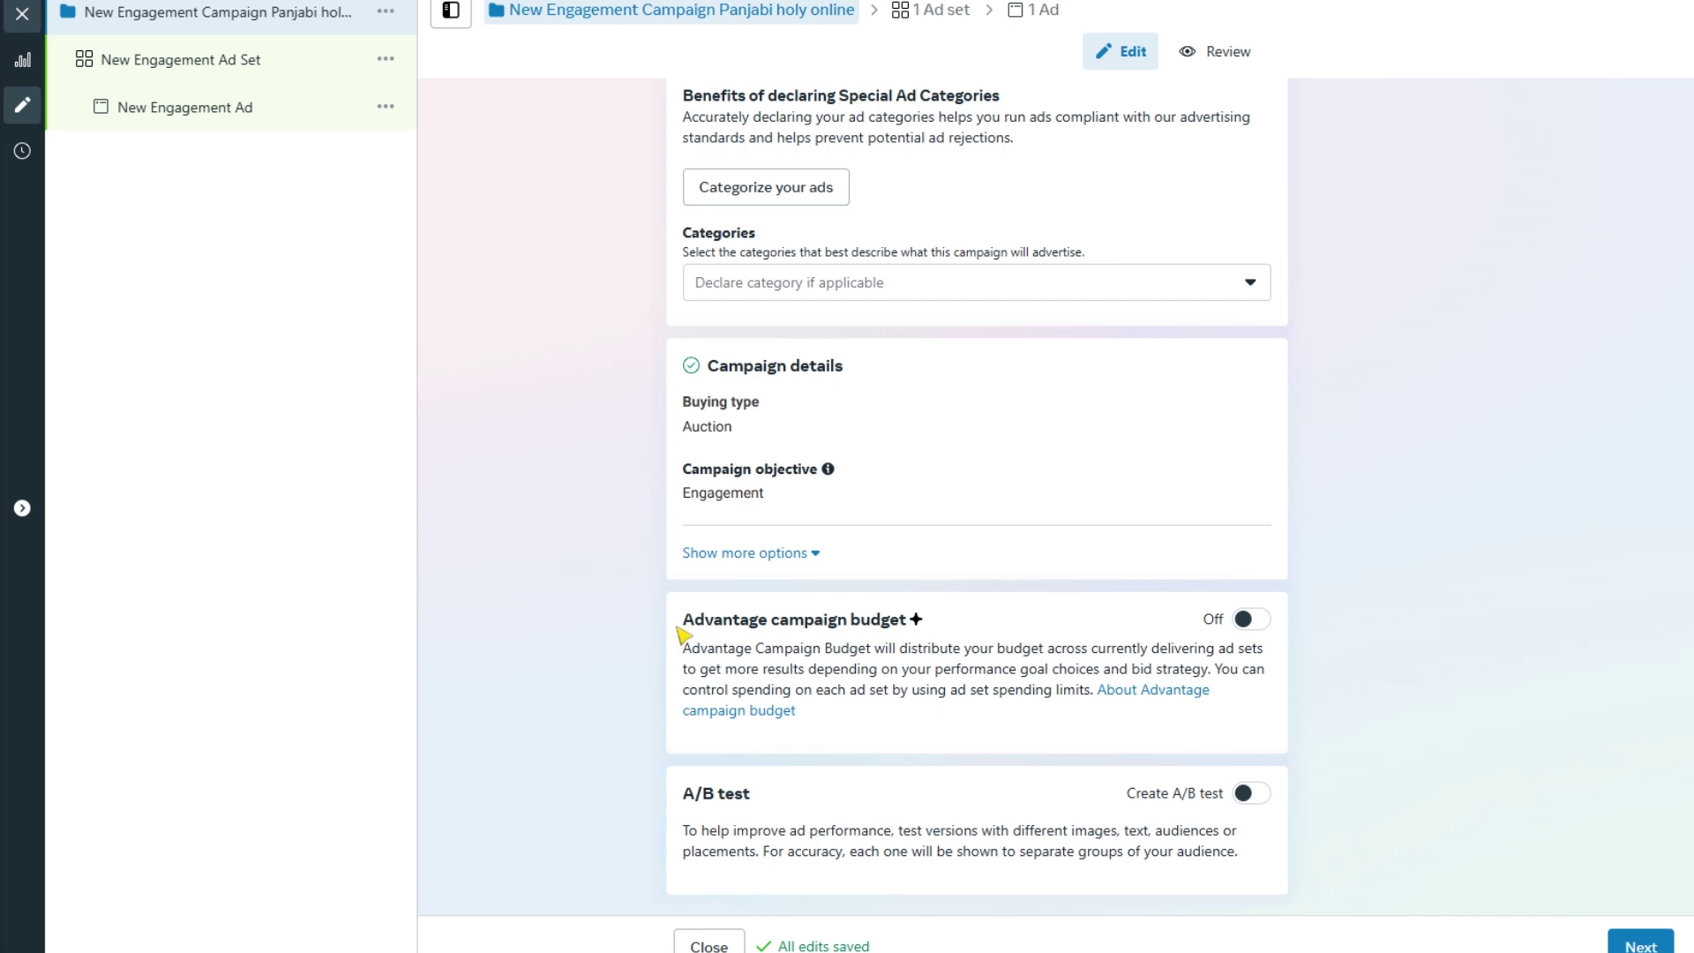
left_click_drag(681, 629, 918, 617)
left_click(995, 632)
left_click_drag(683, 794, 782, 802)
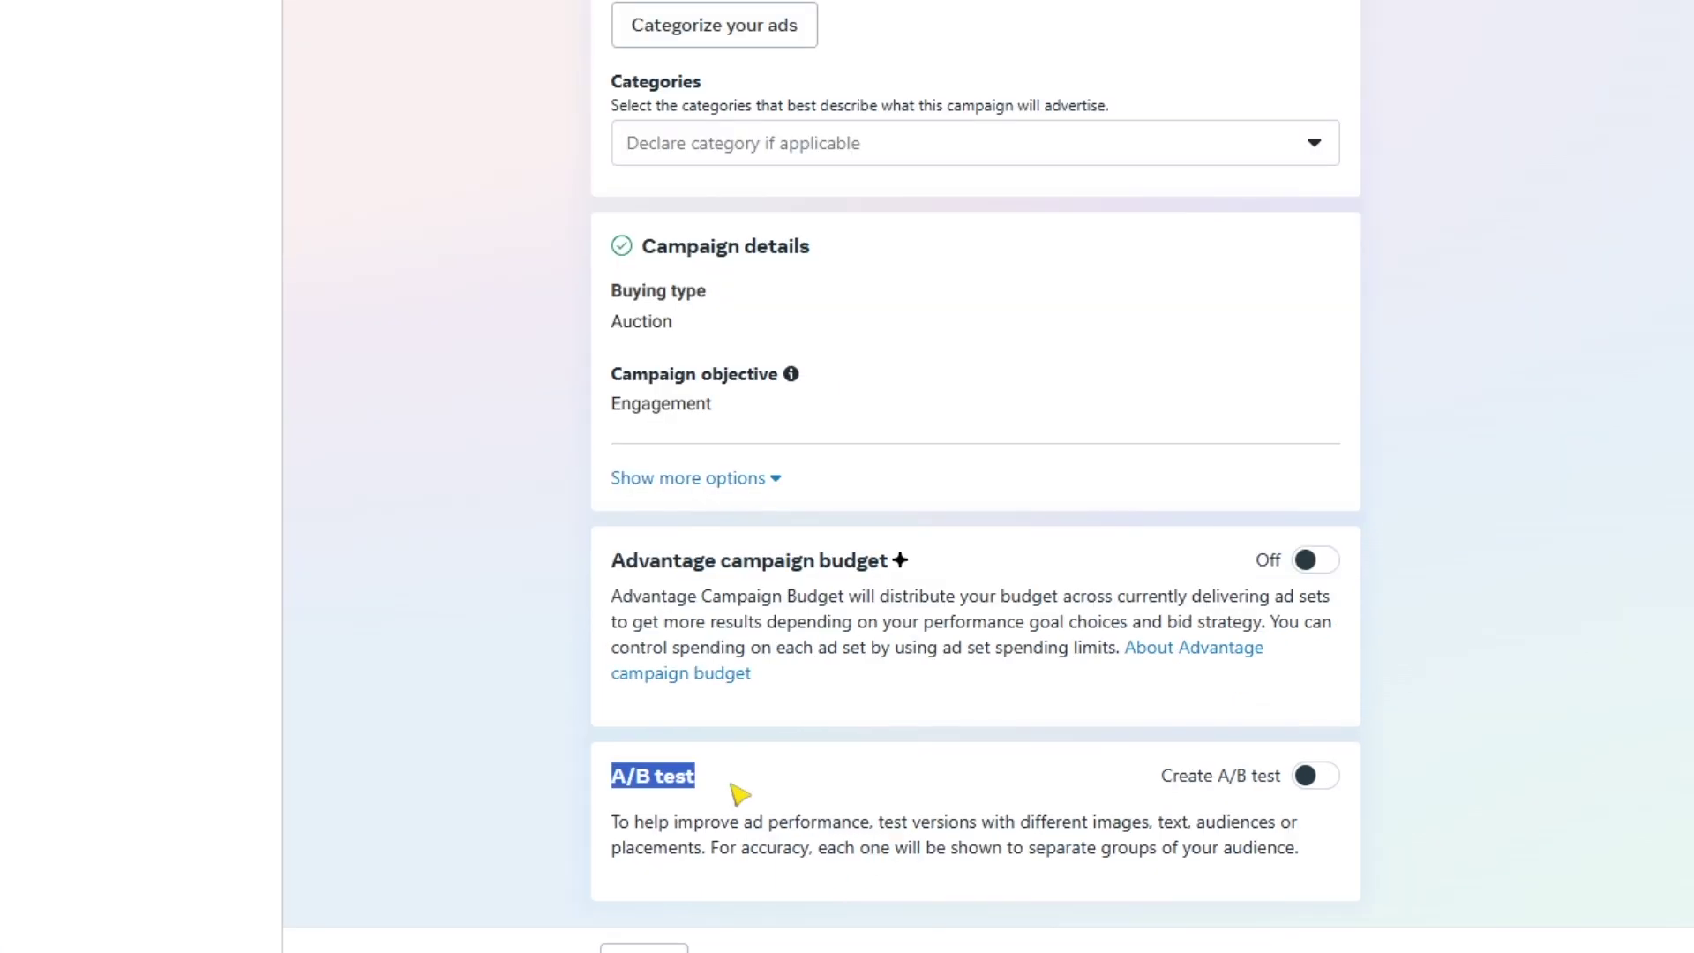
left_click(995, 793)
Try out an A/B test with a 2-day duration and cost per result as the winner metric, and switch it off again
left_click(1252, 793)
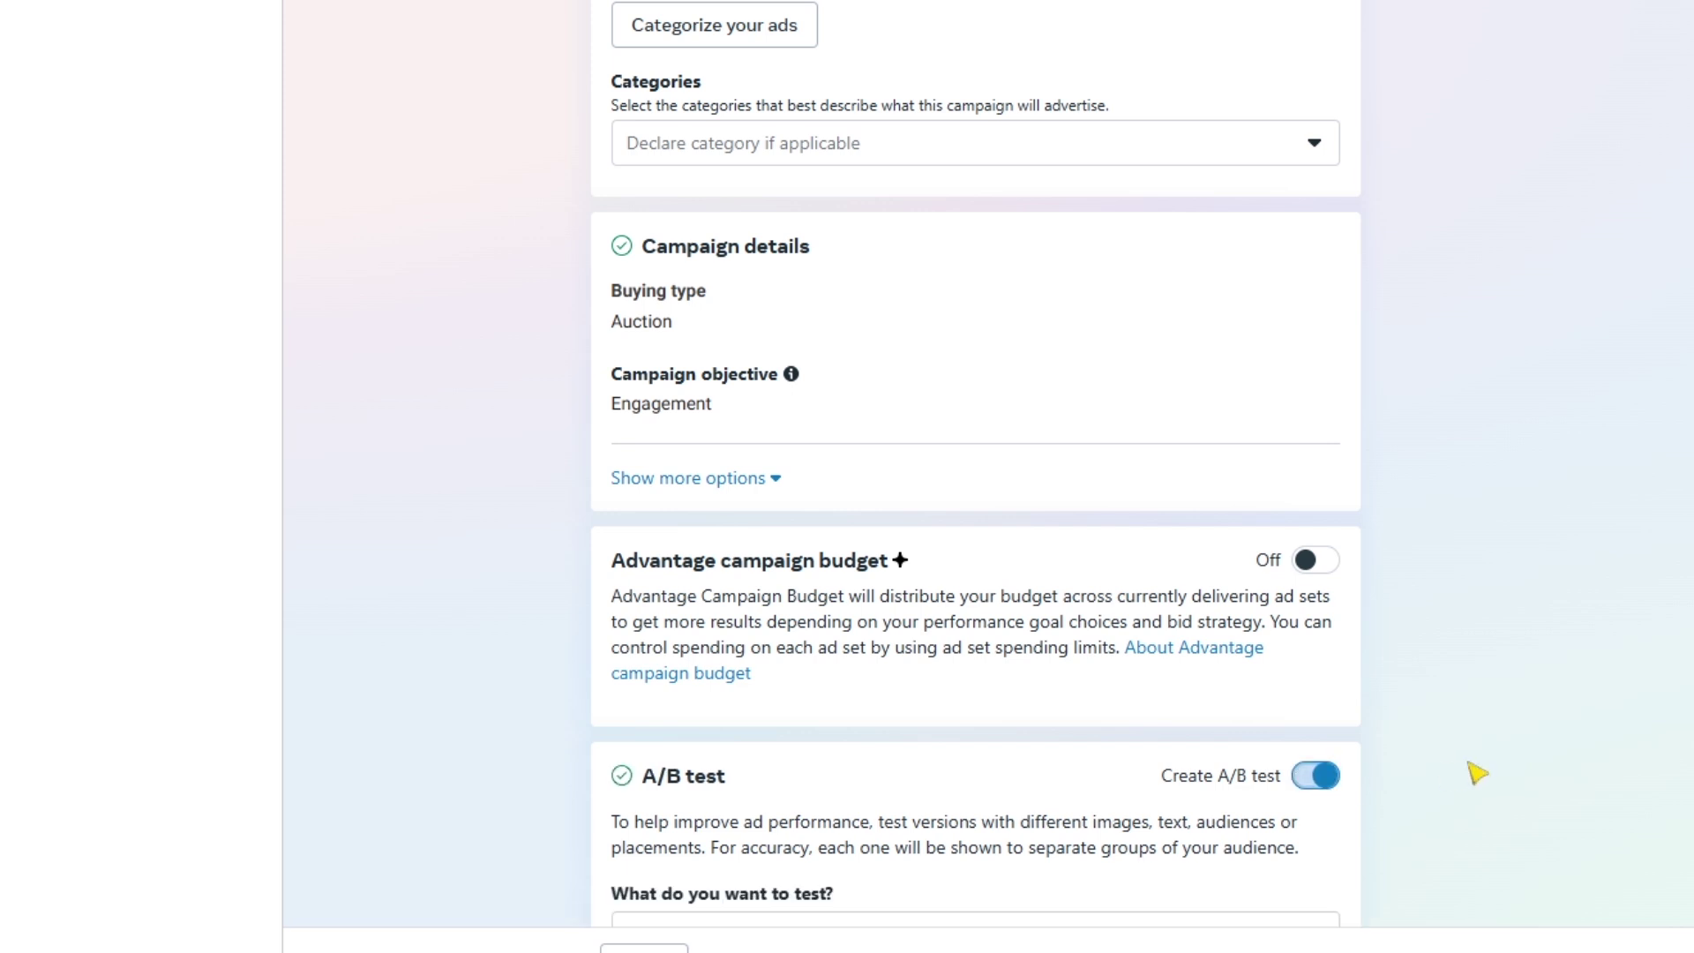
scroll(1477, 763, "down", 3)
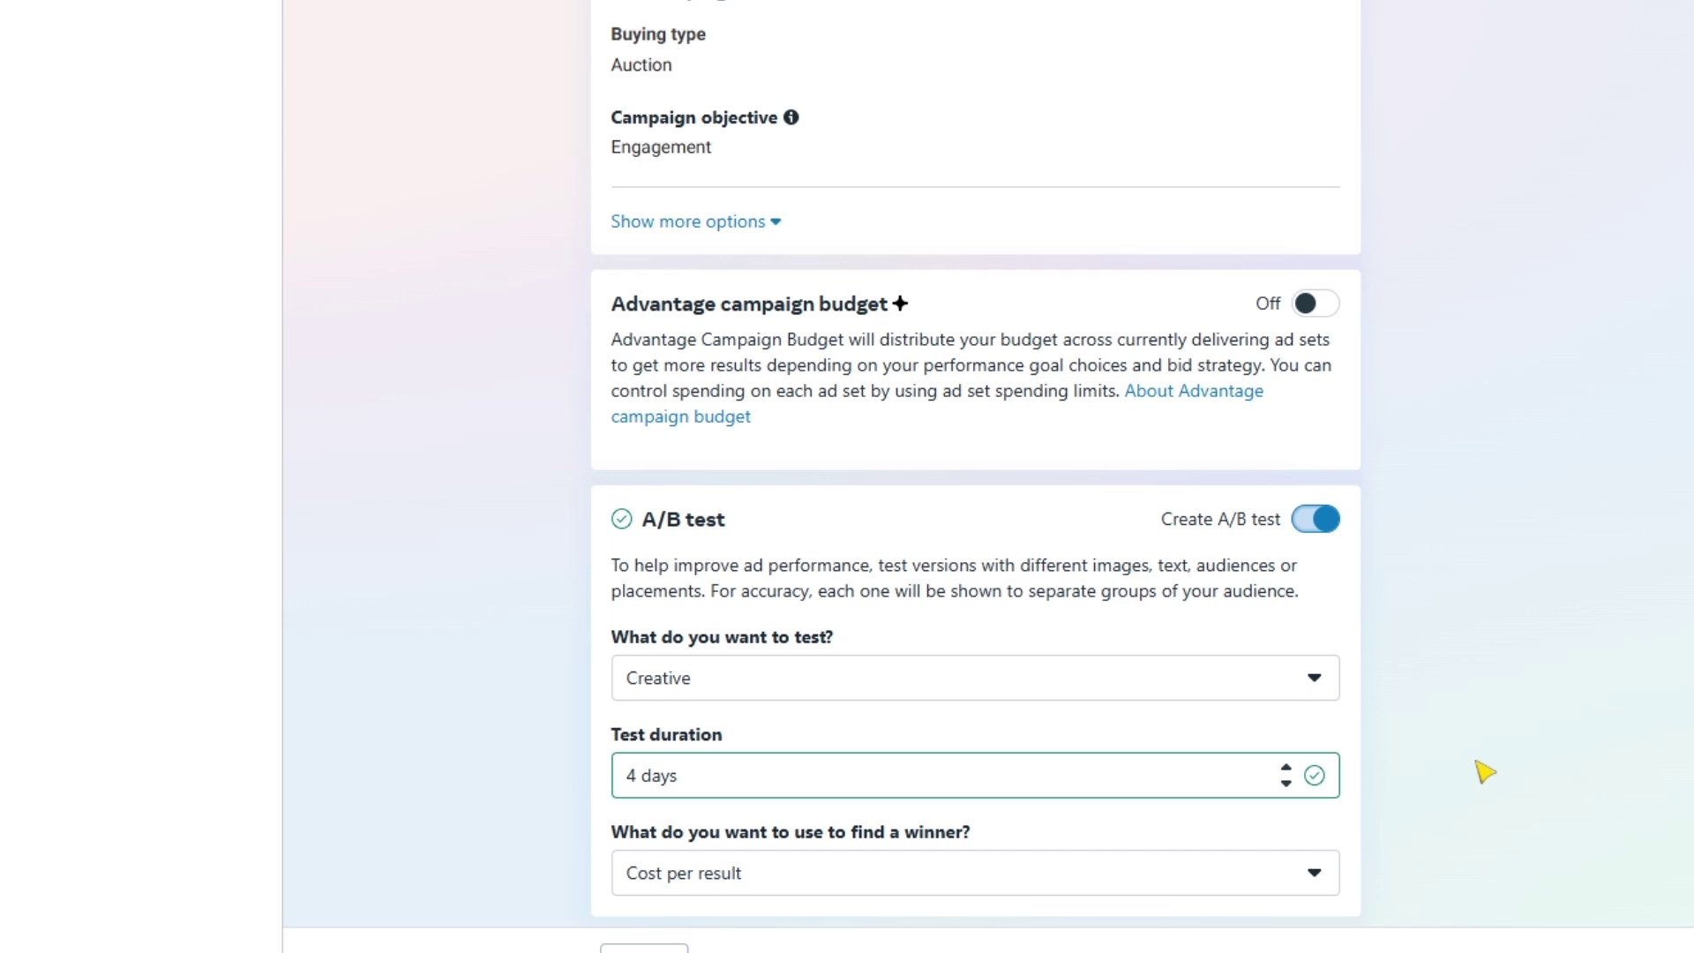
left_click(1142, 785)
key("BackSpace")
type("2")
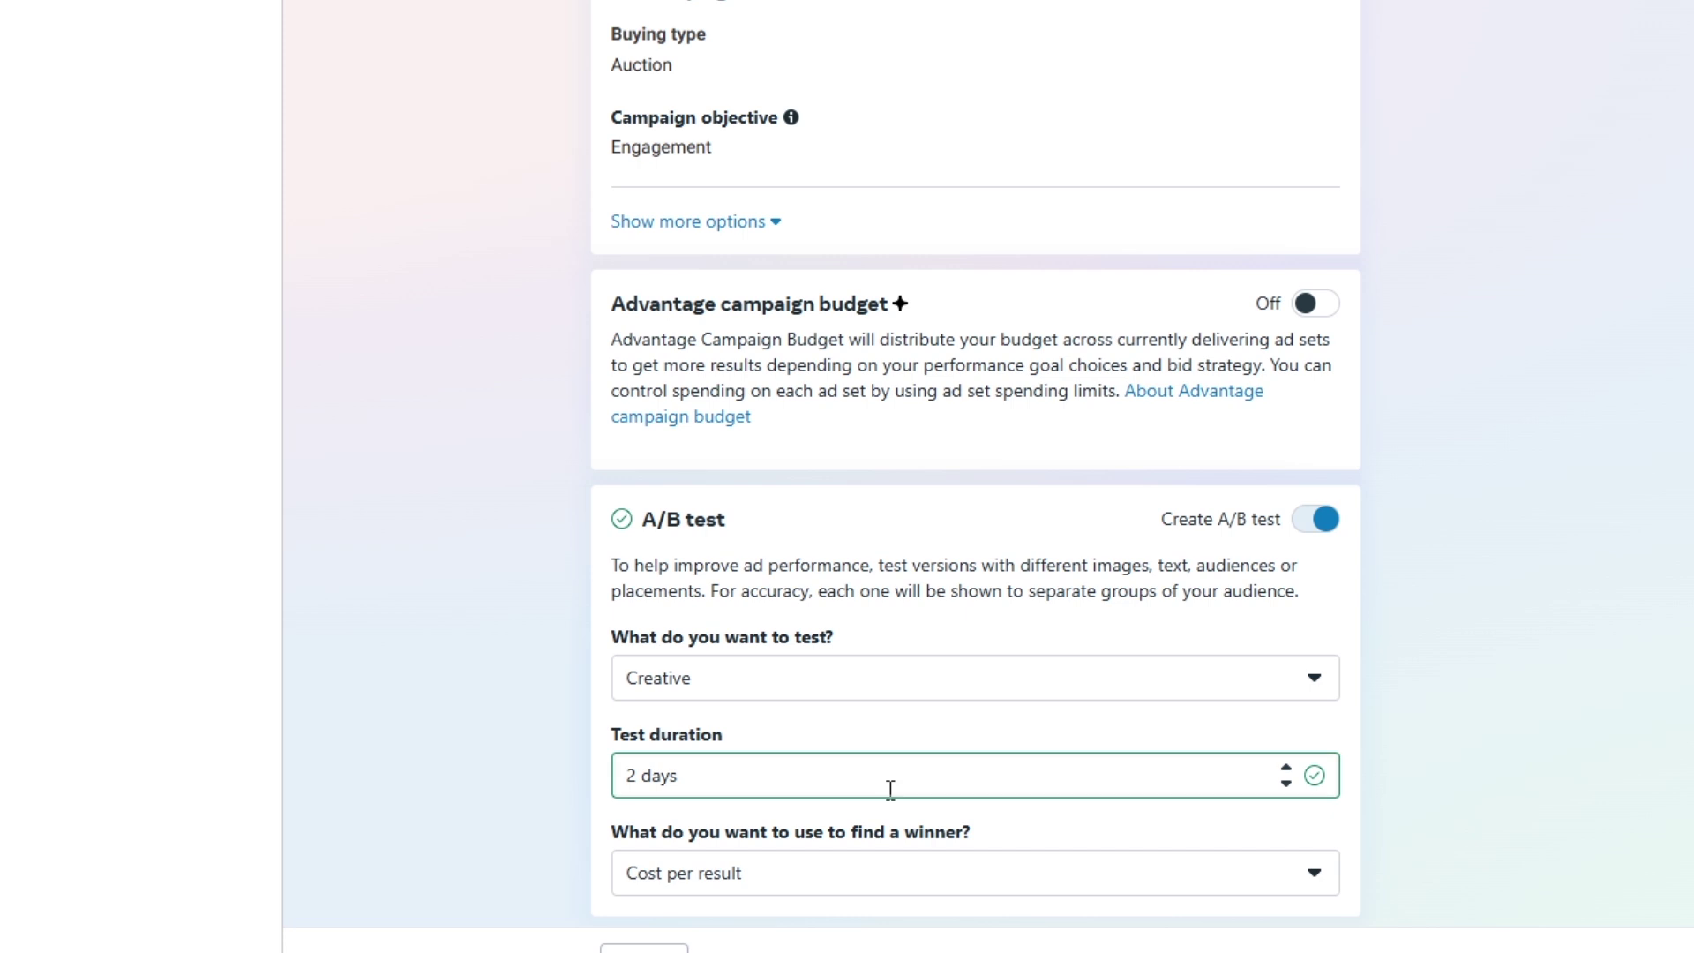
left_click(757, 778)
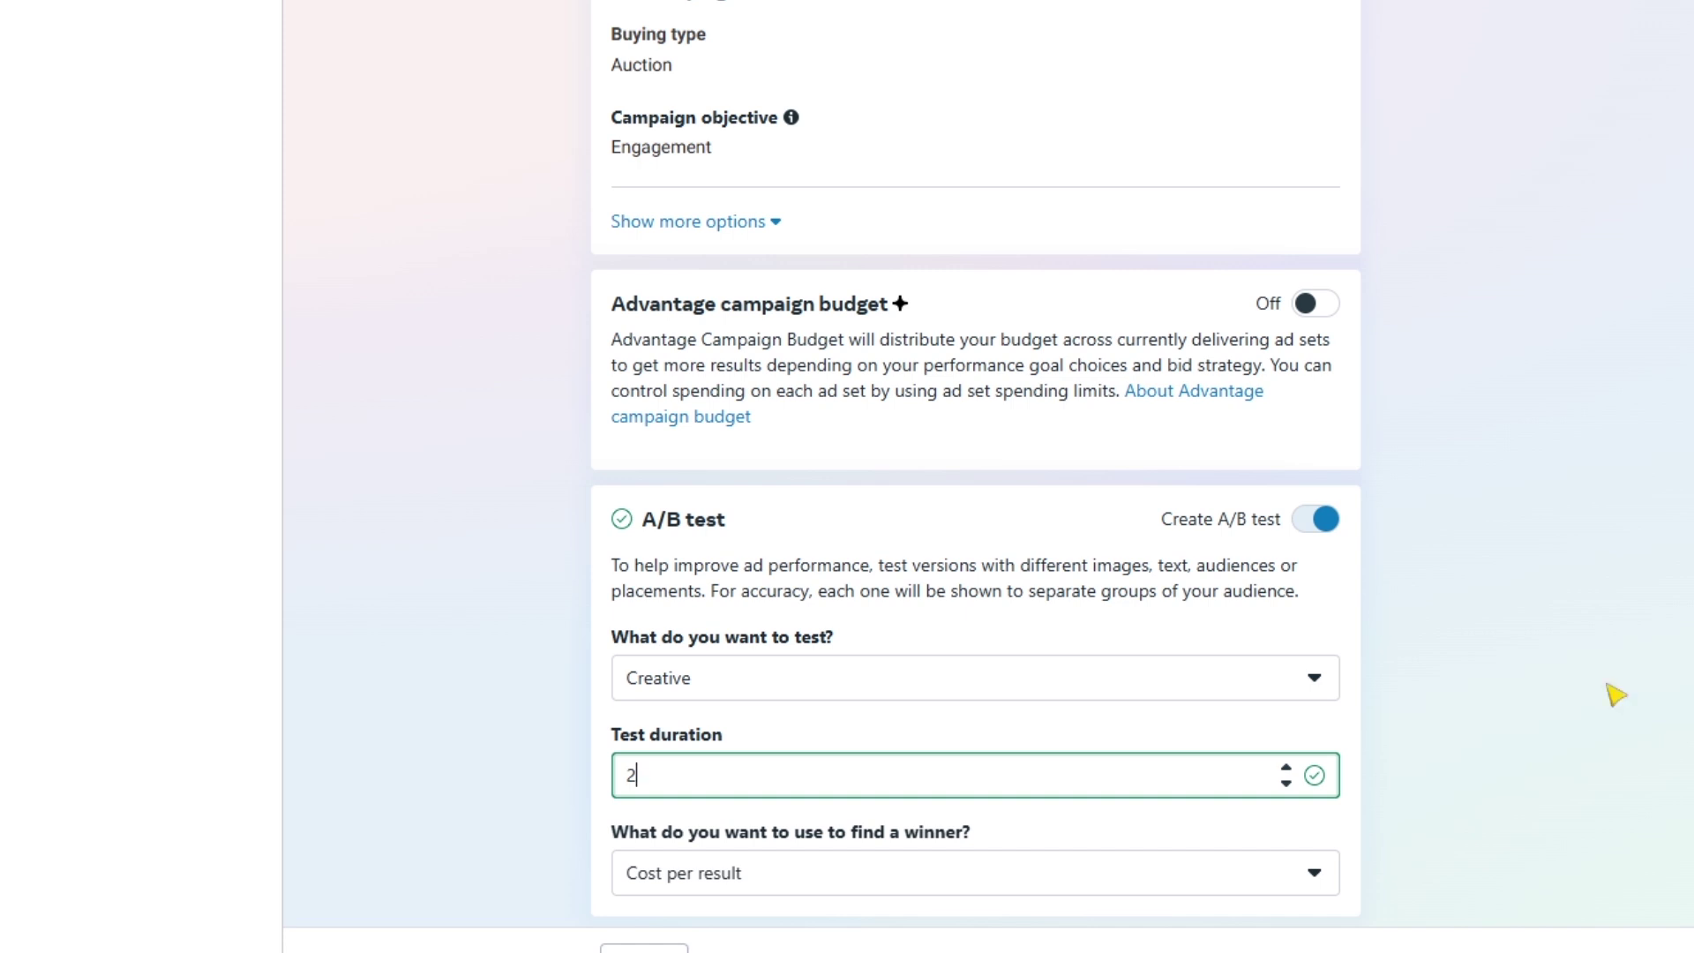
scroll(1519, 726, "down", 1)
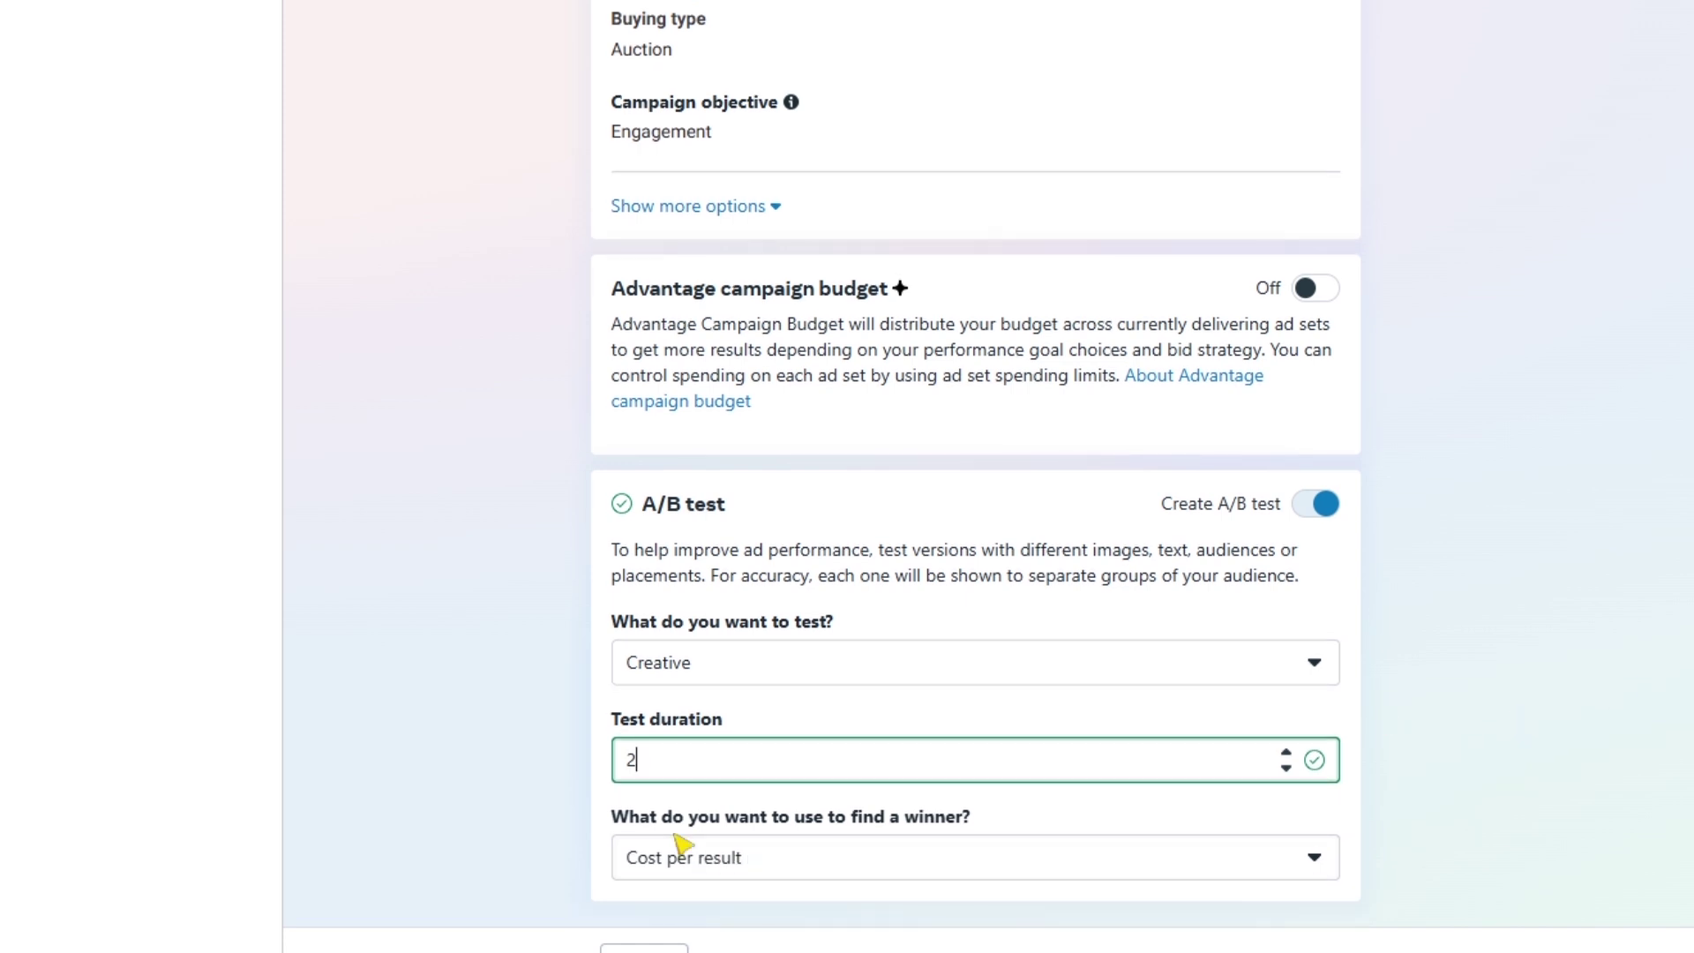
left_click(979, 860)
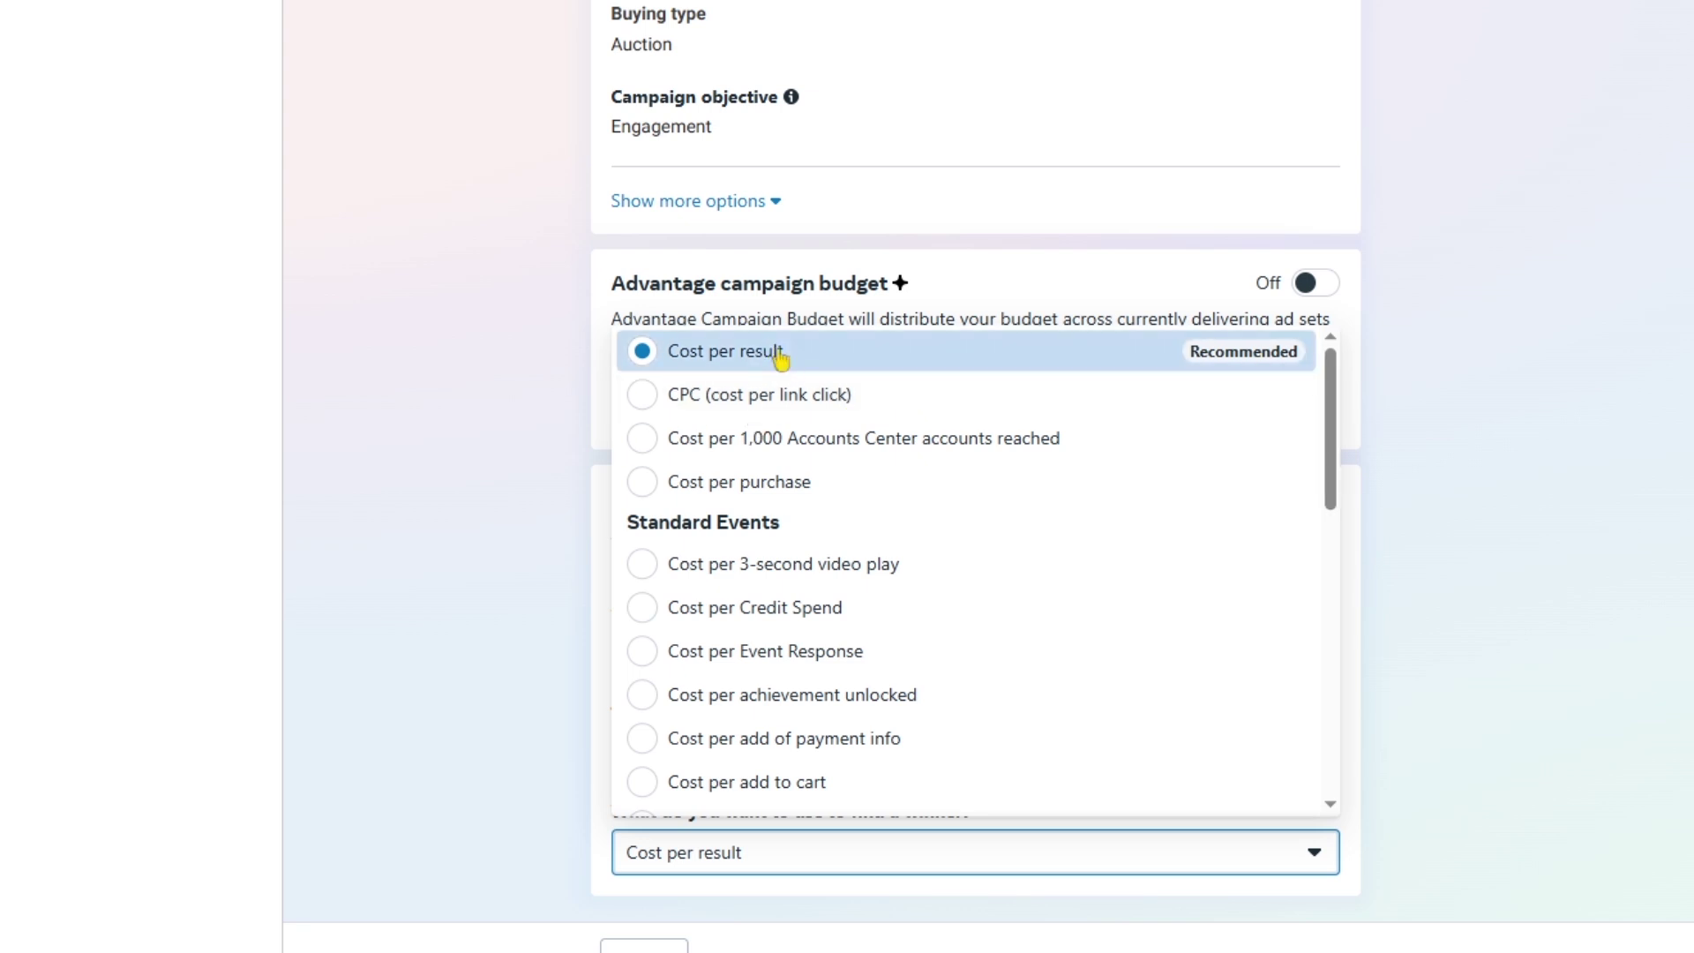
left_click(1268, 357)
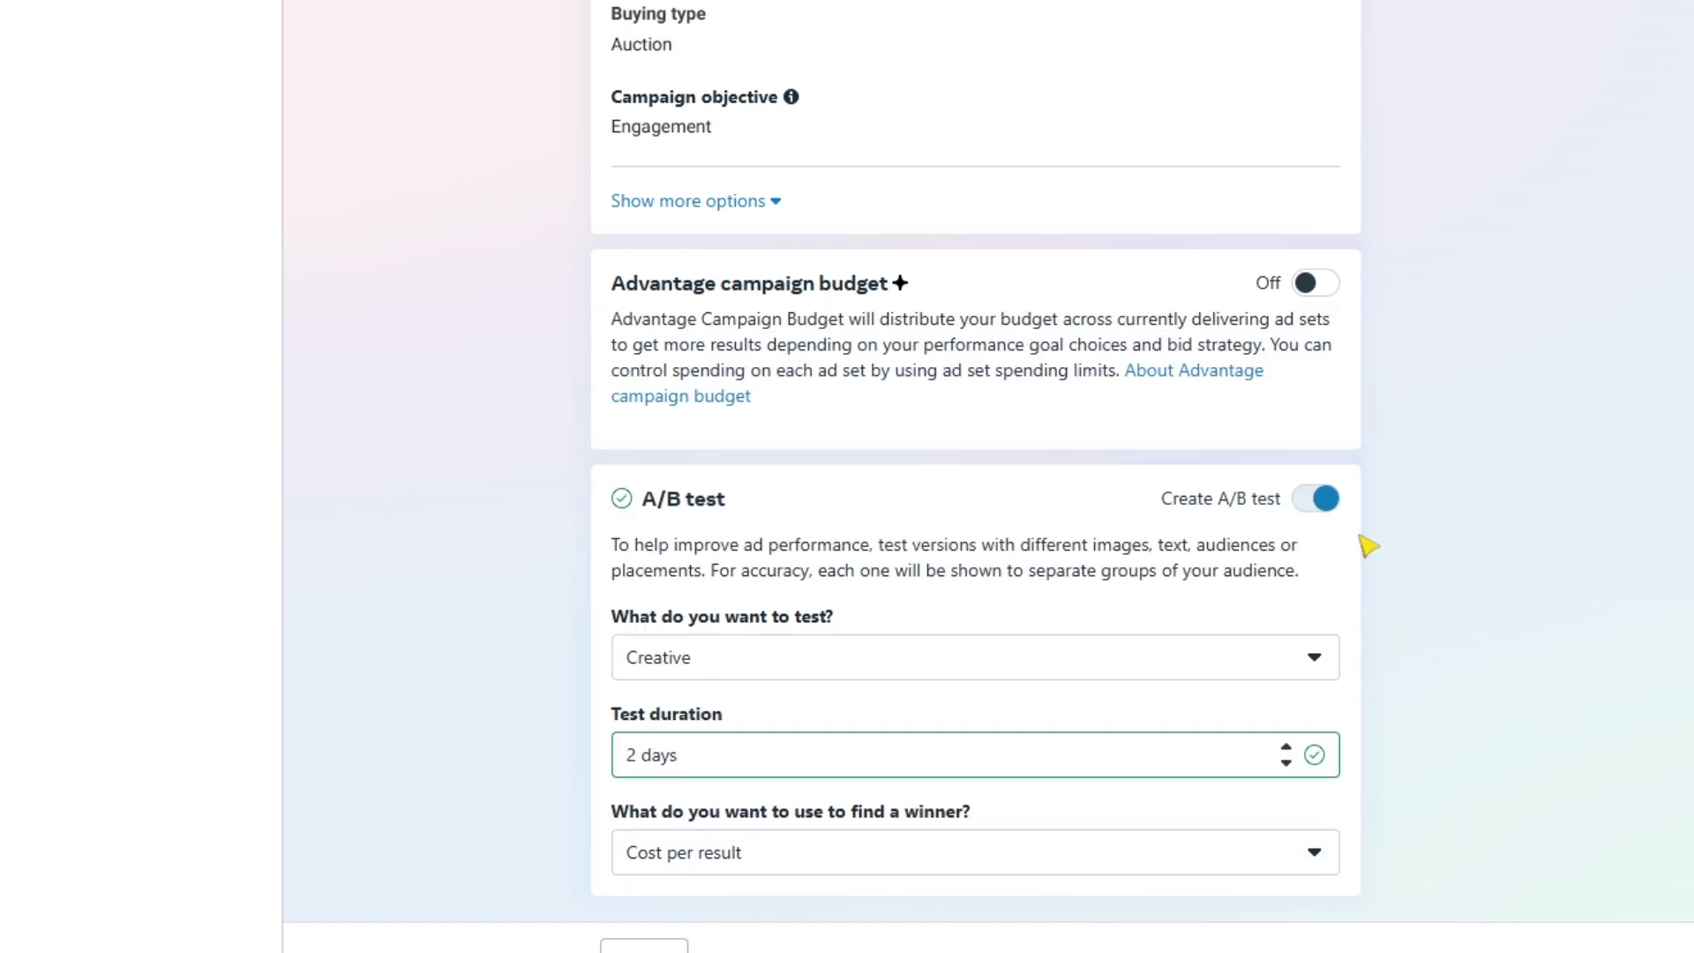
left_click(1313, 502)
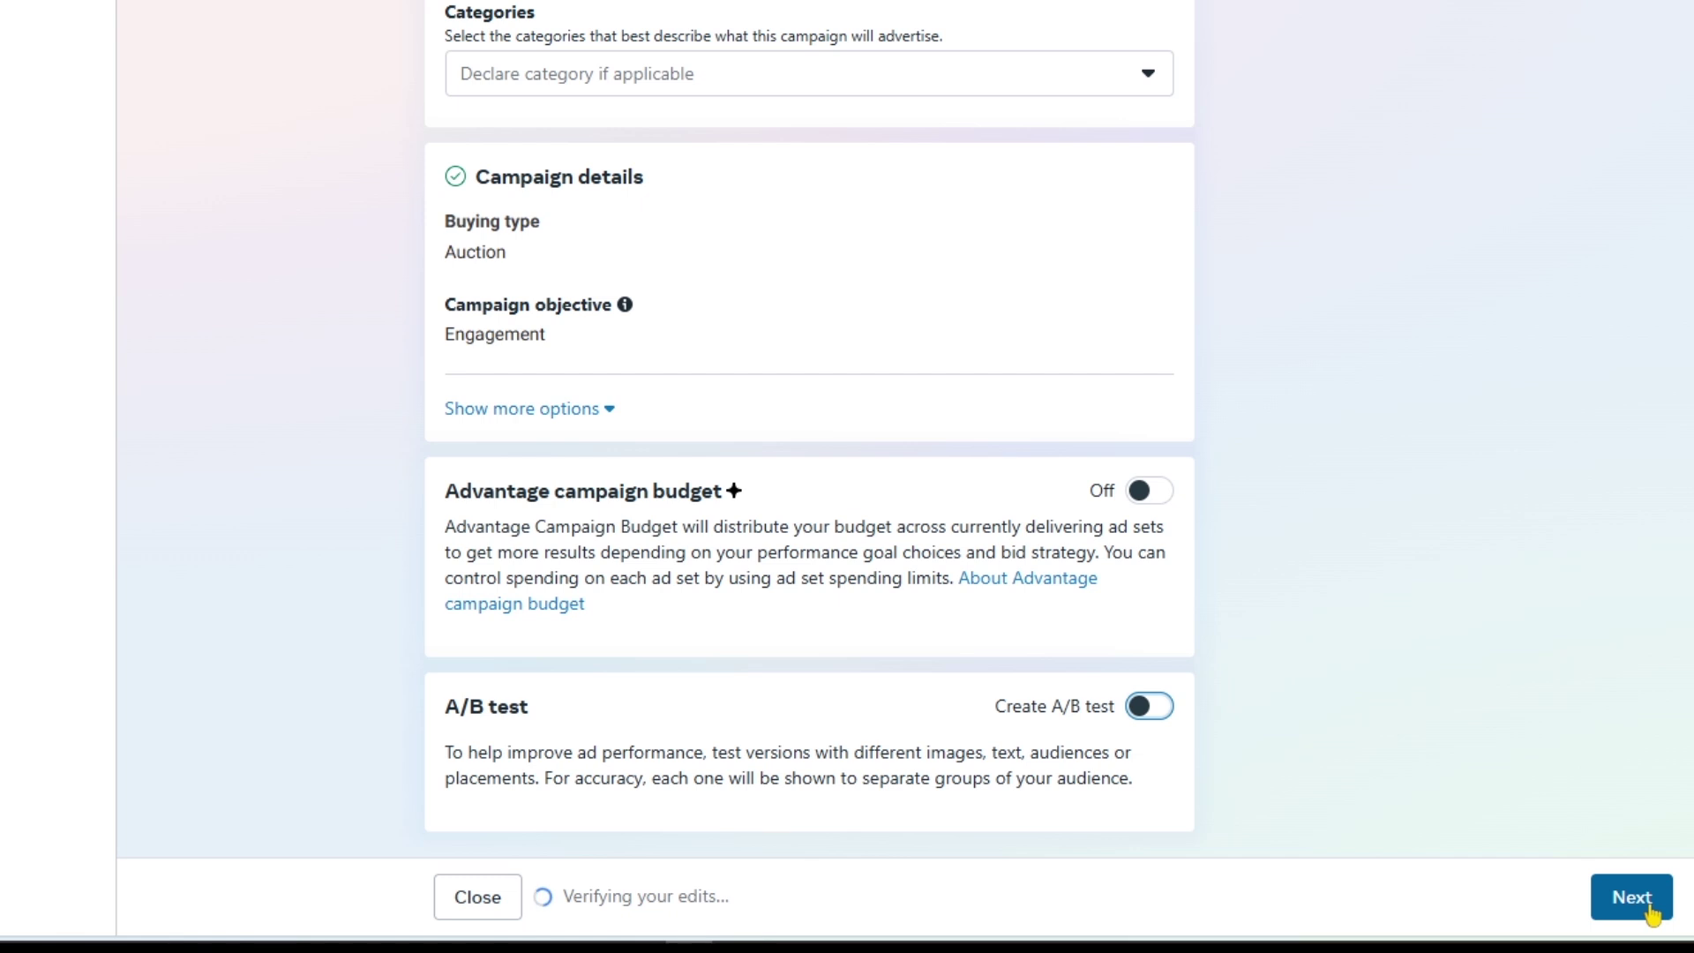
Continue to the ad set settings and rename the ad set as "New Engagement Ad Set panjabi 100"
left_click(1651, 911)
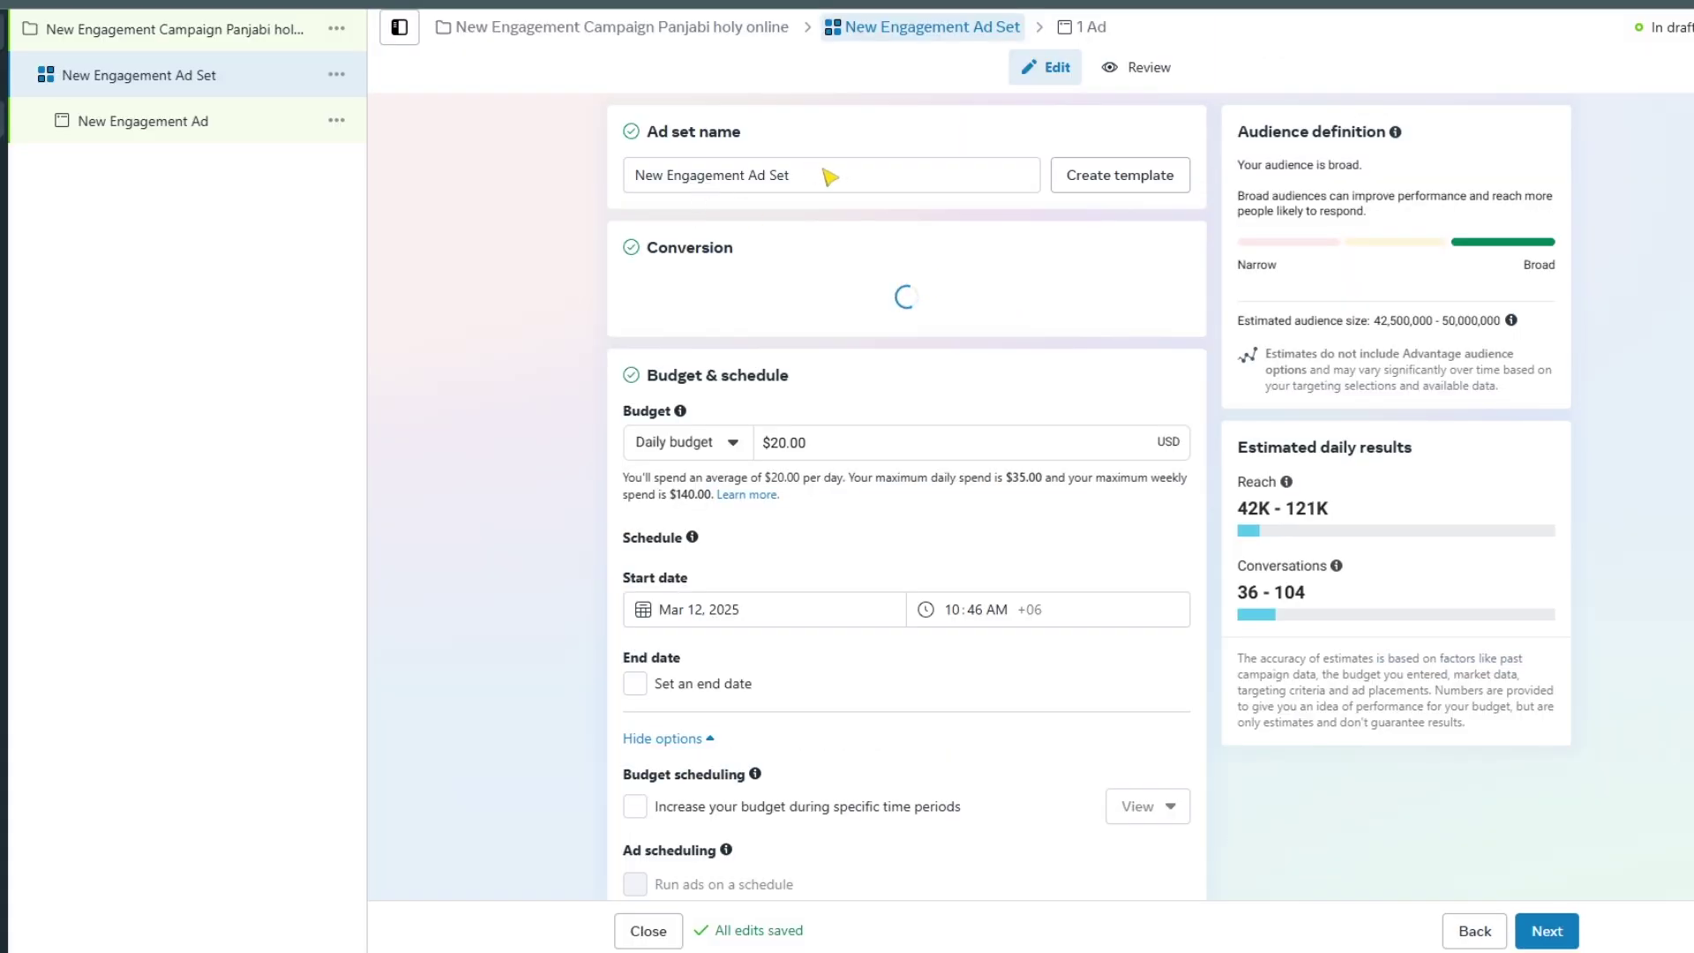
left_click(819, 181)
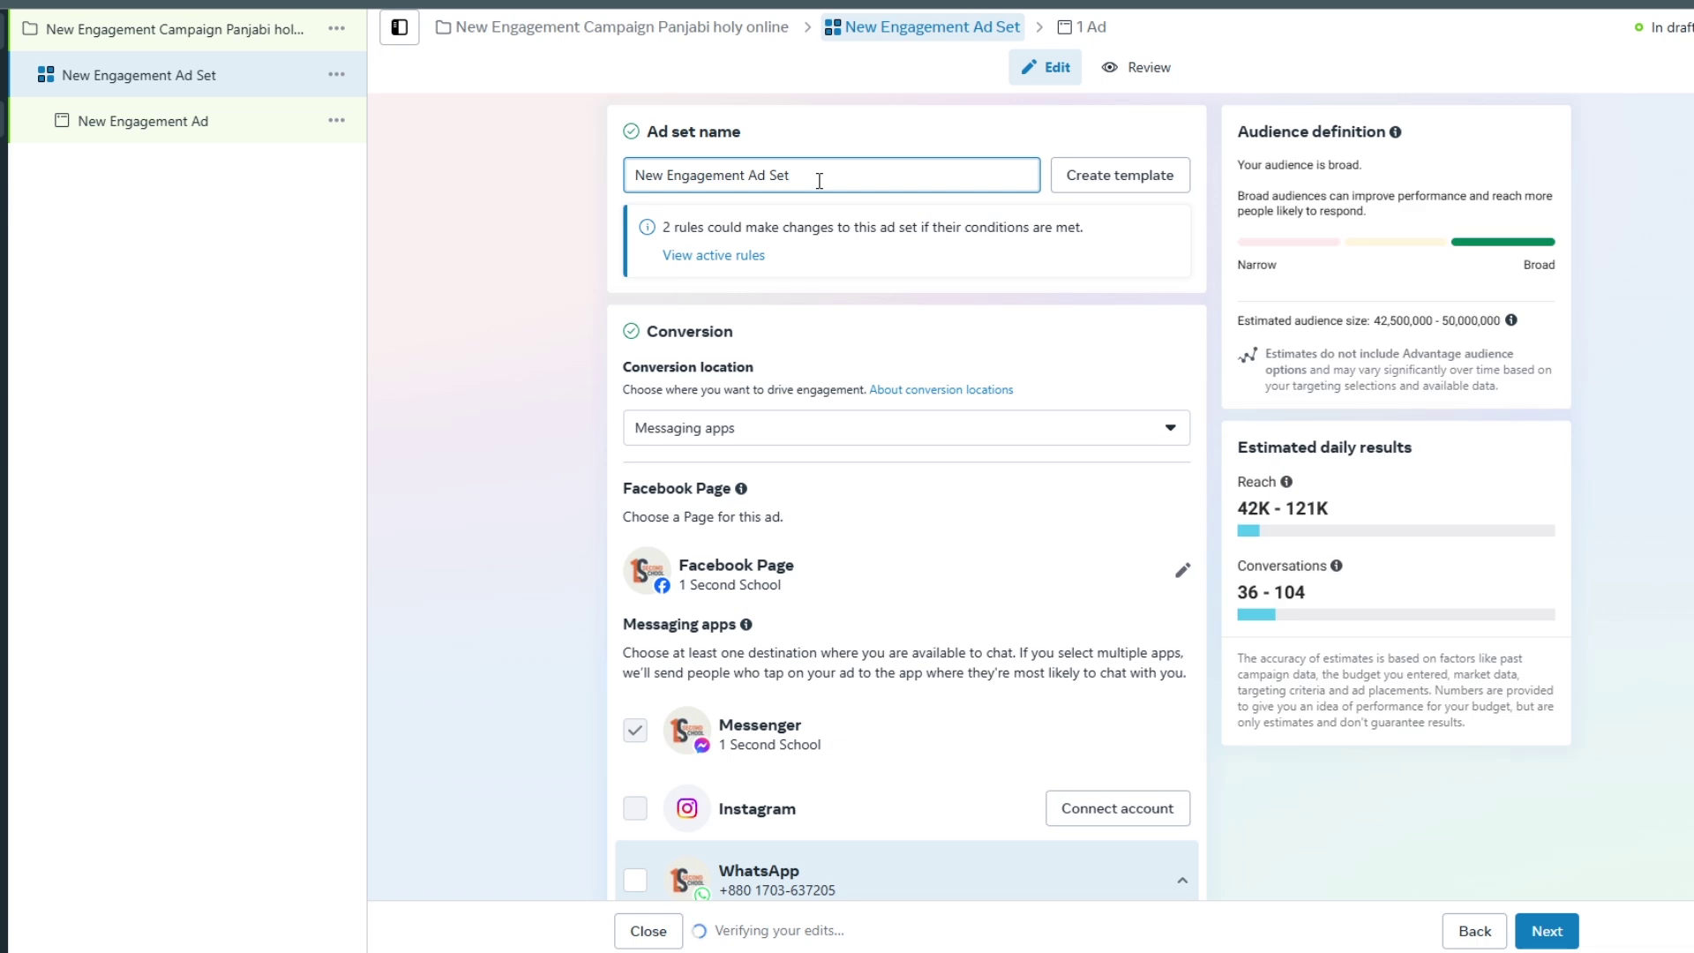
type("panjabi")
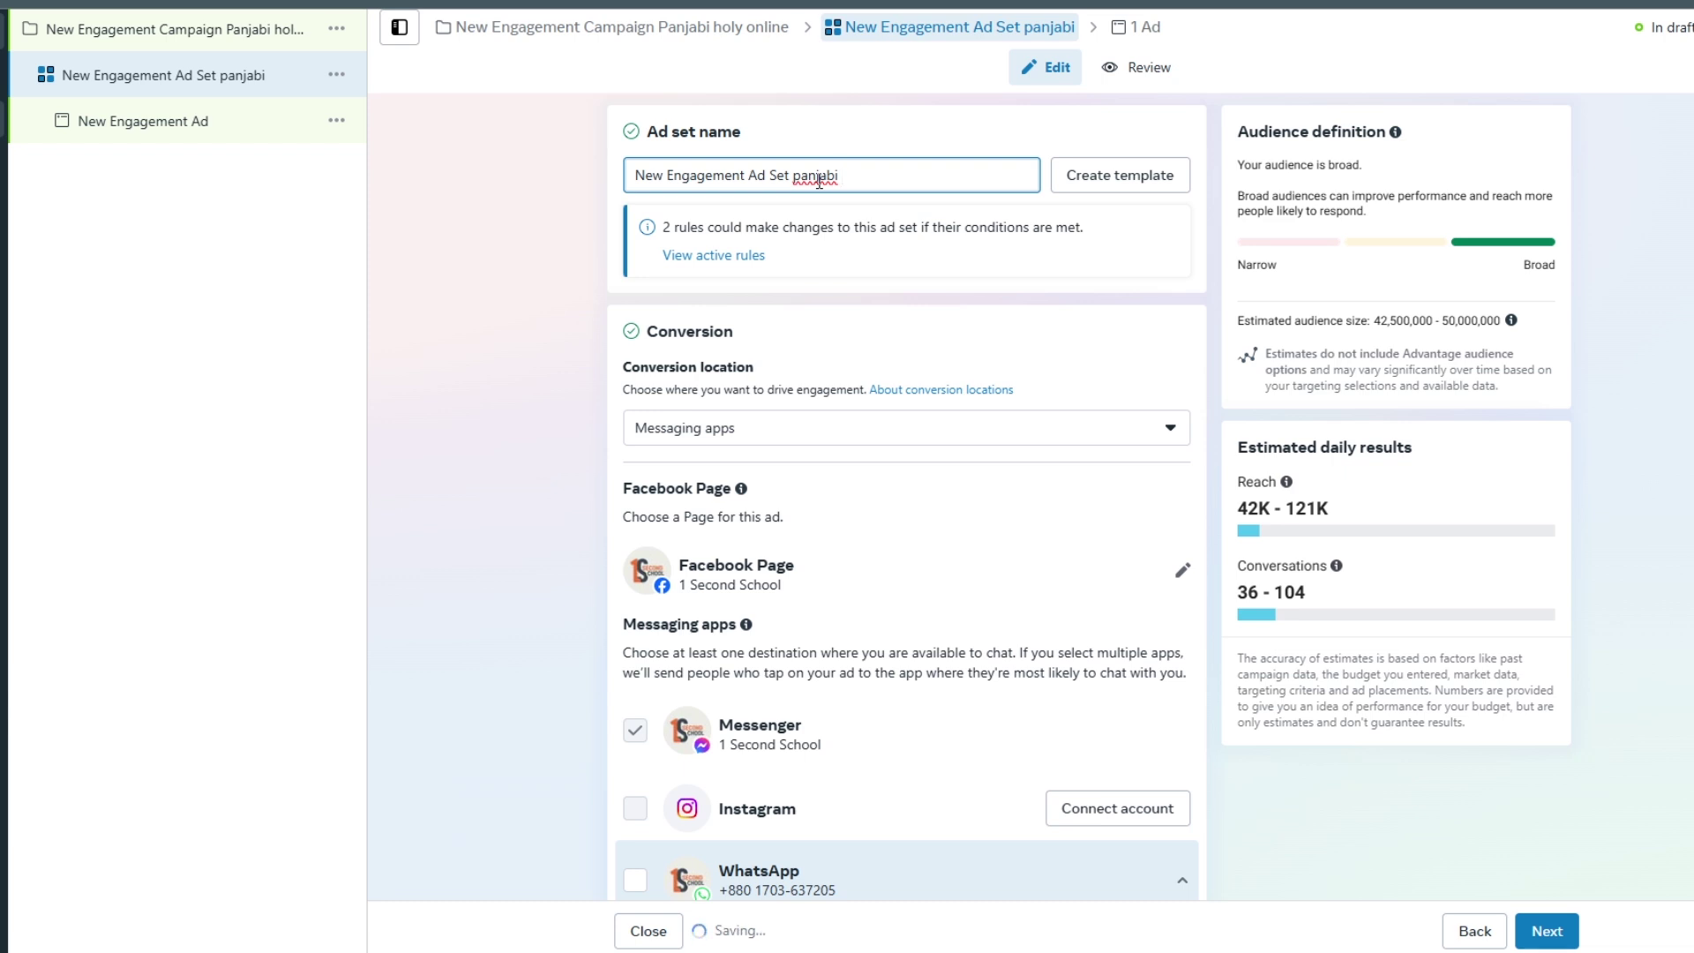
type(" 100")
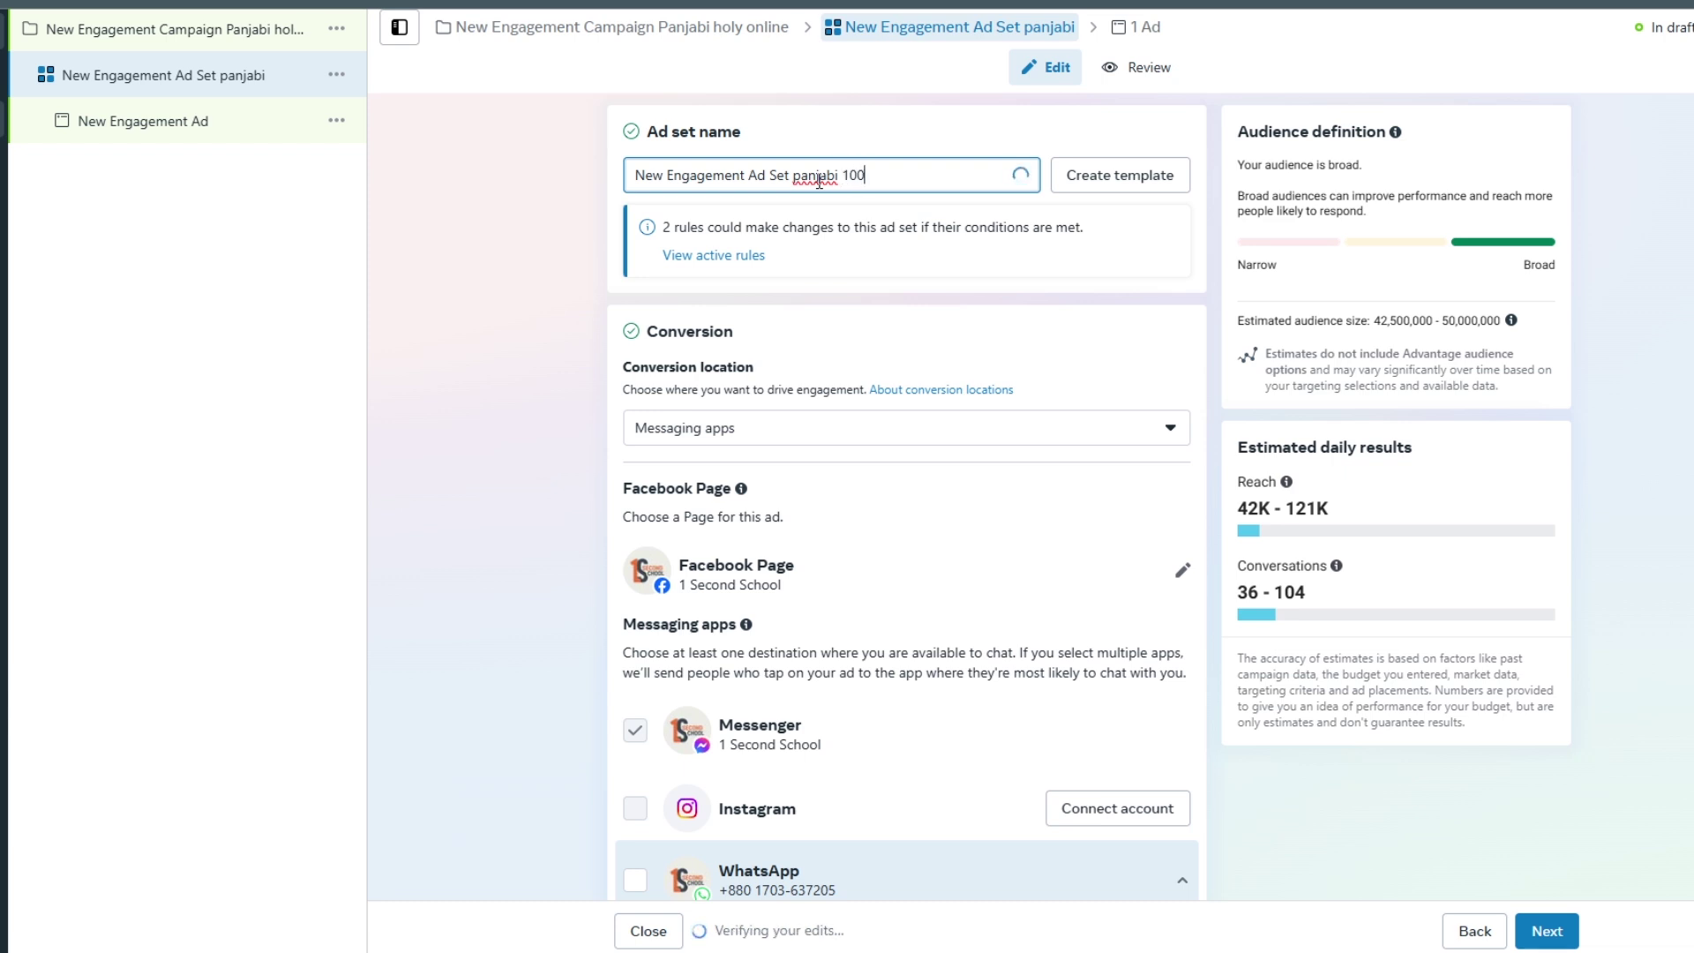
Review the available conversion locations for the ad set, keeping Messaging apps selected
left_click_drag(668, 333, 759, 332)
left_click(822, 428)
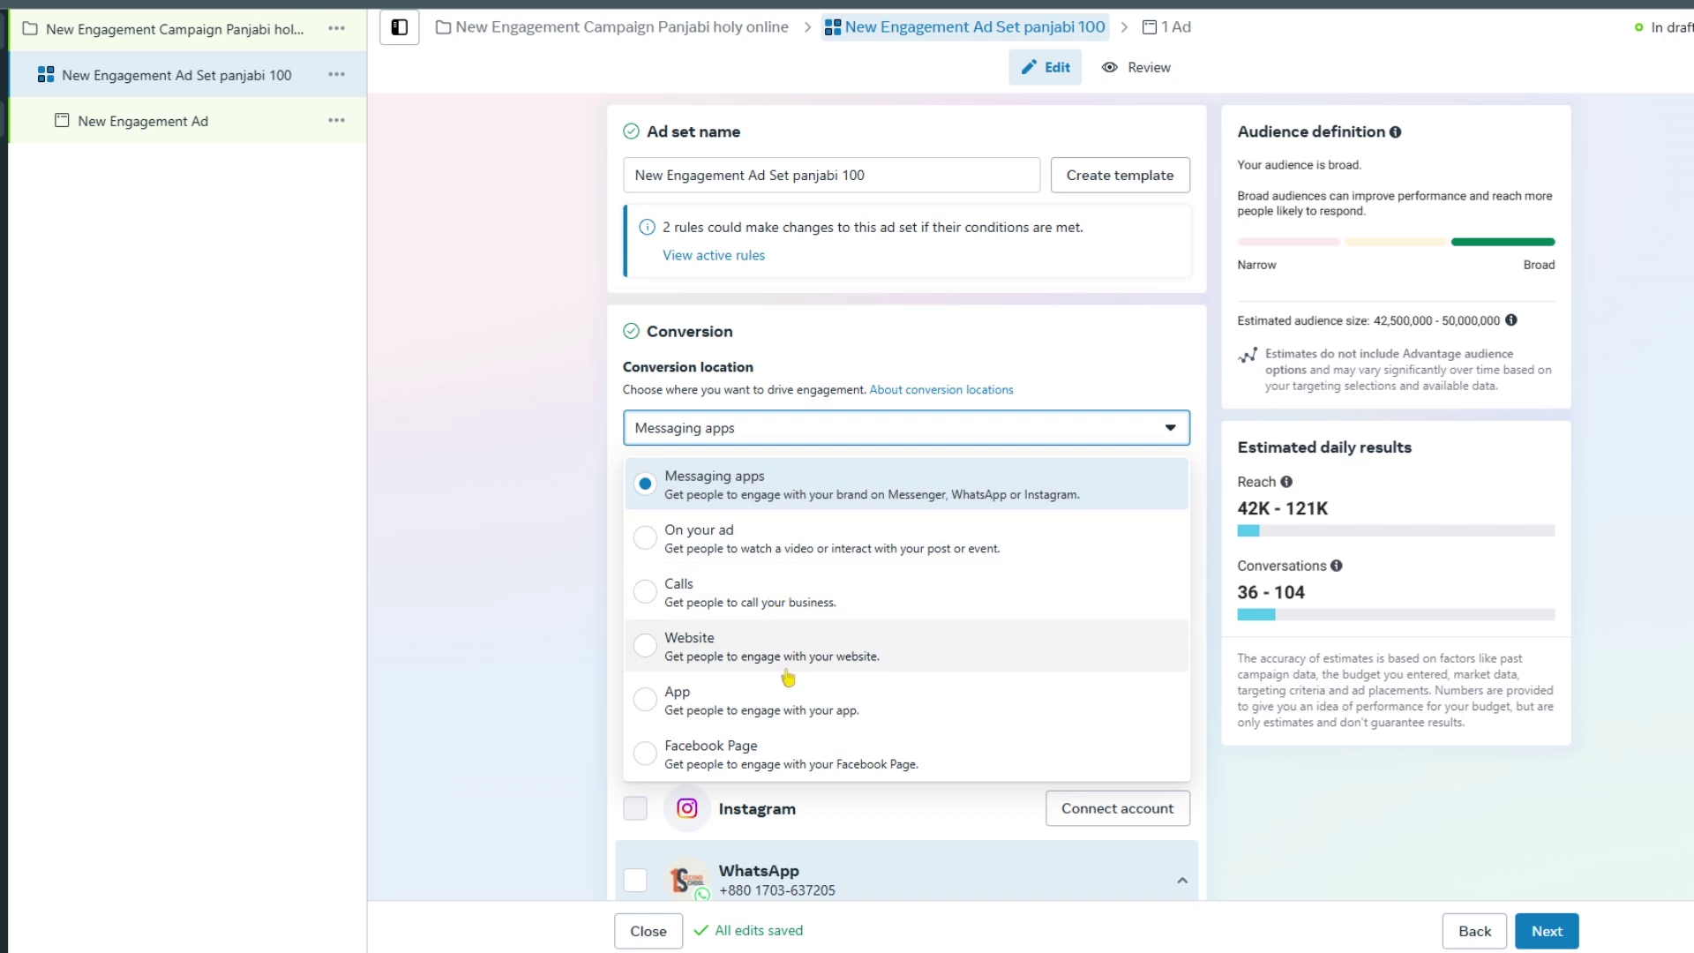
left_click(1062, 369)
left_click(833, 435)
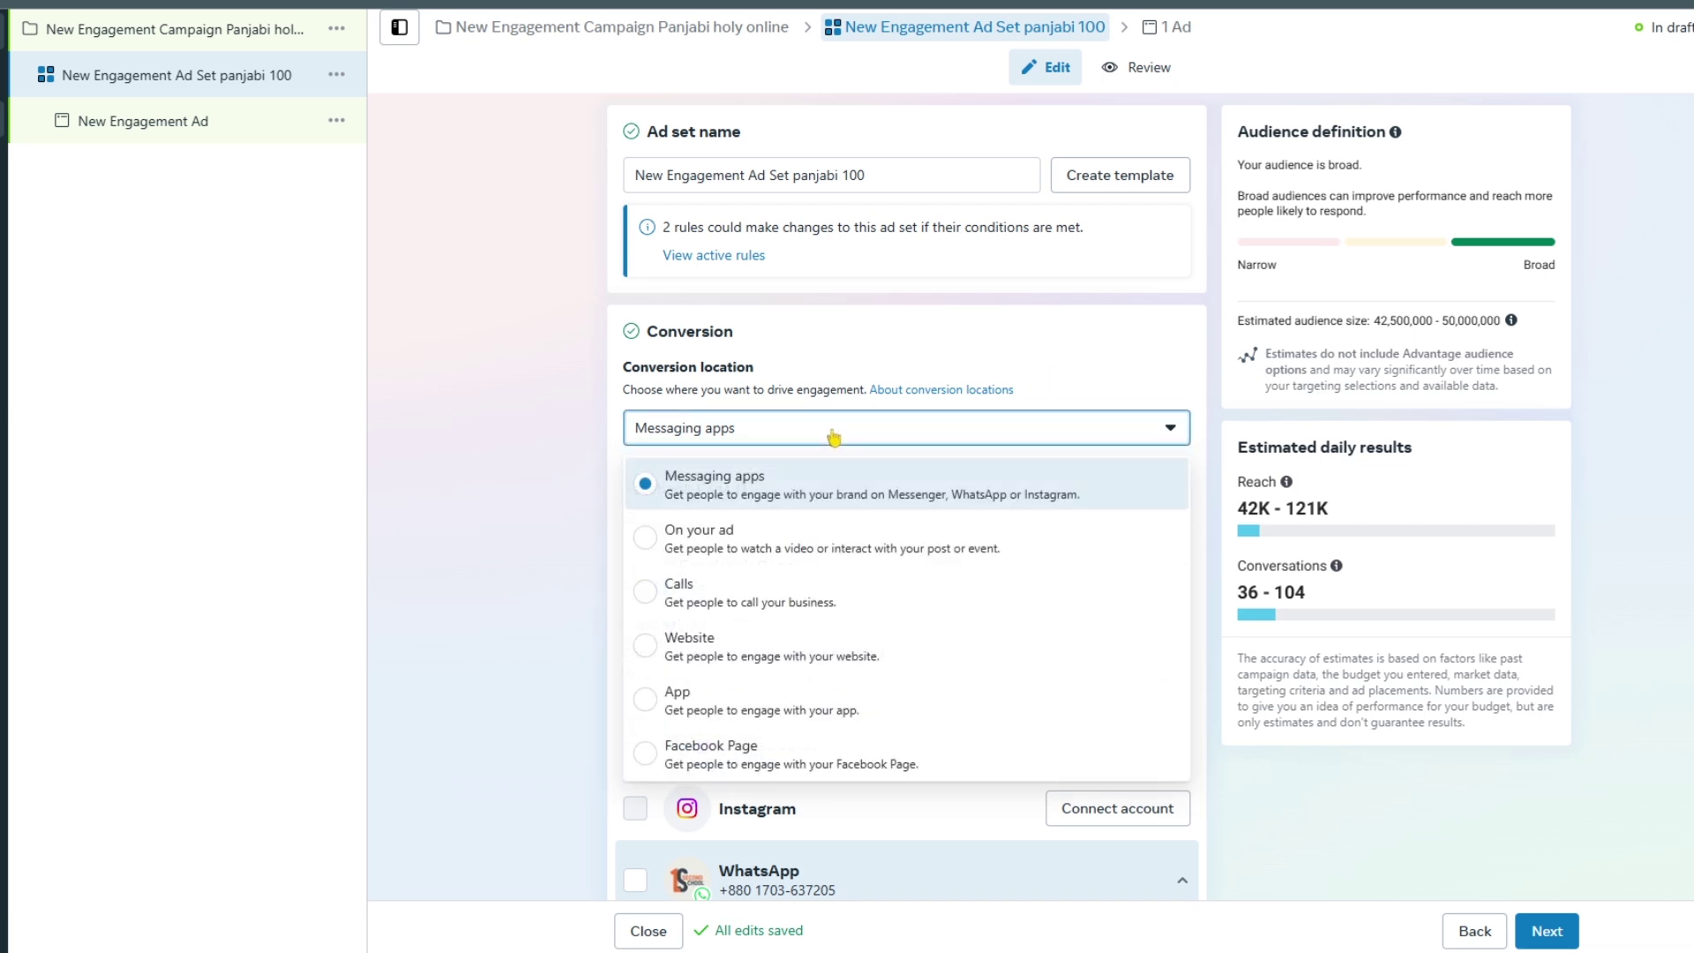
left_click(833, 435)
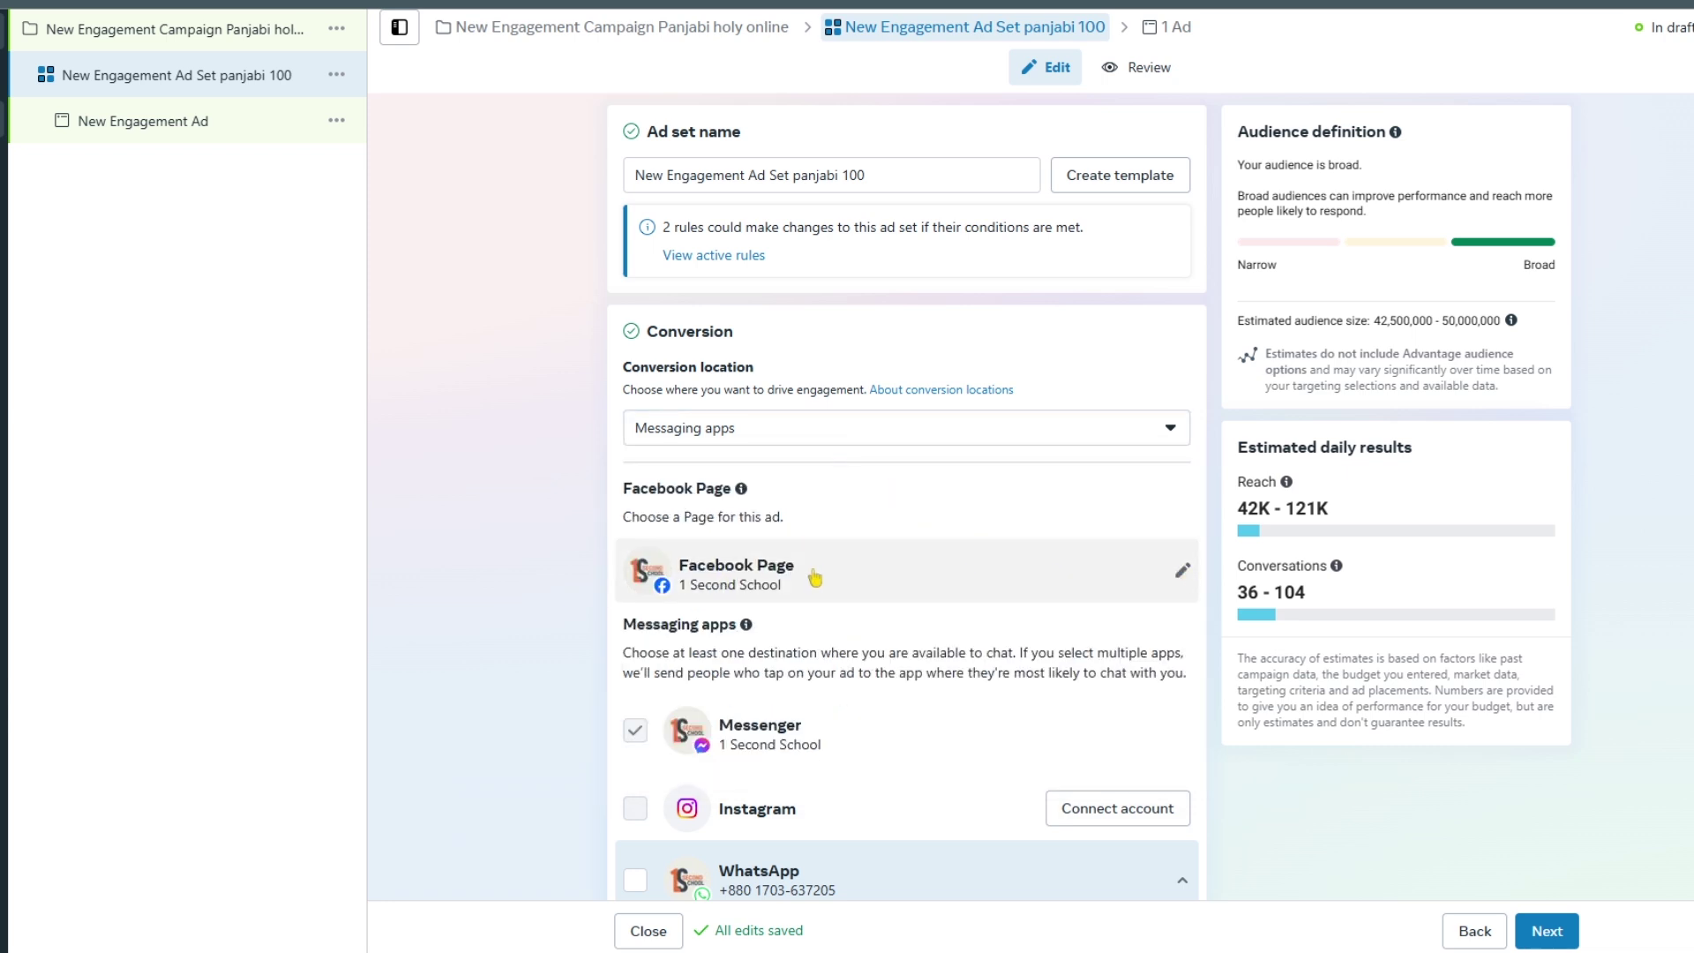
Change the ad set's Facebook Page to Holy online shopping and deselect WhatsApp as a messaging destination
left_click(1179, 578)
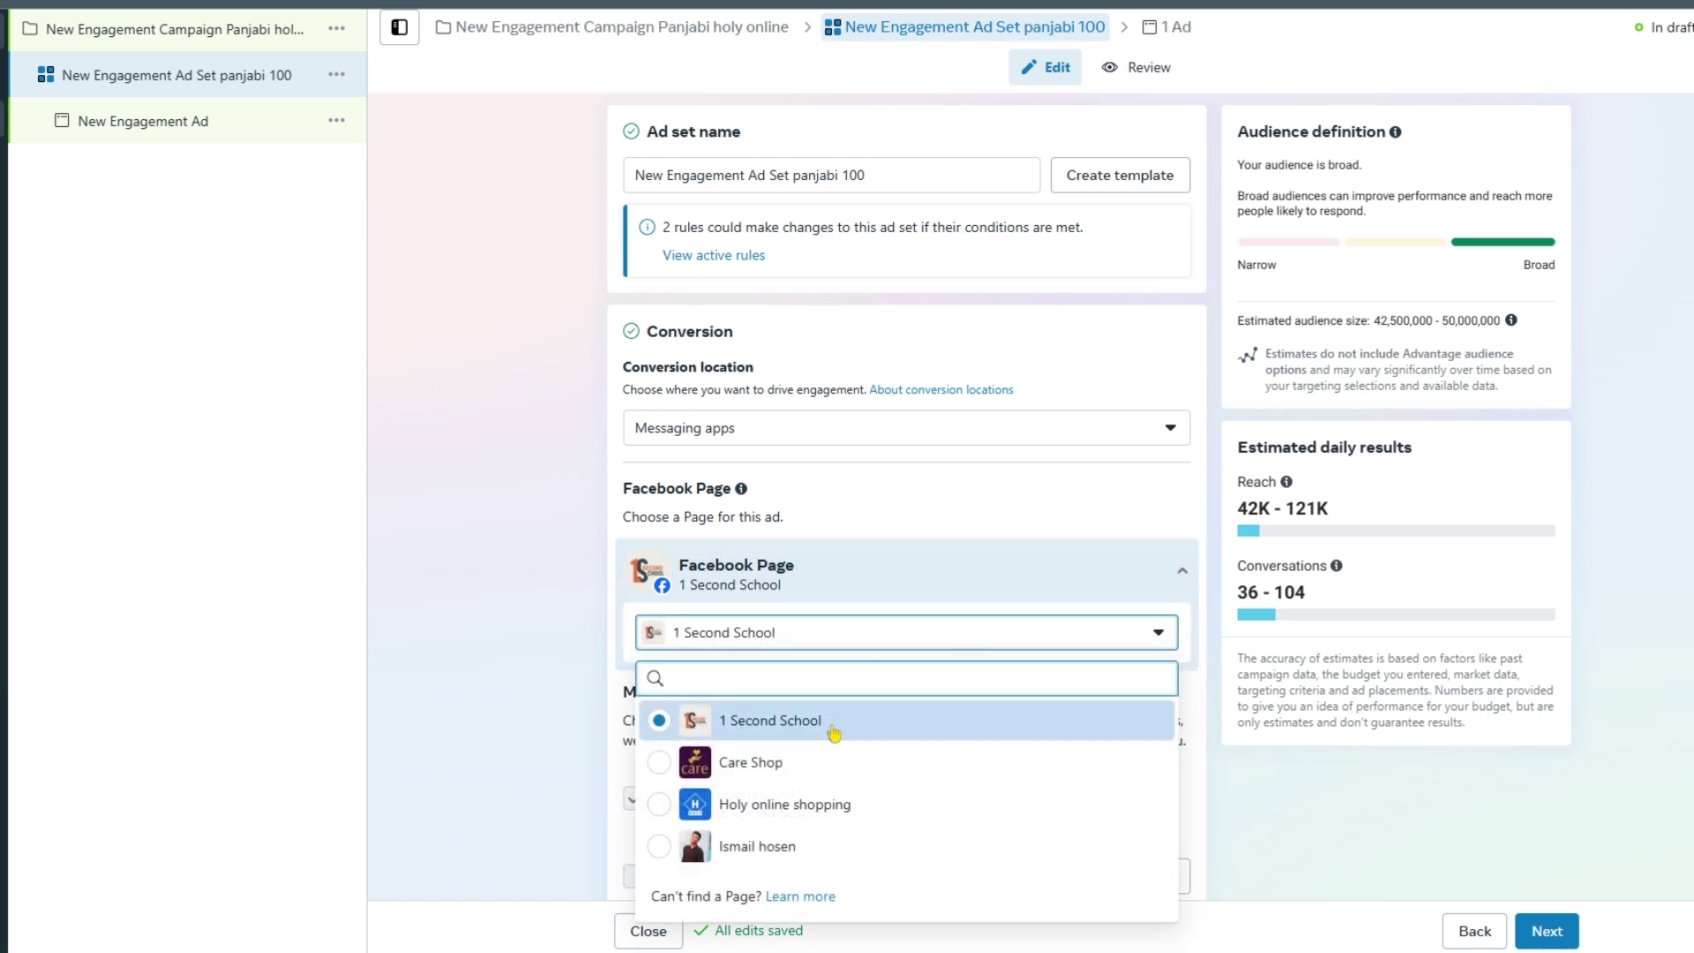
left_click(909, 812)
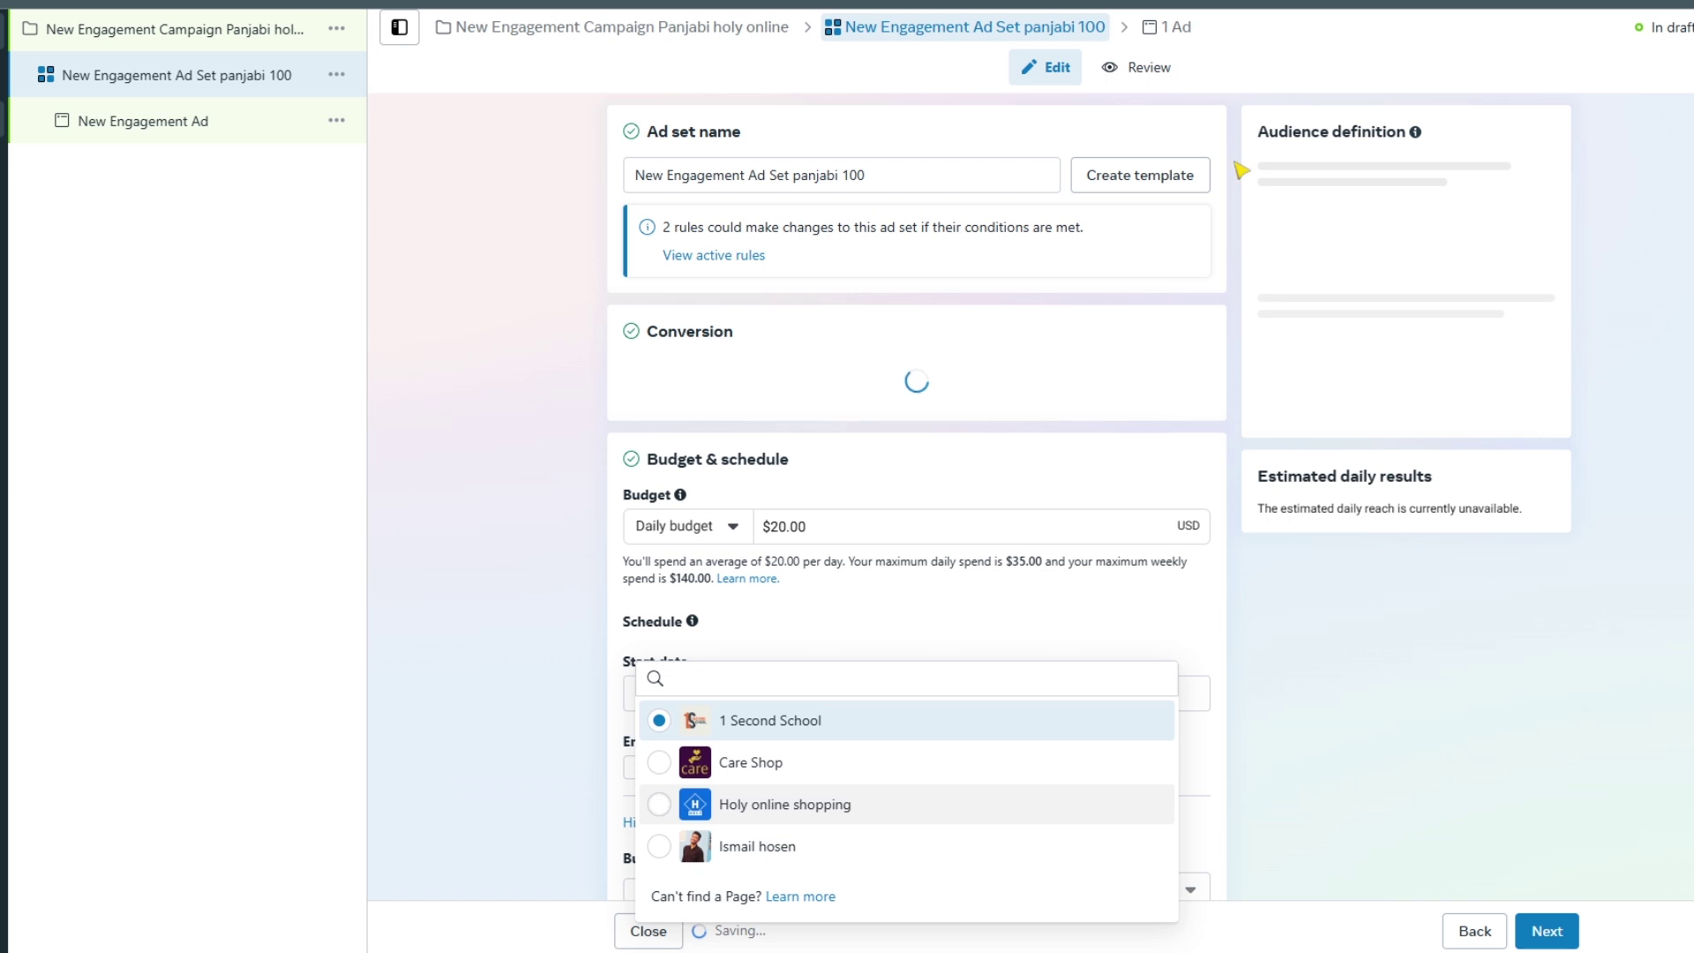
scroll(964, 533, "down", 1)
scroll(963, 533, "down", 2)
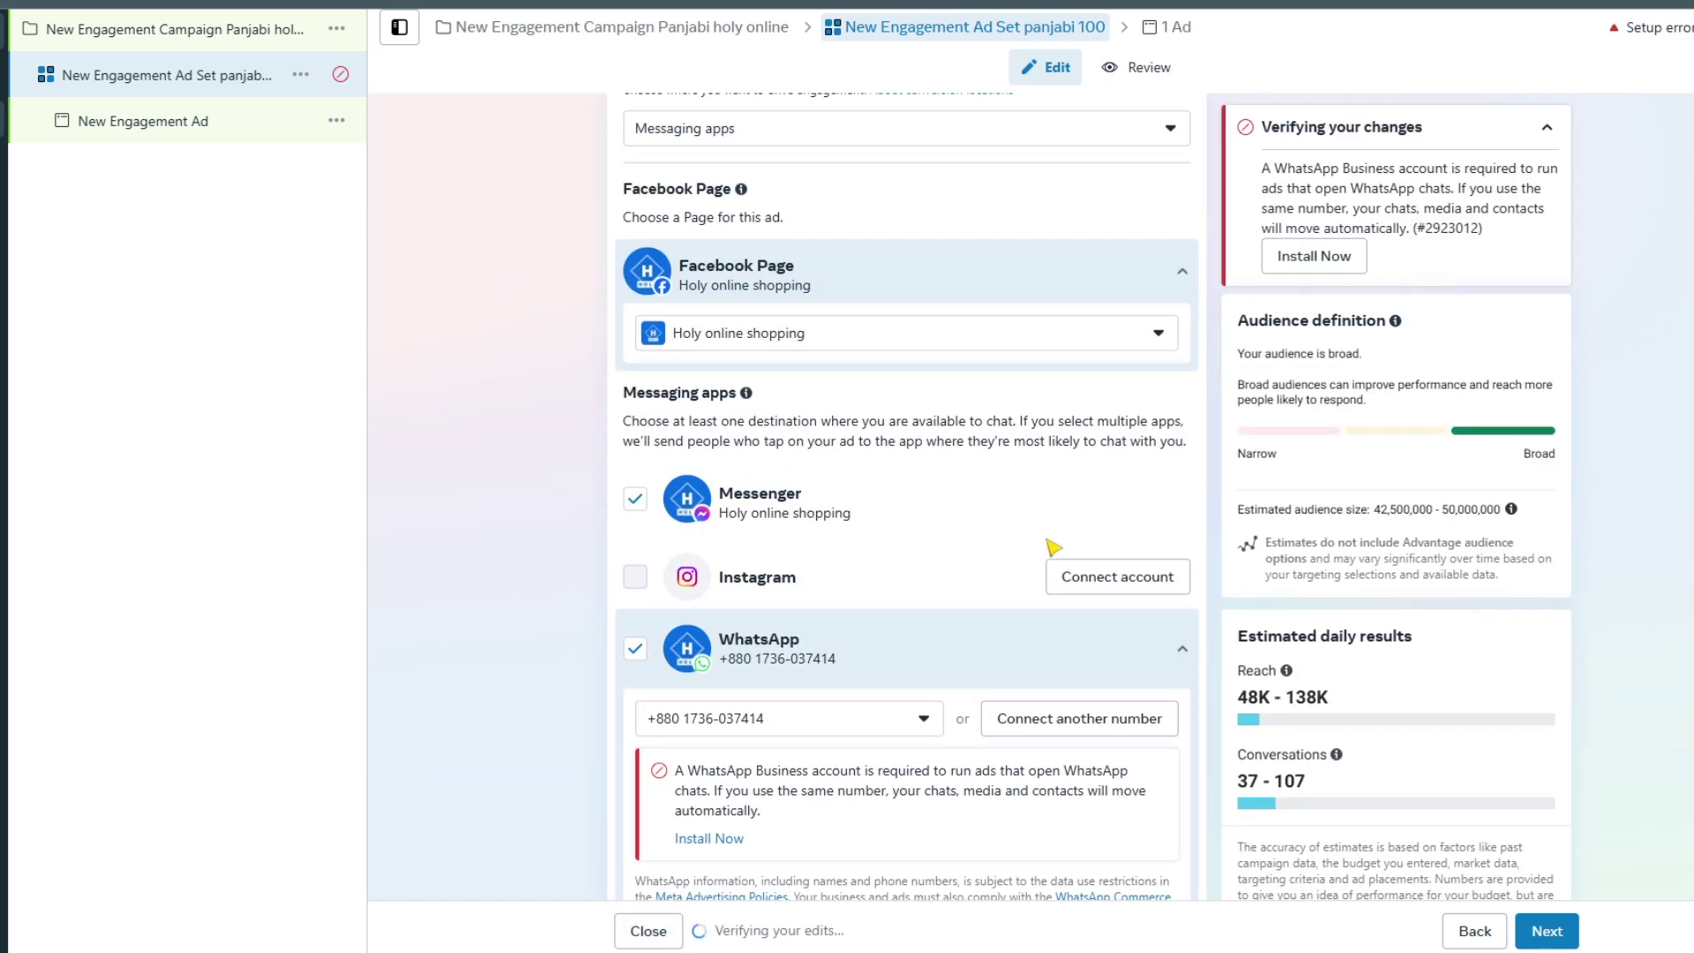
left_click(635, 650)
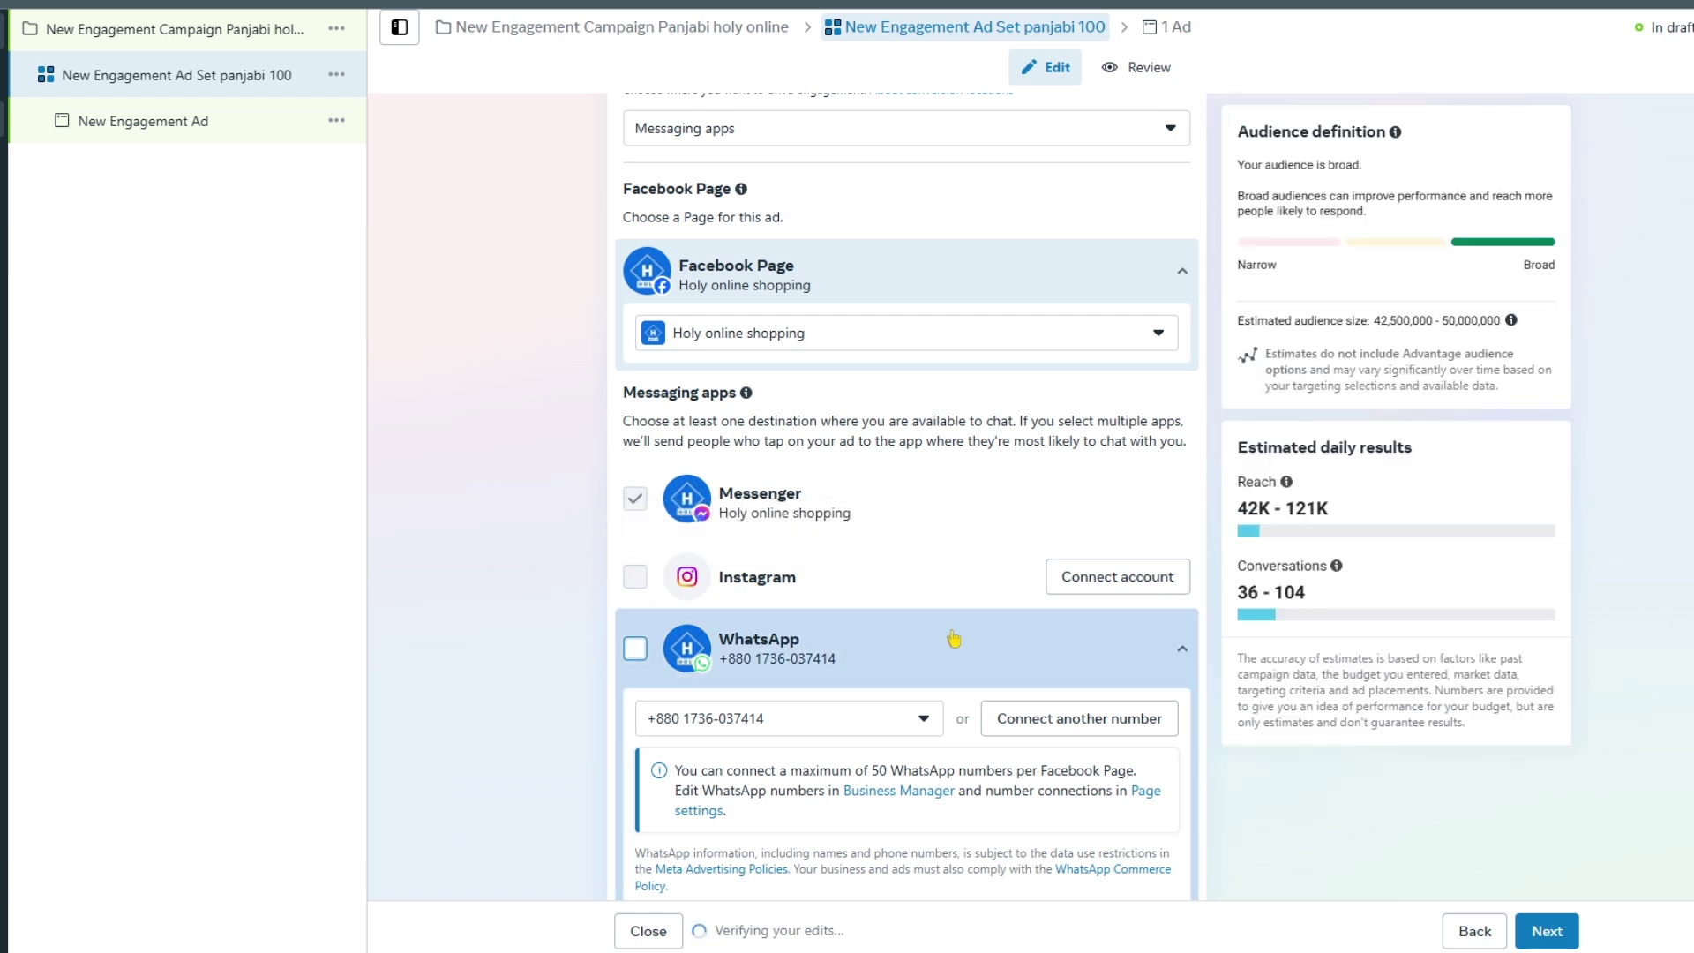
Check the budget and duration in the ad brief document and set the ad set's daily budget to $10.00
scroll(953, 643, "down", 3)
scroll(949, 647, "down", 3)
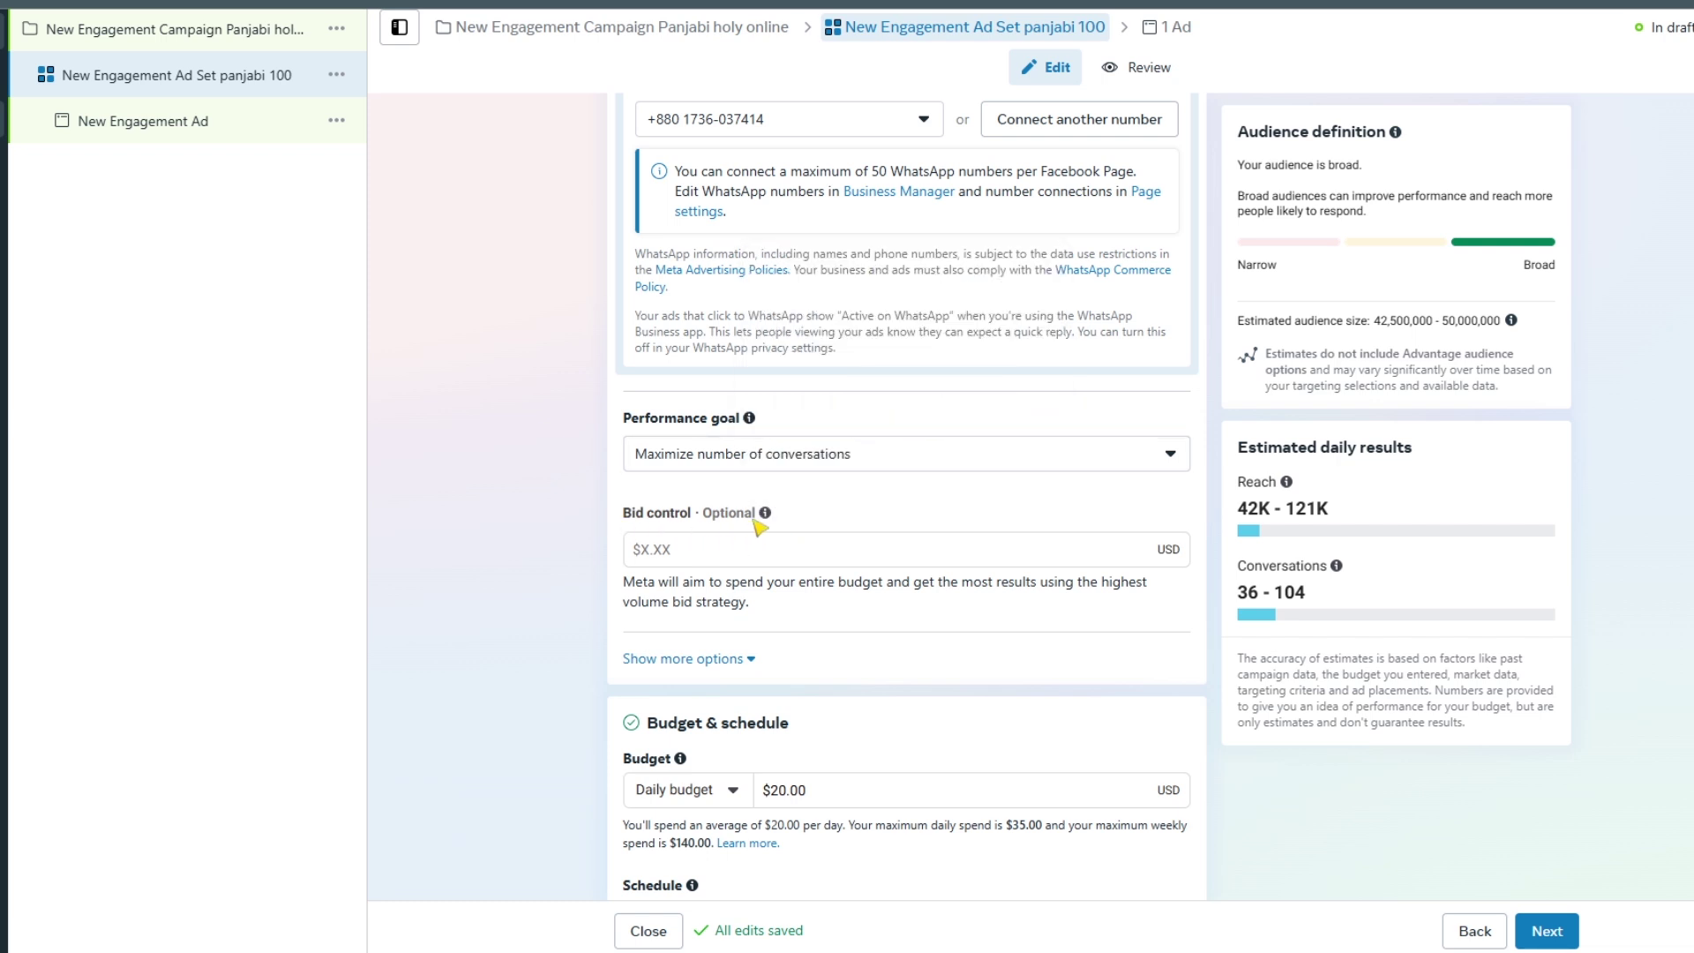
mouse_move(764, 520)
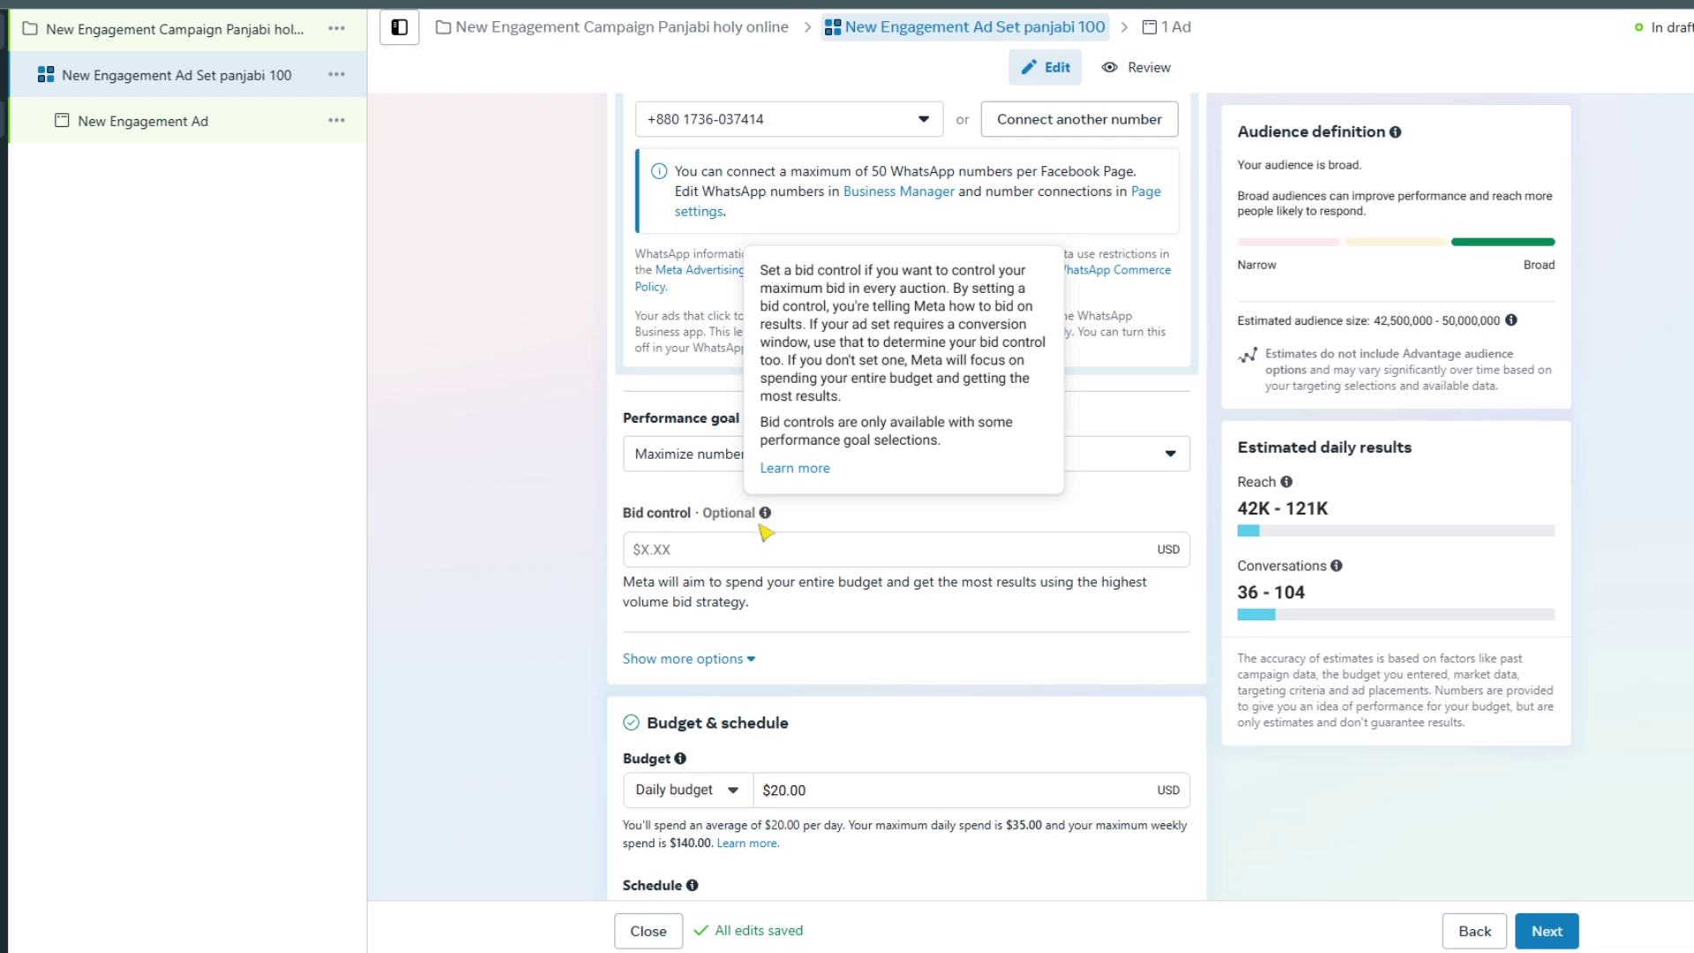
scroll(973, 595, "down", 5)
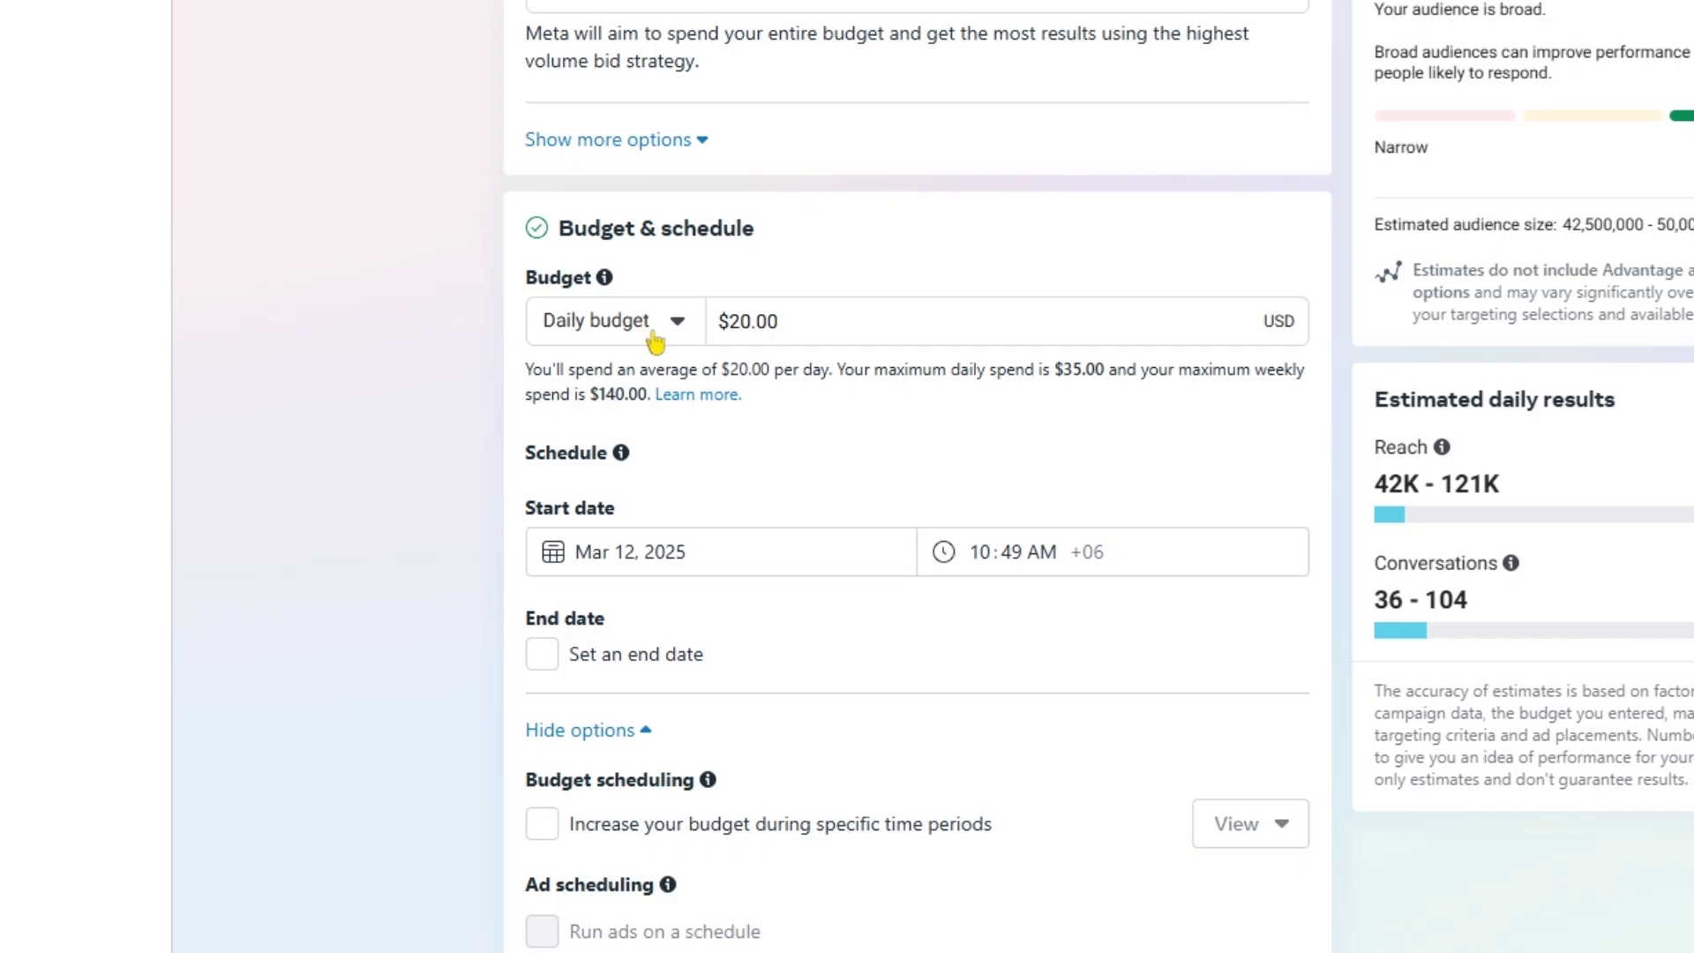
left_click_drag(559, 231, 847, 245)
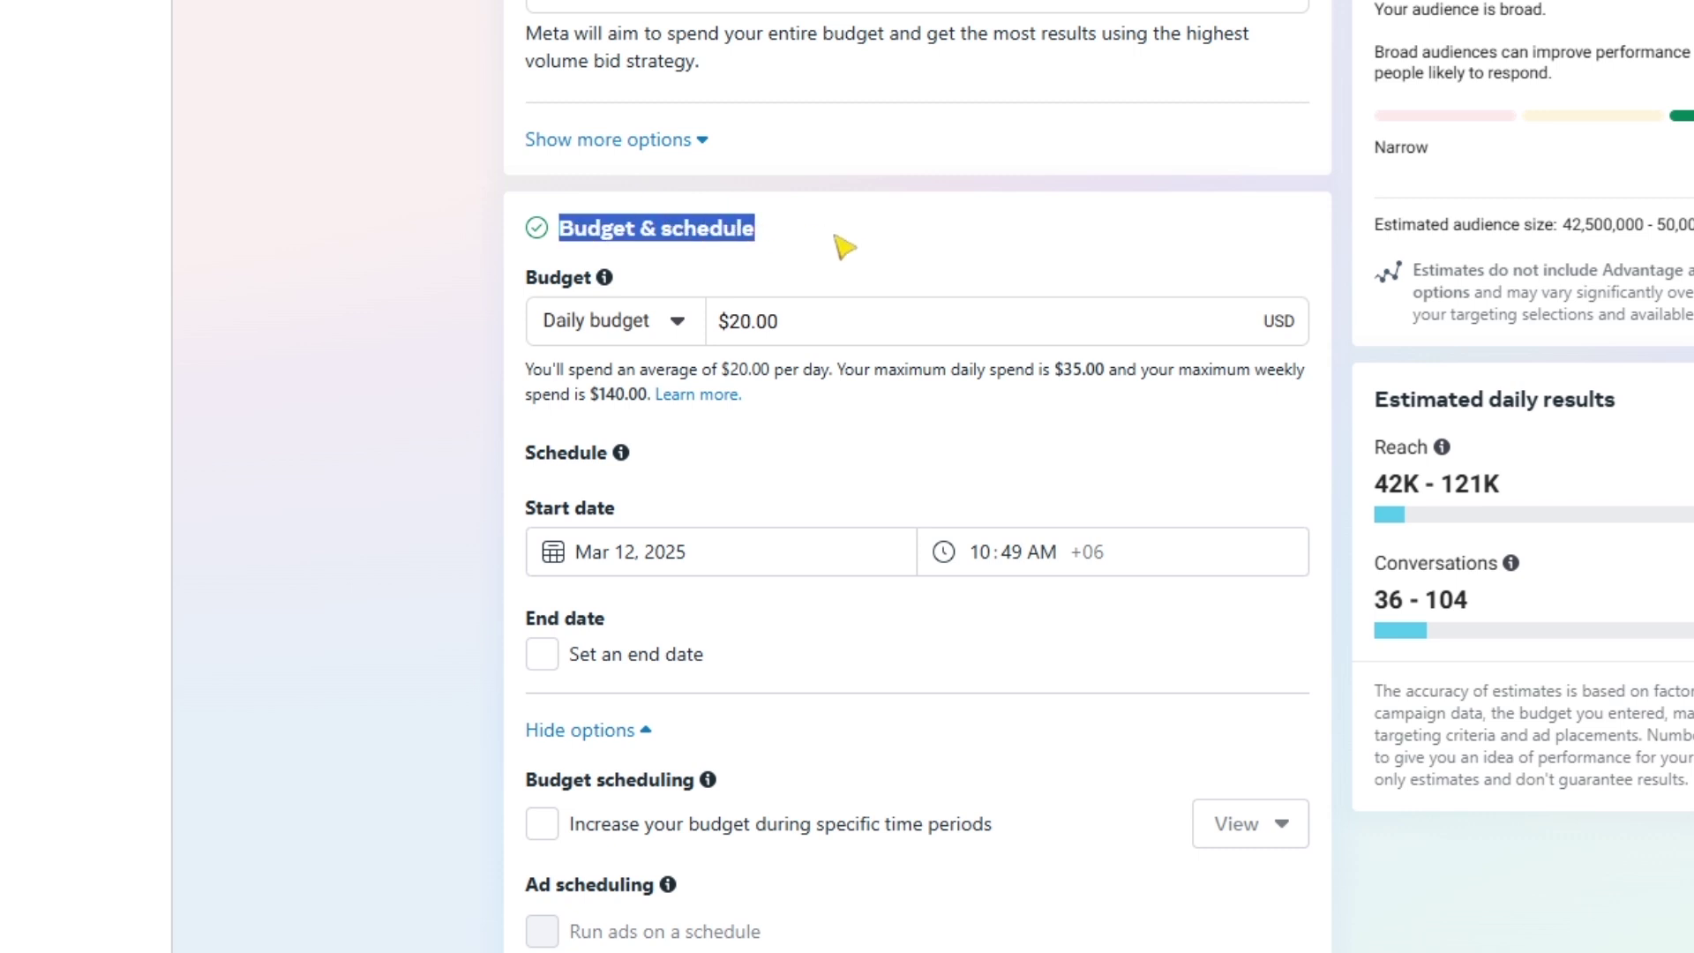
left_click(738, 322)
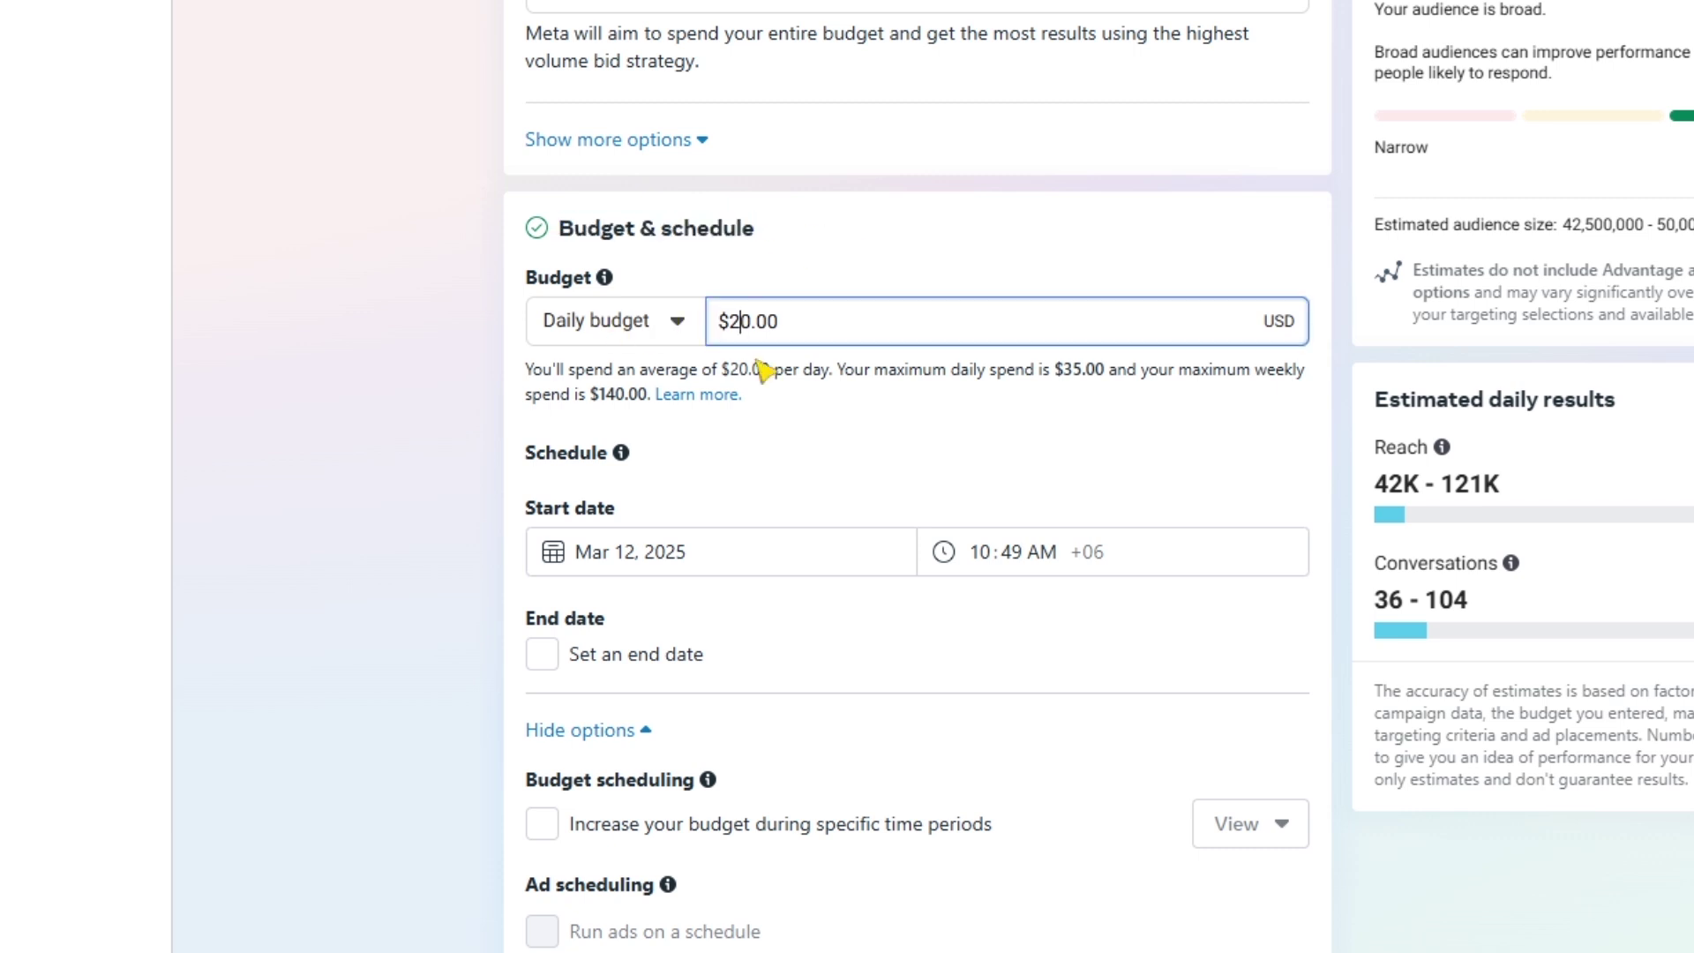
key("alt+Tab")
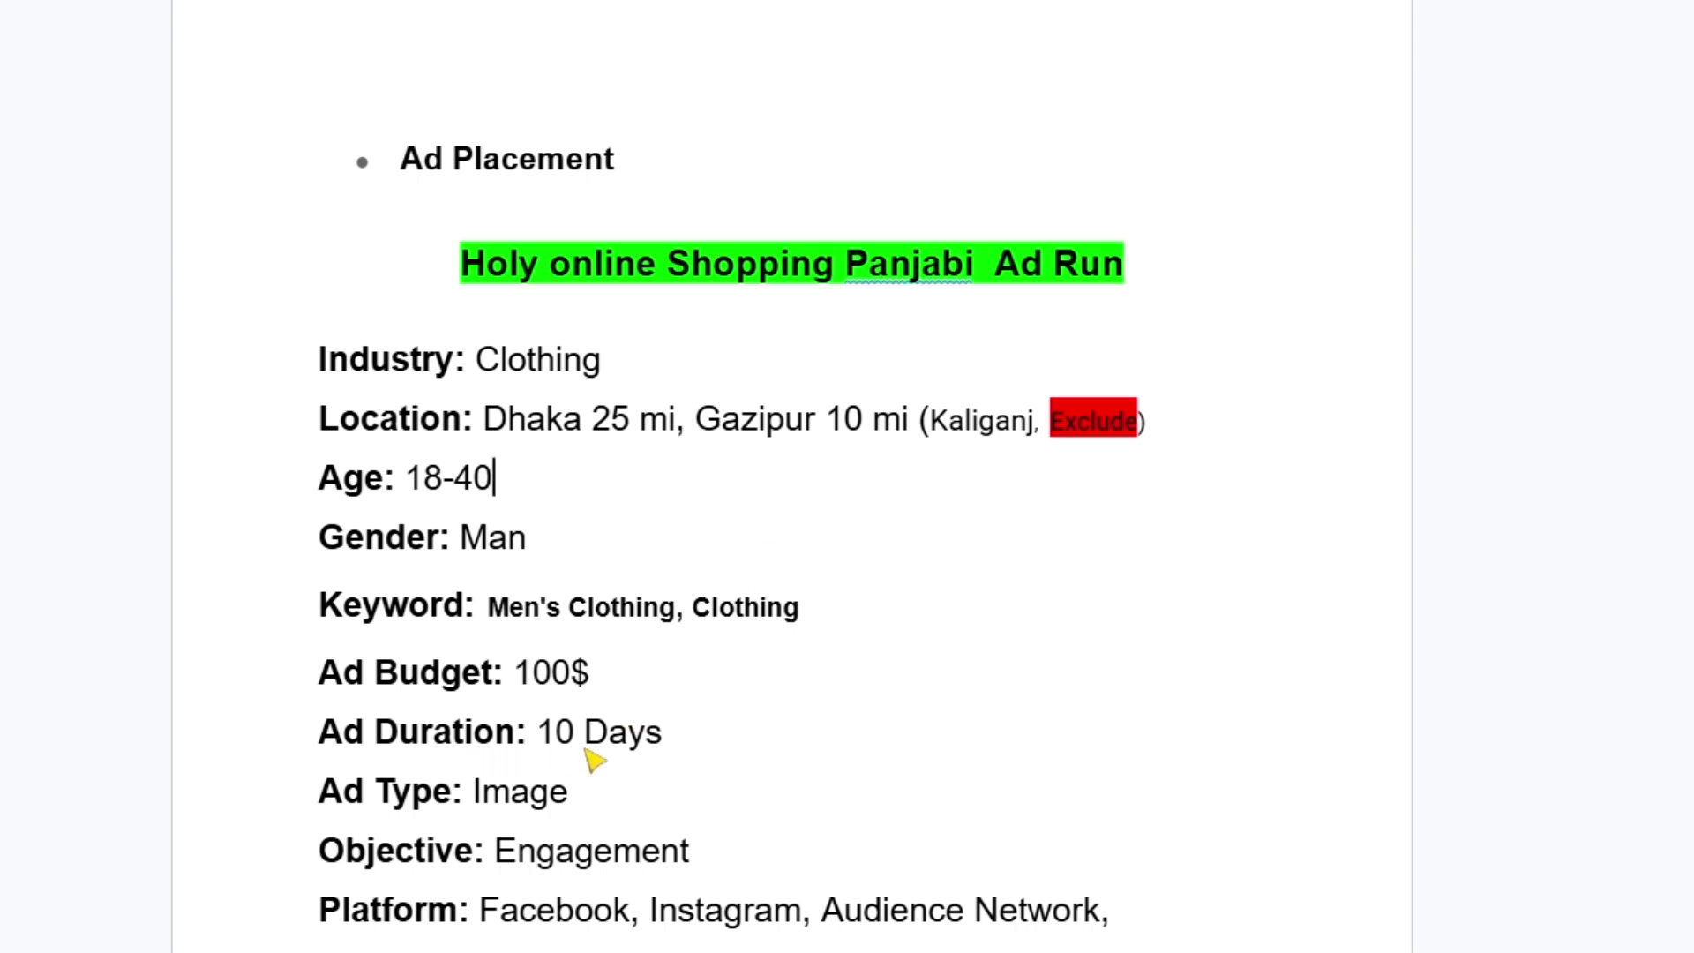
left_click_drag(538, 741, 746, 747)
left_click(520, 673)
key("alt+Tab")
key("BackSpace")
type("10.00")
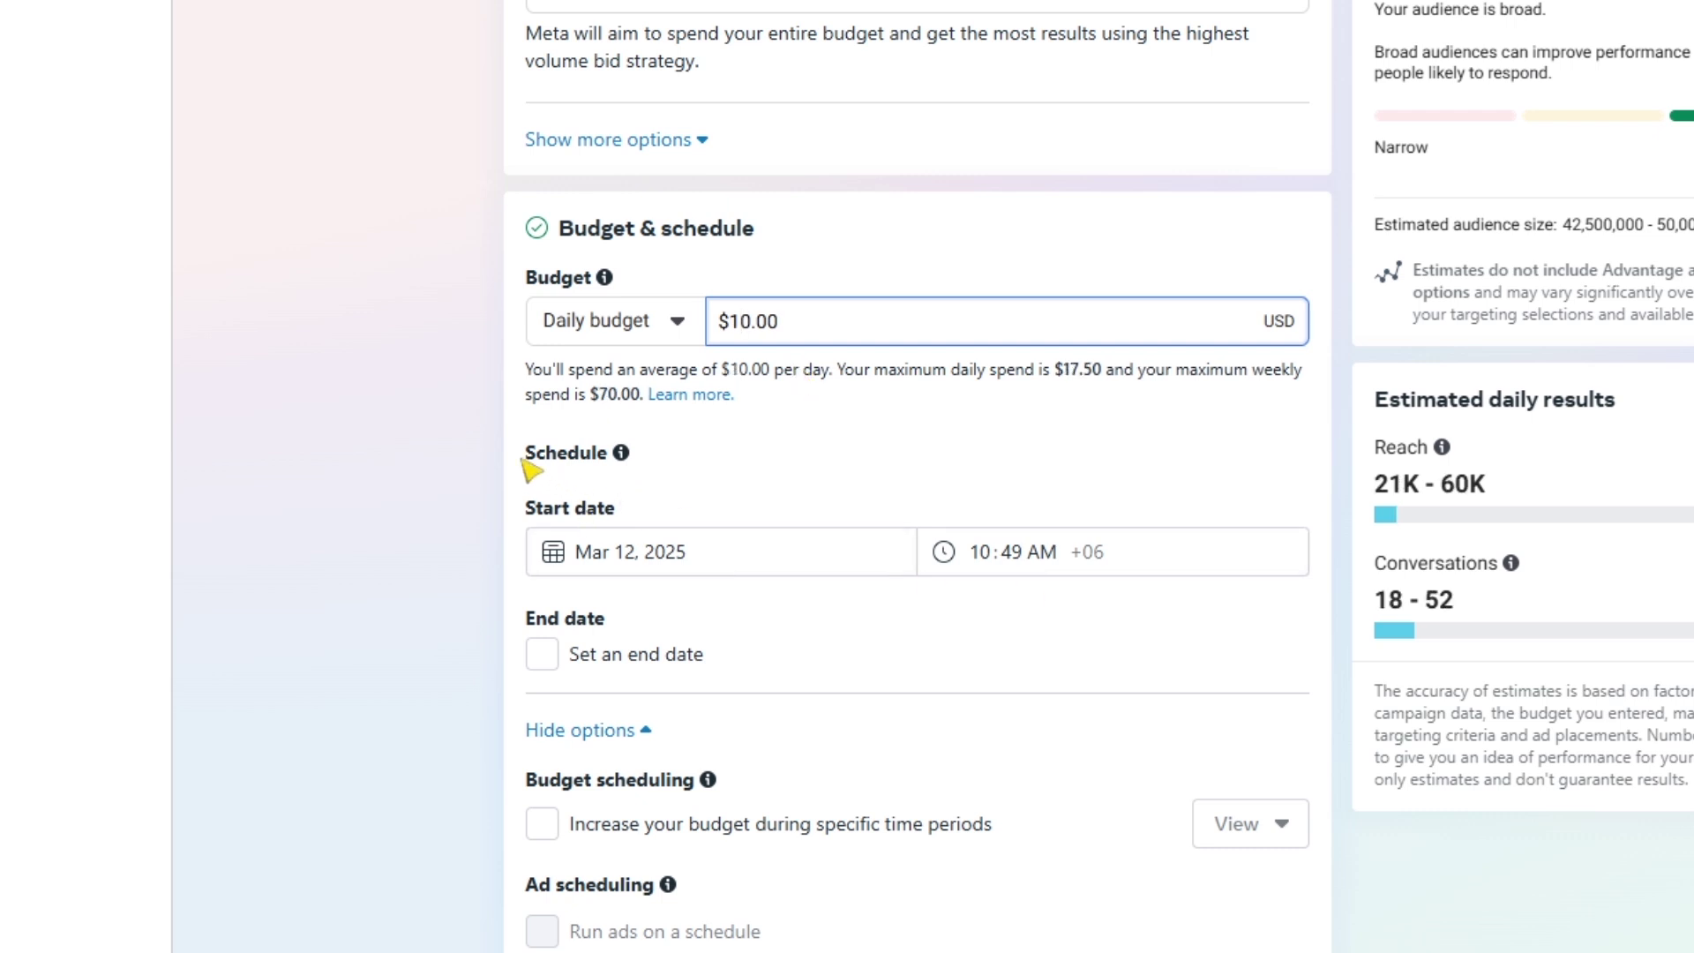
Schedule the ad set to start on Mar 15, 2025 at 08:00 AM
left_click_drag(529, 469, 688, 509)
left_click(741, 555)
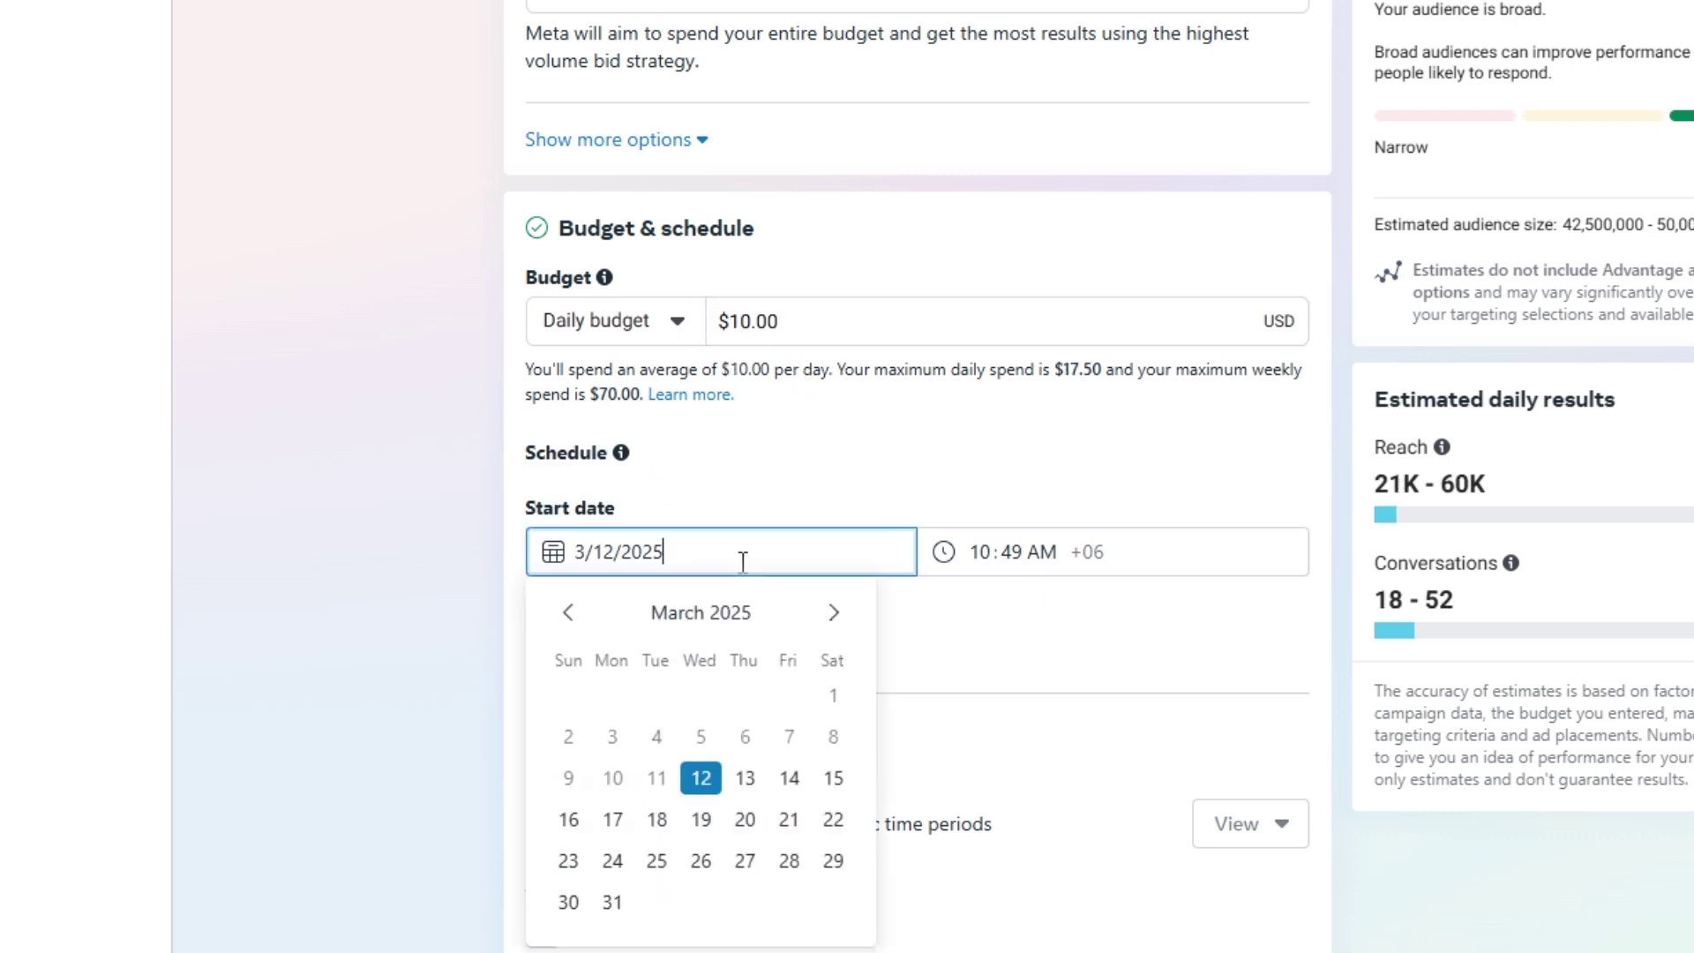
left_click(833, 779)
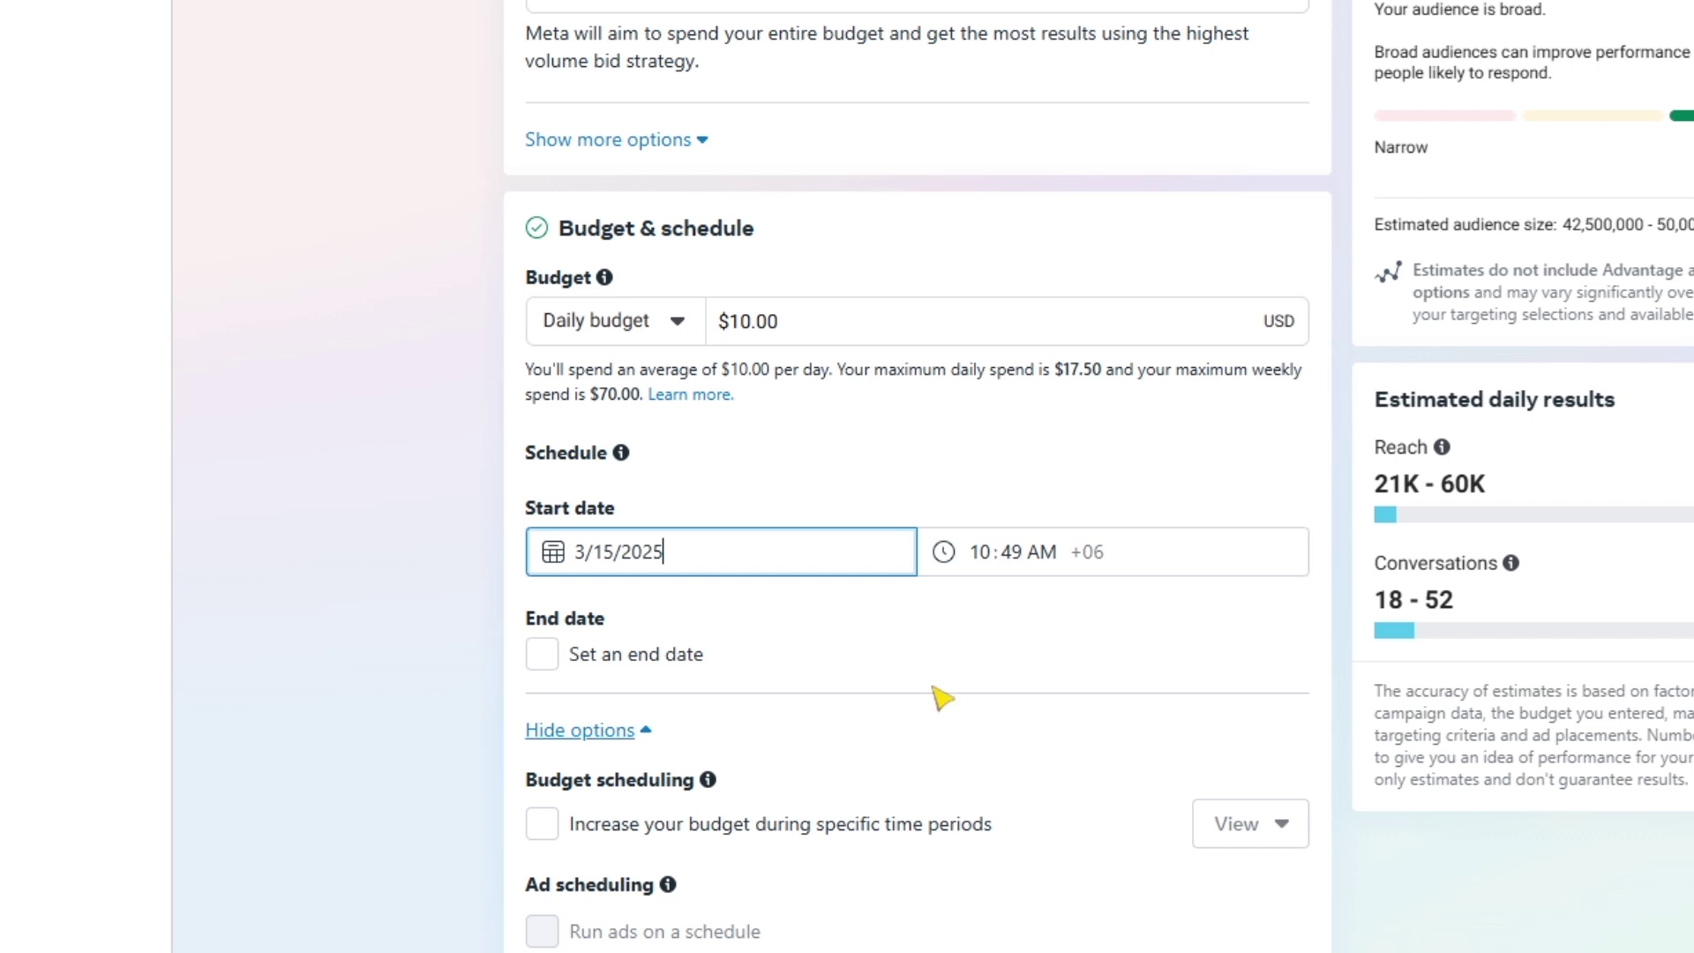
left_click(983, 569)
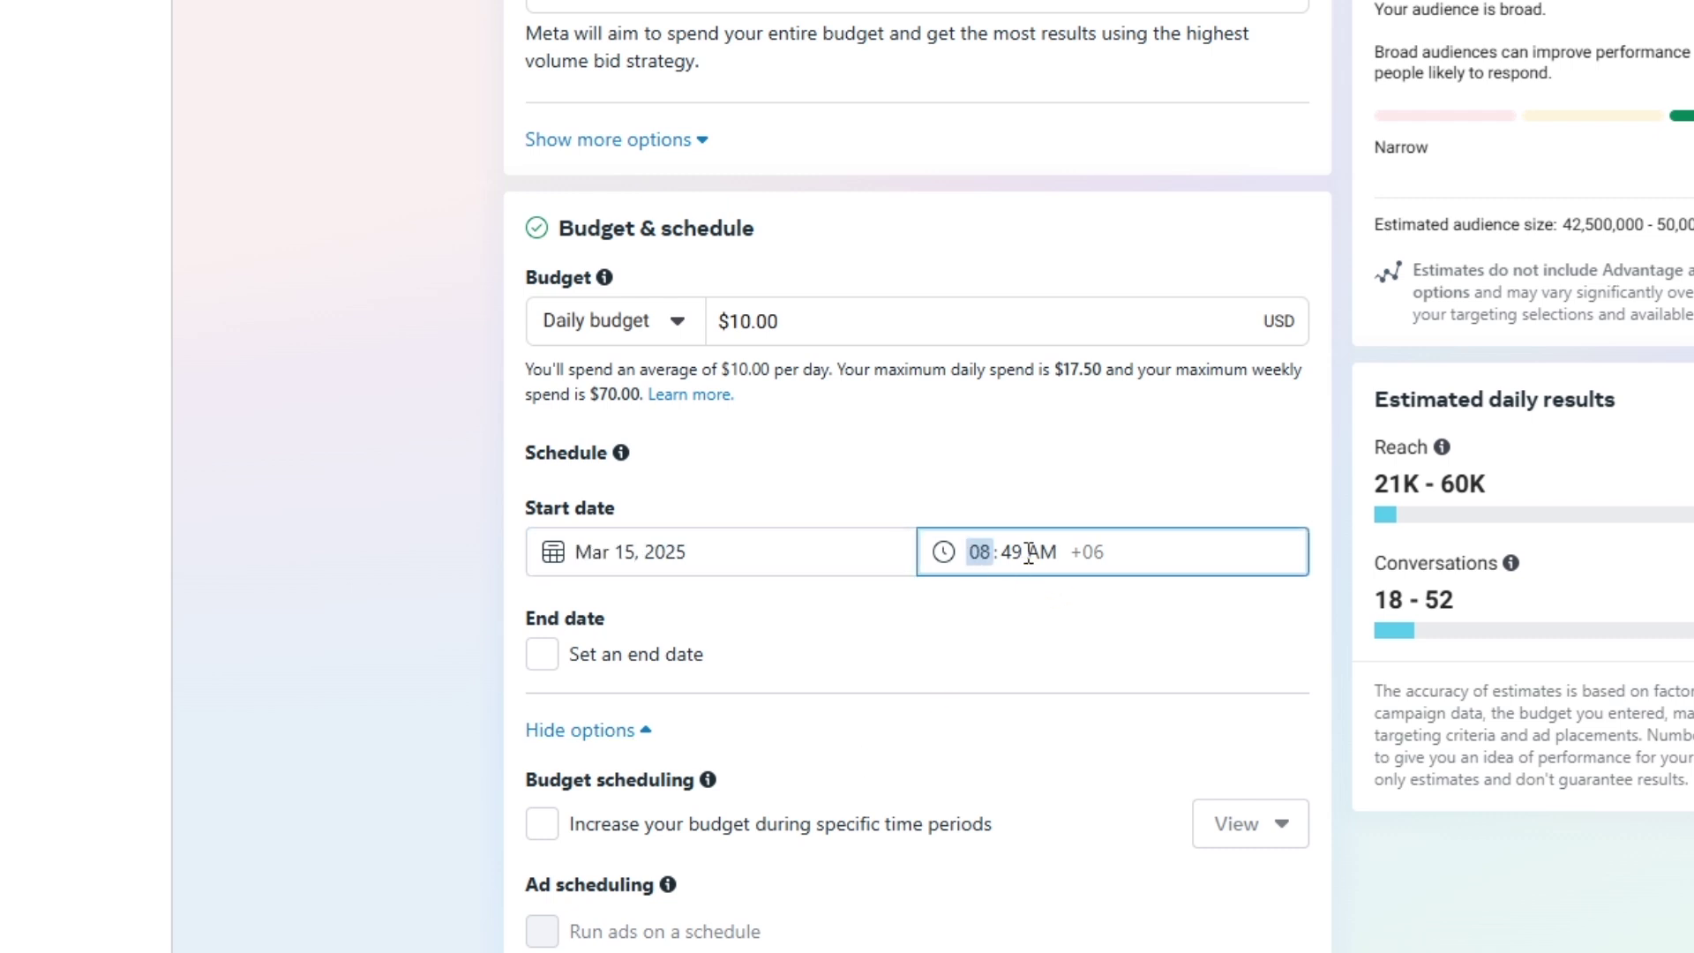
left_click(1015, 556)
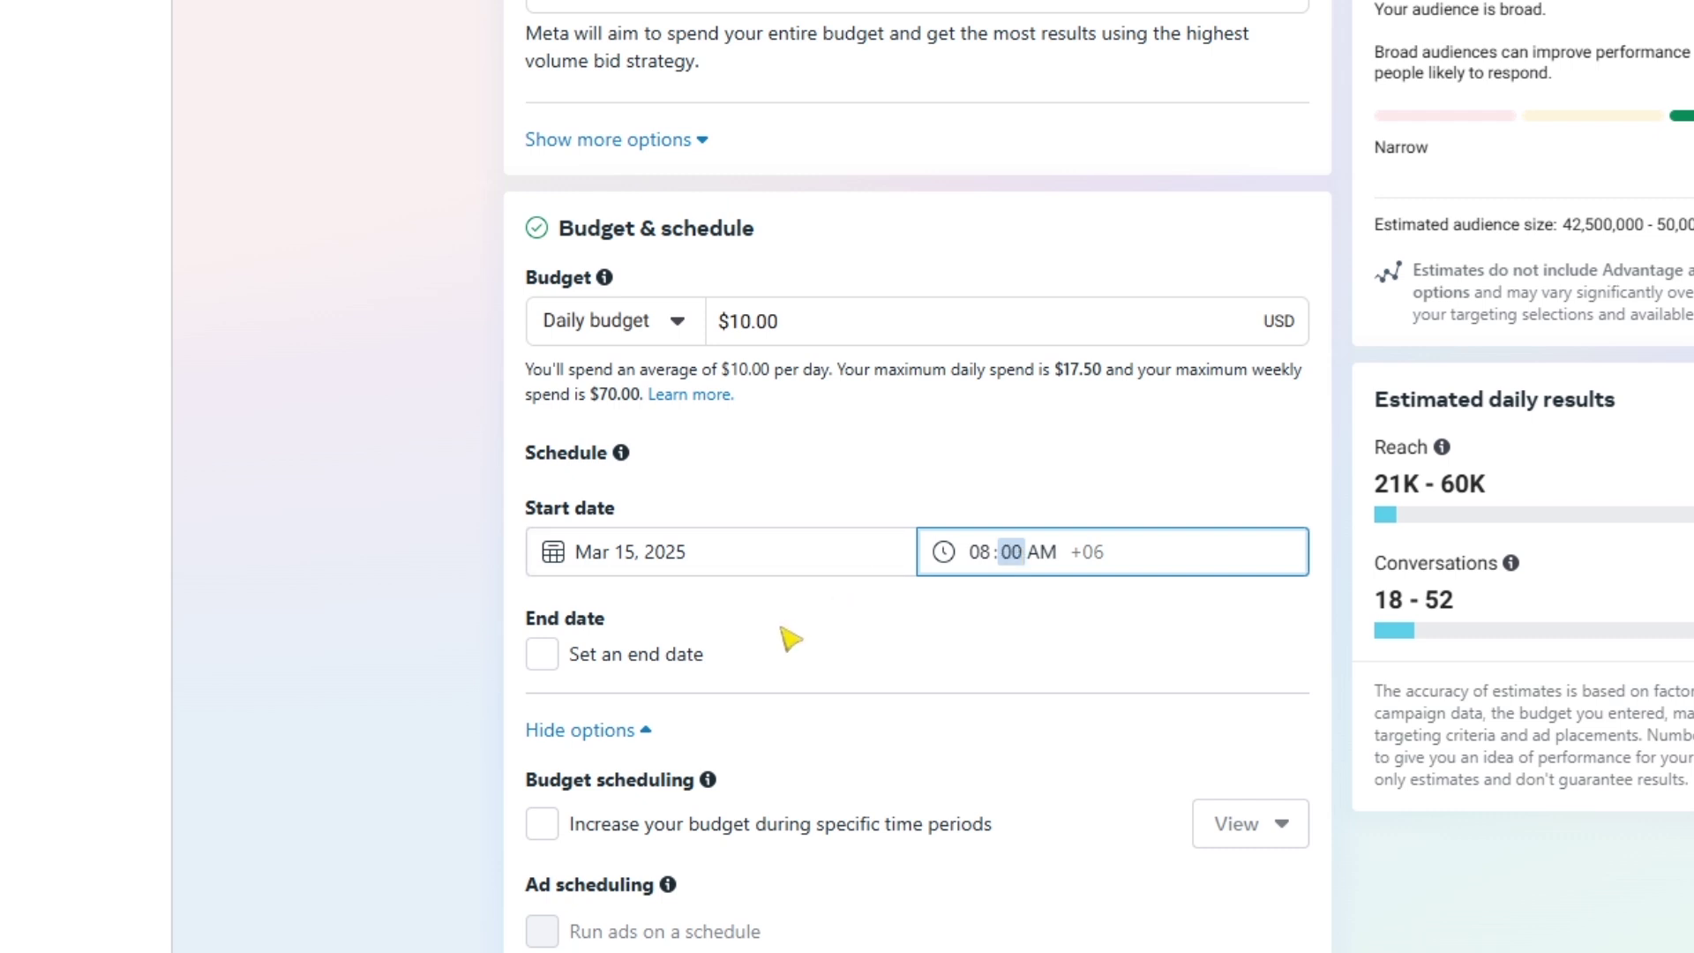
Enable an end date for the ad set and set it to Mar 24, 2025 at 11:00 PM
scroll(970, 718, "down", 3)
left_click(563, 391)
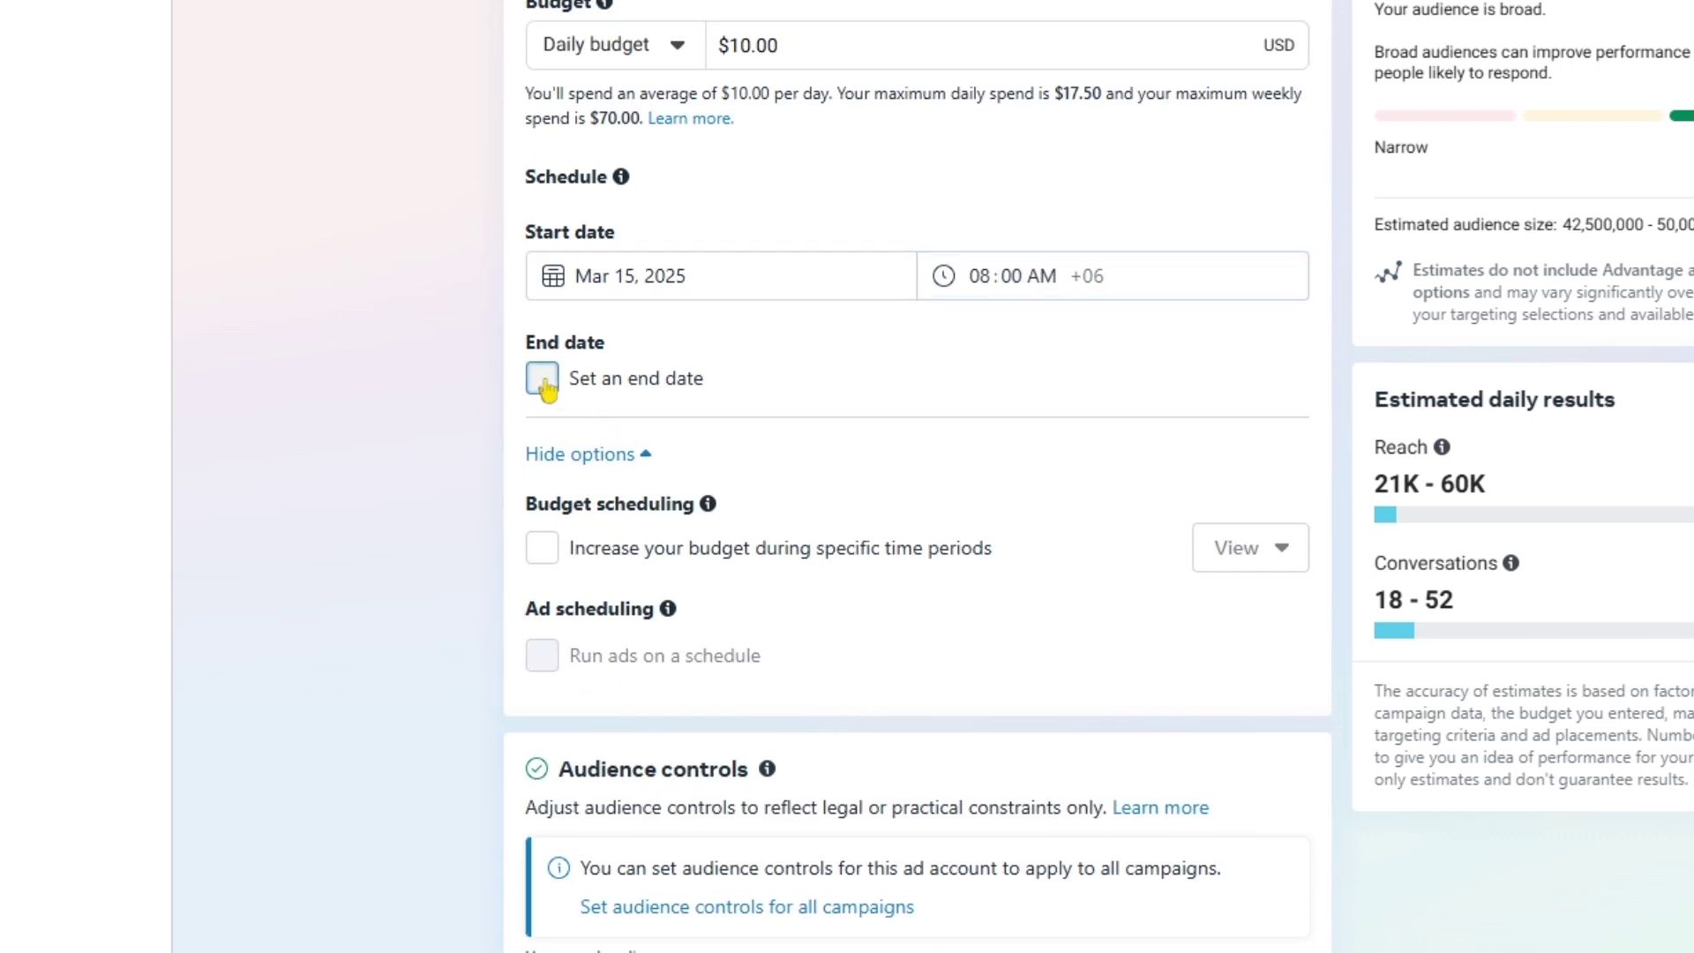
left_click(679, 450)
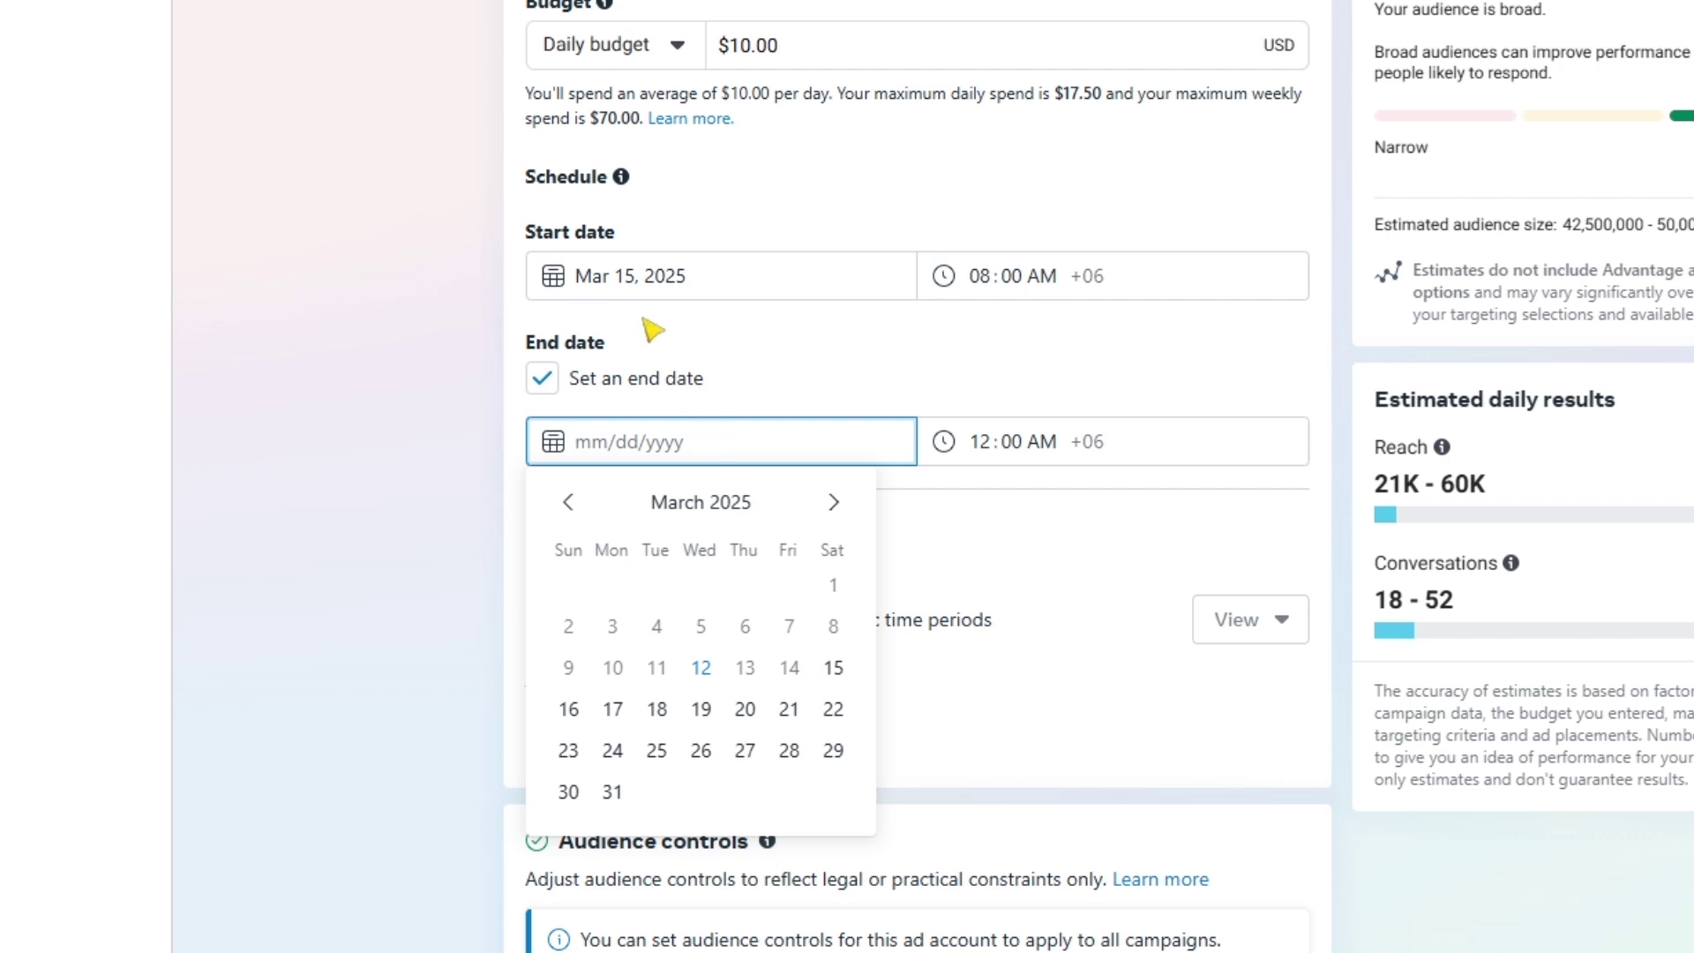
left_click(609, 750)
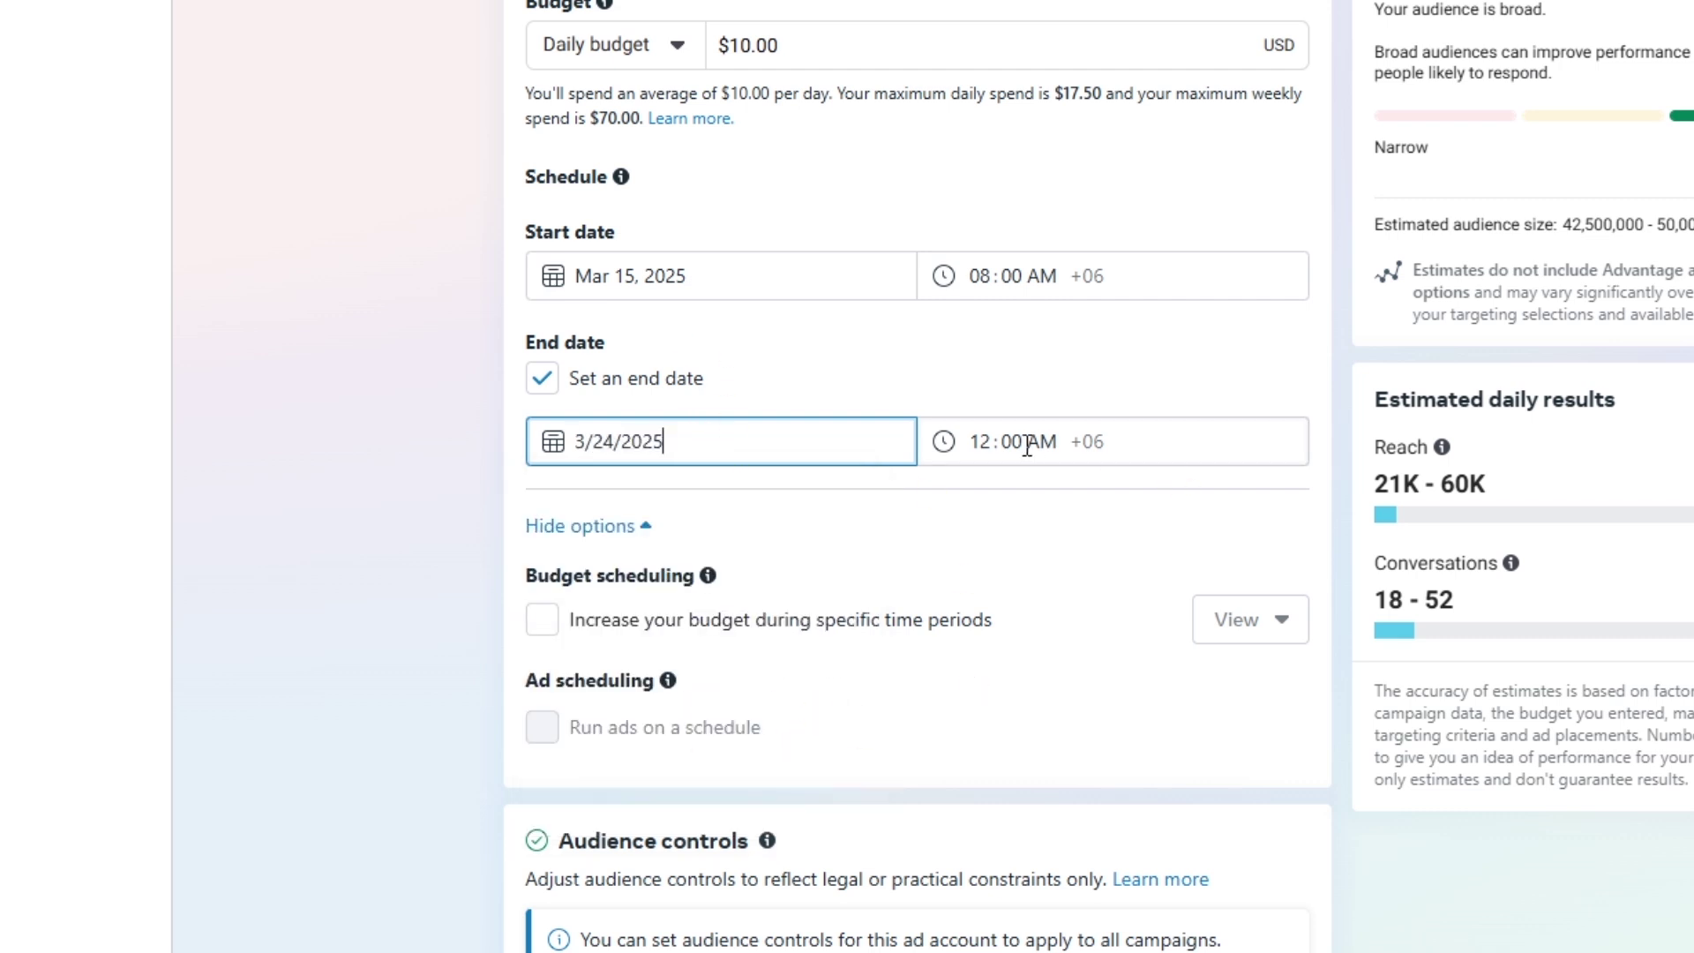
left_click(980, 446)
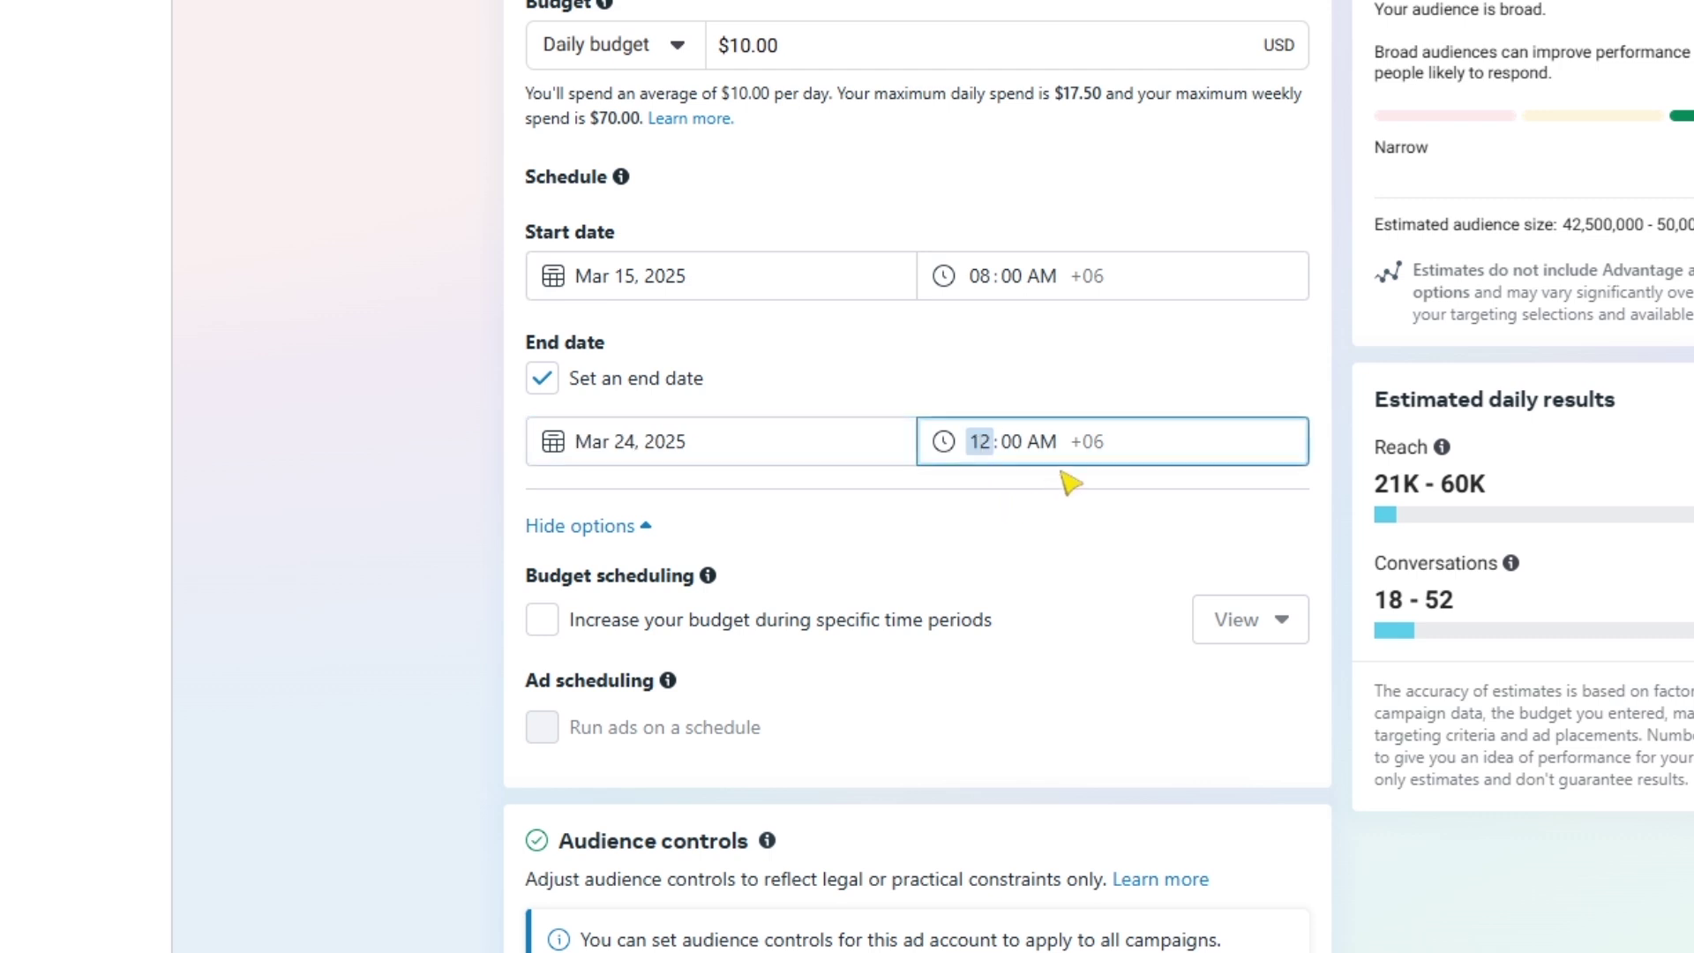
left_click(1038, 446)
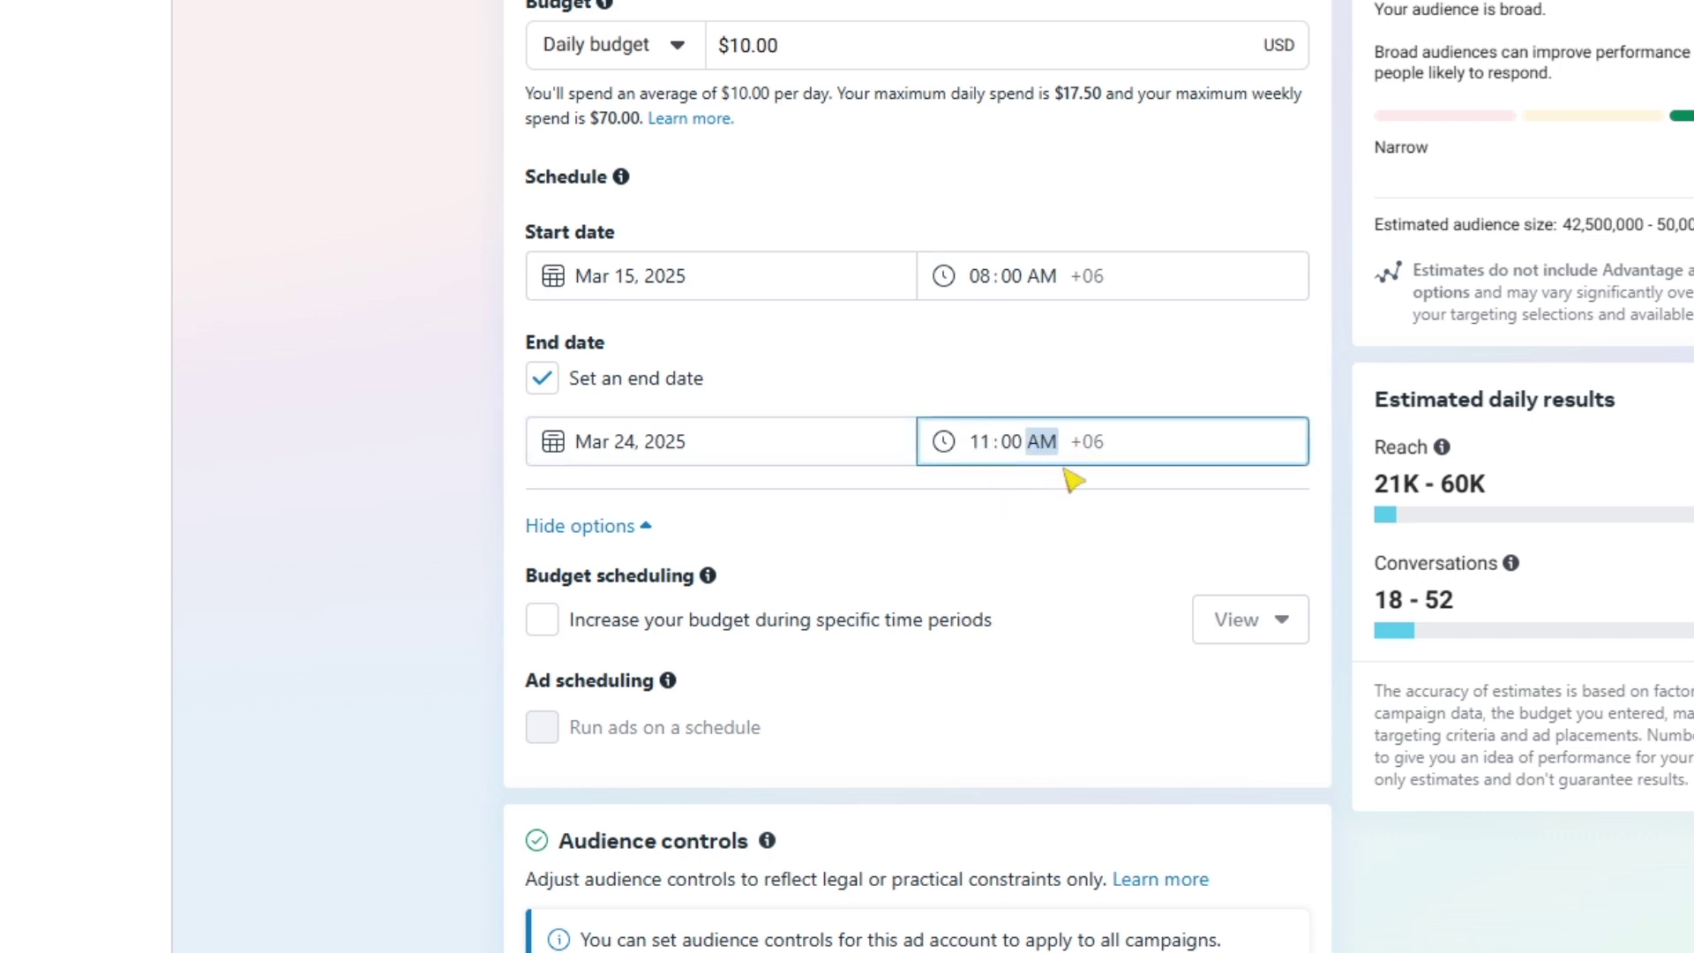
left_click(1097, 523)
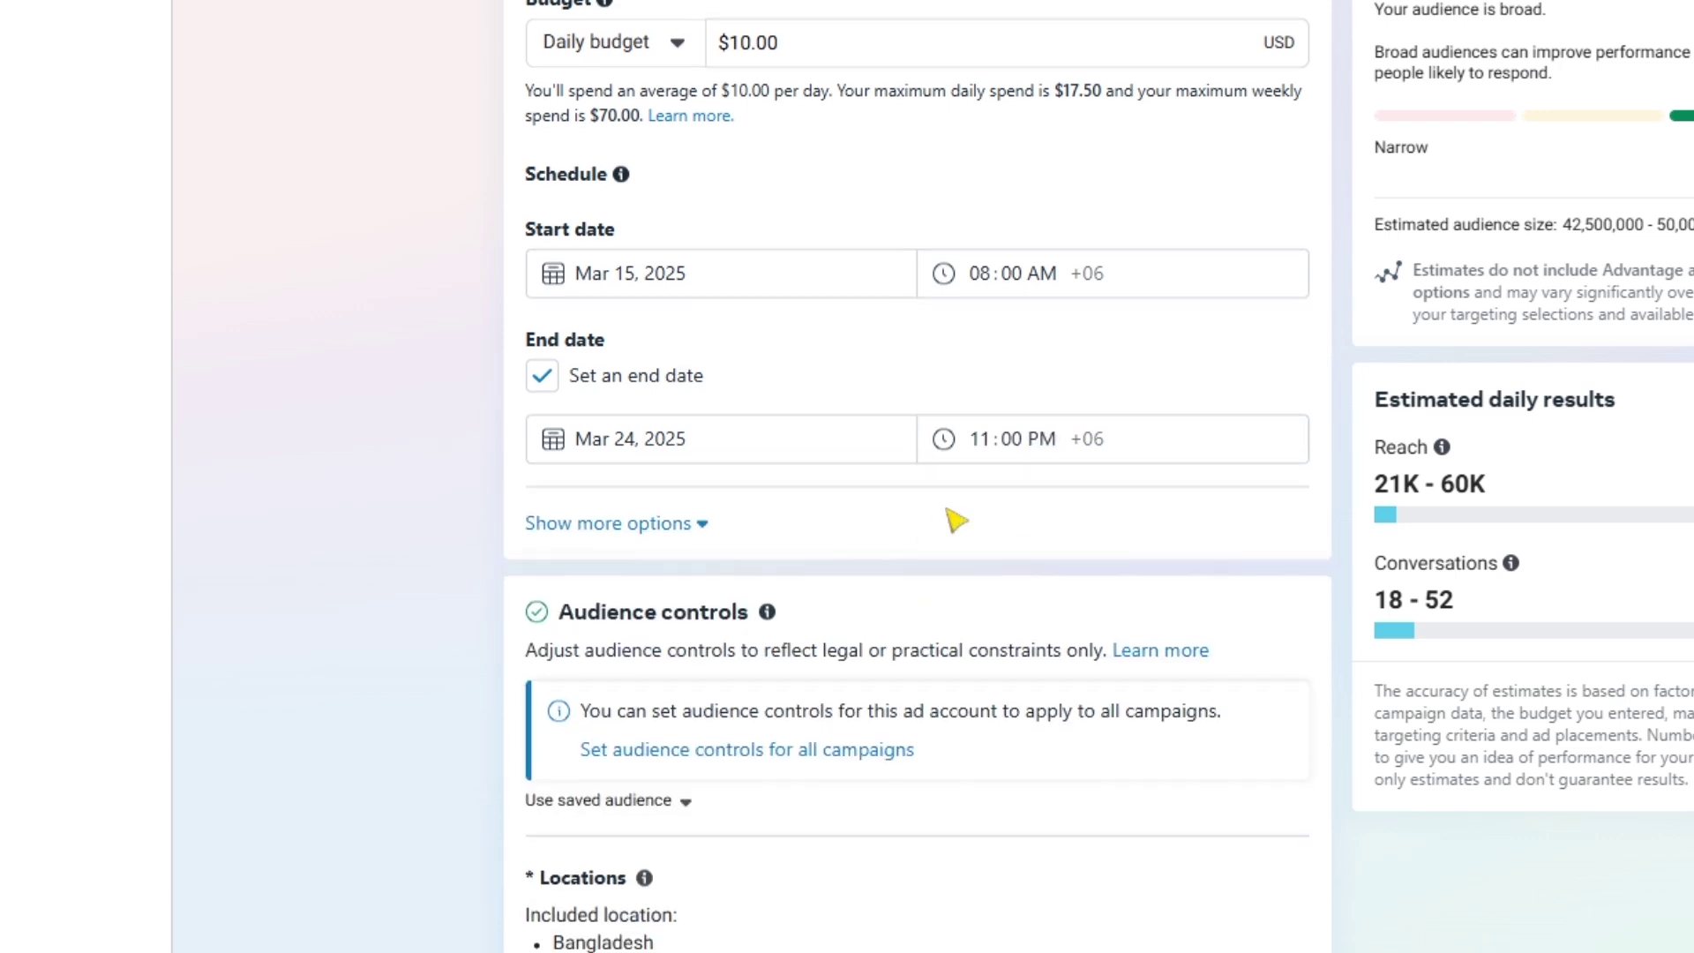
Replace the Bangladesh audience location with Dhaka, Dhaka Division, copied from the ad brief, keeping the 25 mi radius
scroll(953, 522, "down", 3)
left_click_drag(561, 340, 763, 346)
scroll(866, 574, "down", 3)
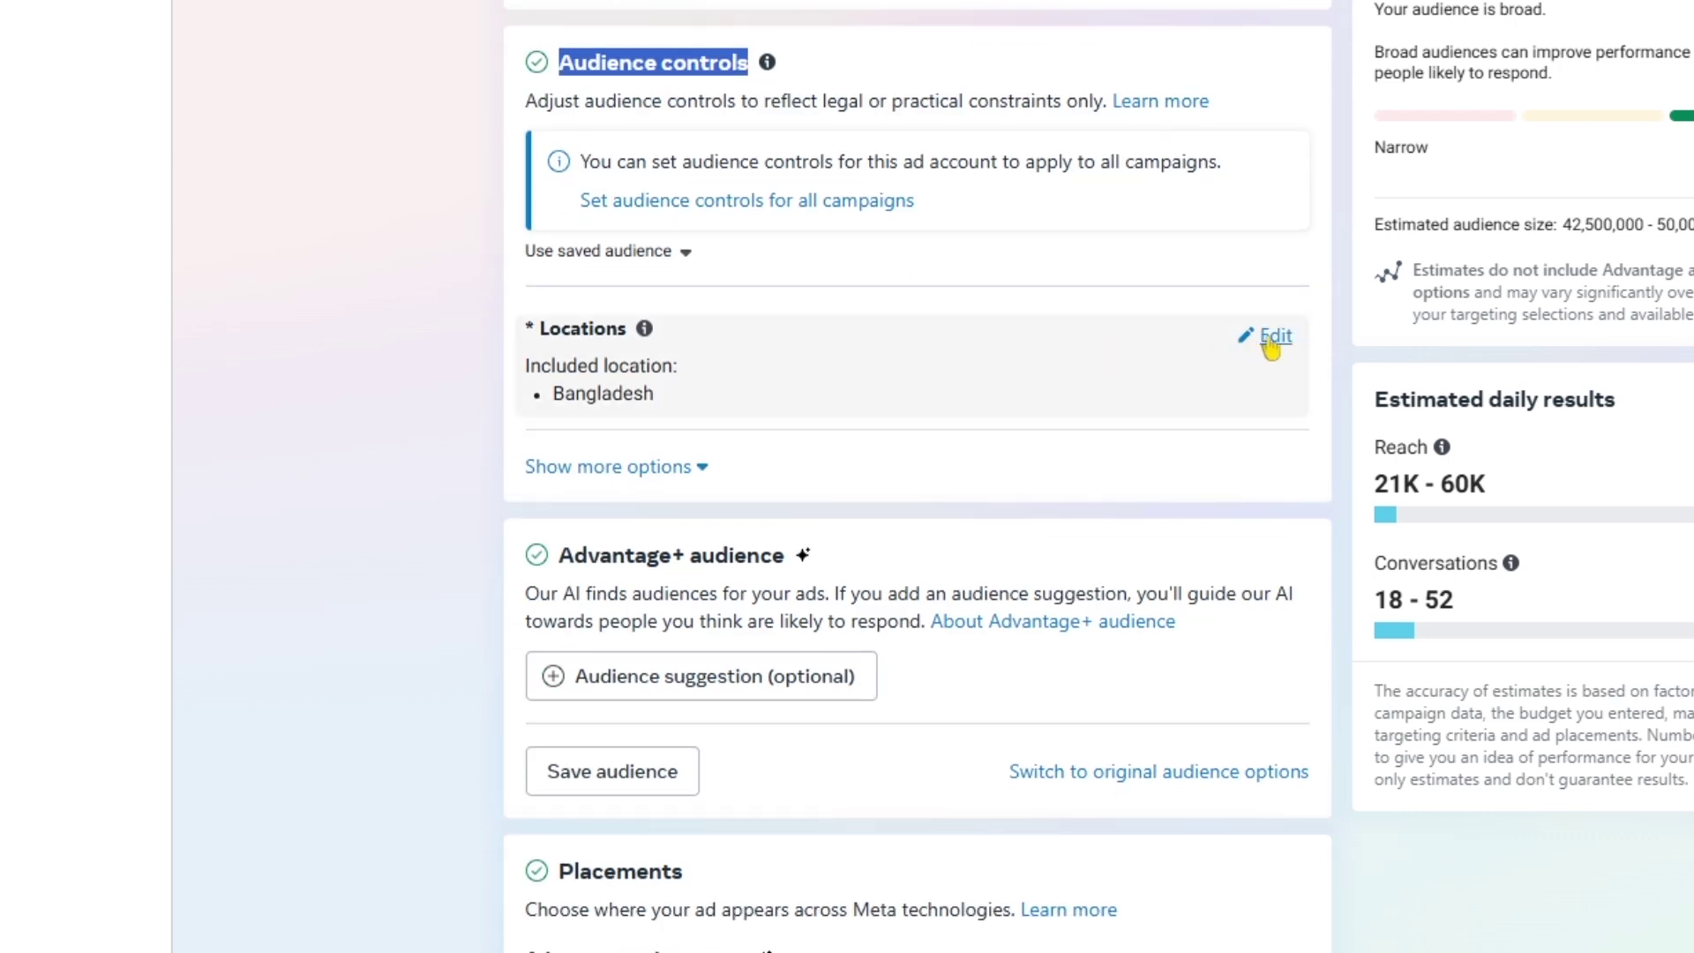
left_click(1271, 340)
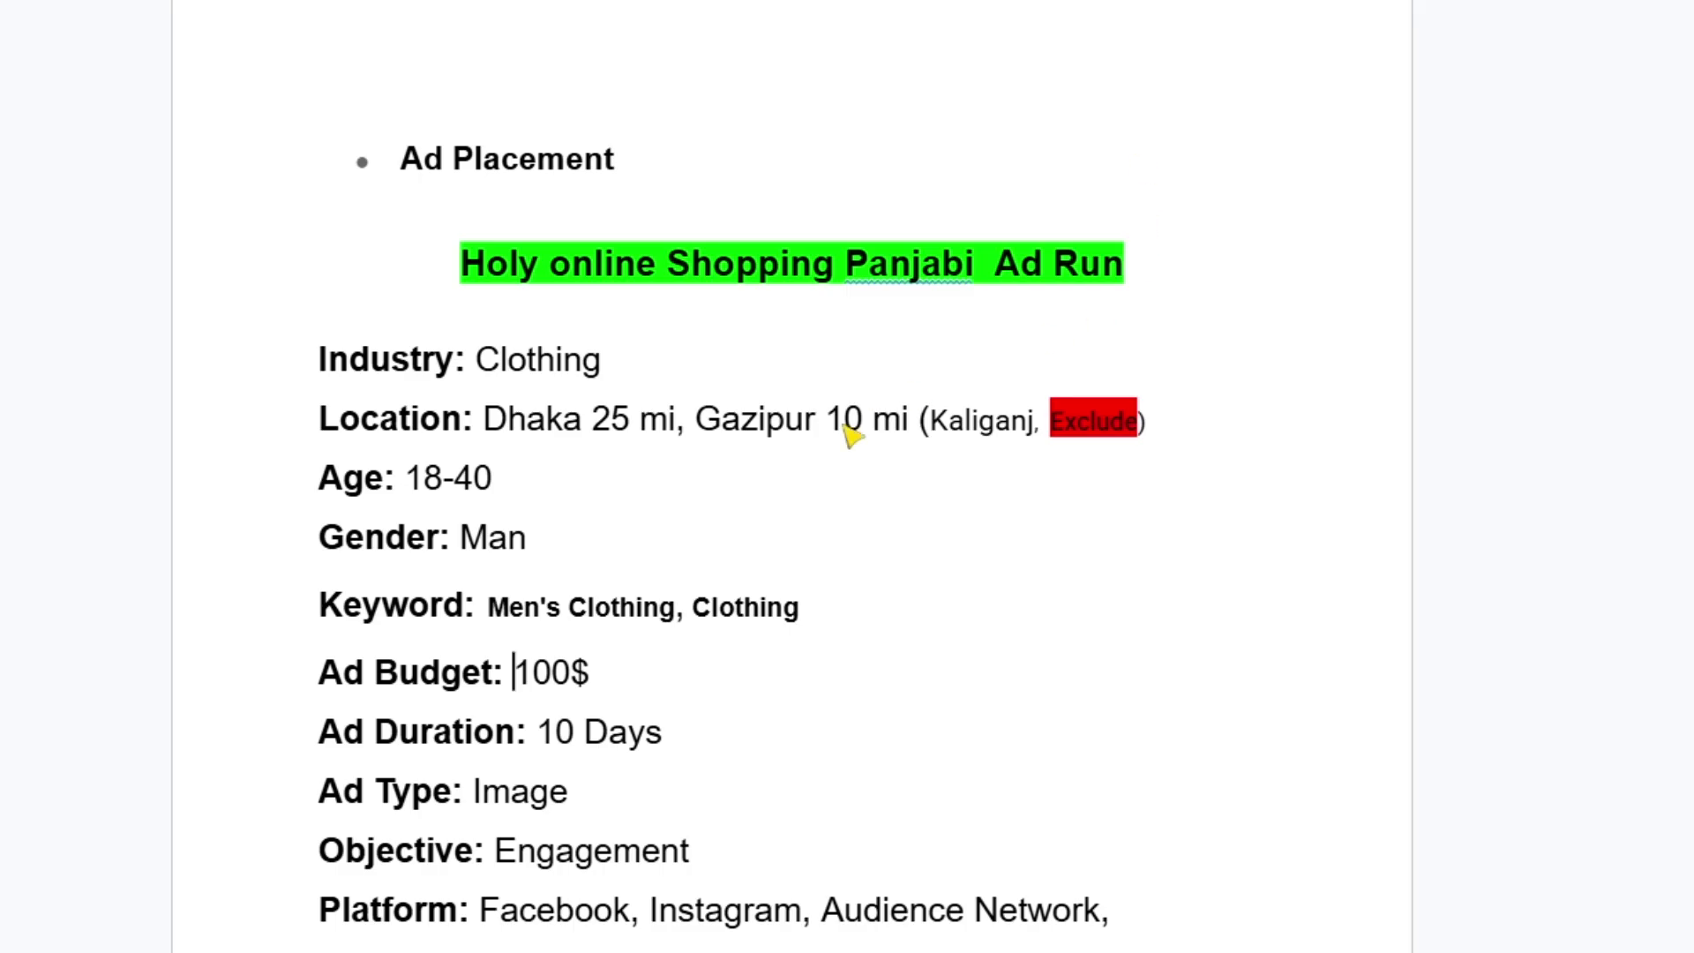
left_click_drag(488, 421, 590, 420)
key("ctrl+c")
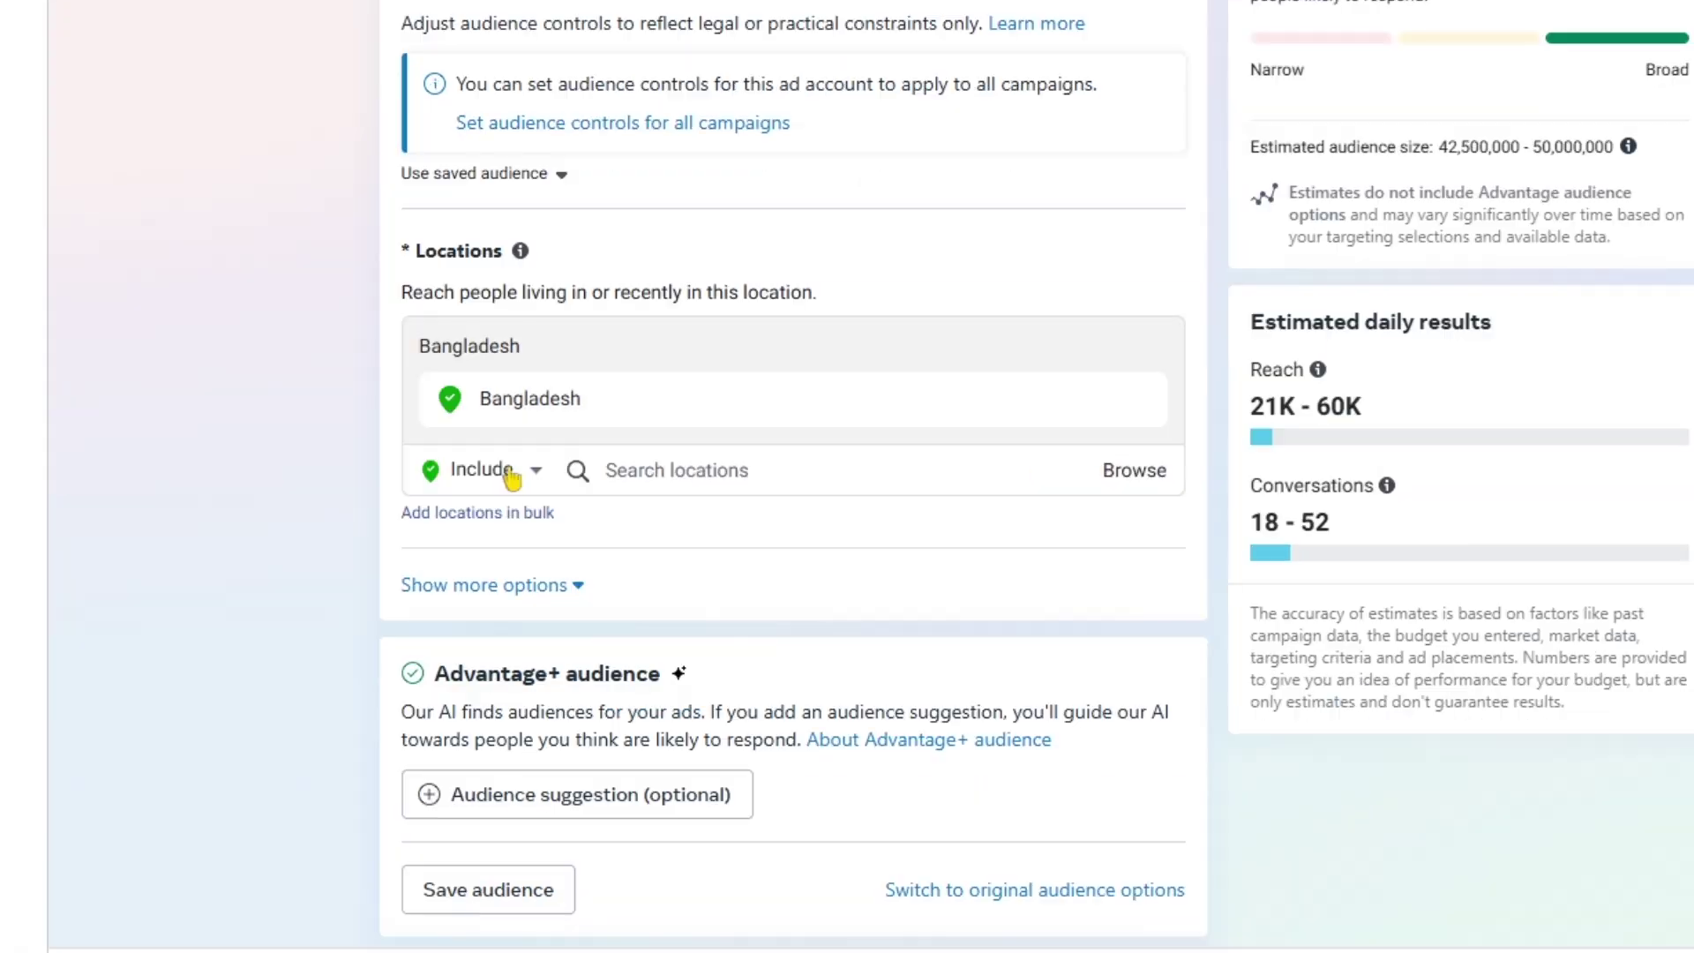
left_click(873, 553)
key("ctrl+v")
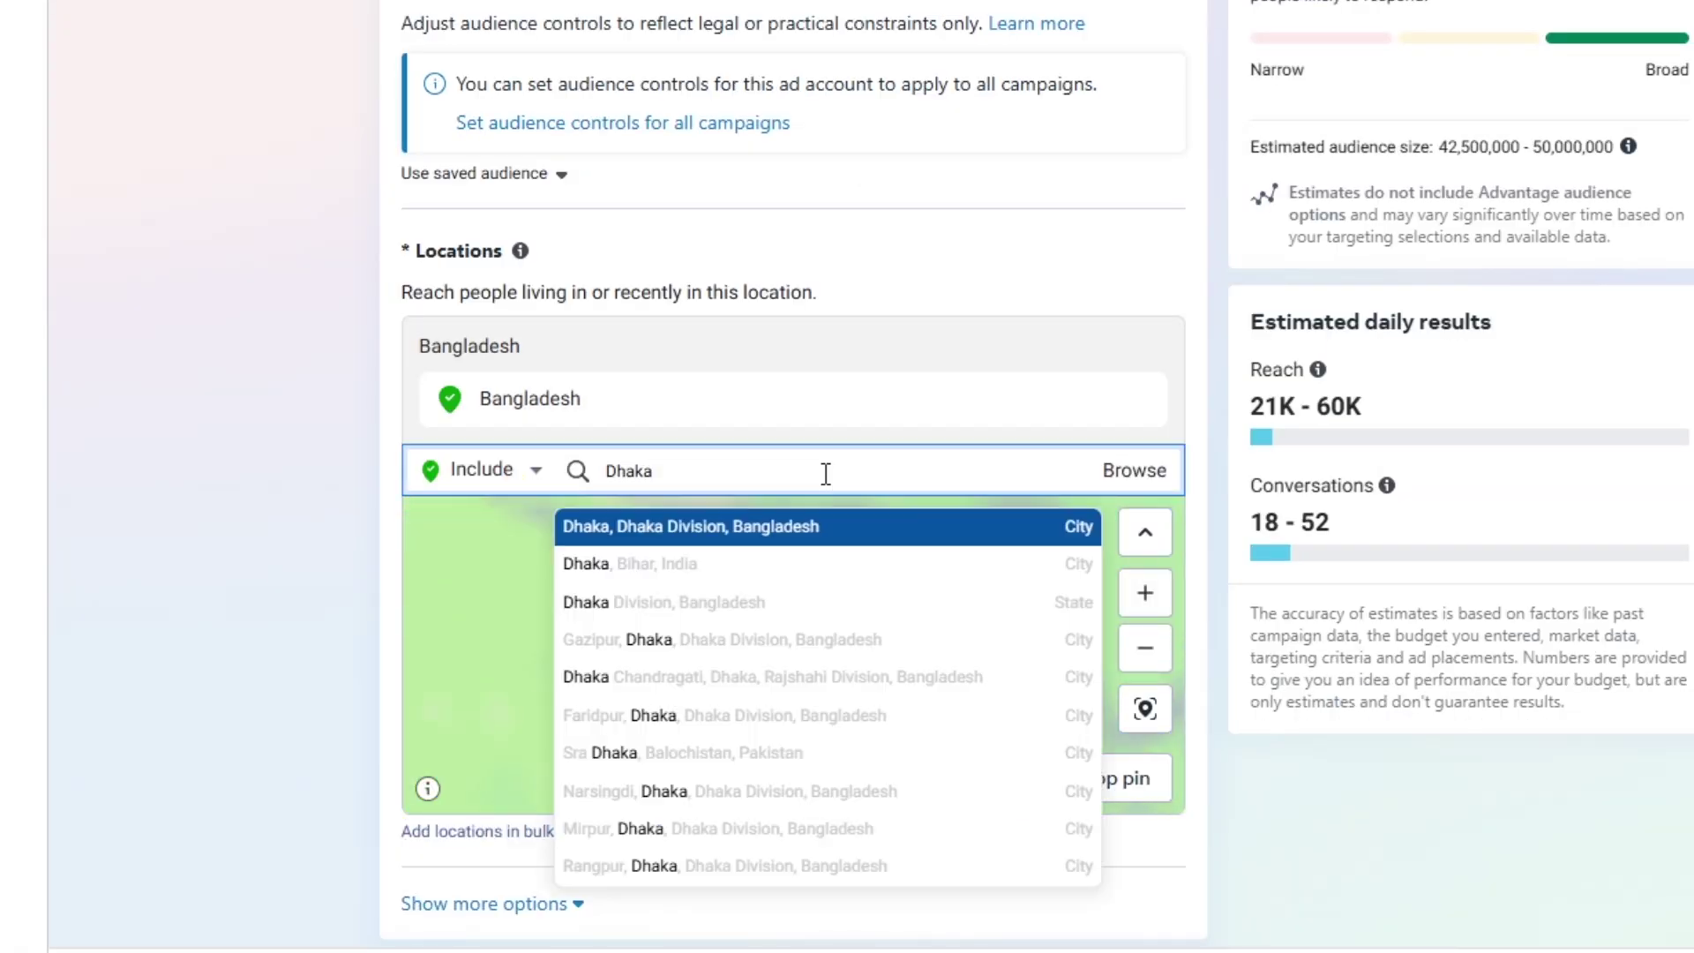
left_click(759, 529)
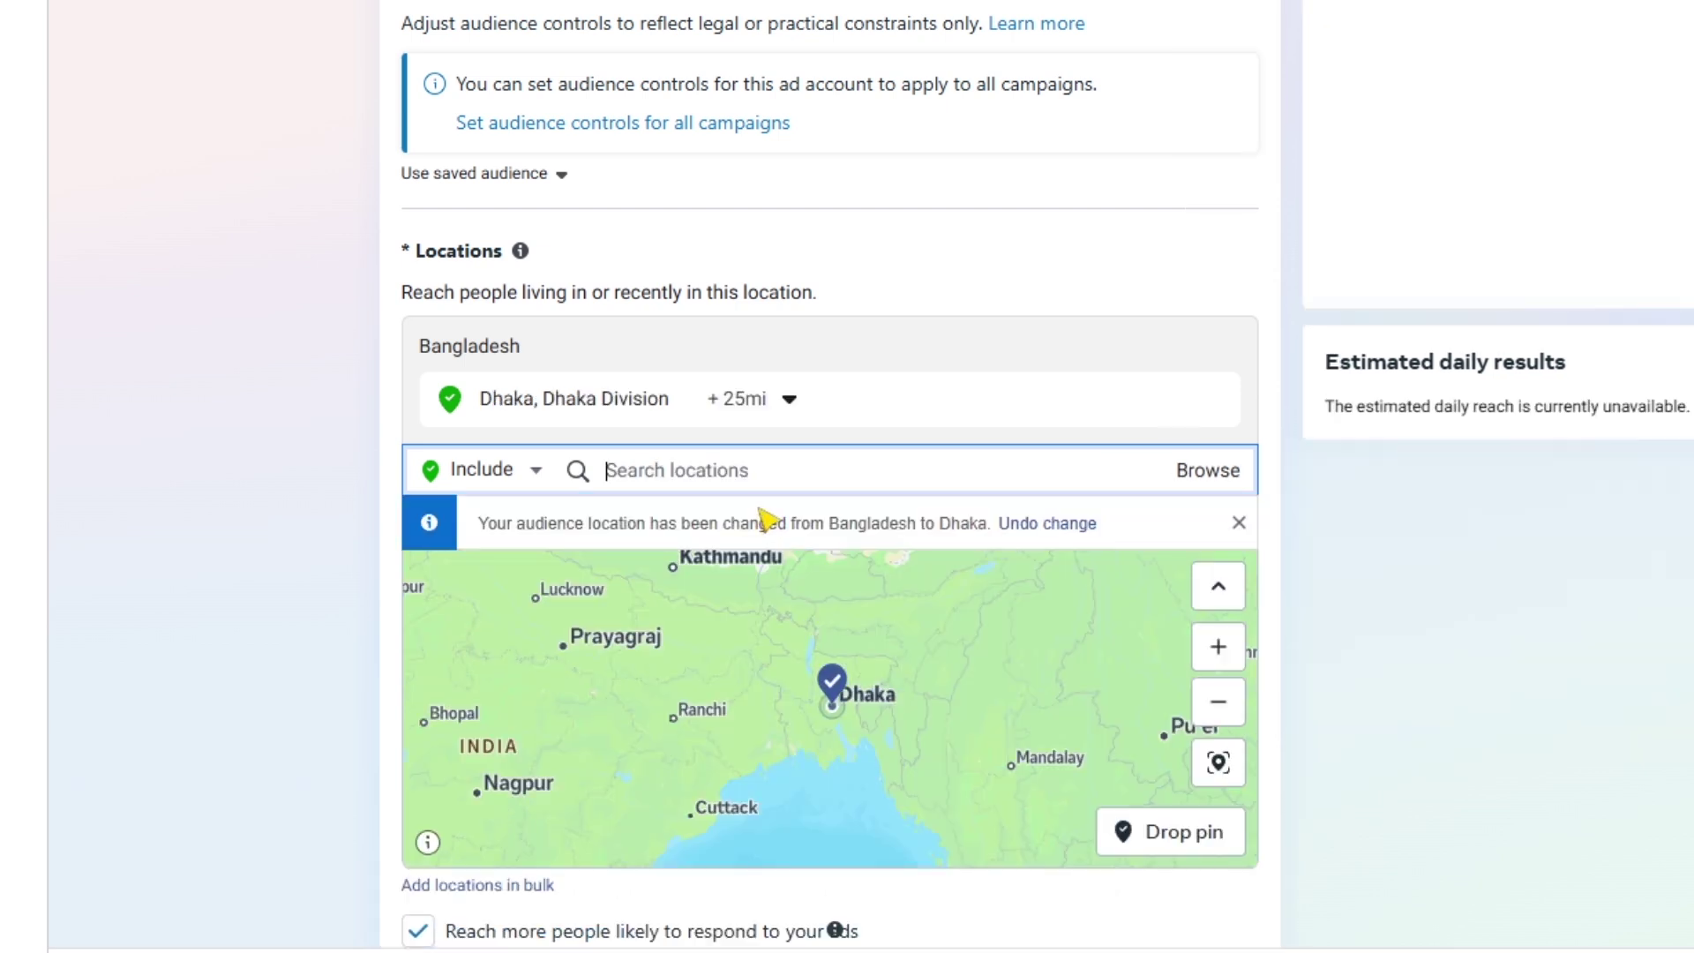
left_click(765, 401)
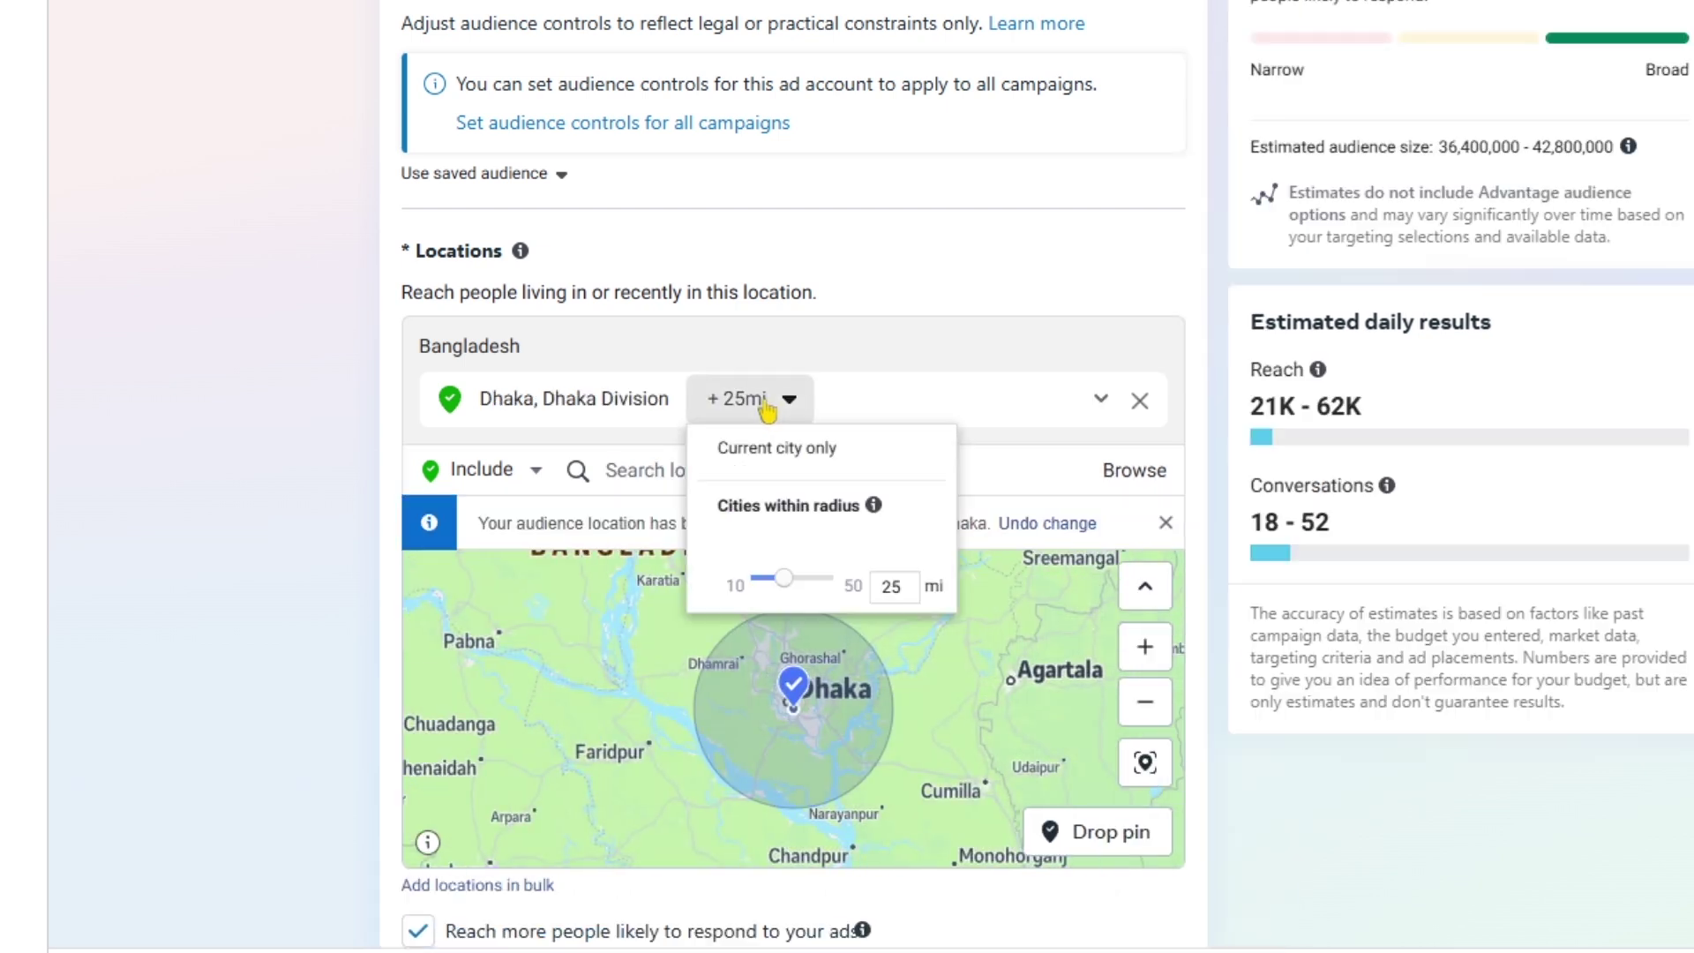
left_click(926, 408)
Copy Gazipur from the ad brief and add Gazipur, Dhaka, Dhaka Division as a second included location
key("alt+Tab")
left_click_drag(574, 342, 701, 353)
key("ctrl+c")
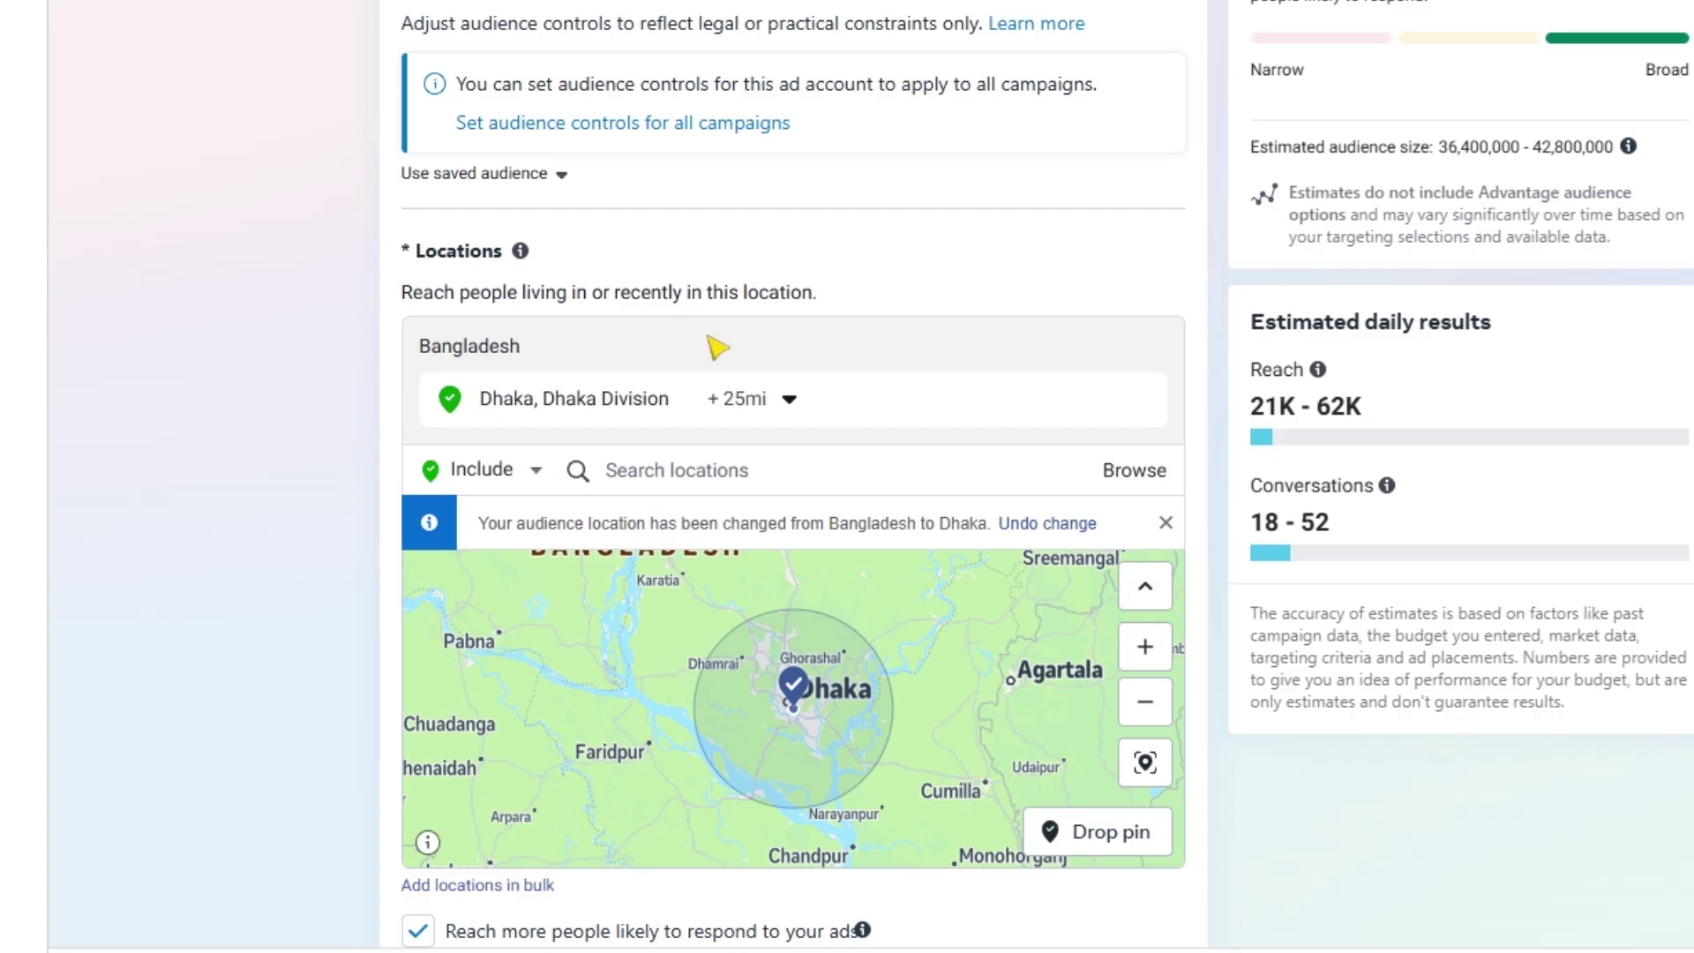
key("alt+Tab")
left_click(701, 480)
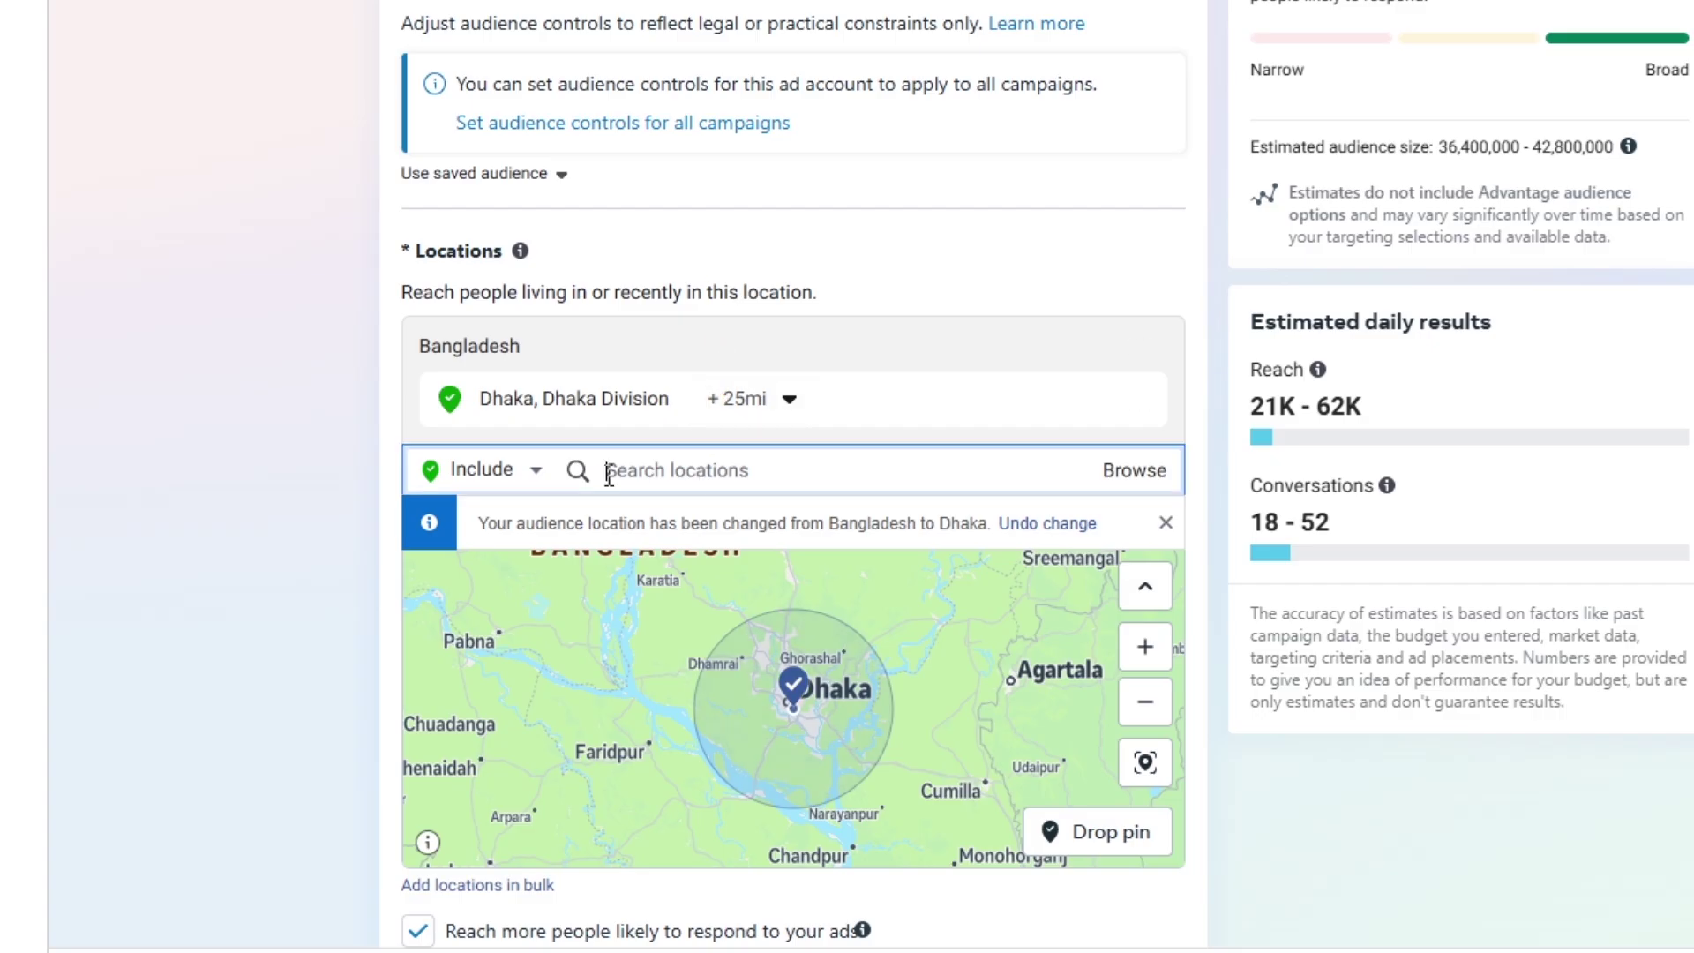
key("ctrl+v")
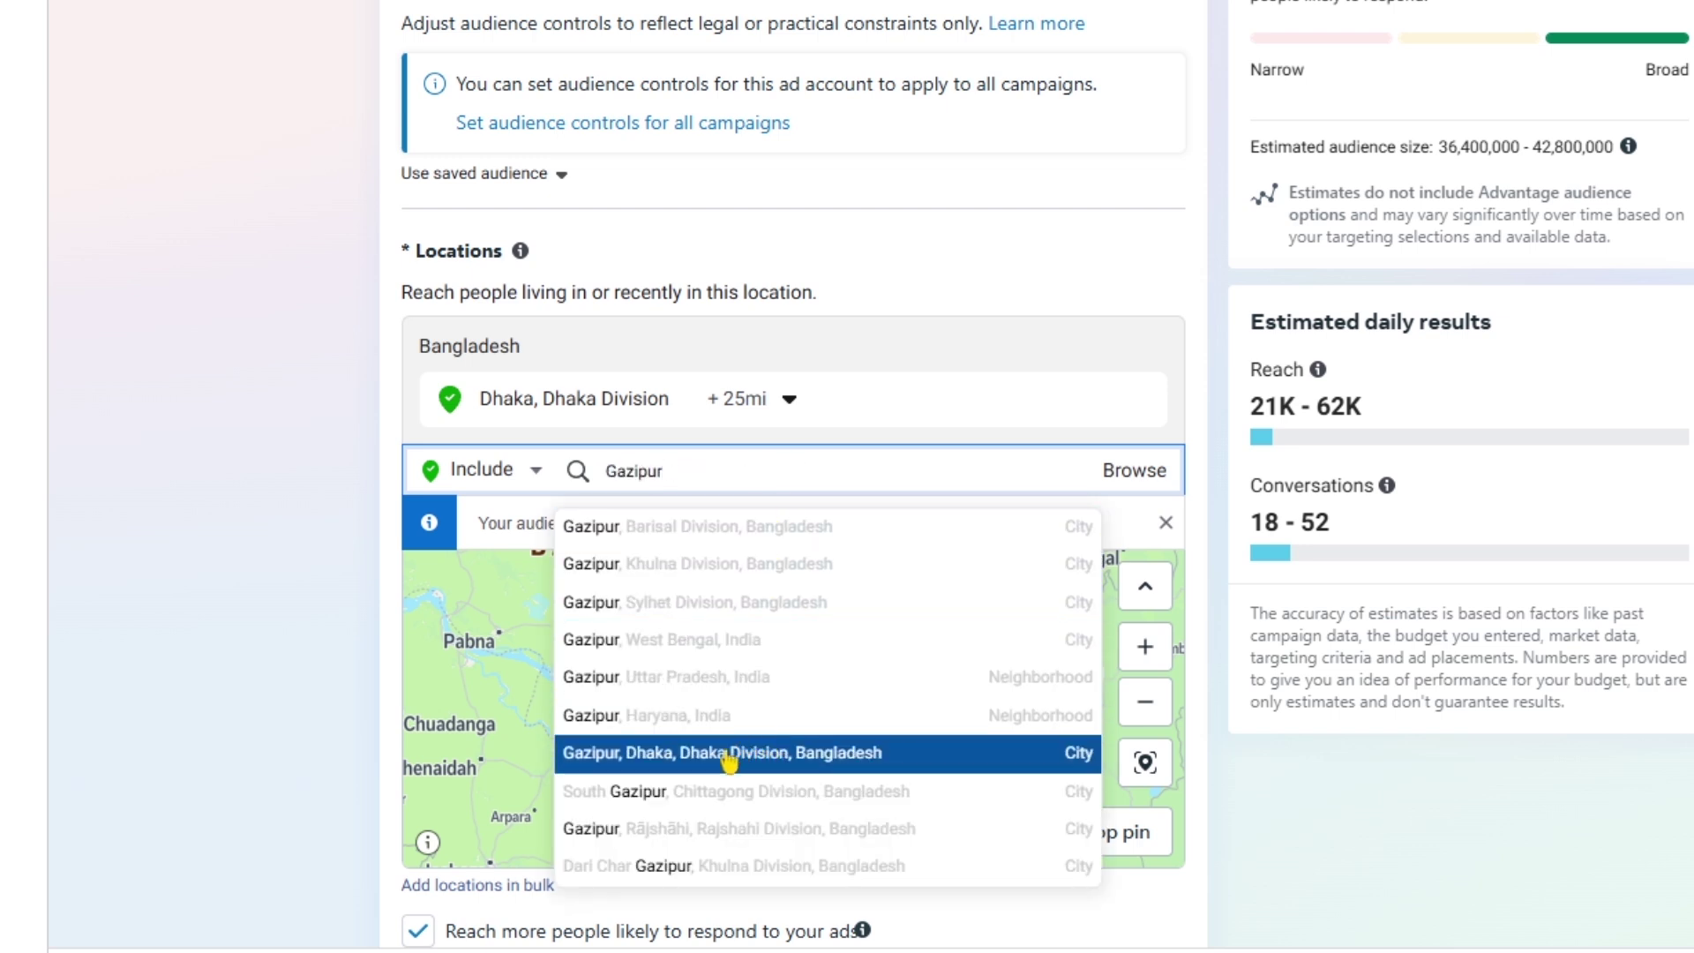
key("Return")
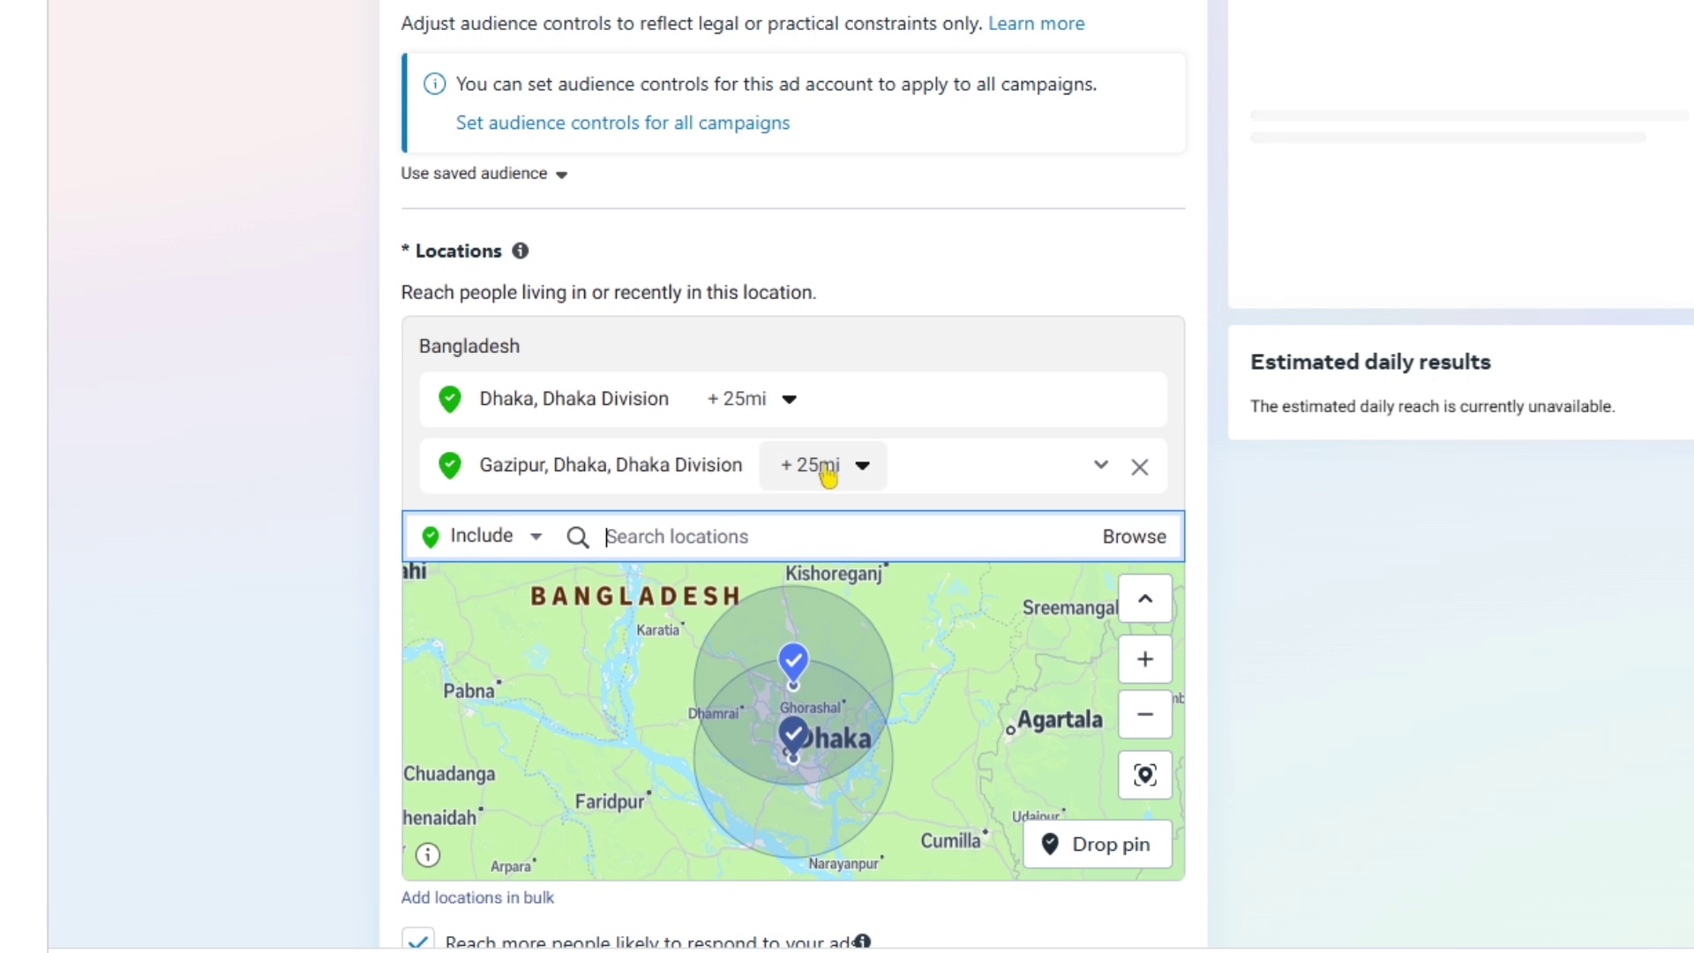
Set the radius around the included Gazipur, Dhaka, Dhaka Division location to 10 mi
left_click(824, 466)
left_click_drag(854, 657, 843, 658)
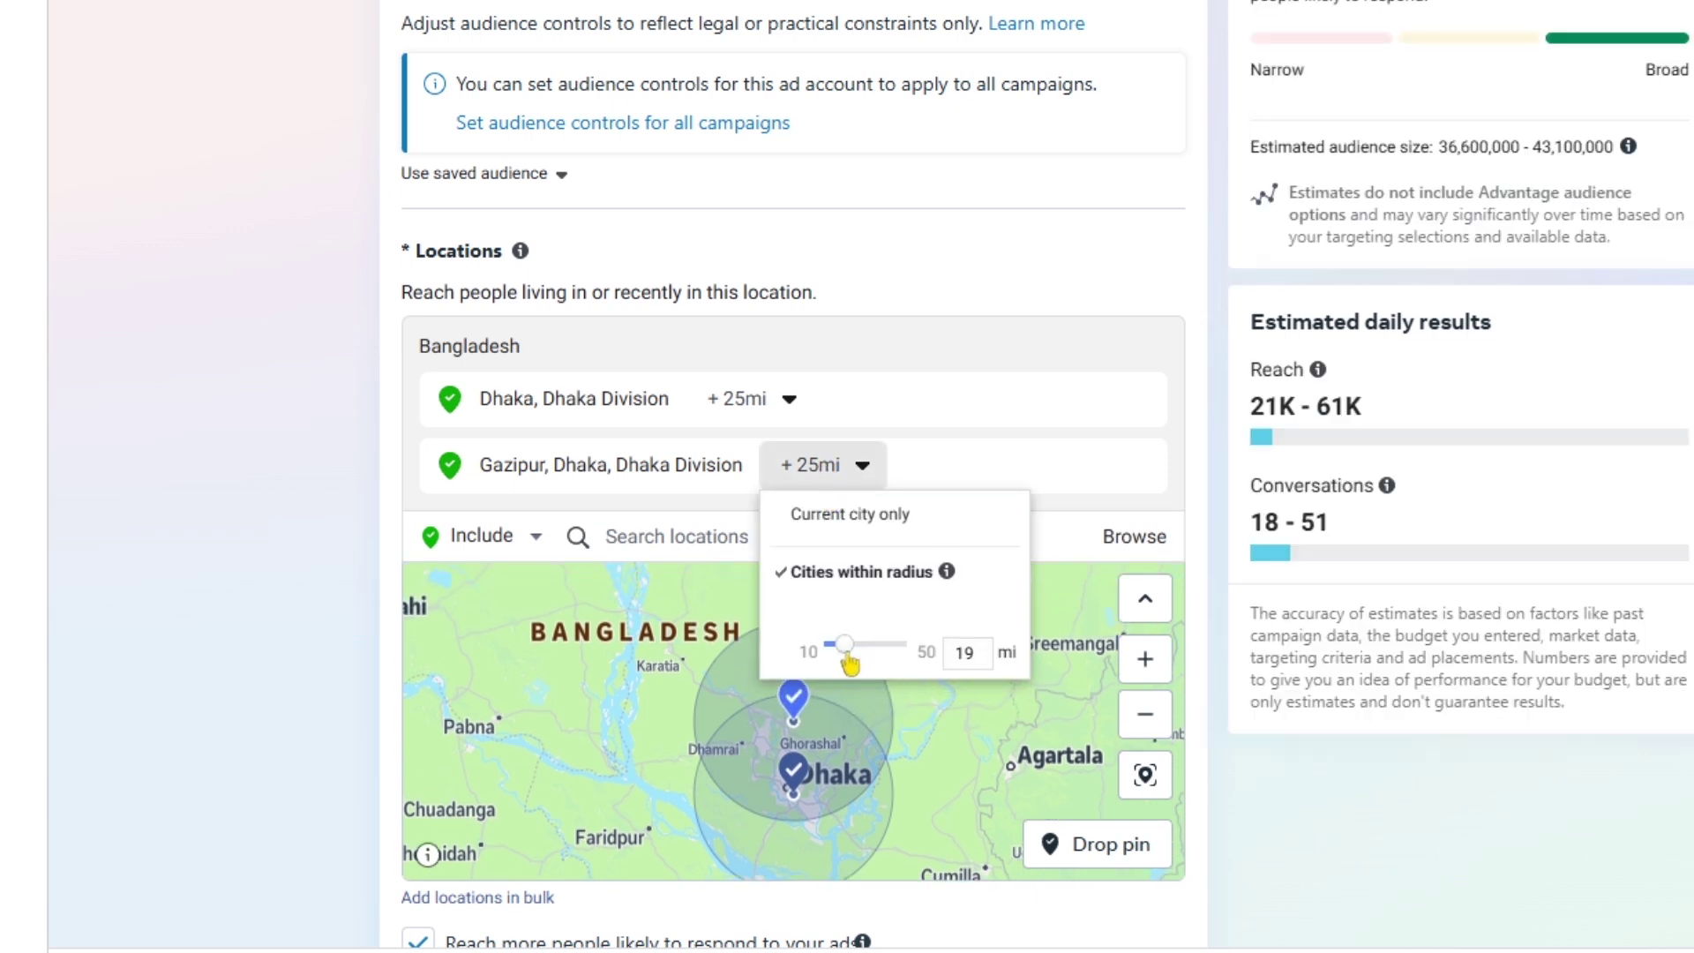
left_click(858, 539)
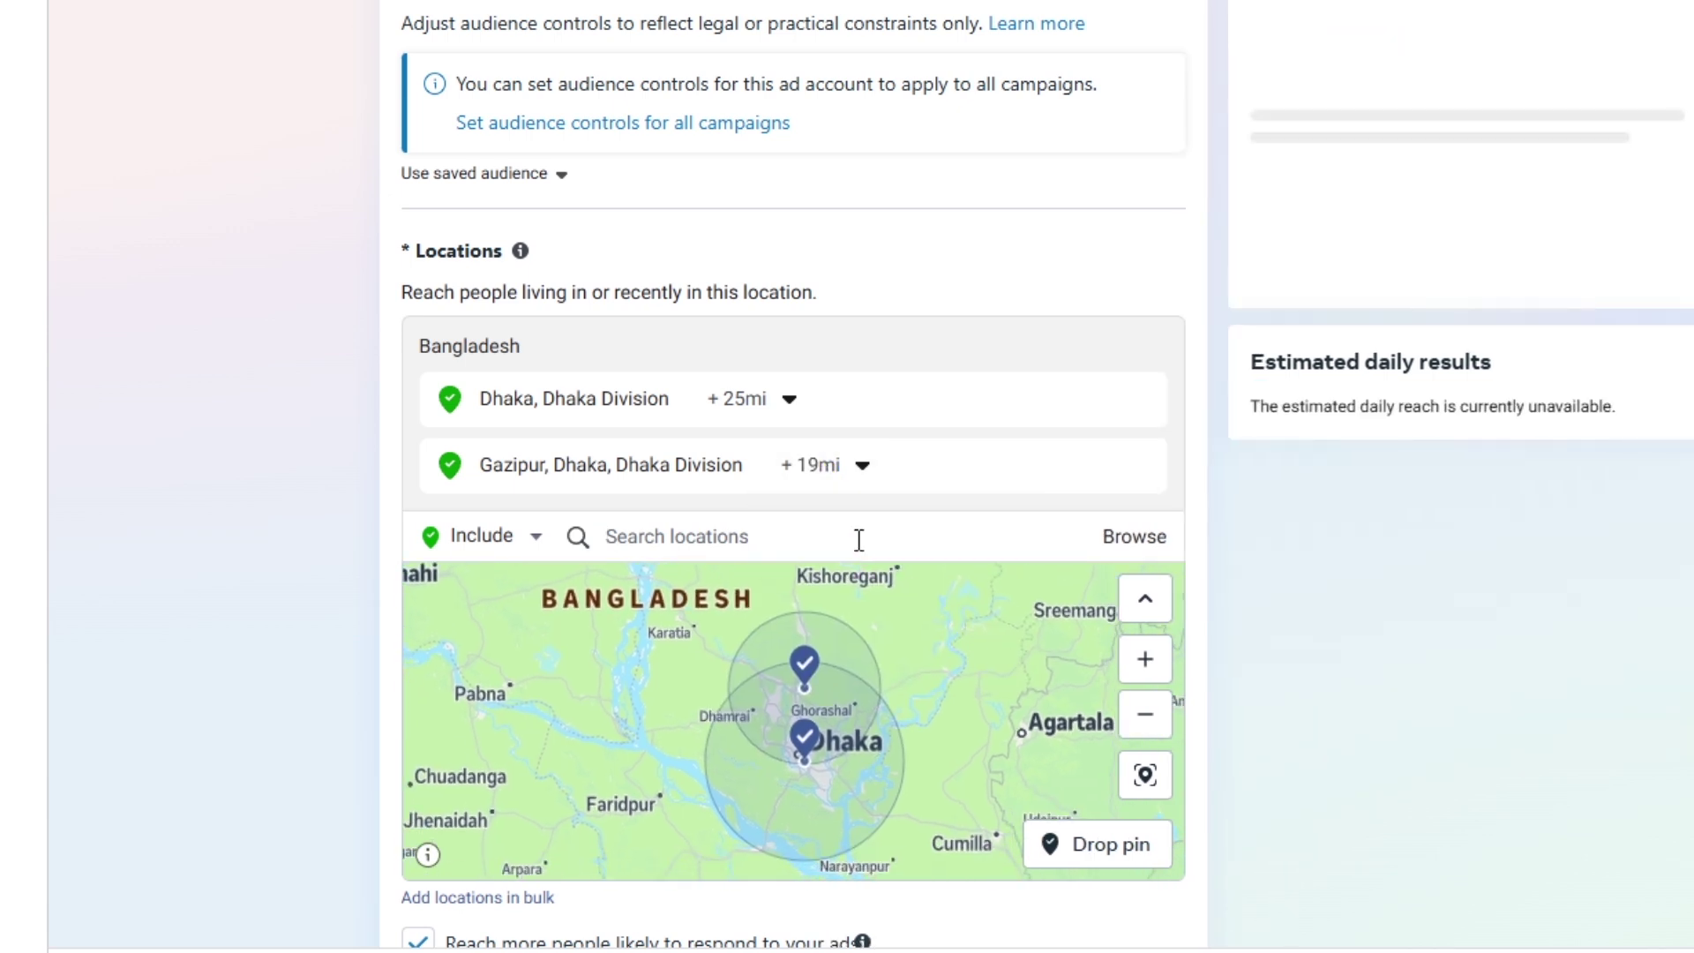
left_click(809, 468)
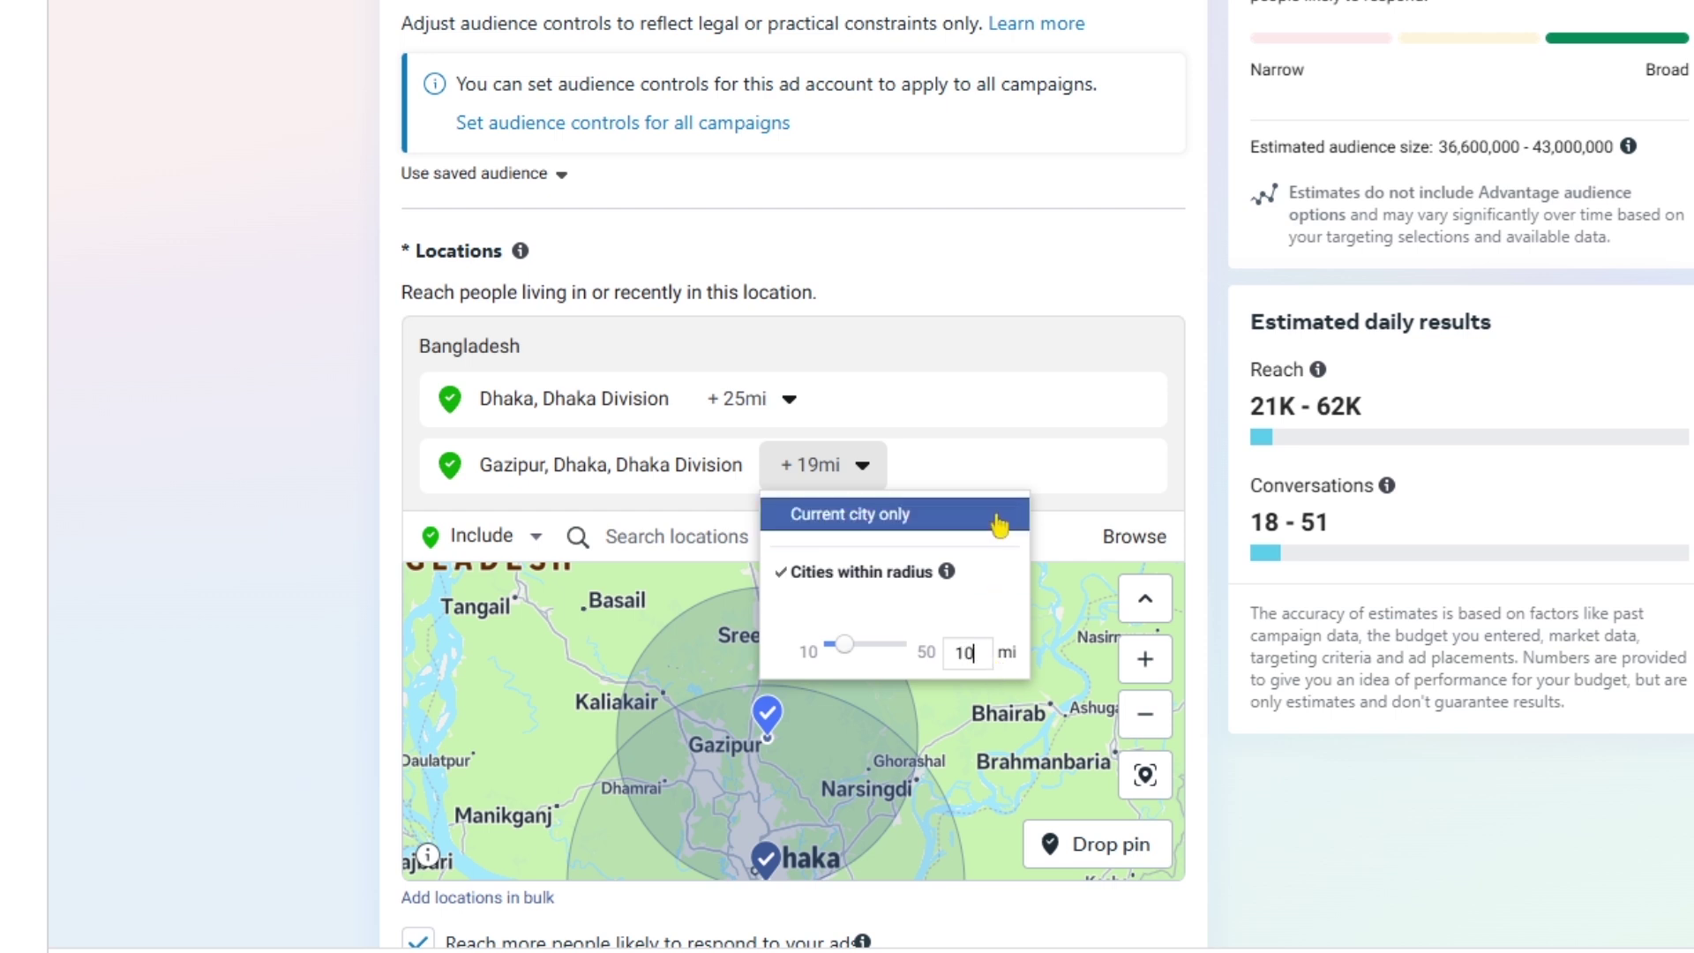
left_click(1022, 488)
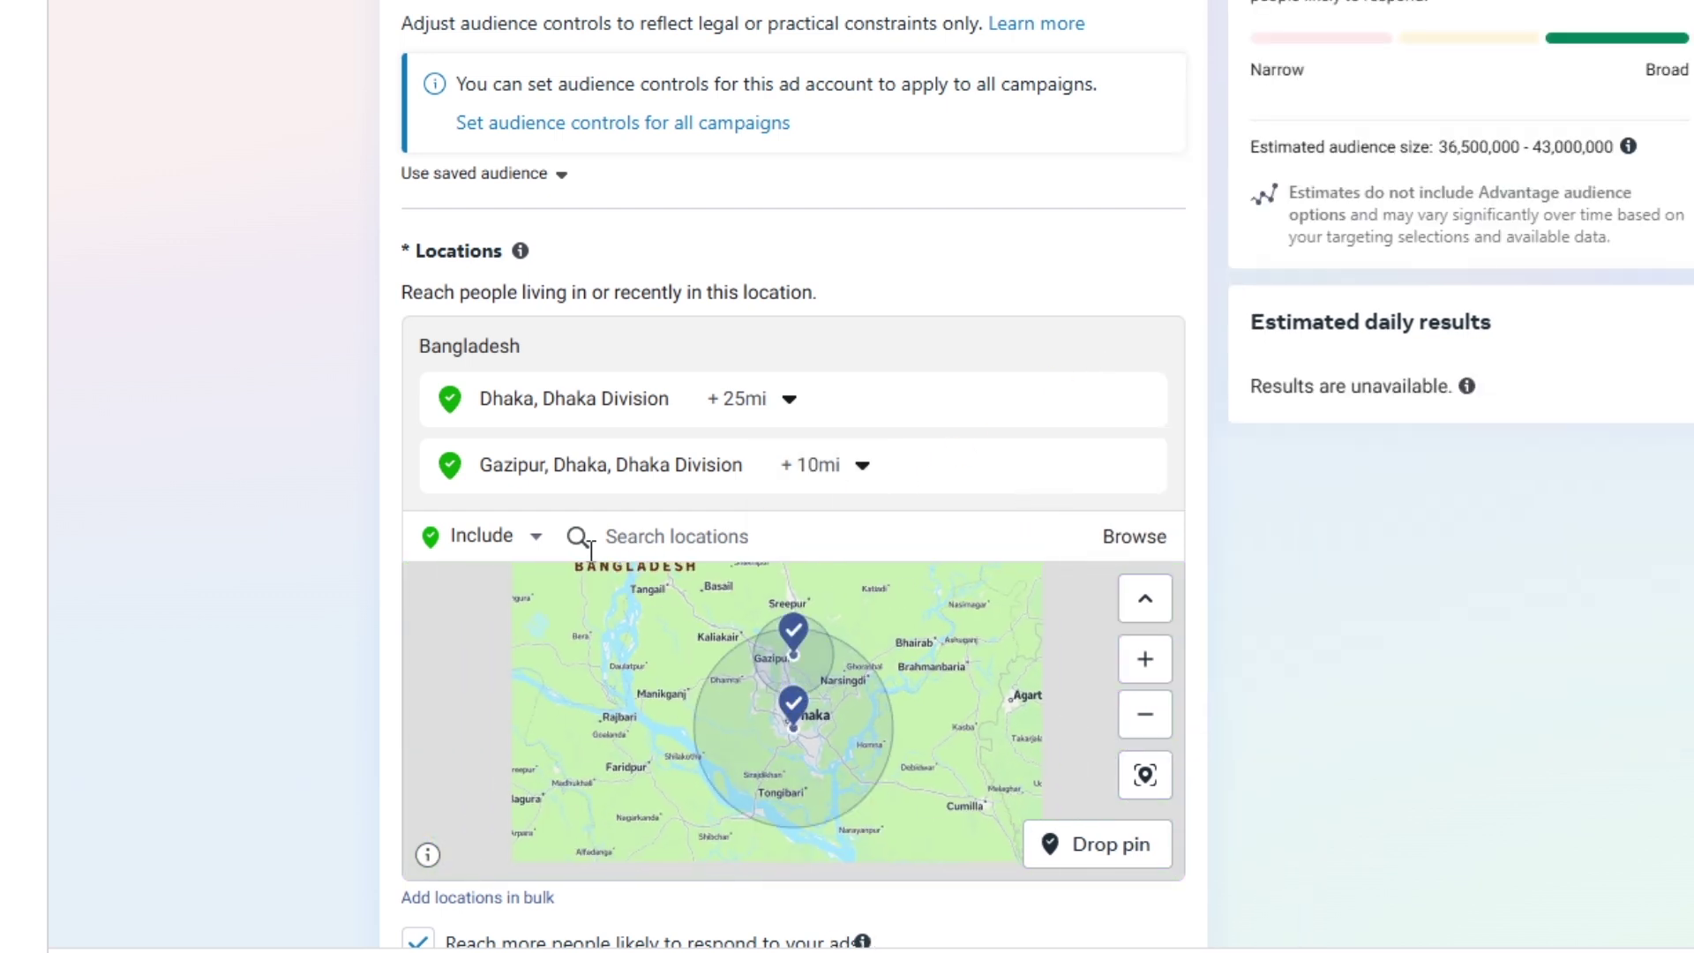
Copy Kaliganj from the ad brief and add Kaliganj, Gazipur to the audience as an excluded location
left_click(508, 543)
left_click(478, 609)
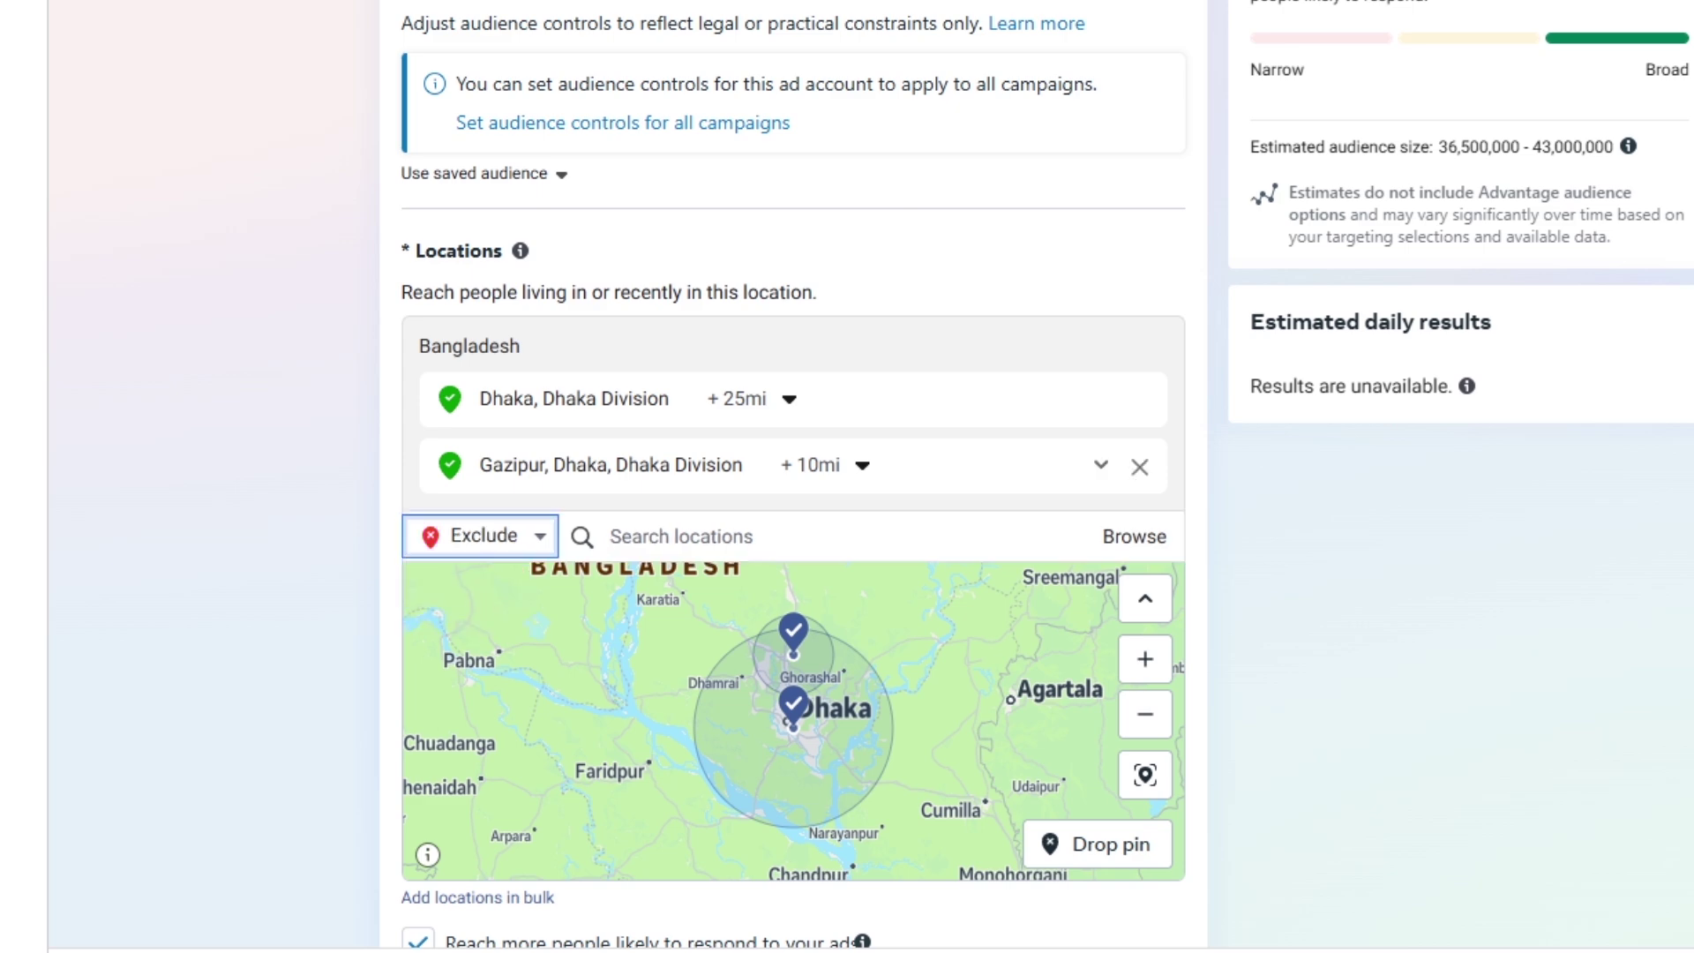
key("ctrl+Tab")
left_click_drag(805, 346, 914, 351)
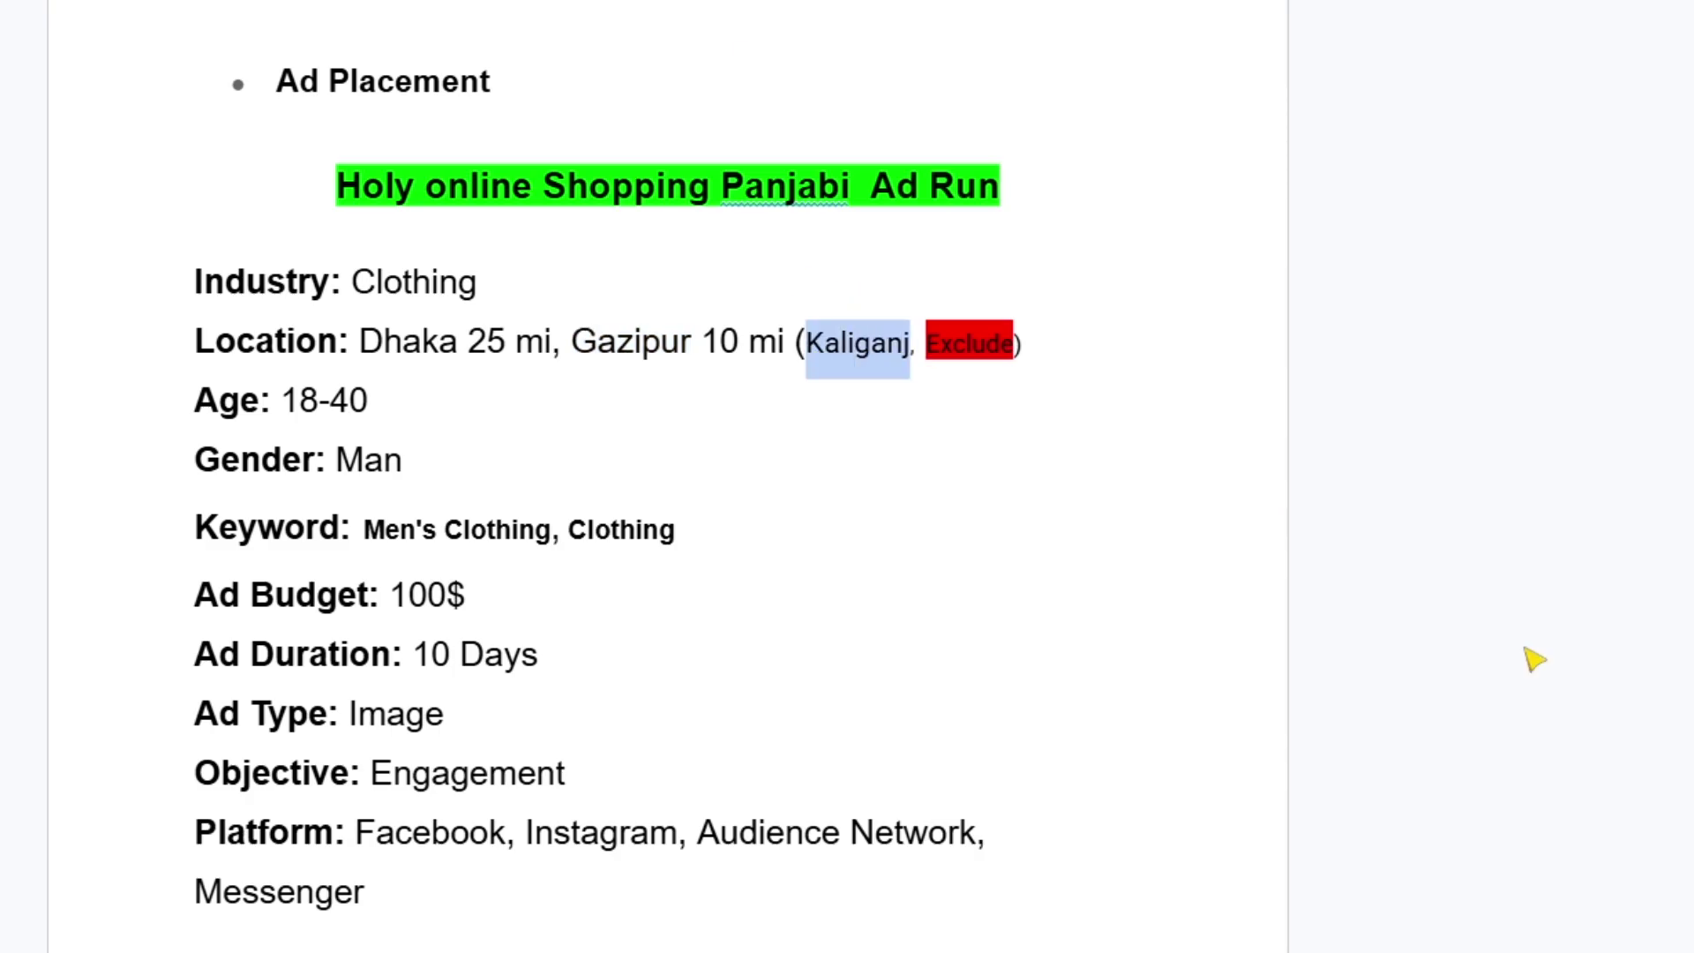
key("ctrl+c")
key("alt+Tab")
left_click(834, 551)
key("ctrl+v")
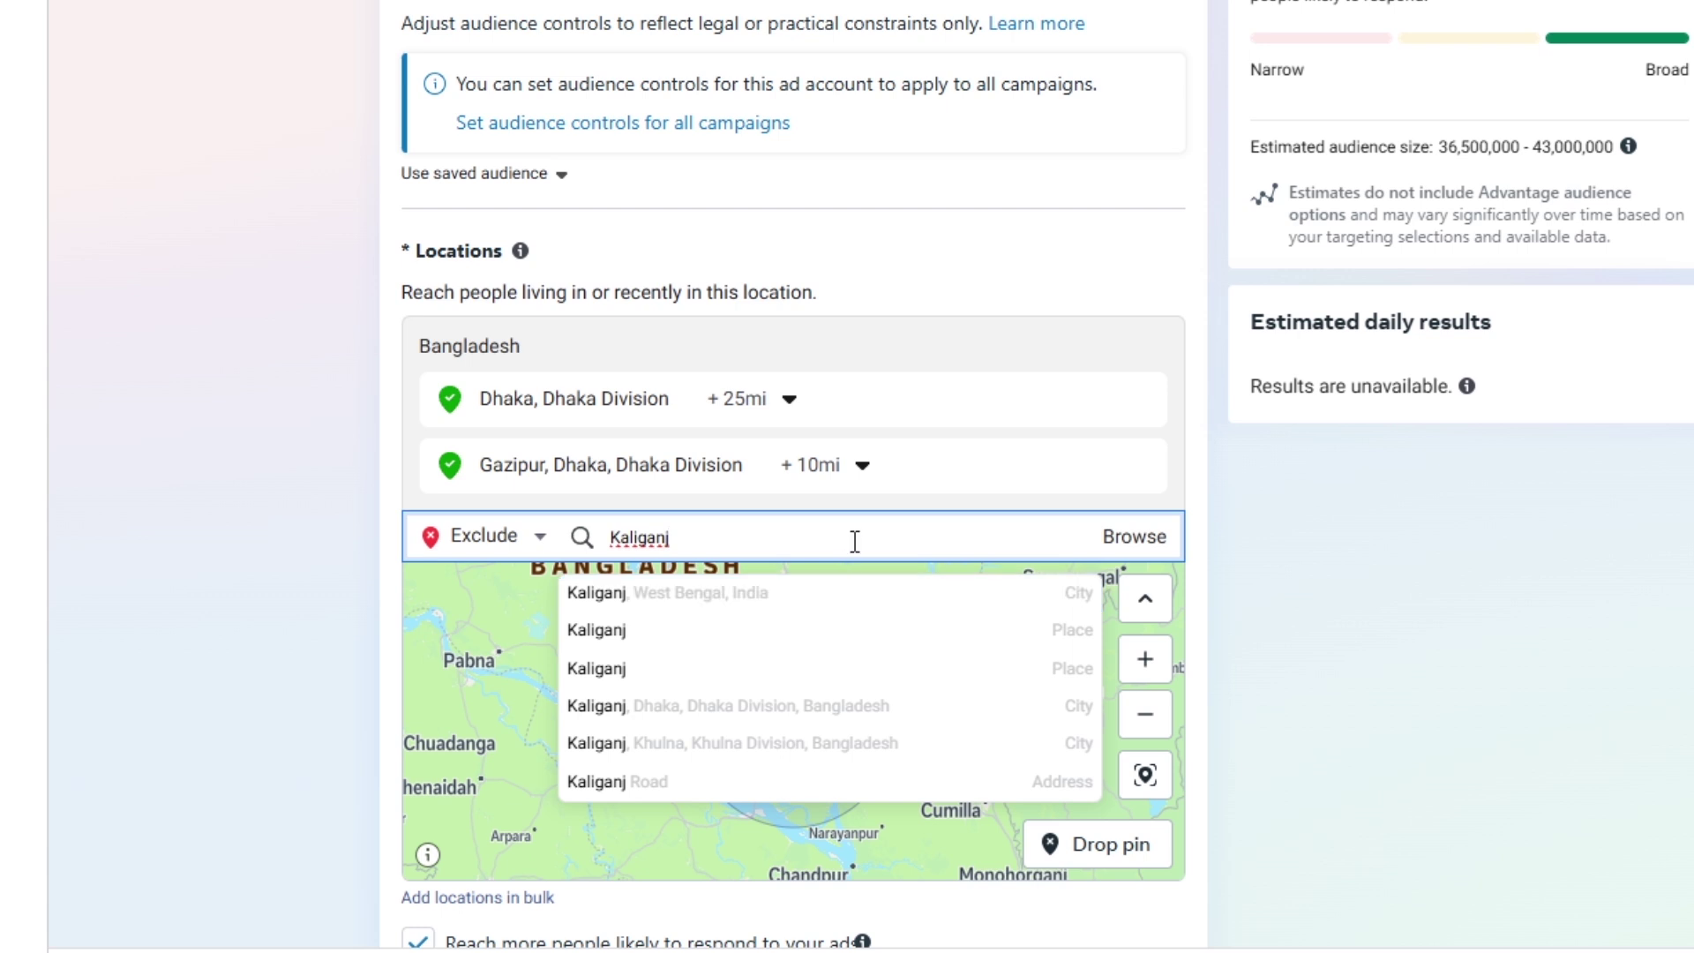
type(",Ga")
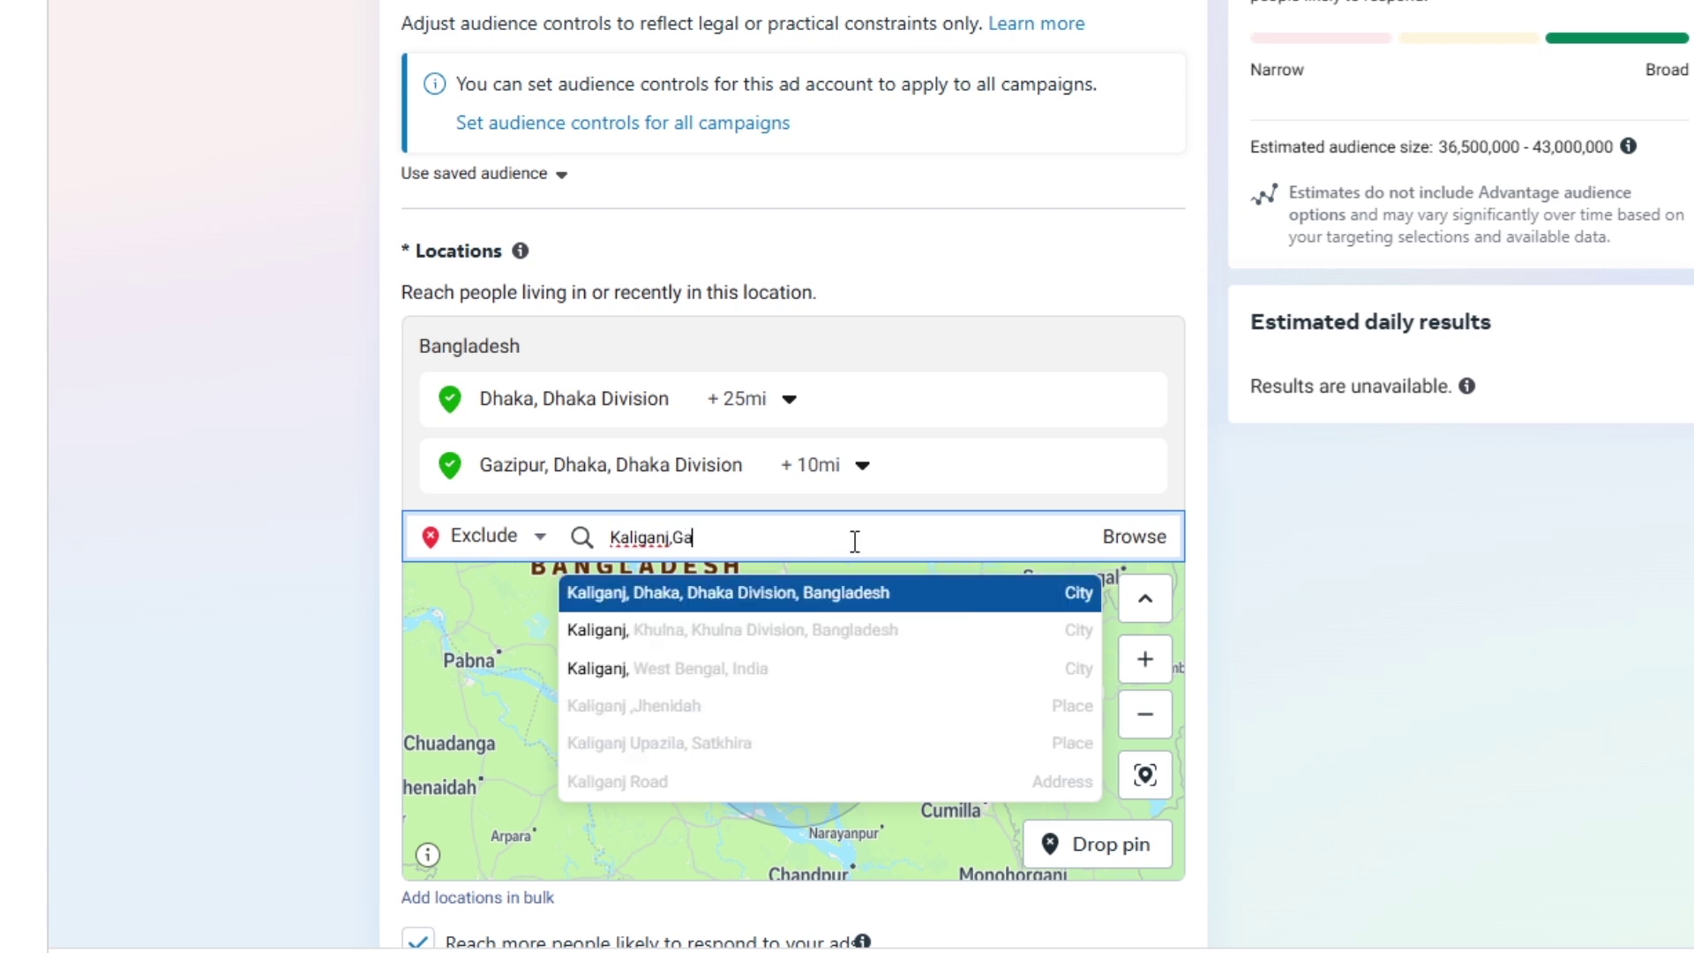
left_click(792, 586)
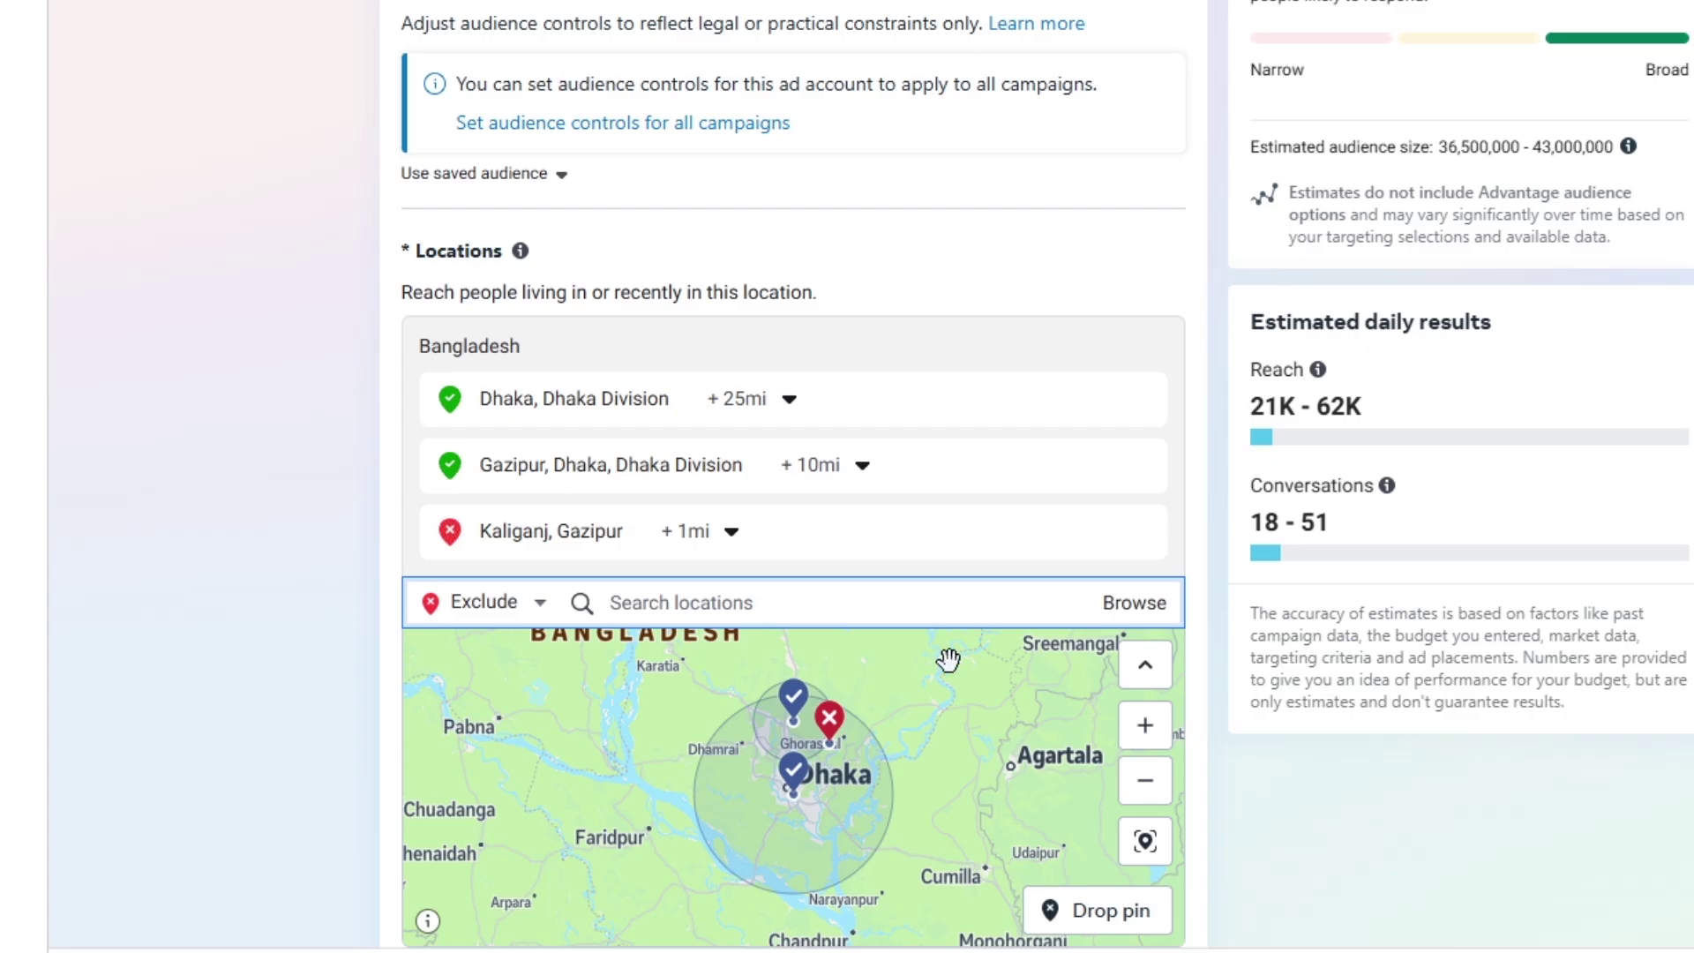
Inspect the excluded Kaliganj area on the locations map and check it against the location line in the ad brief
scroll(831, 757, "up", 3)
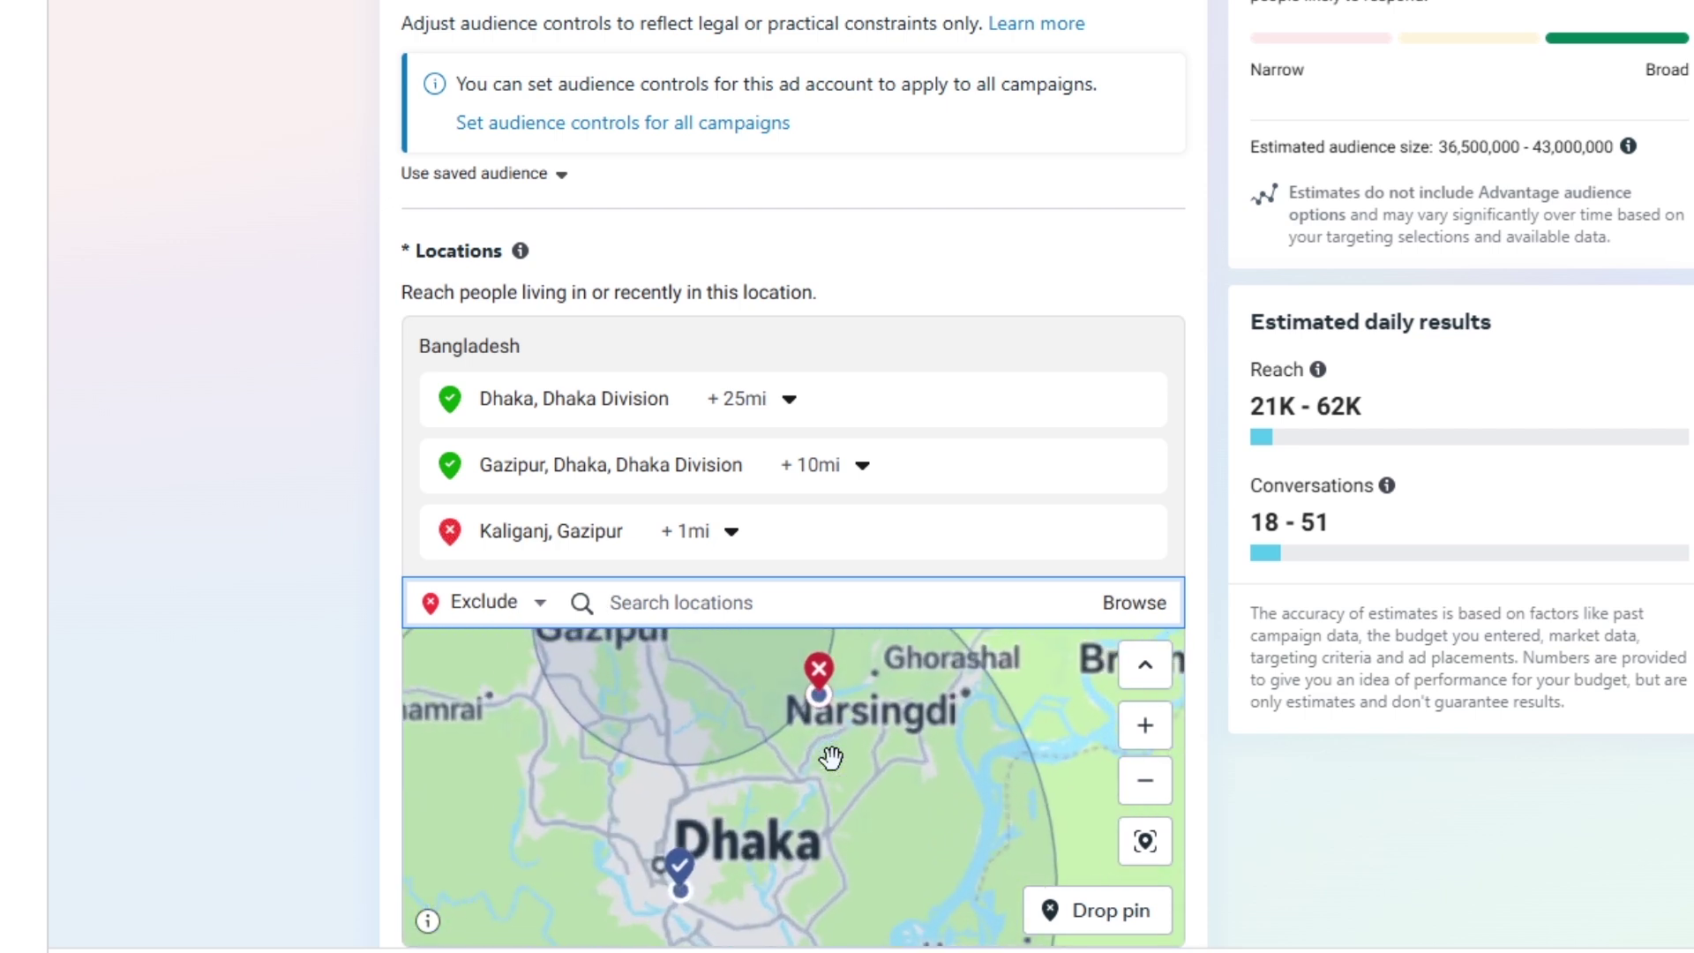
left_click_drag(831, 756, 844, 810)
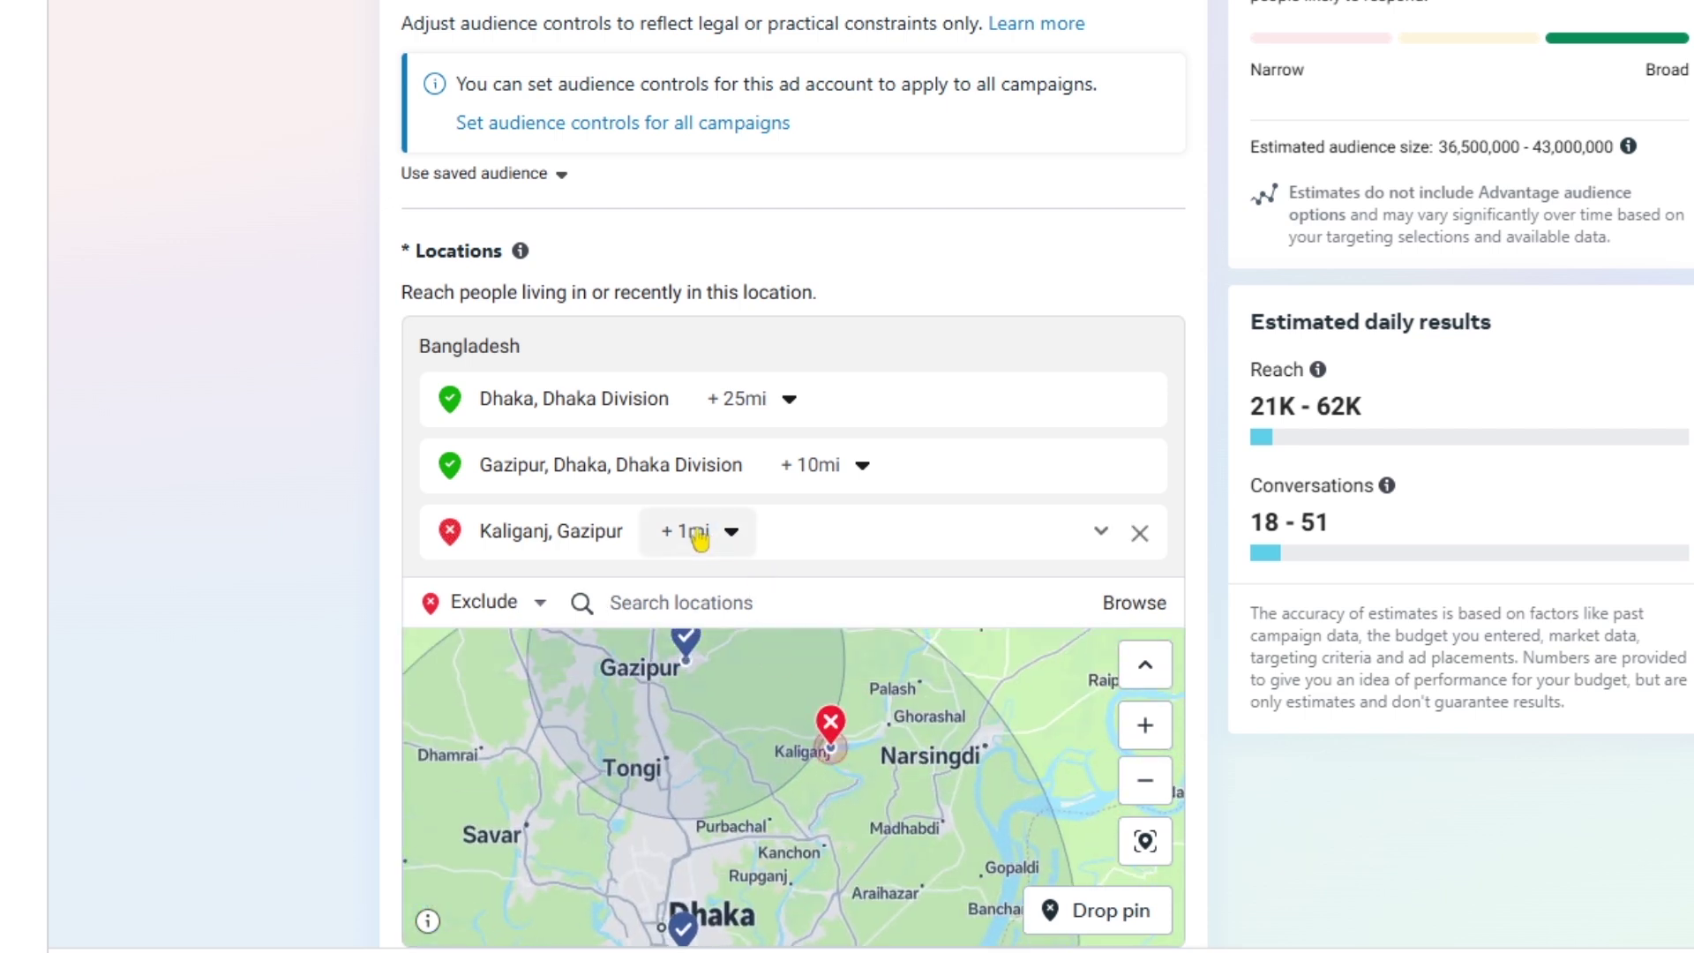
key("ctrl+Tab")
left_click(933, 387)
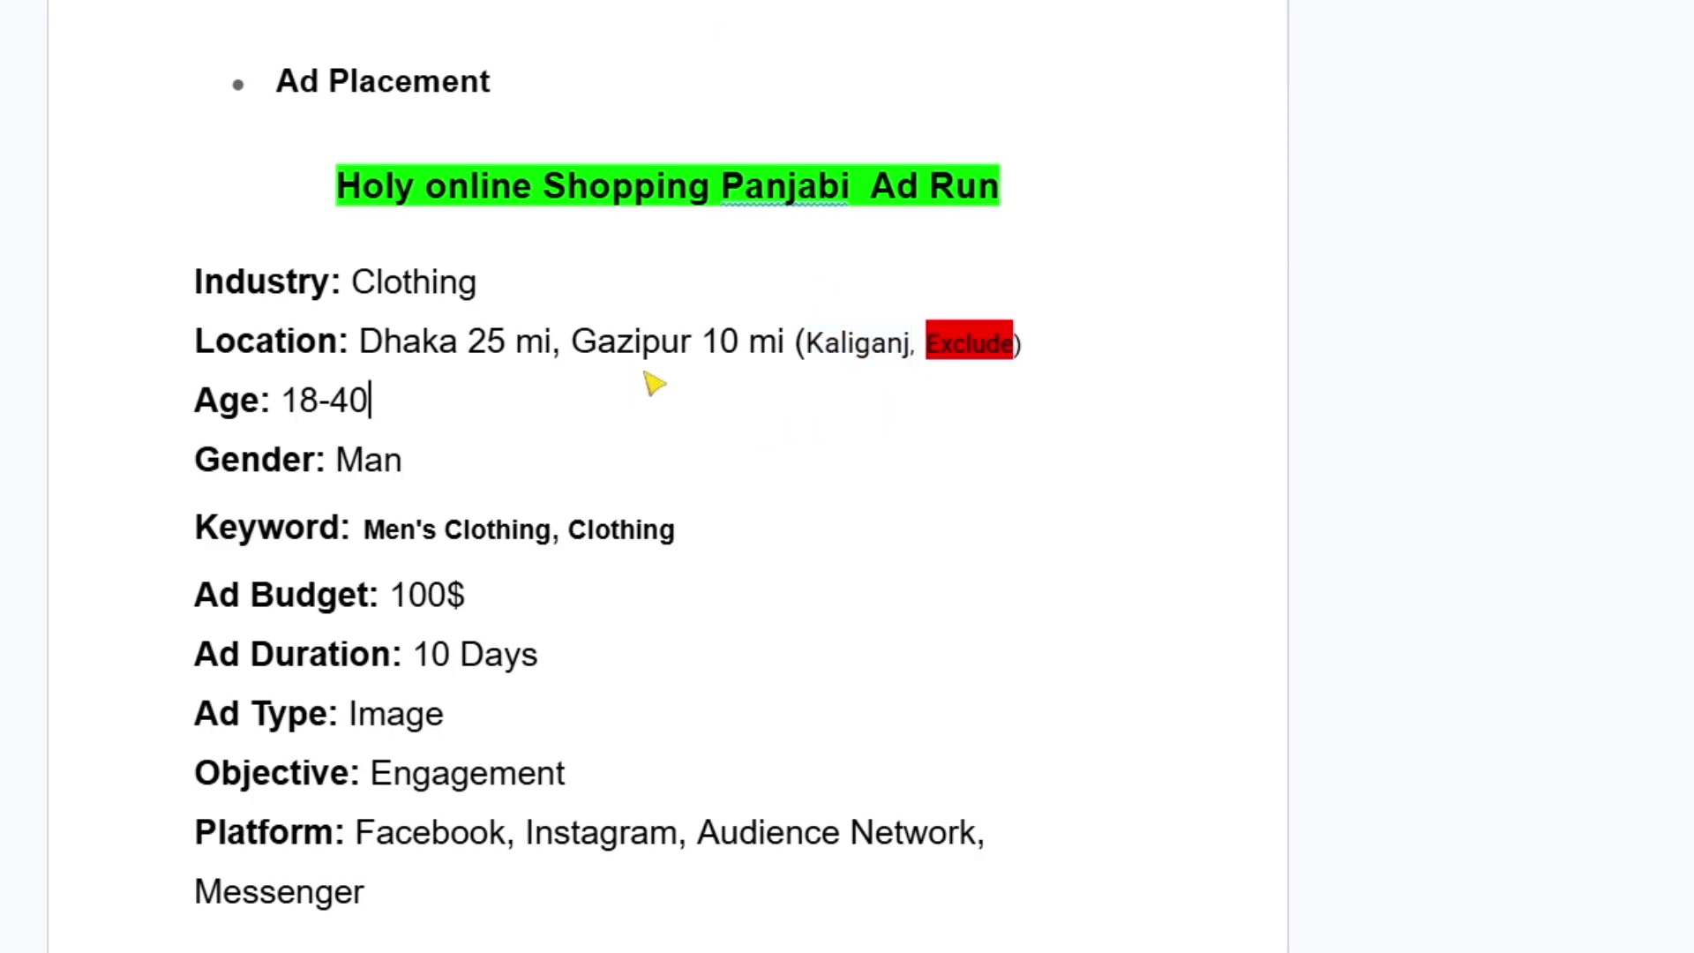
key("ctrl+Tab")
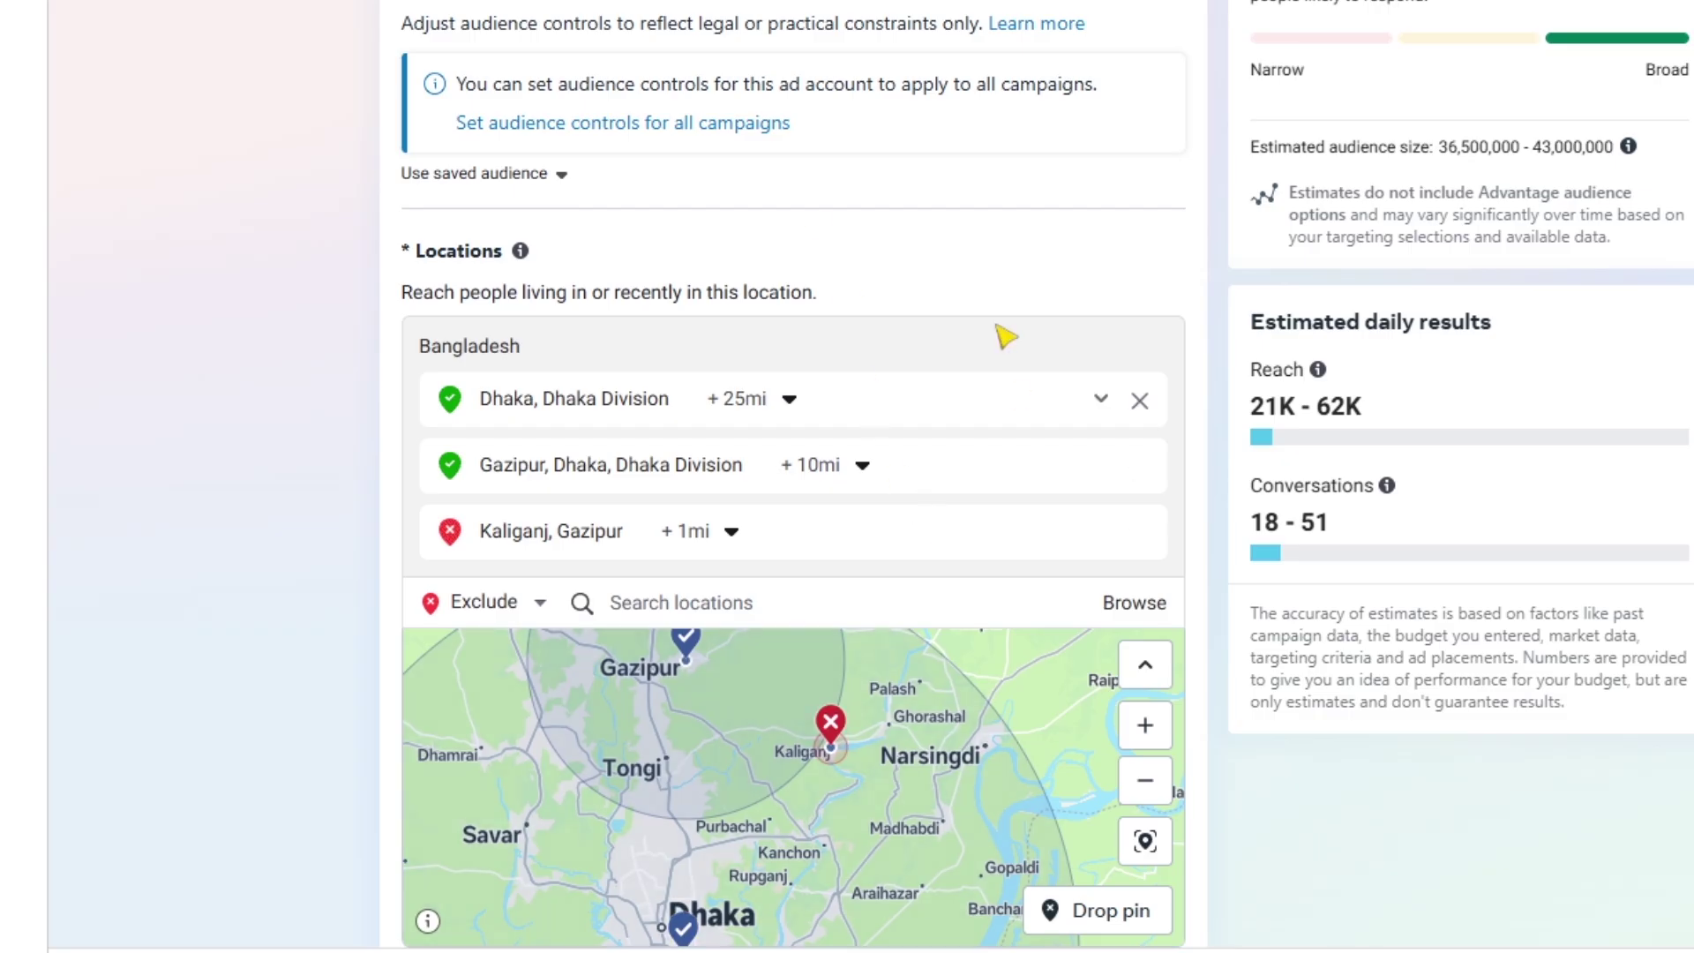
scroll(988, 256, "down", 3)
scroll(980, 529, "down", 2)
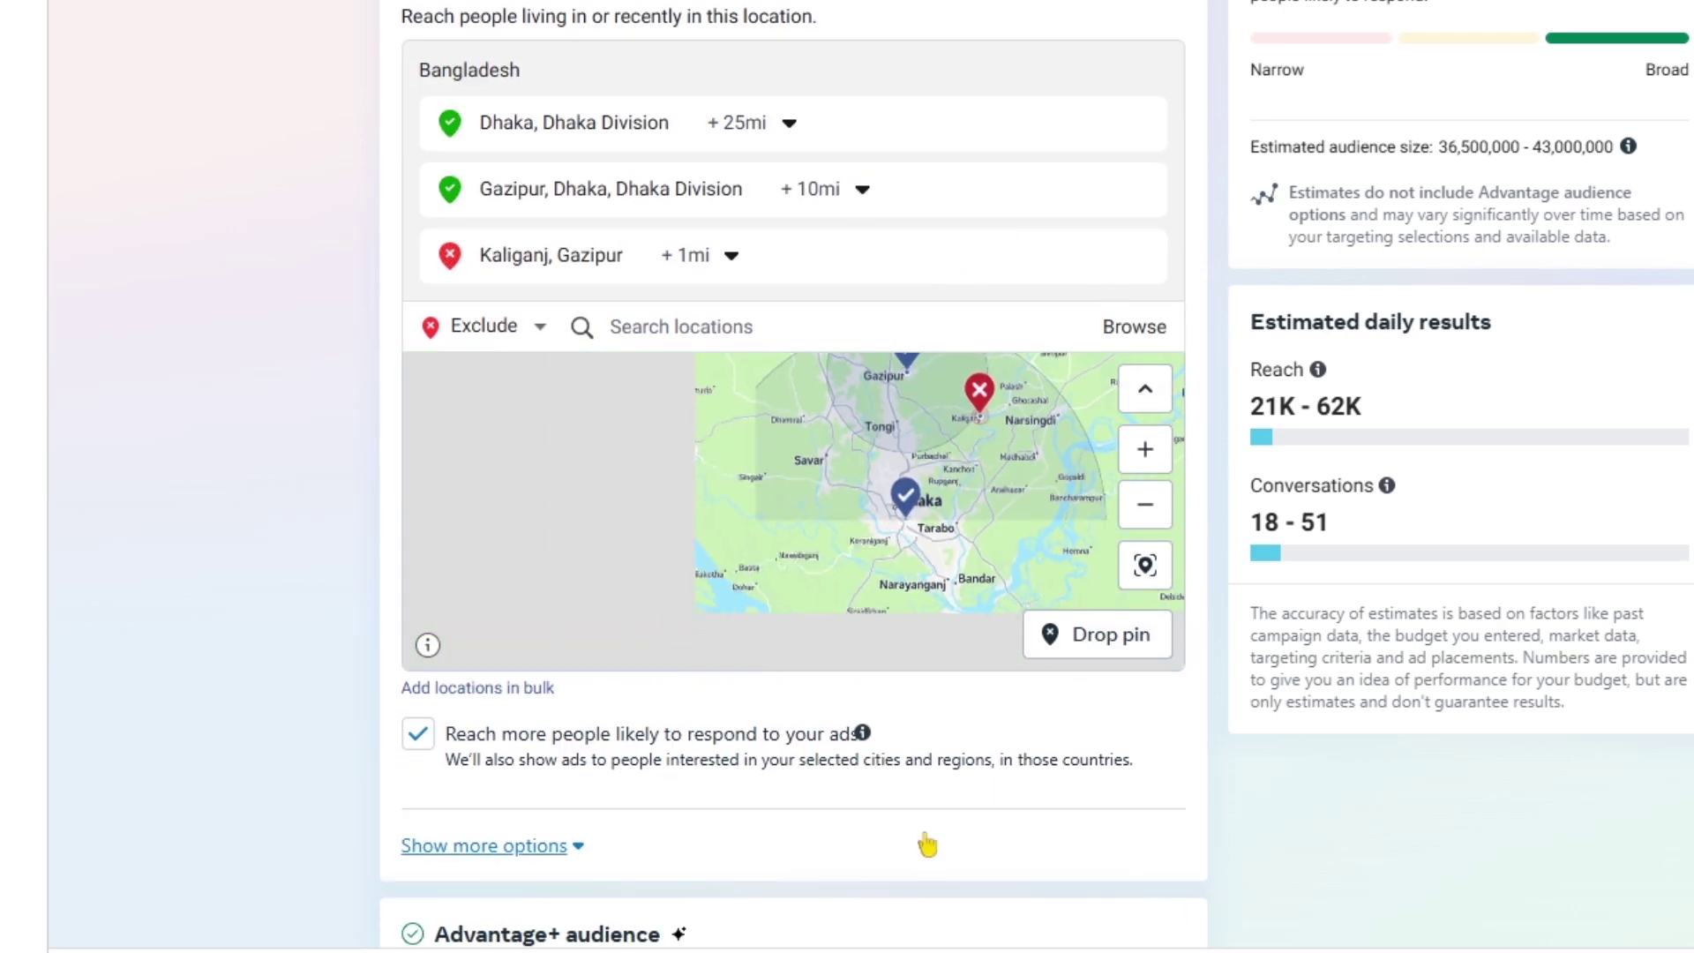
Review the dates, end time and increase amount of the budget scheduling period and add another time period
scroll(1032, 812, "down", 3)
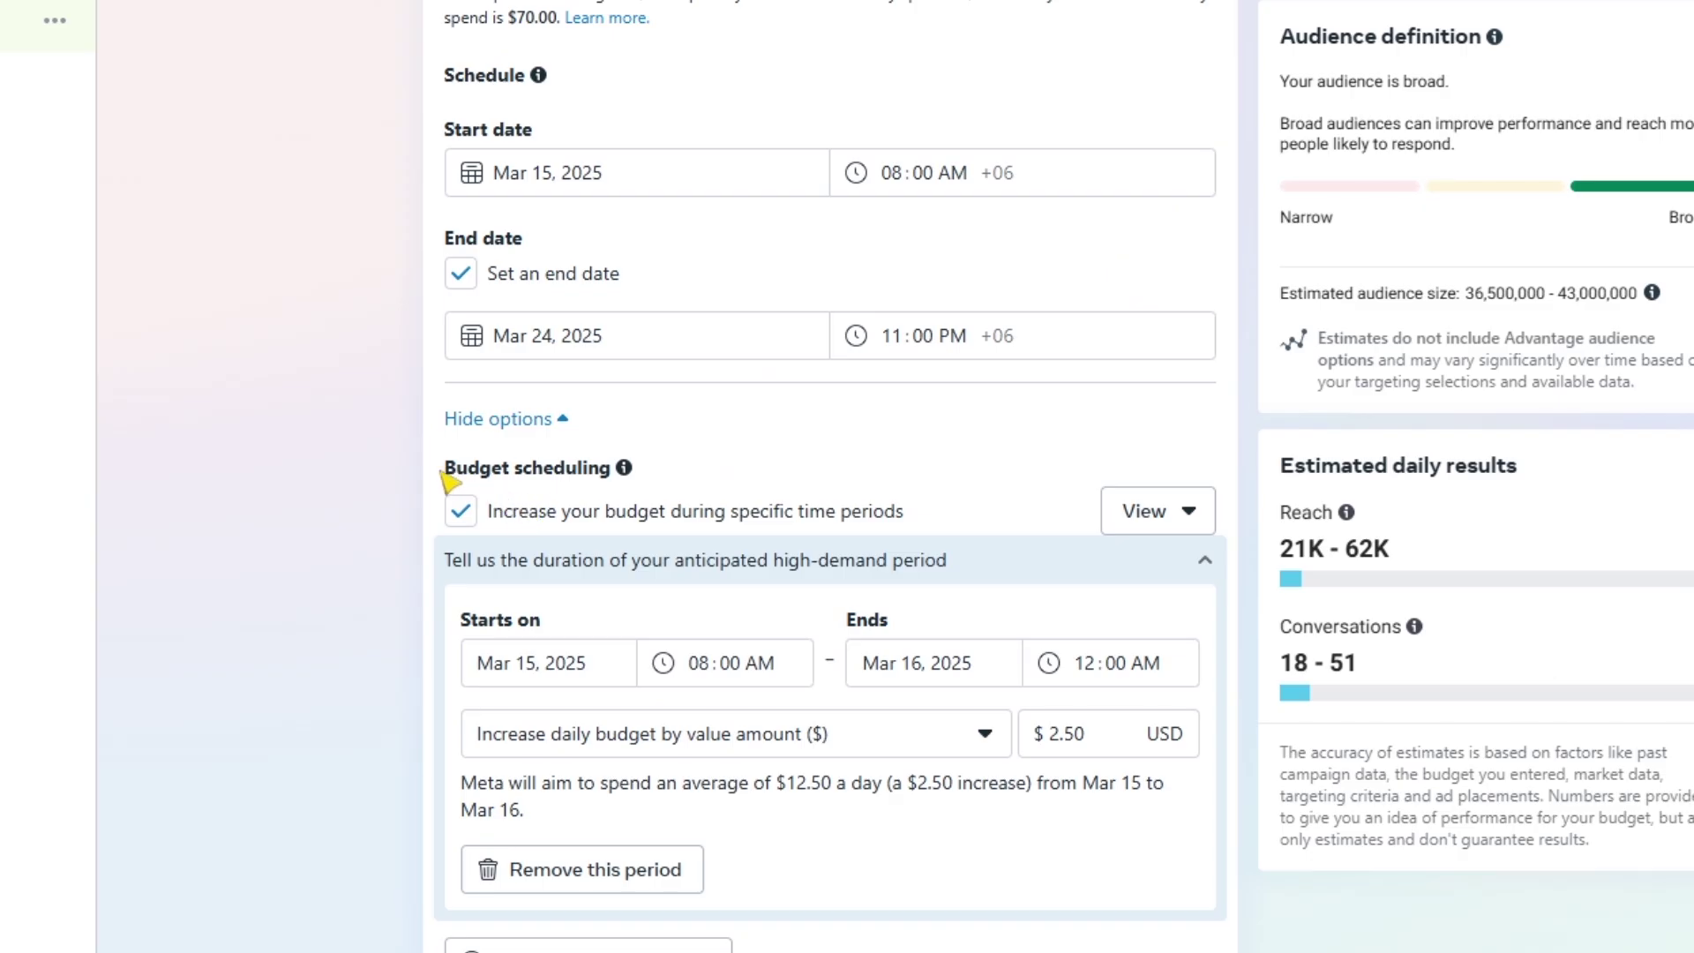
left_click_drag(448, 480, 623, 484)
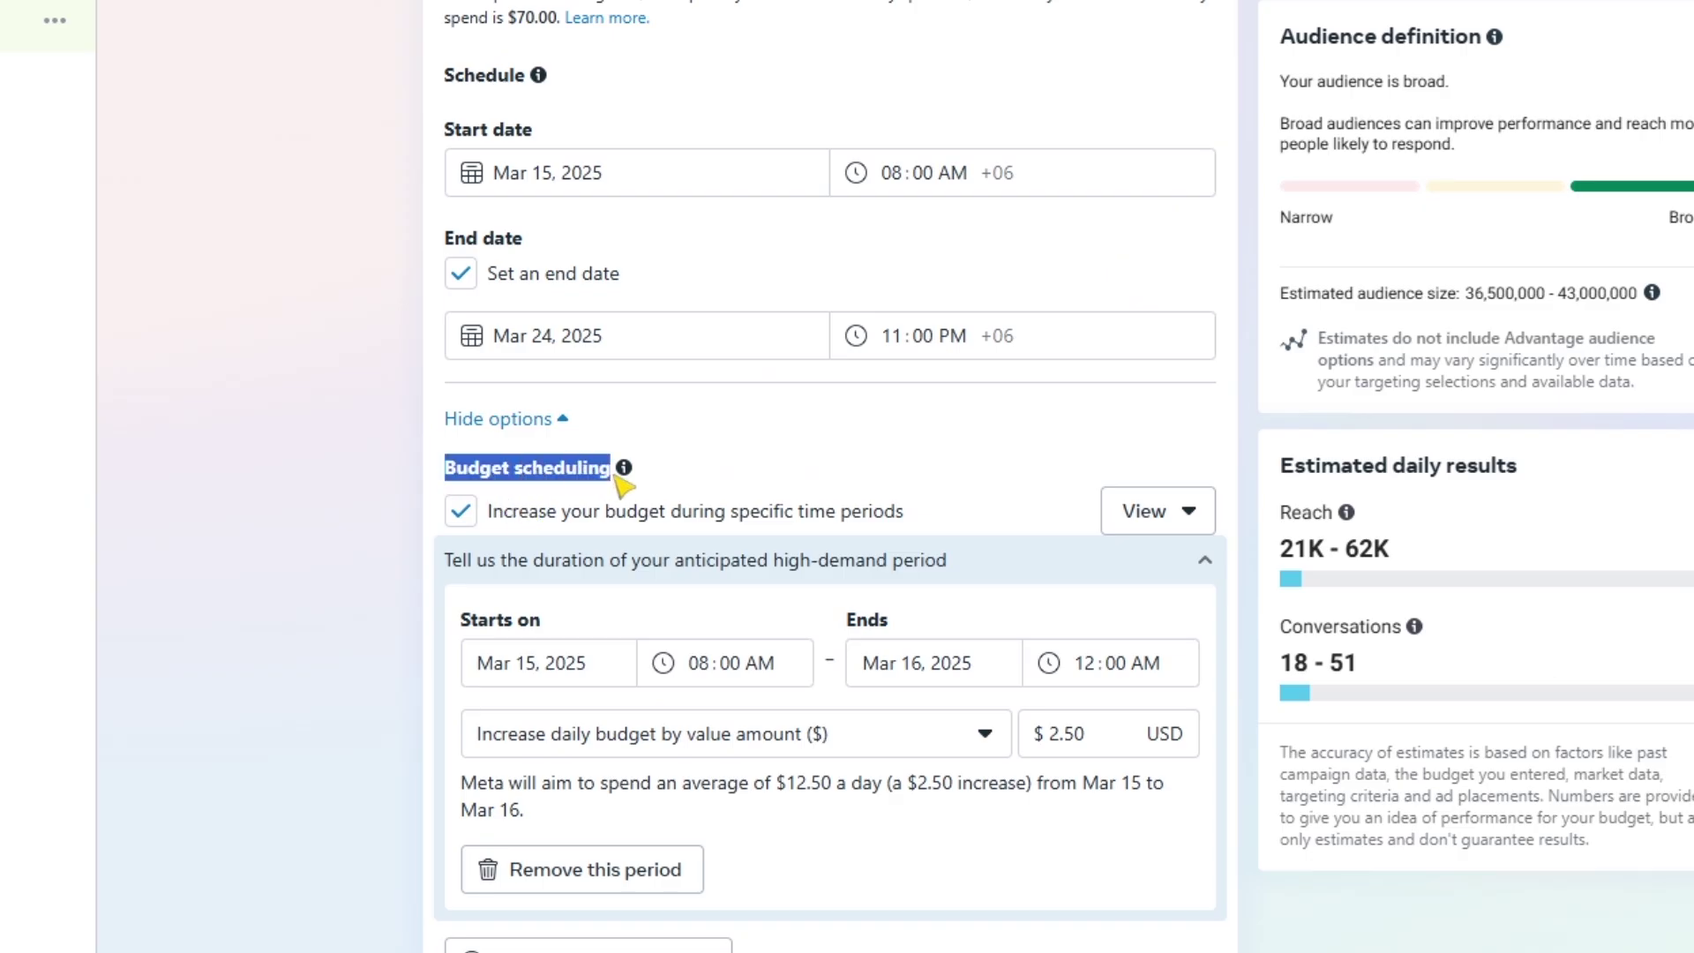
left_click(709, 484)
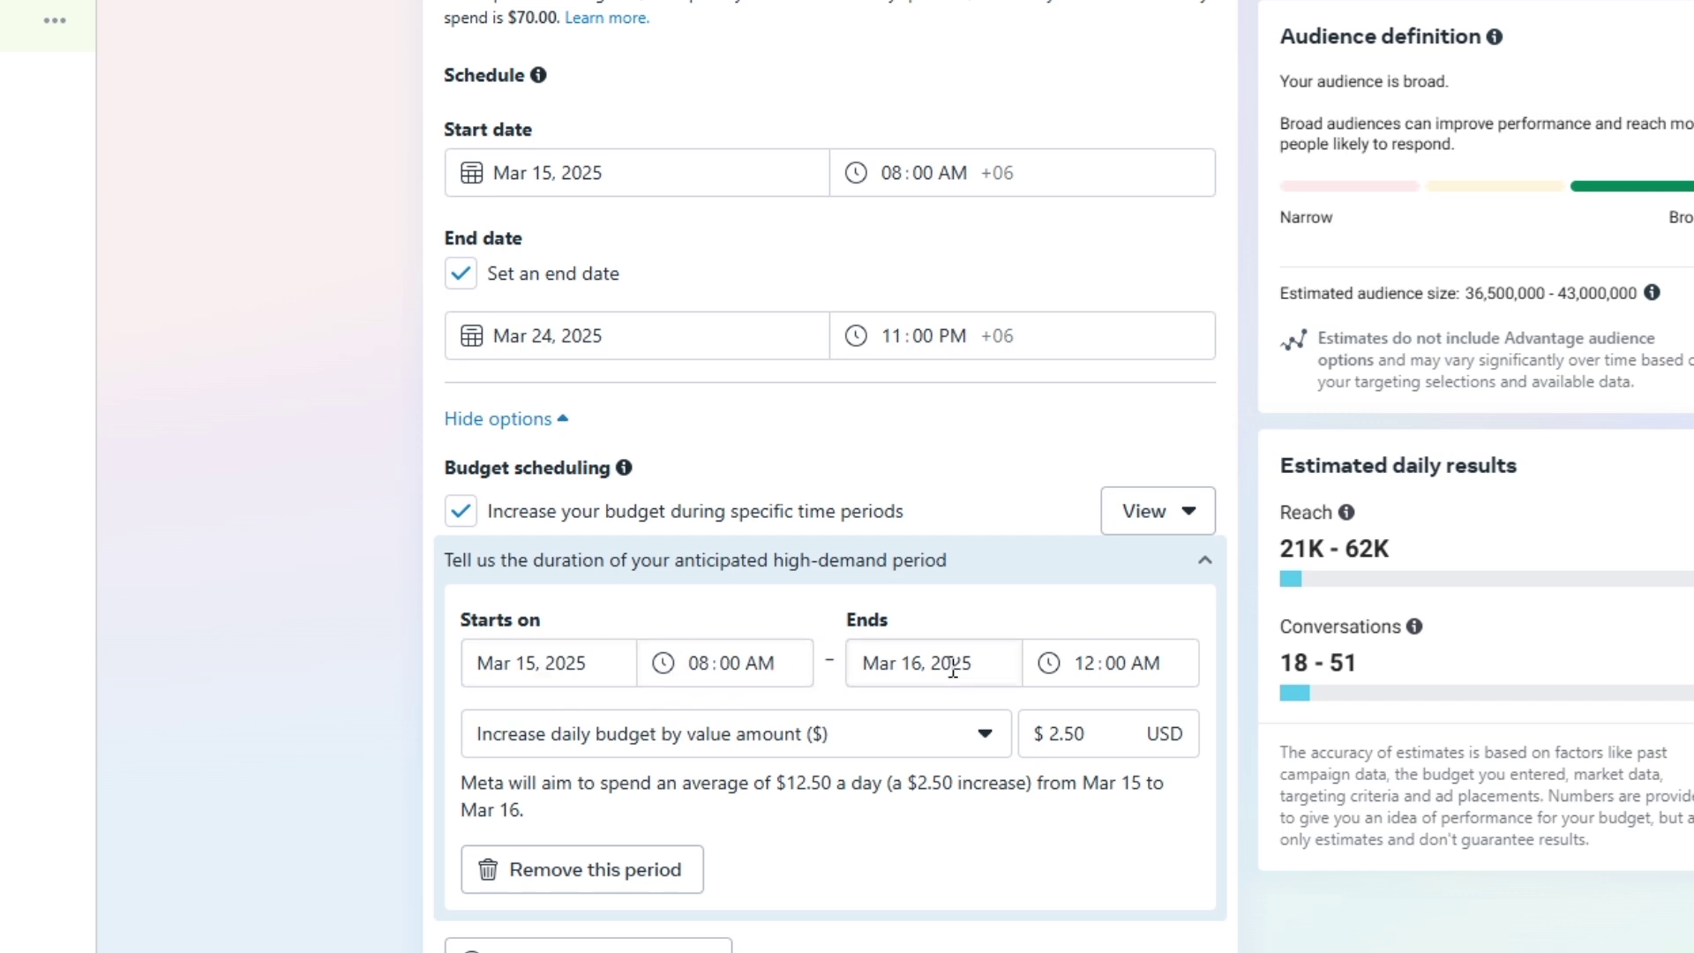
left_click(1084, 664)
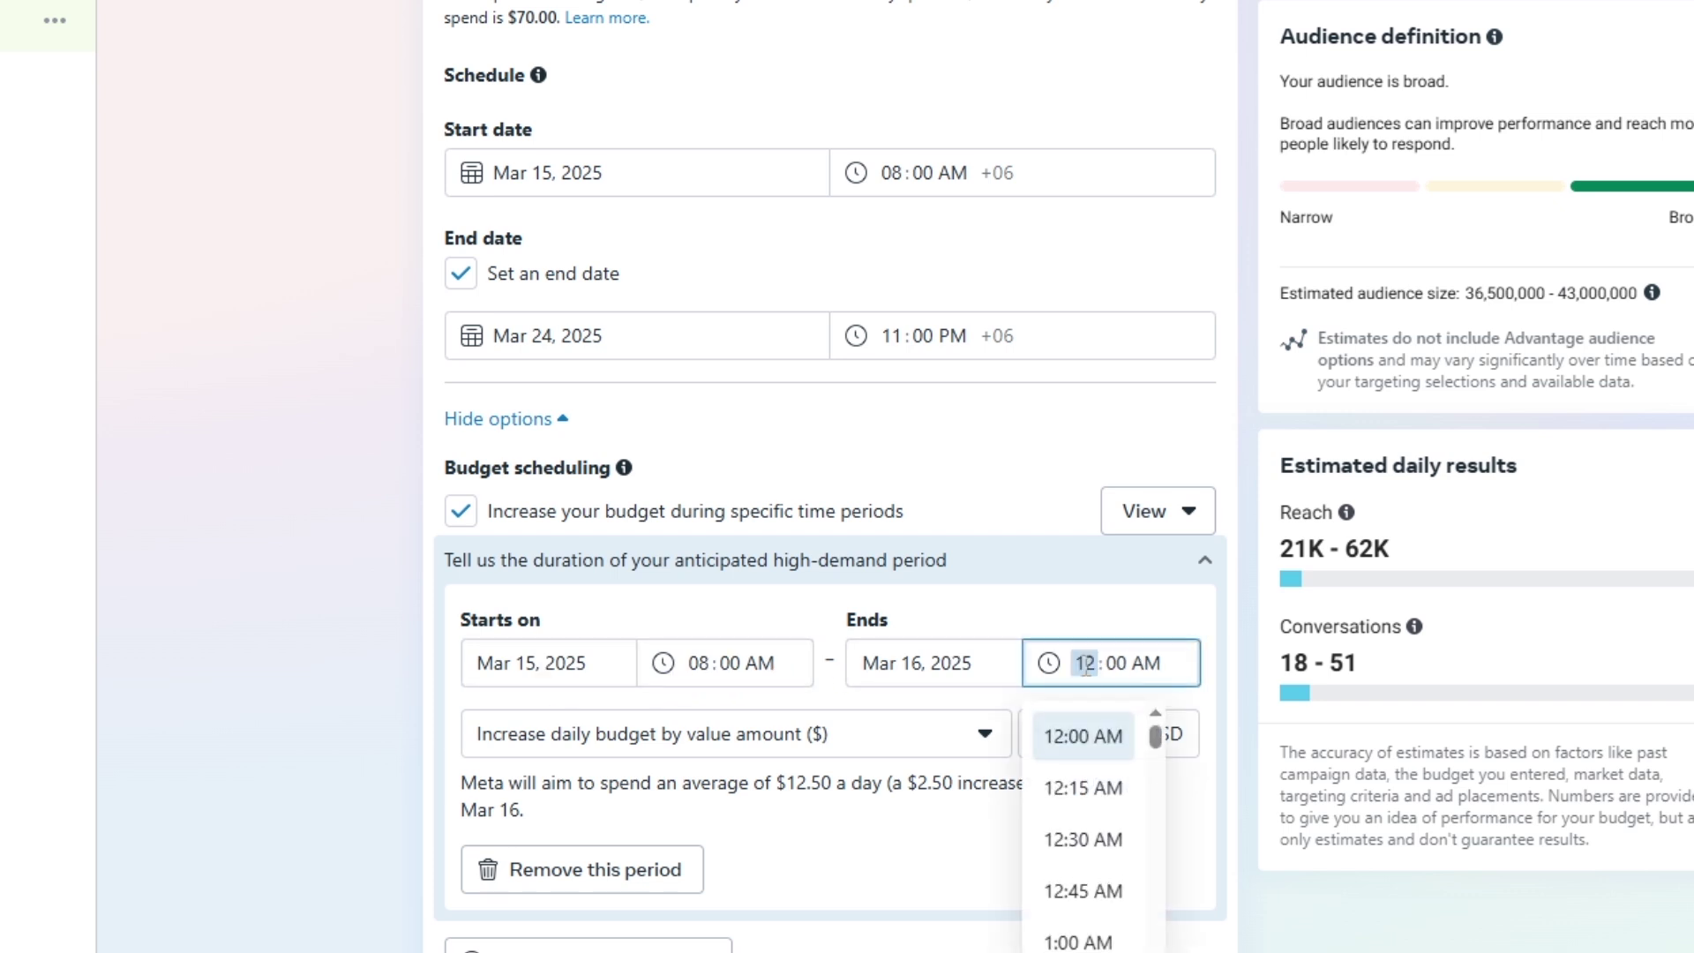
left_click(1000, 617)
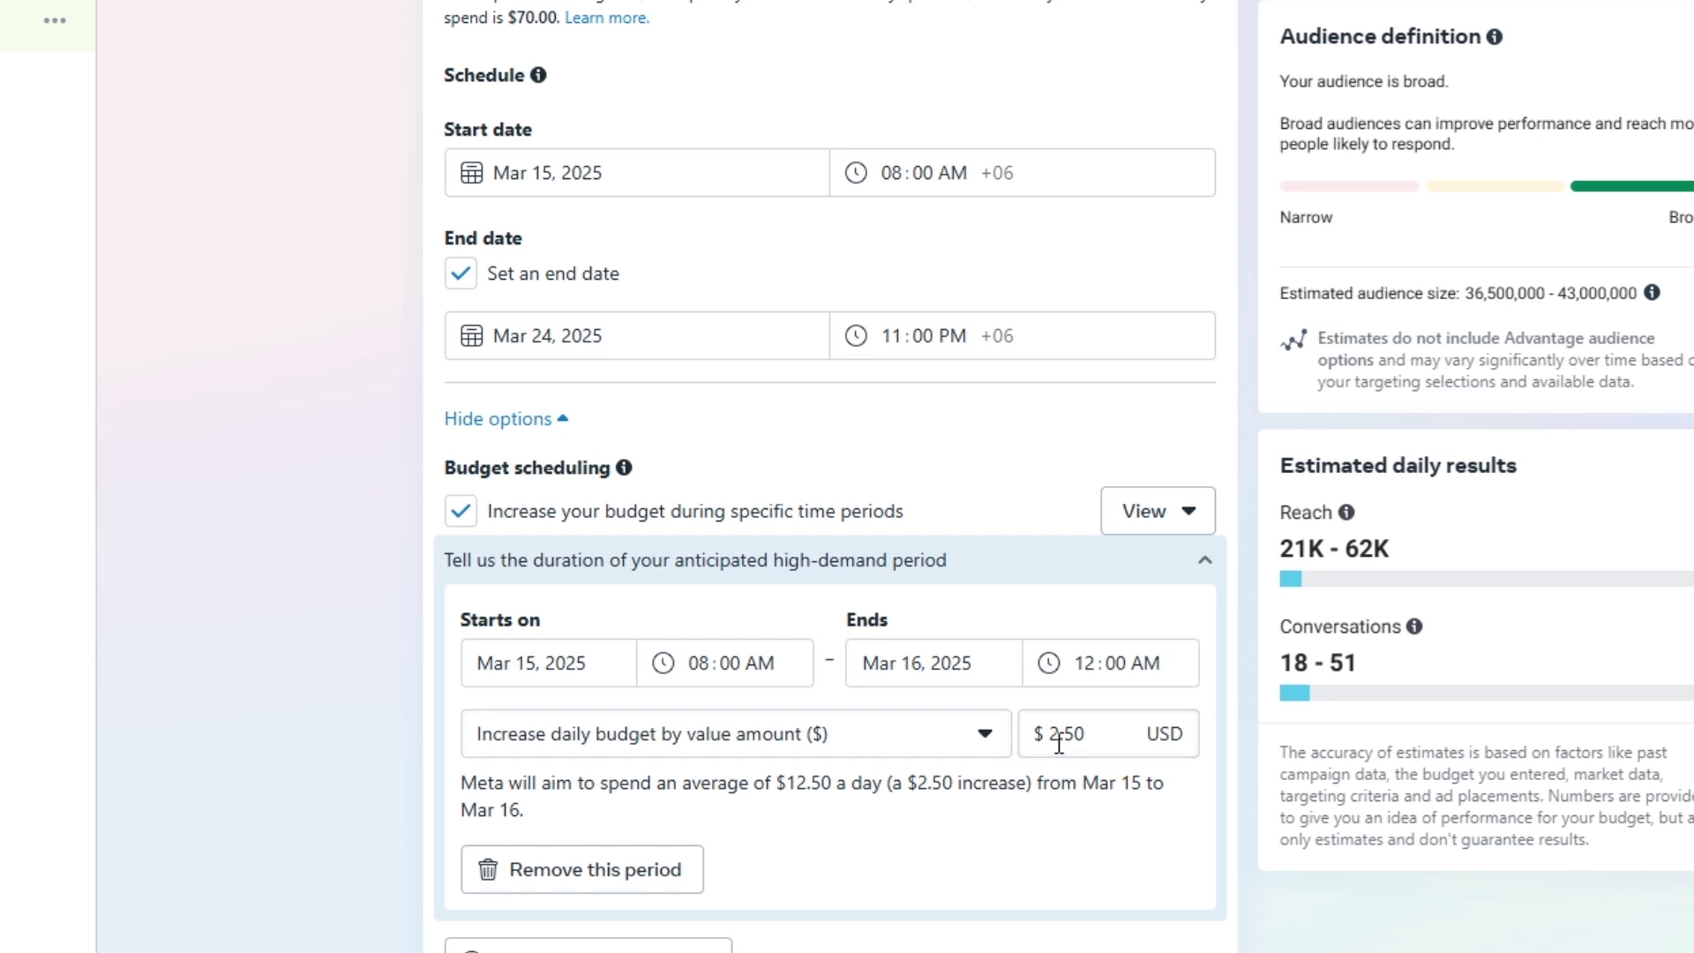
left_click_drag(1053, 739, 1101, 738)
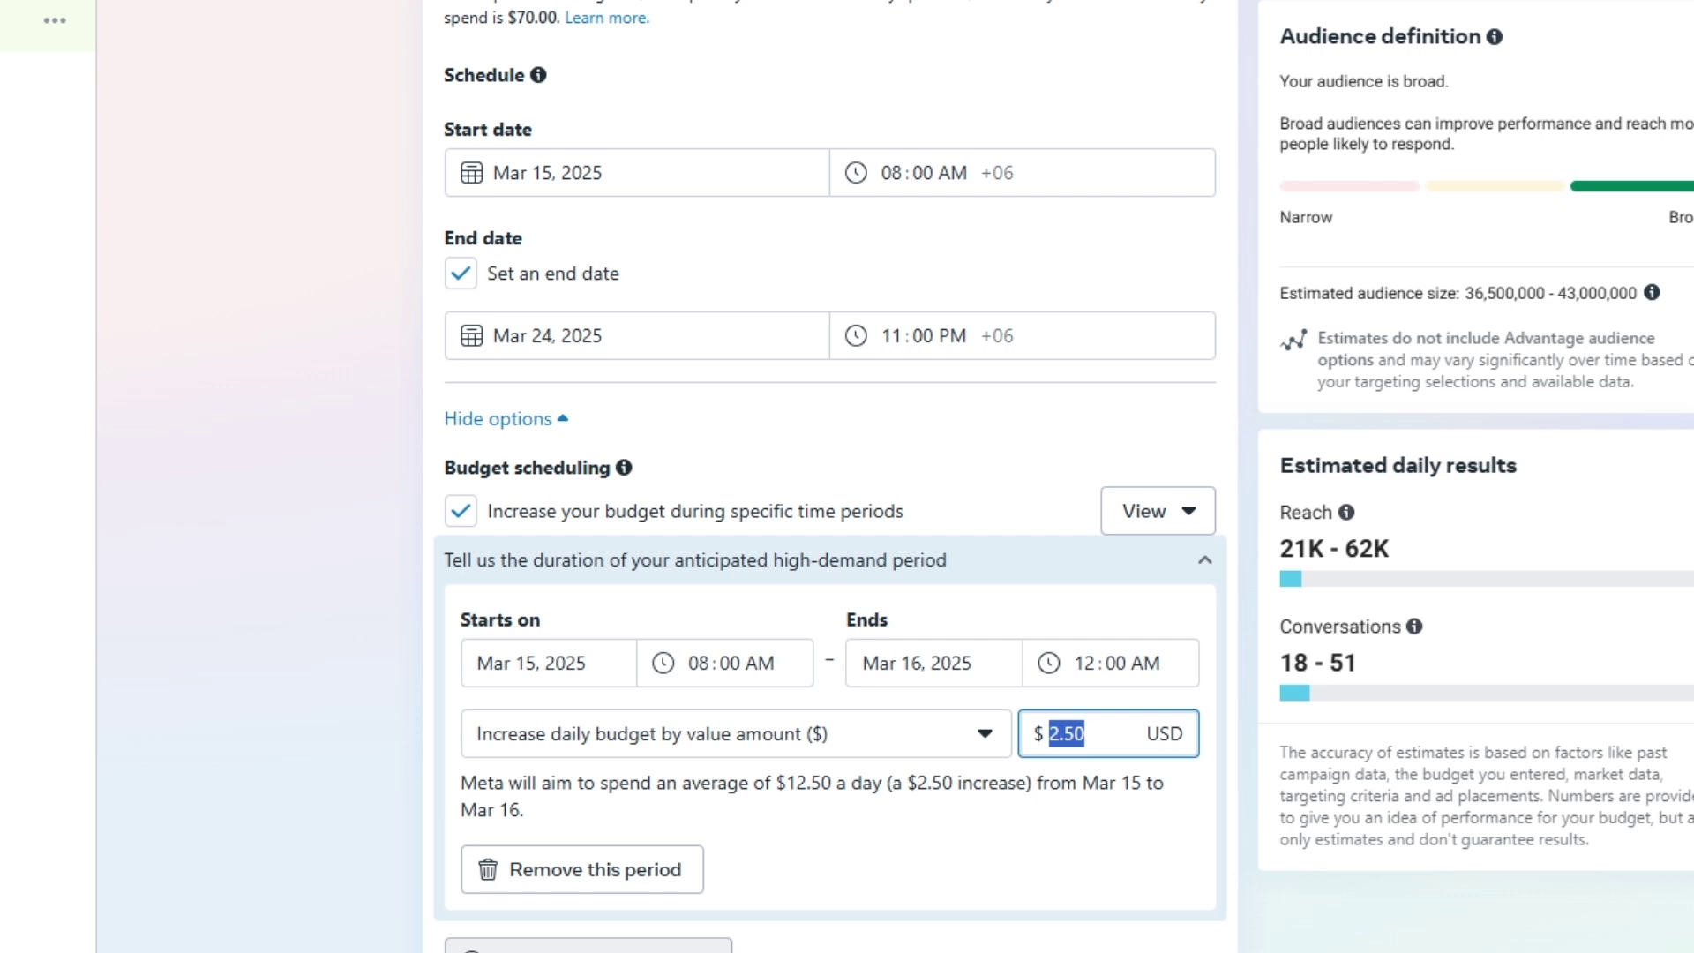
left_click(589, 949)
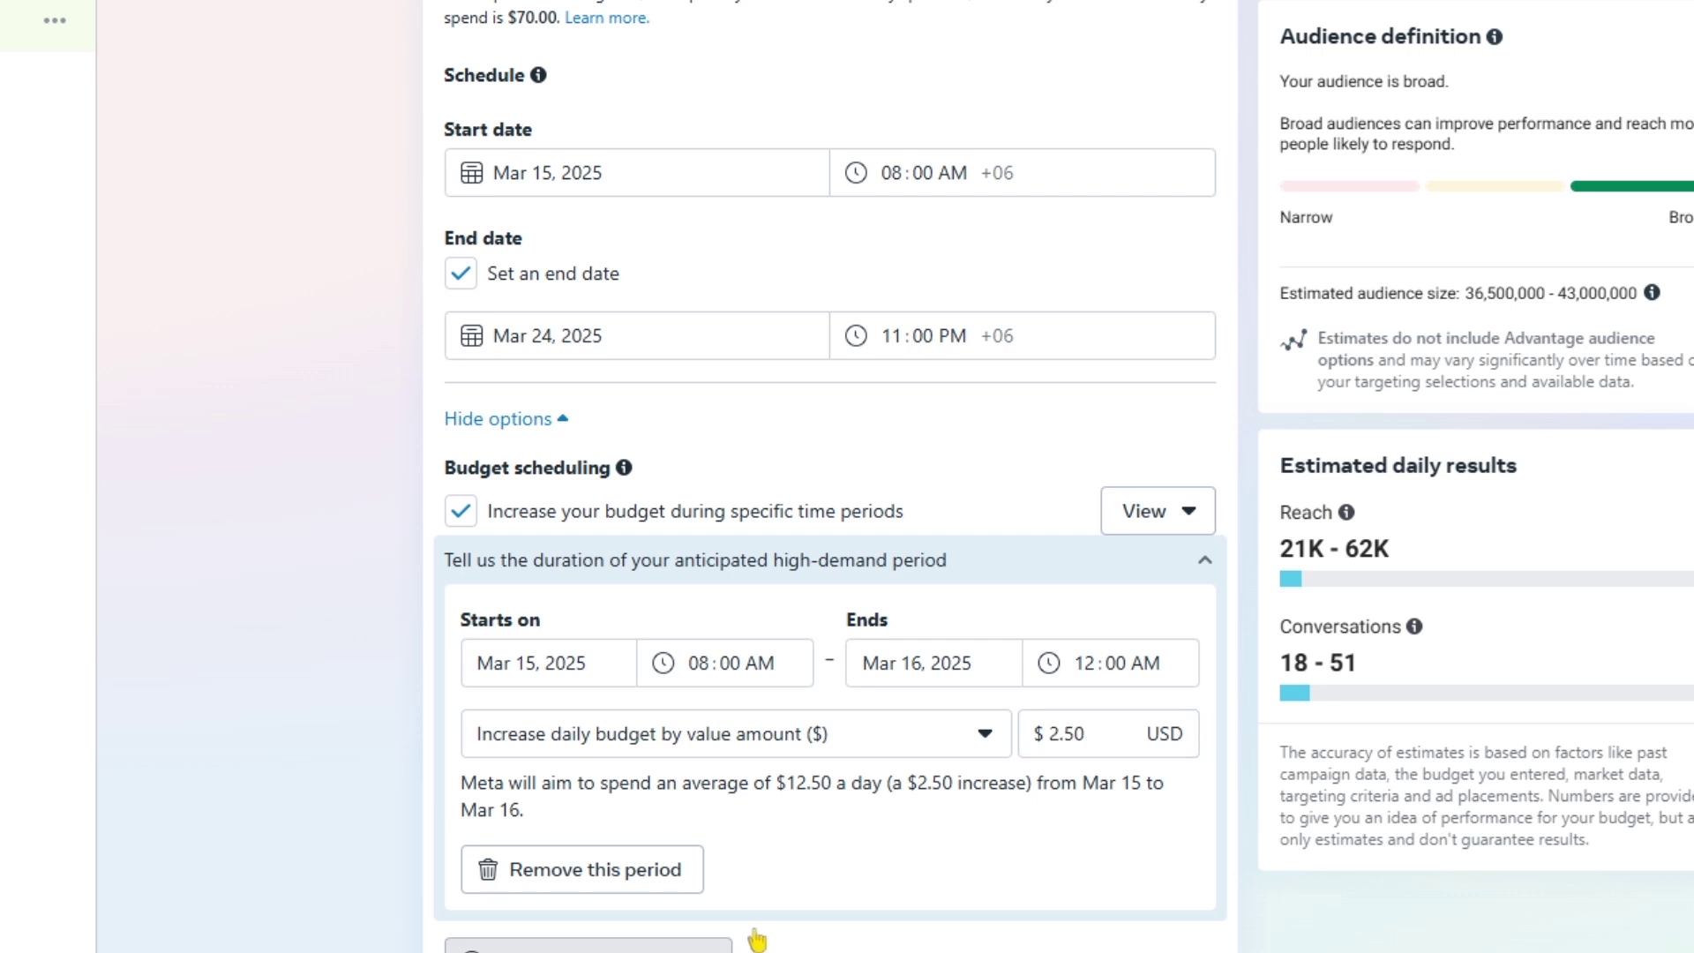
scroll(660, 849, "down", 3)
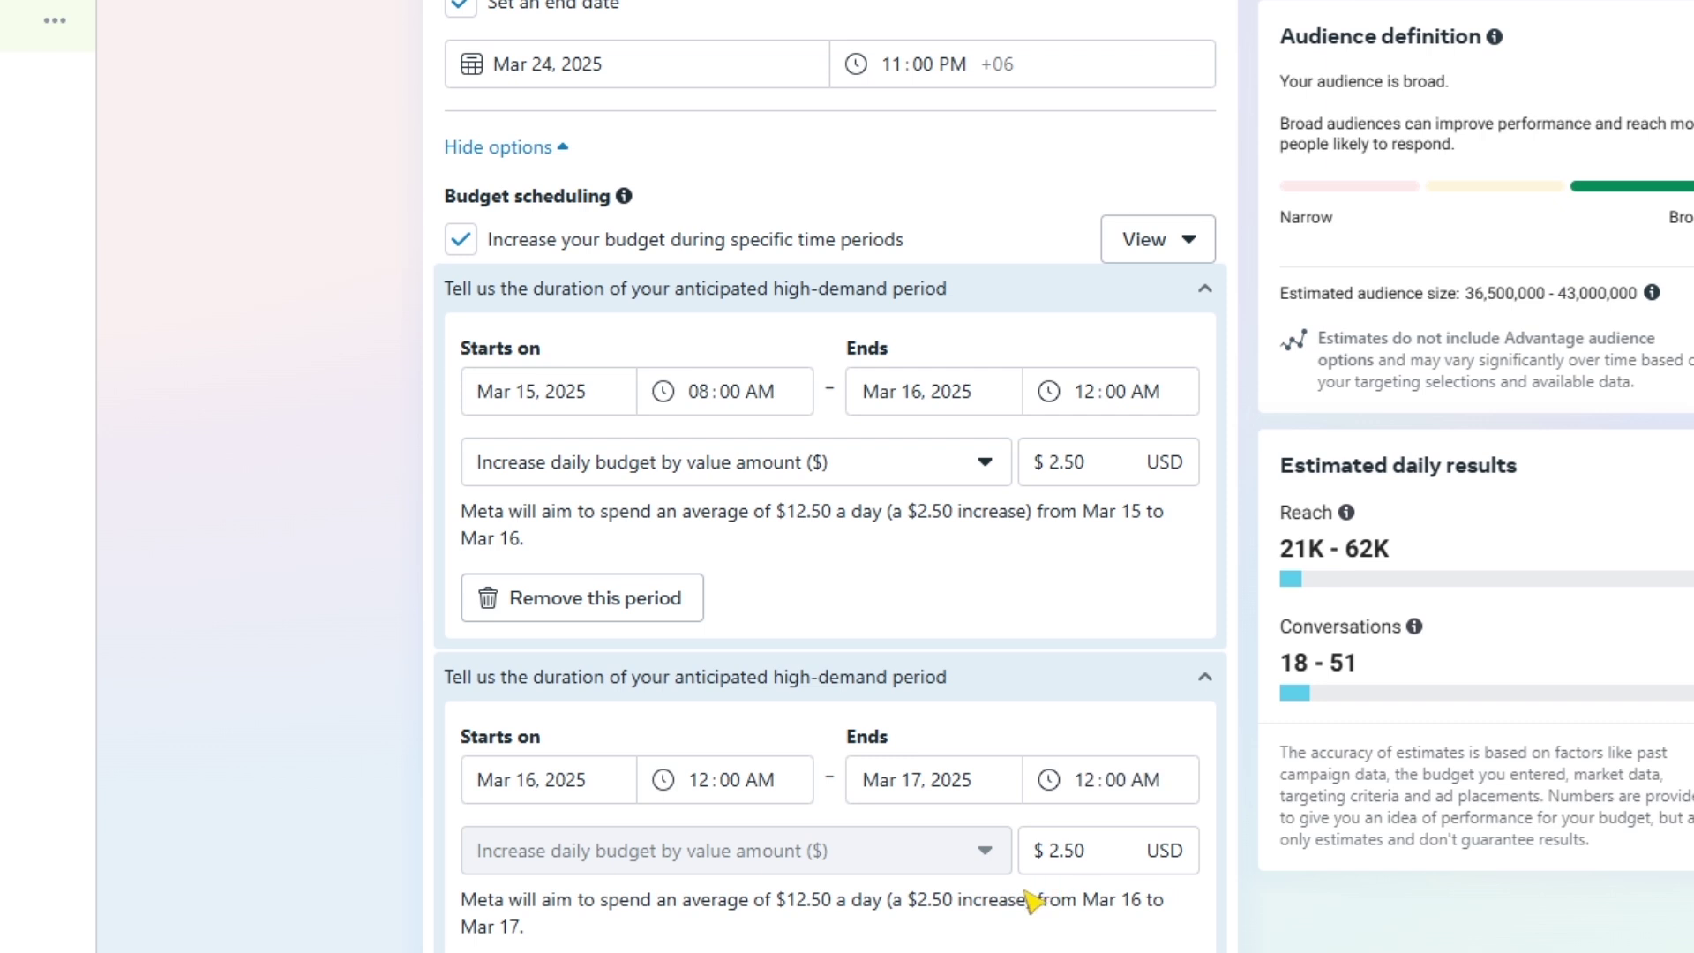
Remove both high-demand periods and turn off budget scheduling for the ad set
left_click(622, 611)
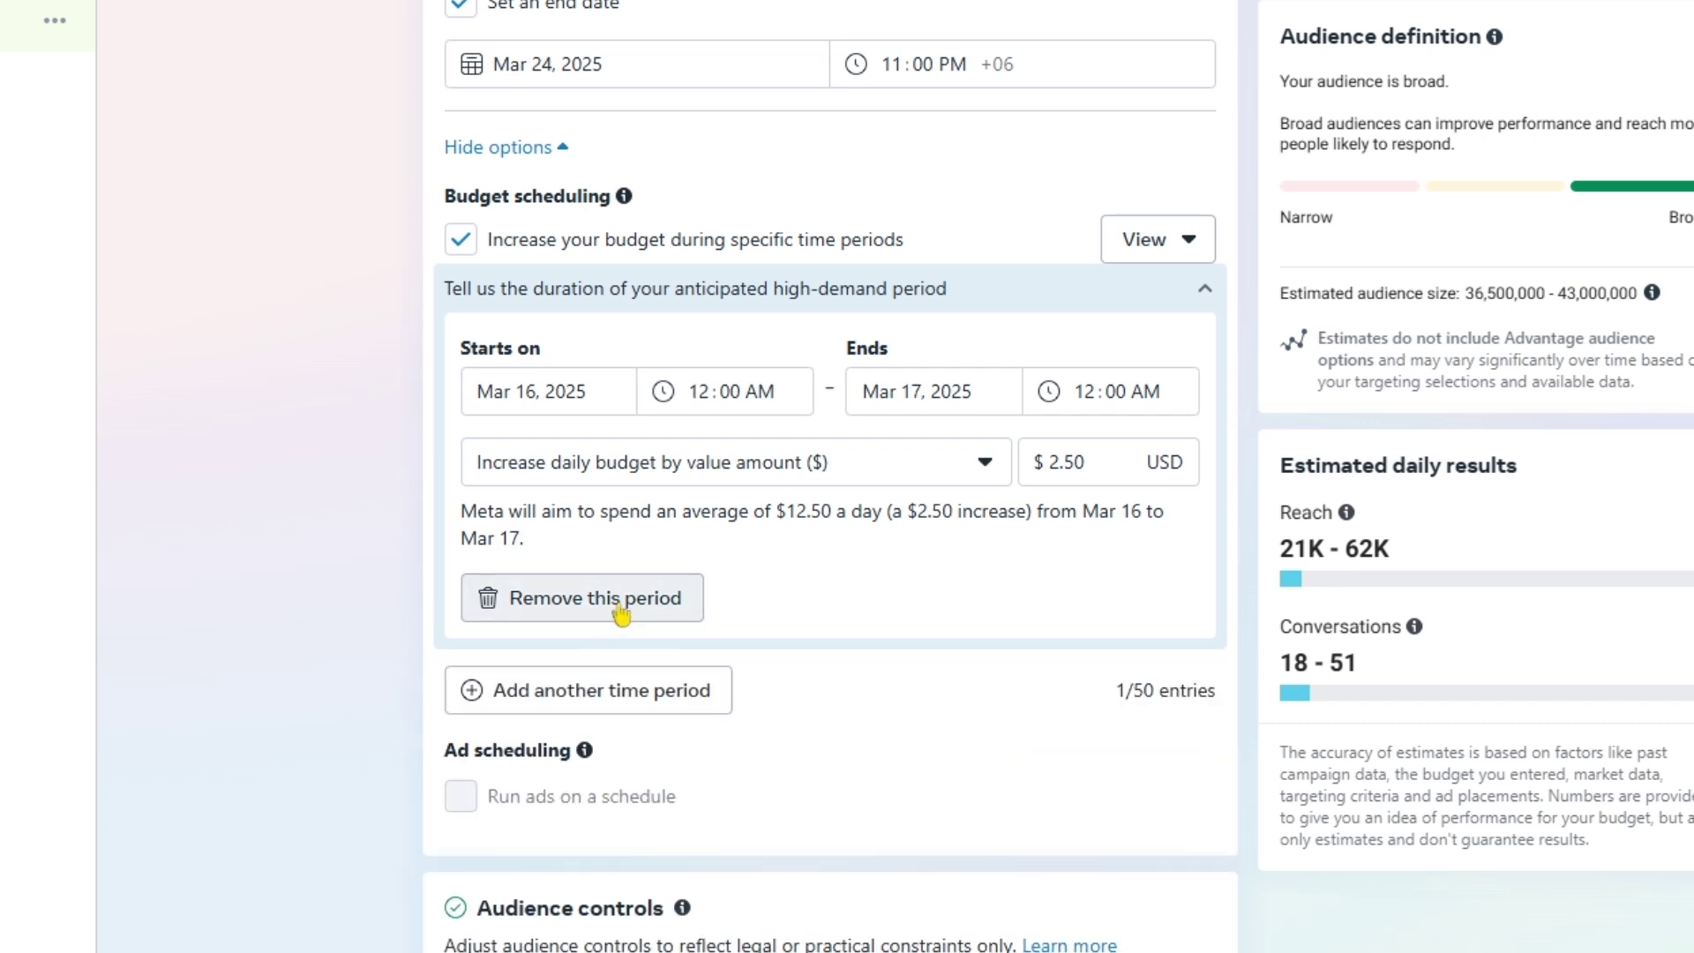
left_click(622, 611)
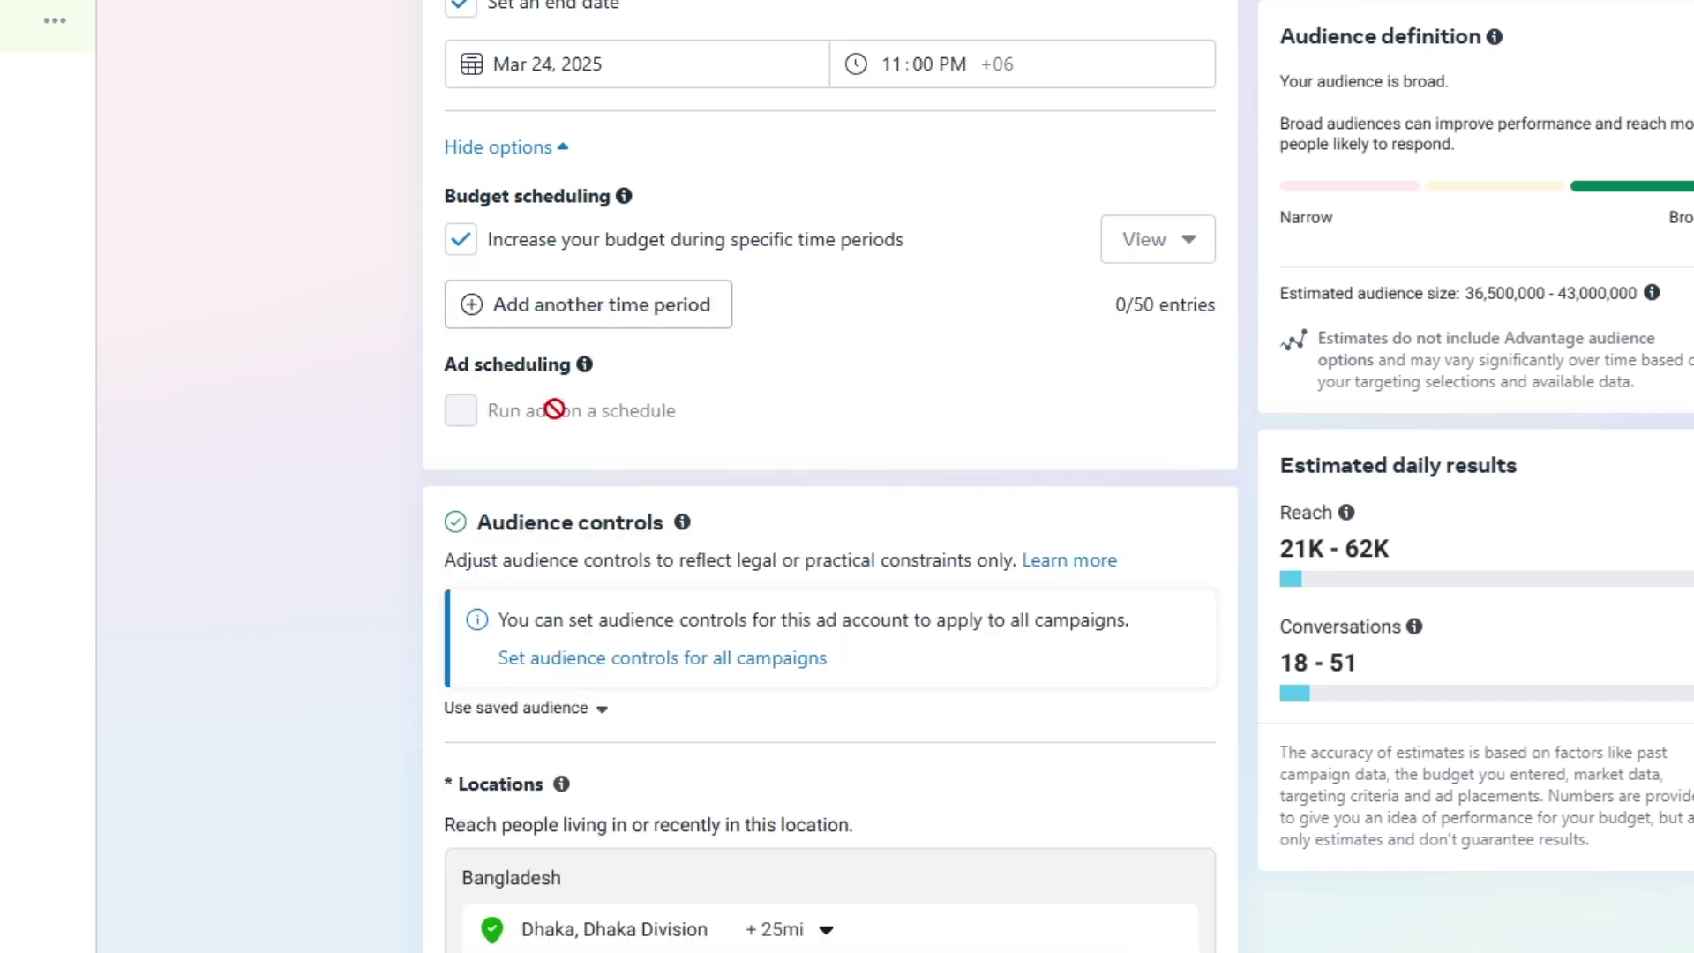
left_click(469, 250)
Expand the optional audience suggestion settings of the Advantage+ audience
scroll(665, 257, "down", 10)
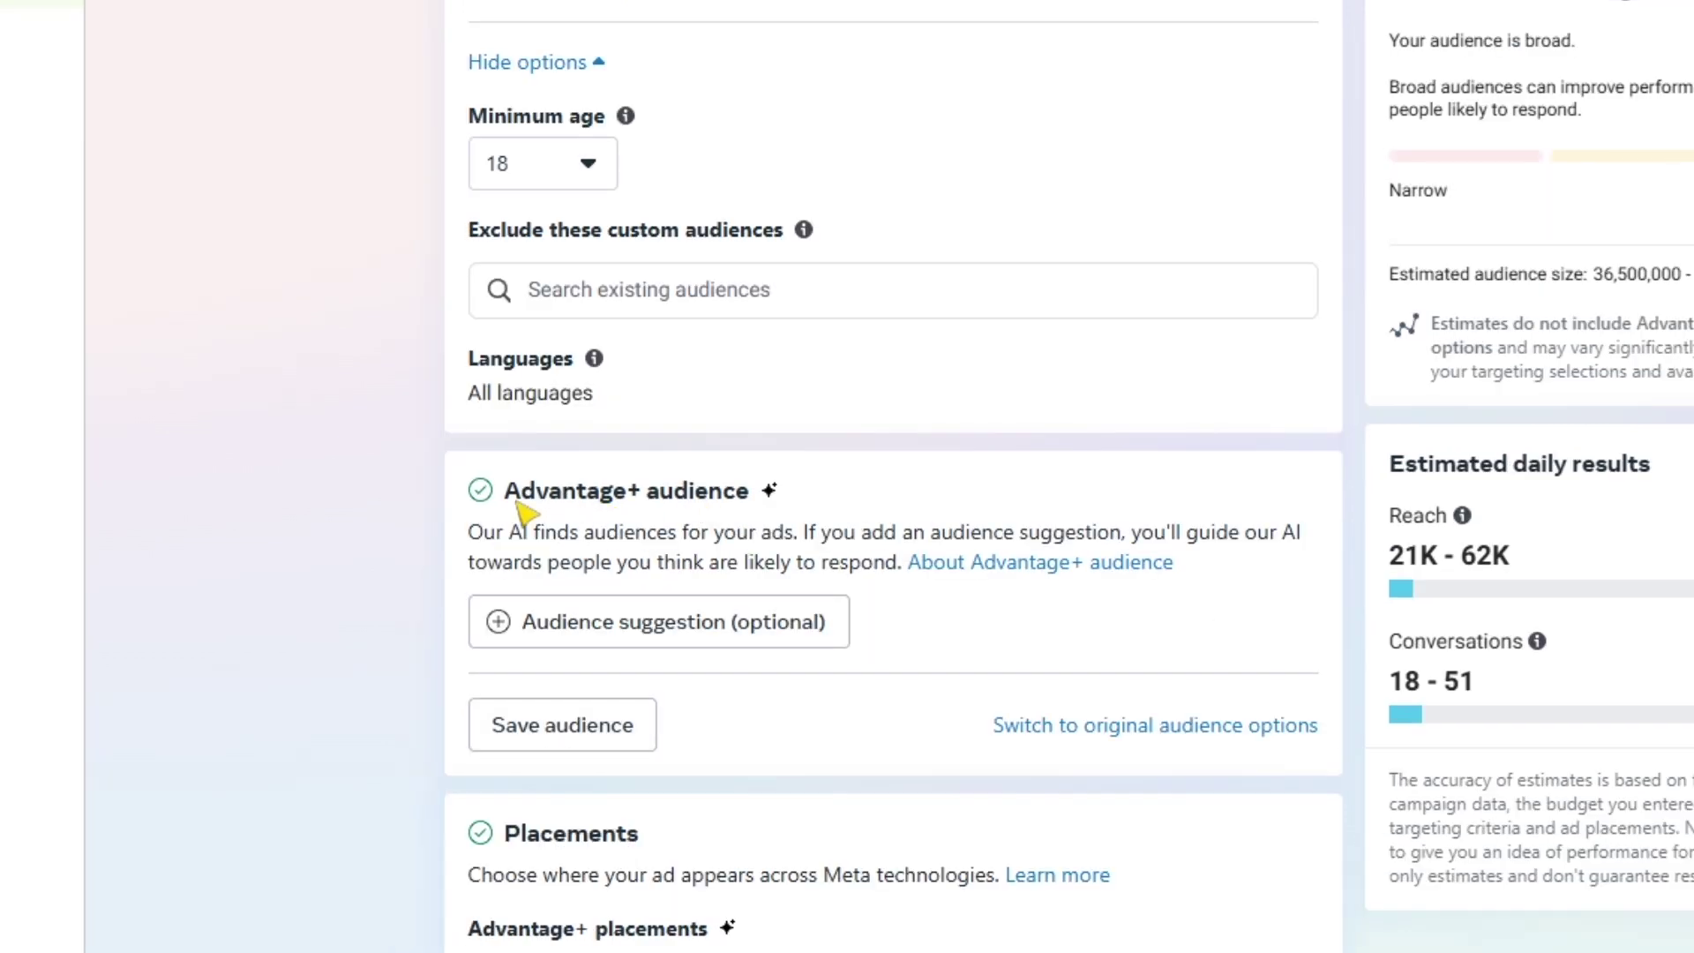
left_click_drag(516, 501, 758, 510)
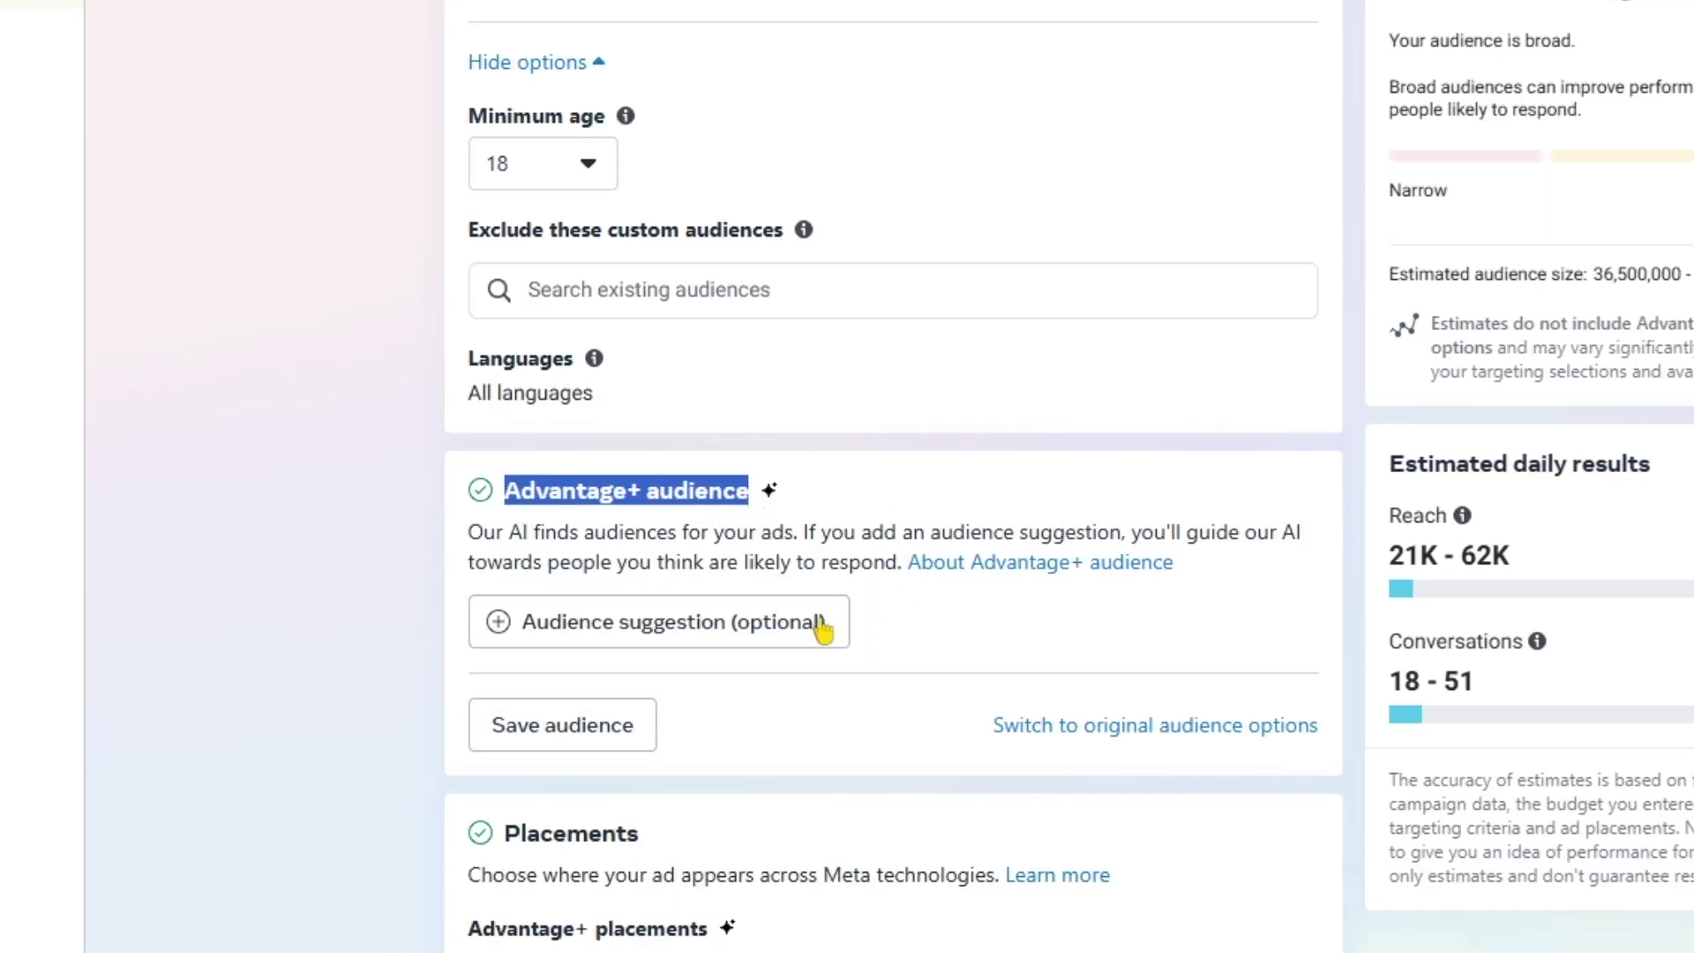
left_click(785, 629)
scroll(685, 318, "up", 5)
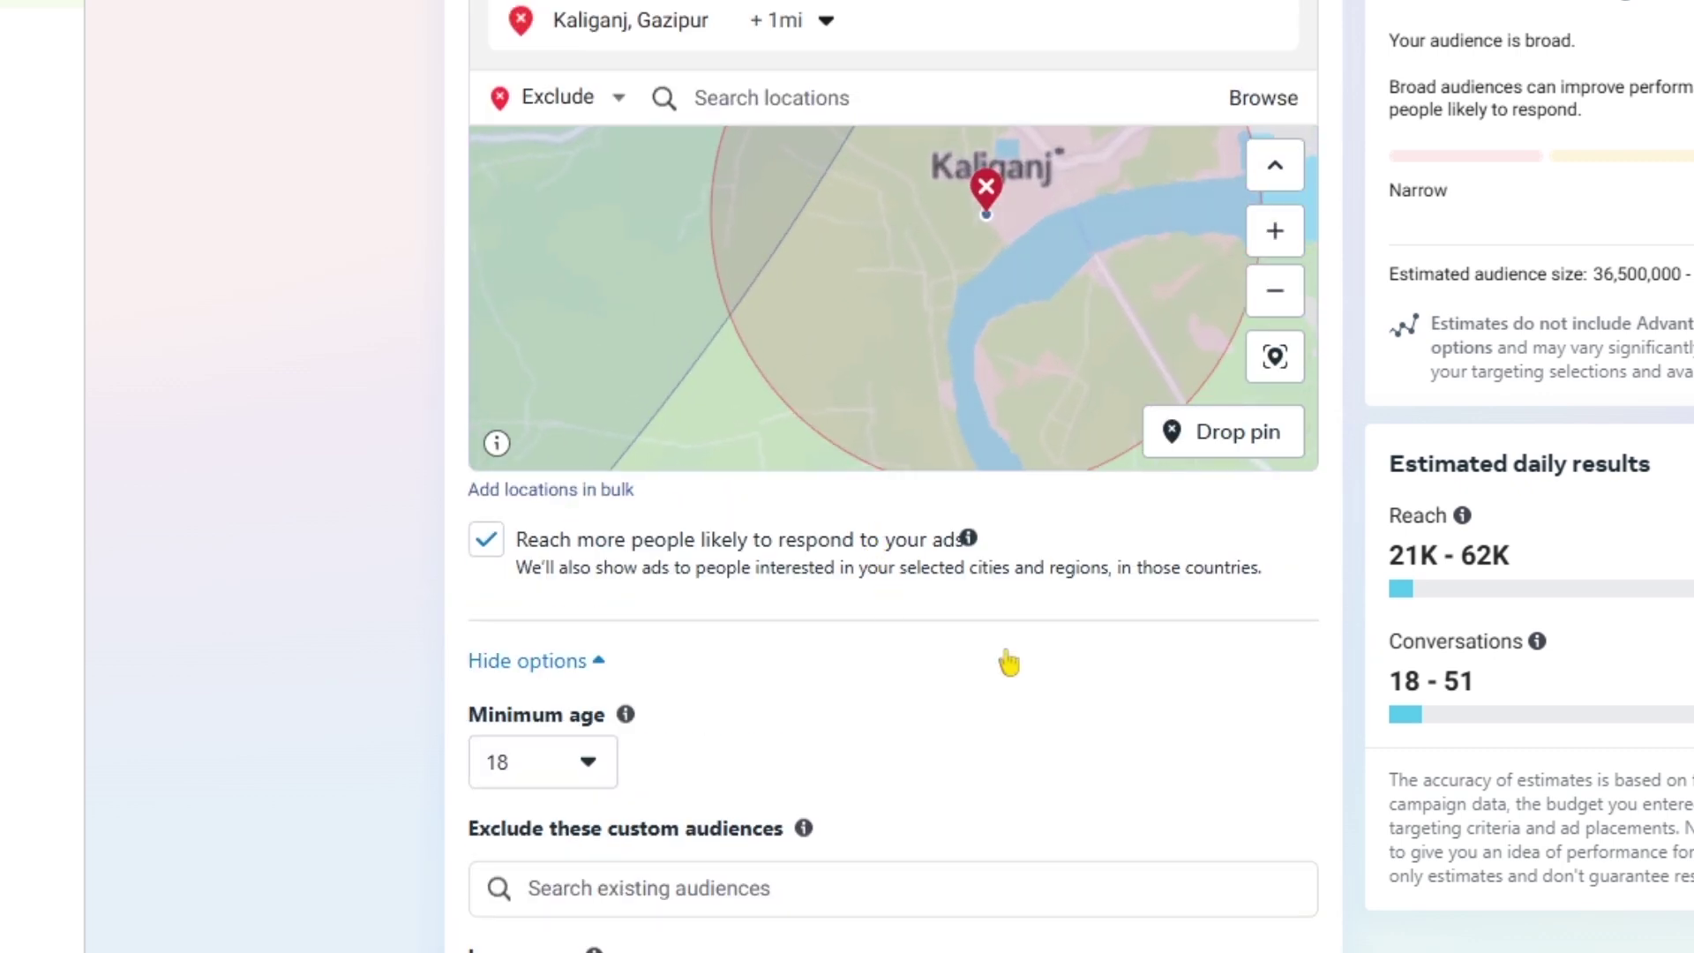
scroll(1183, 686, "down", 5)
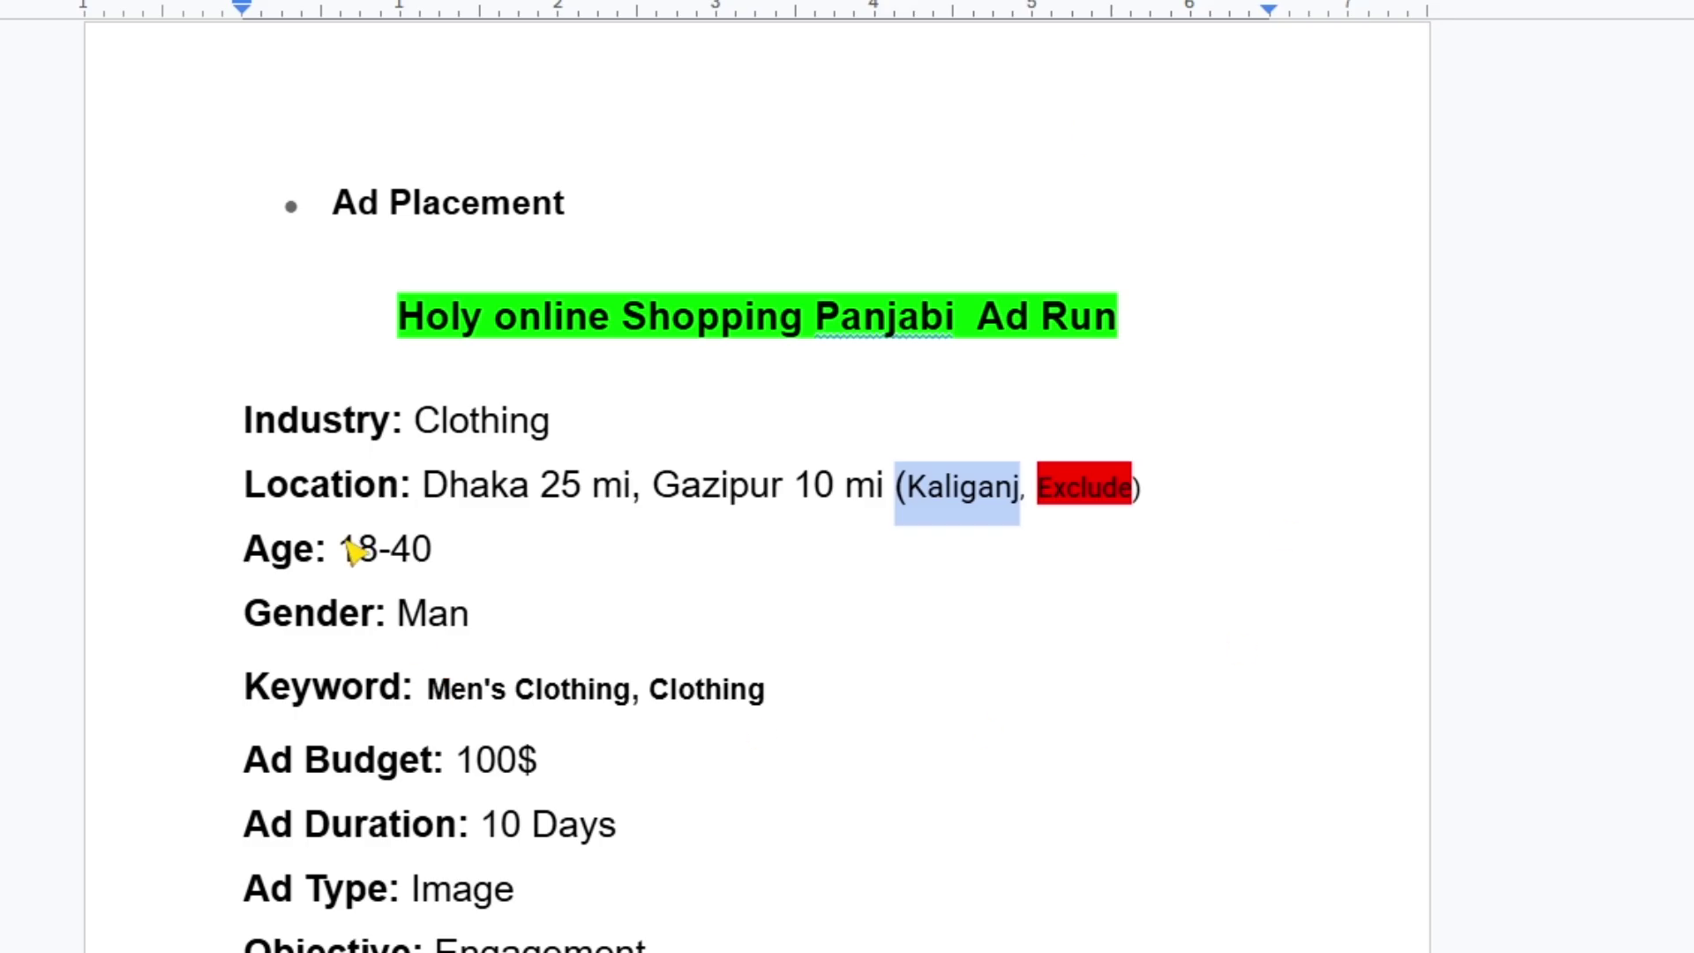
Set the Advantage+ audience suggestion to ages 18 to 40 and gender Men, following the ad brief
left_click_drag(342, 551, 436, 573)
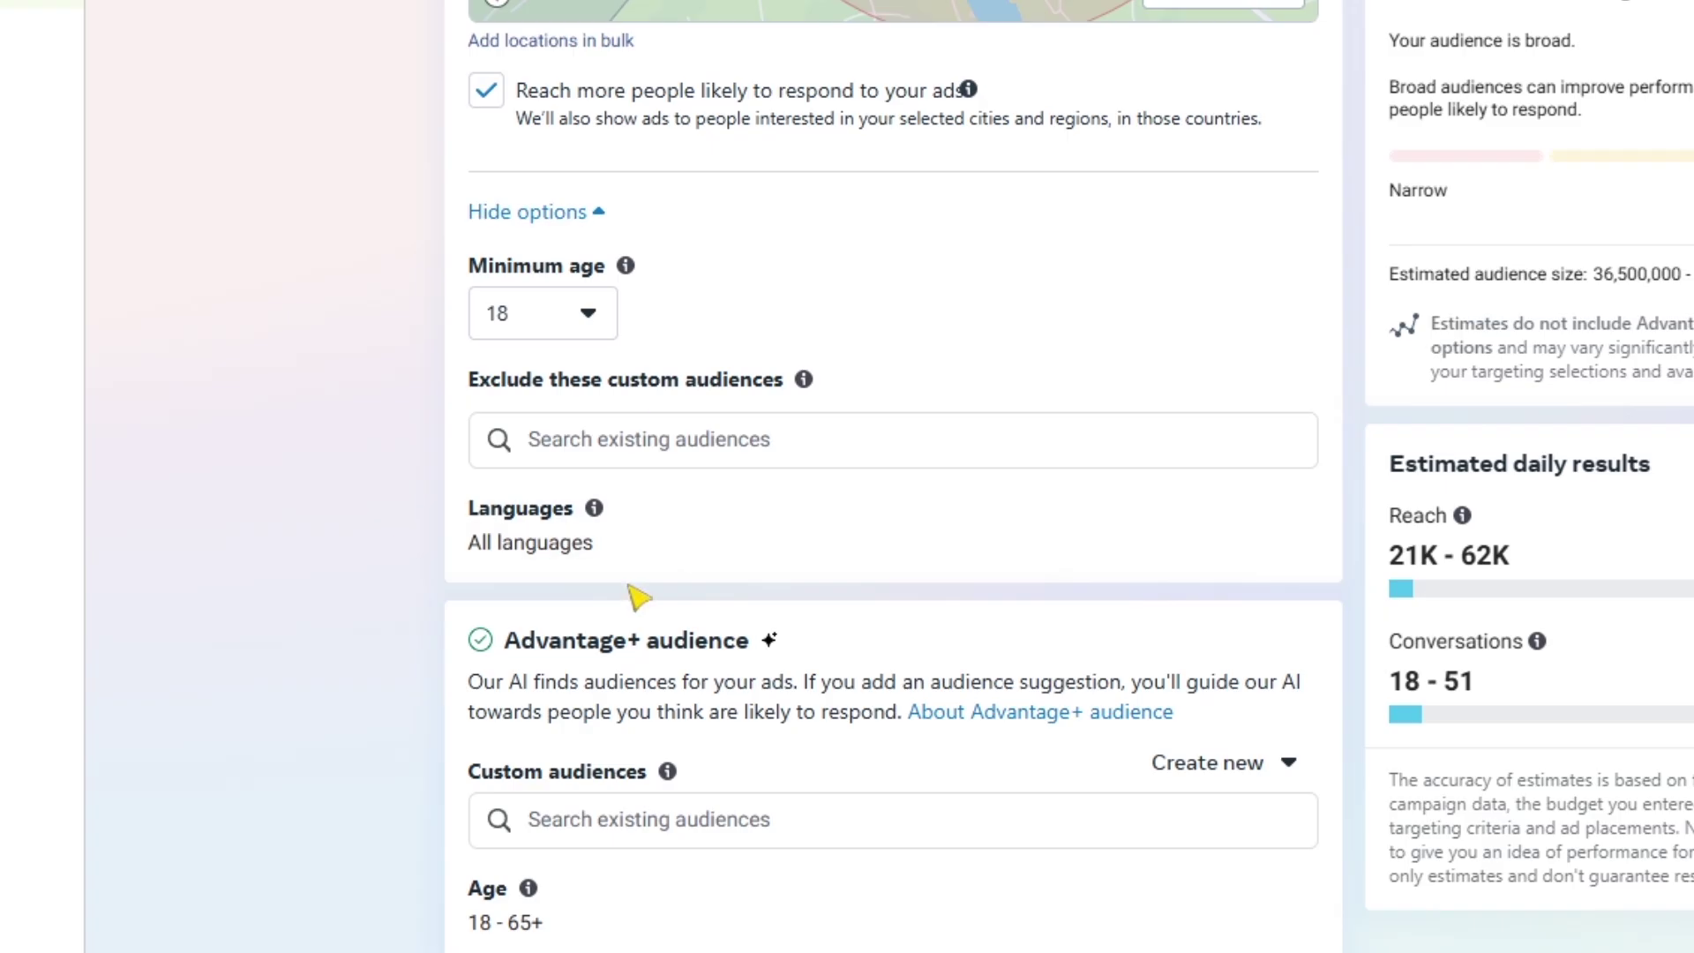
scroll(632, 711, "down", 3)
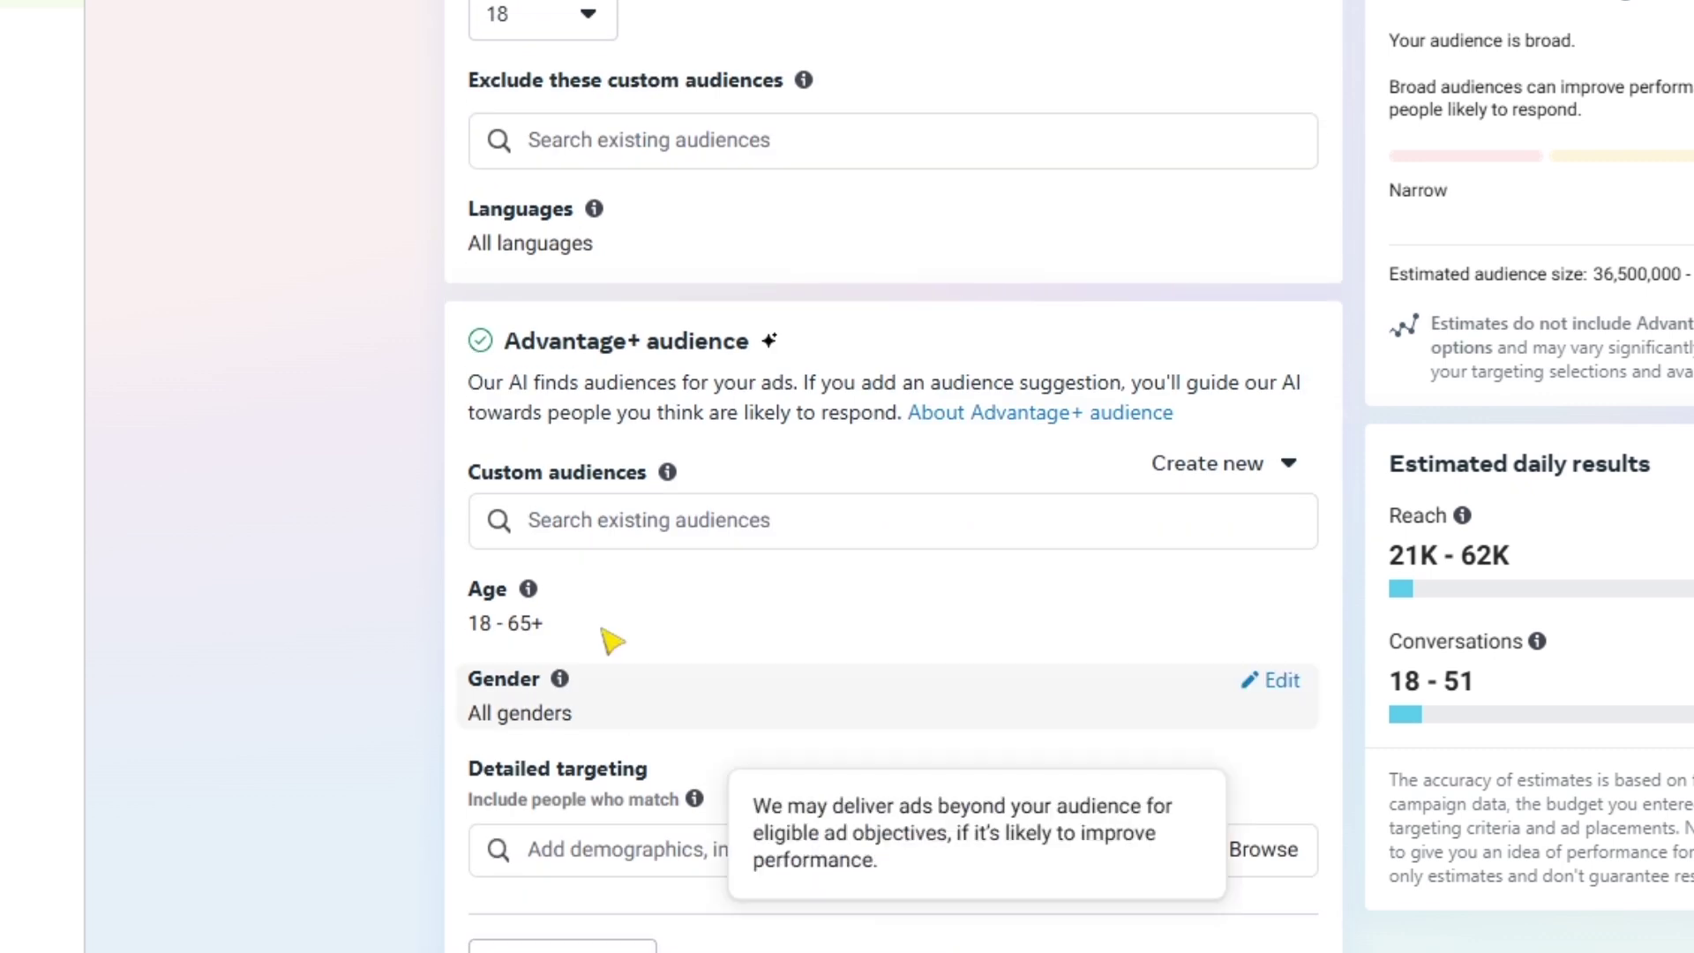
left_click(1275, 591)
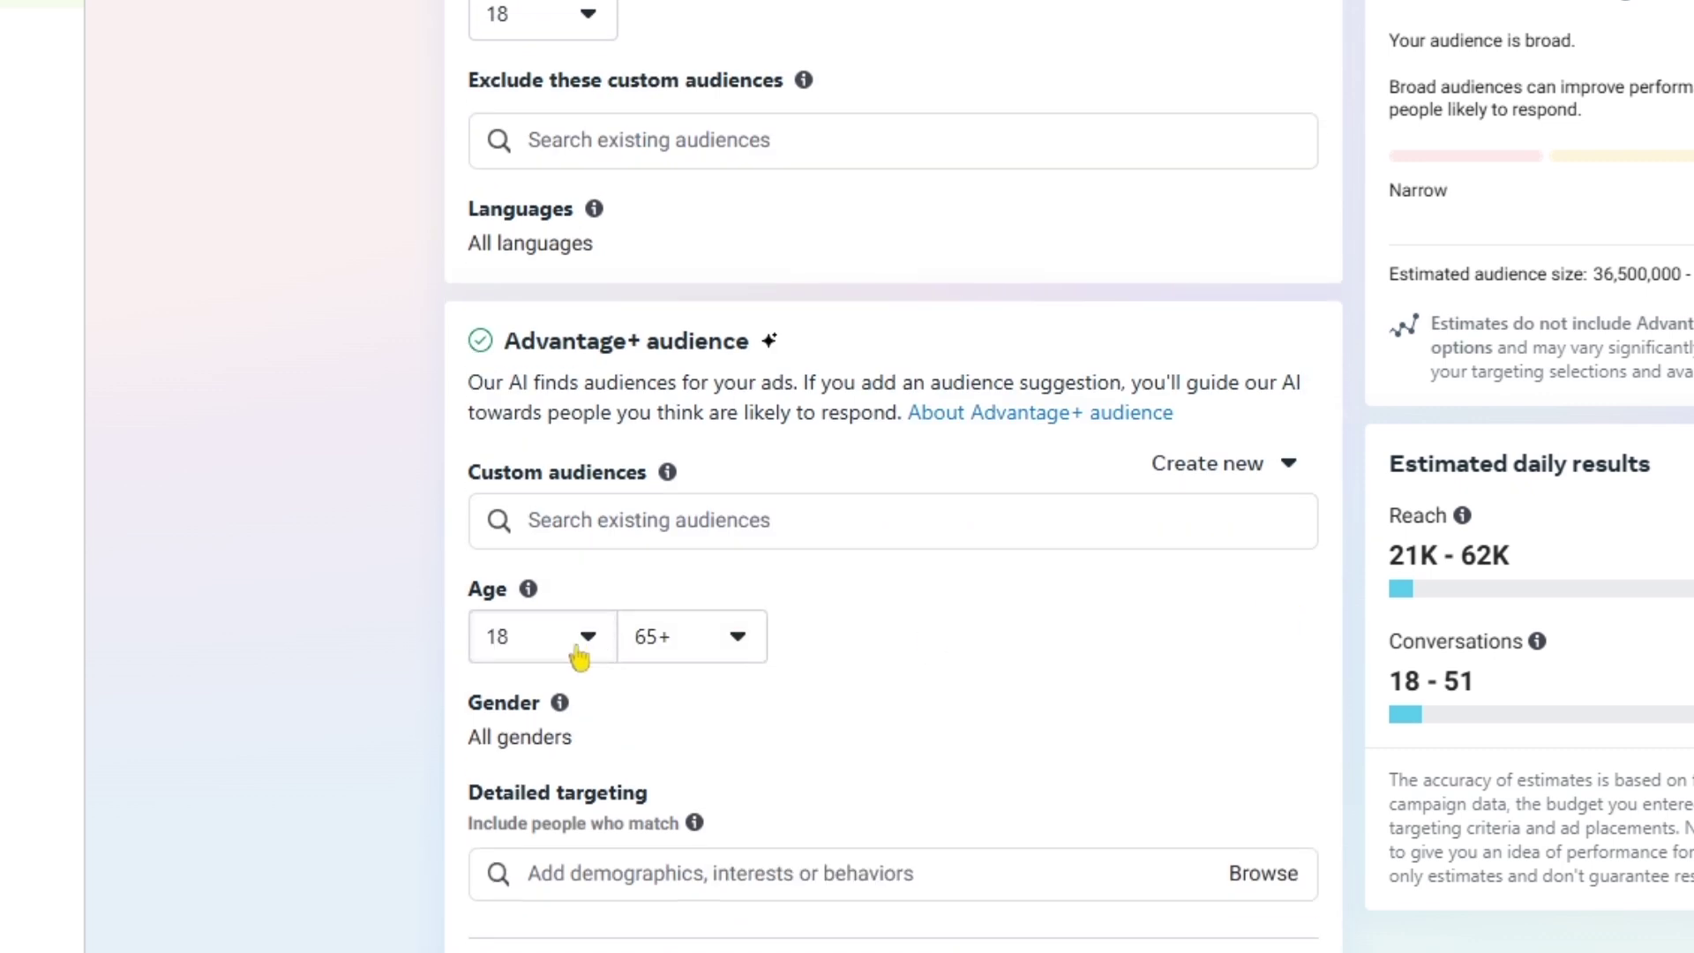
left_click(706, 649)
scroll(800, 903, "up", 10)
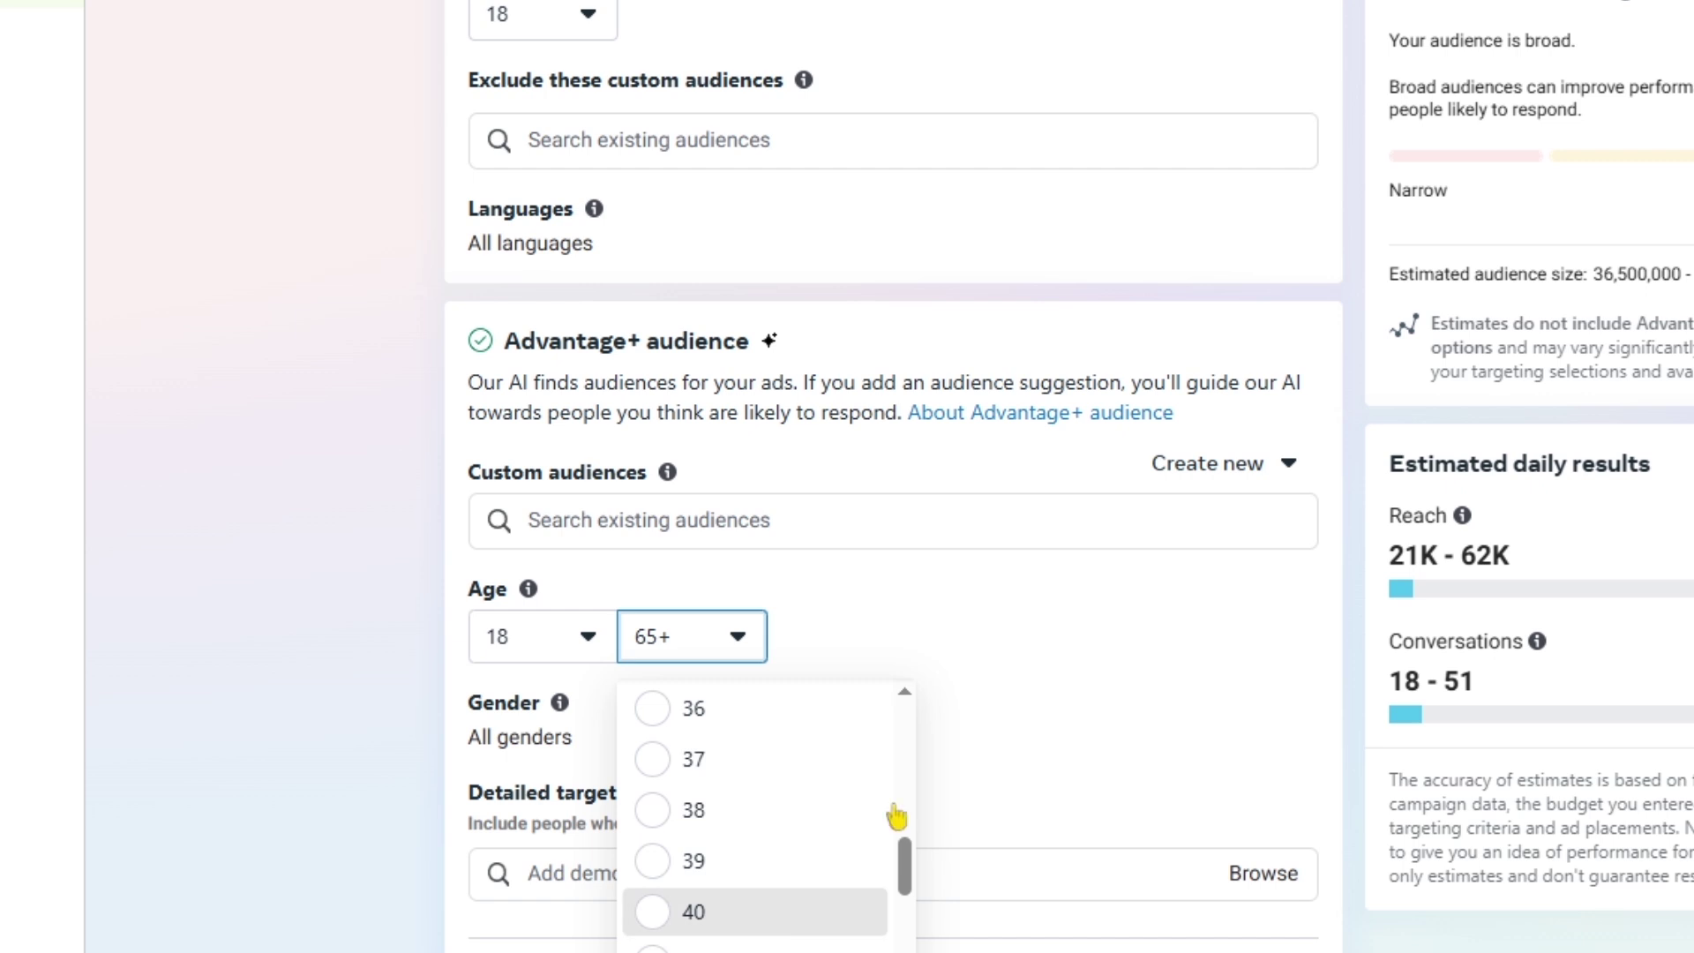
left_click(771, 928)
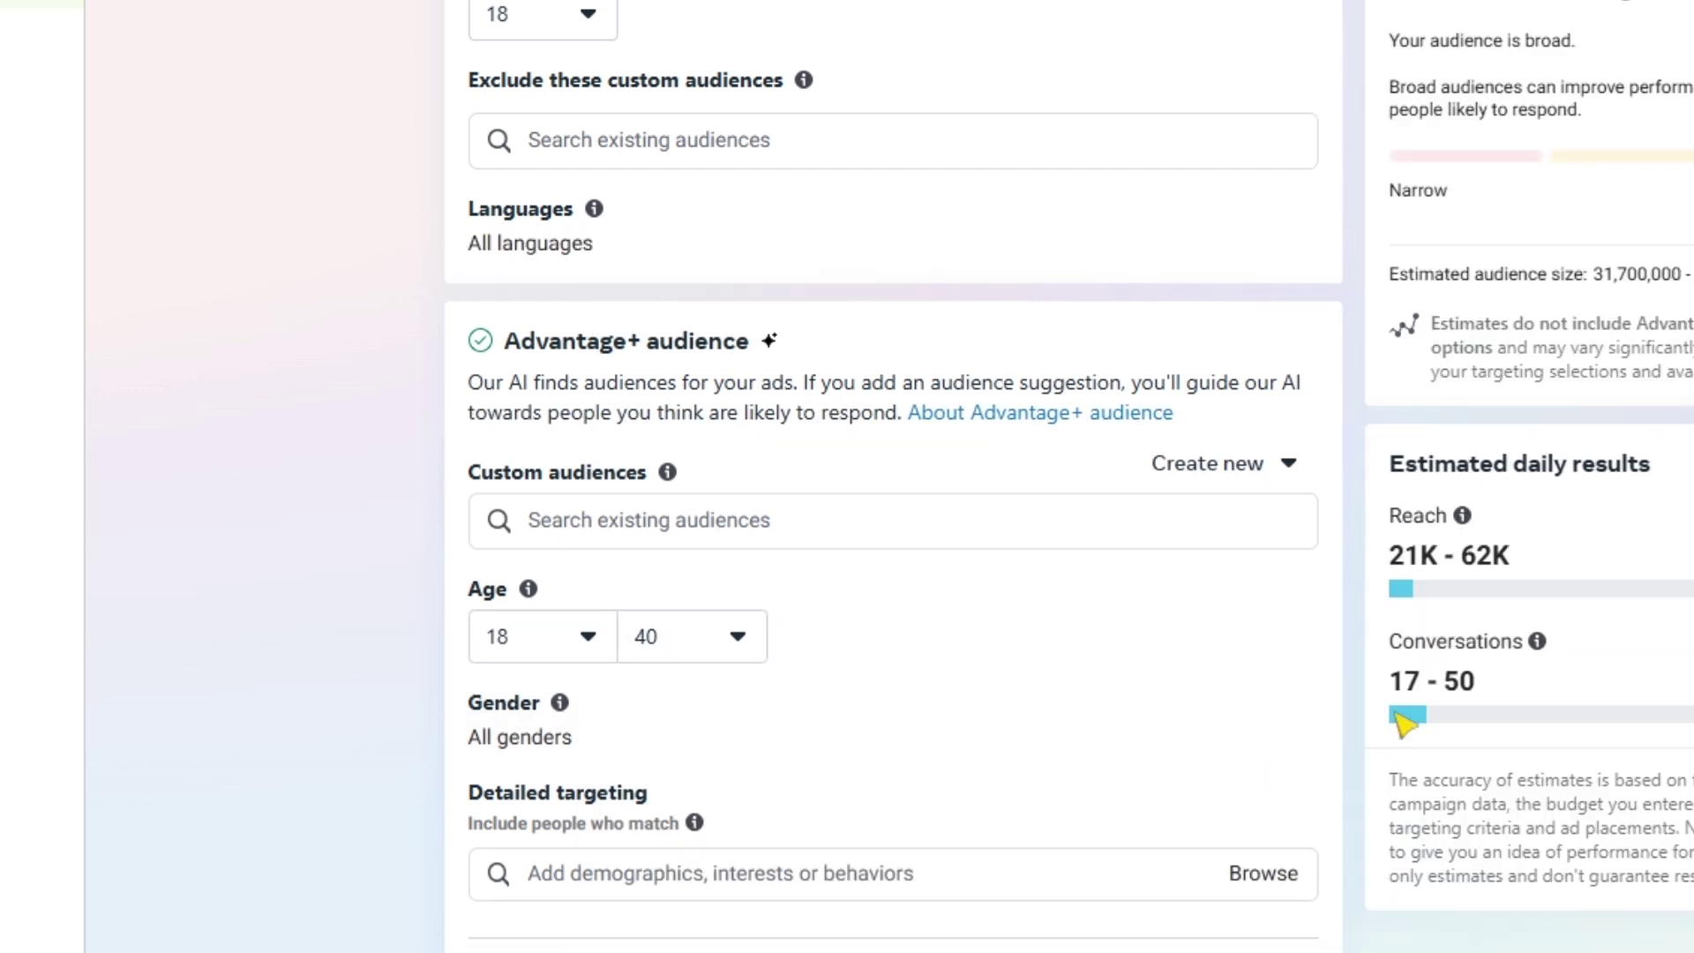
left_click(1274, 706)
left_click(581, 748)
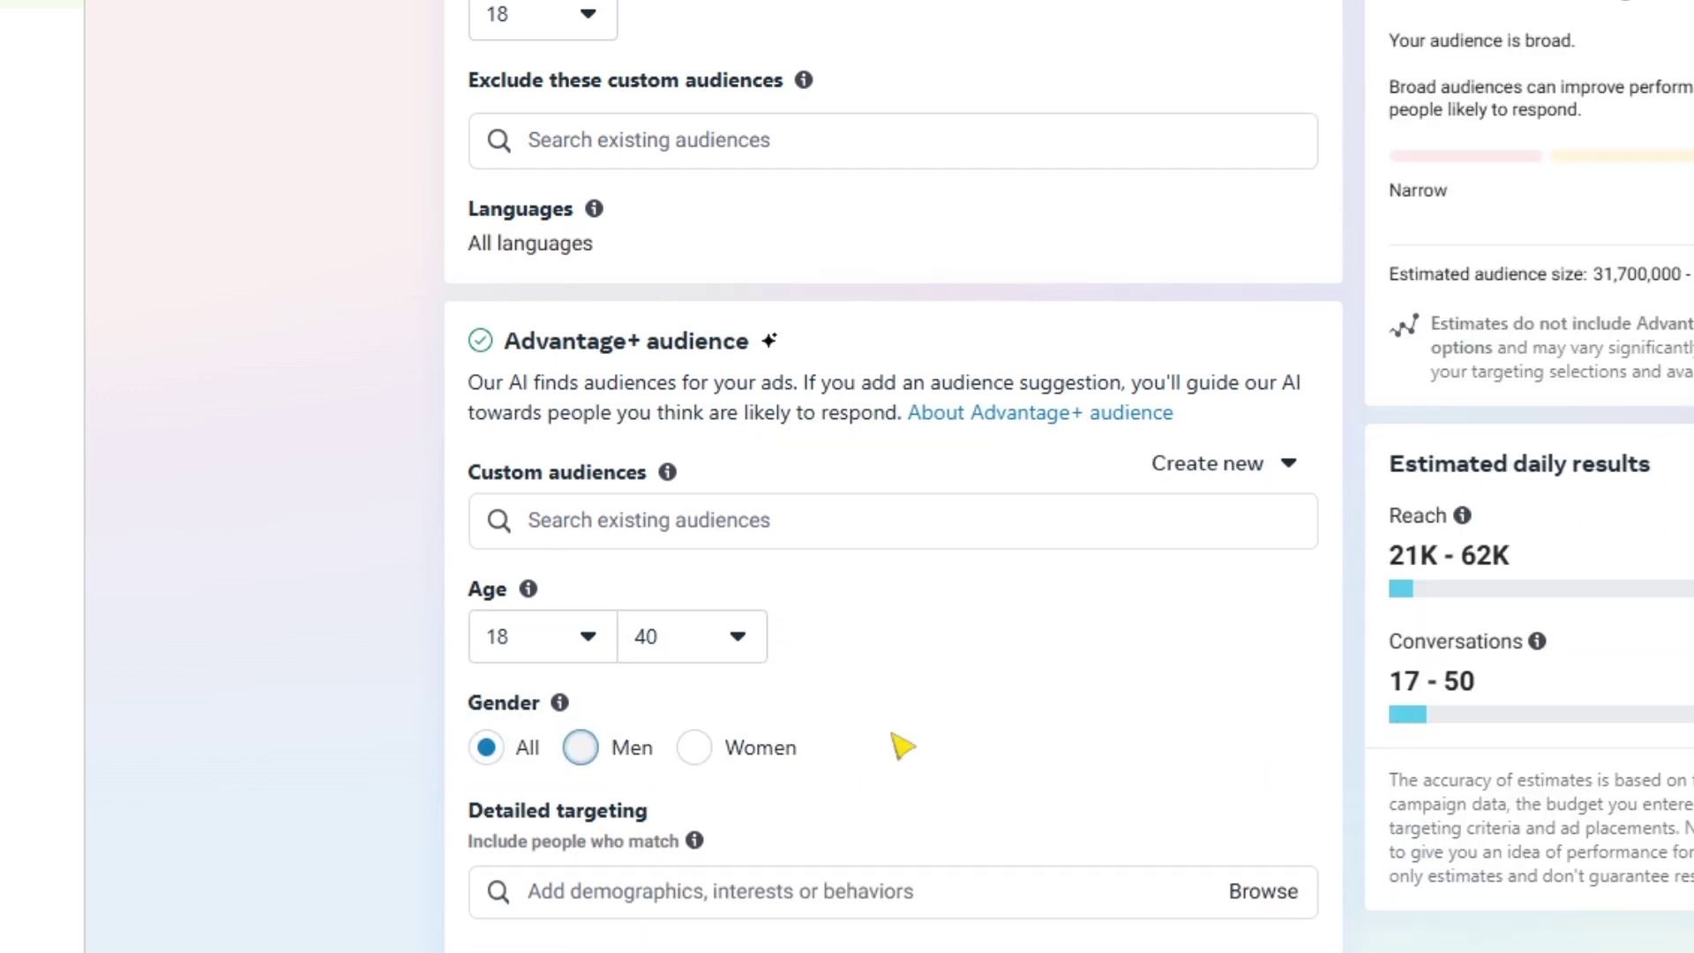
Add the interest Men's clothing (apparel) to the detailed targeting, copying the keyword "Men's Clothing" from the ad brief document
scroll(953, 750, "down", 3)
left_click(746, 632)
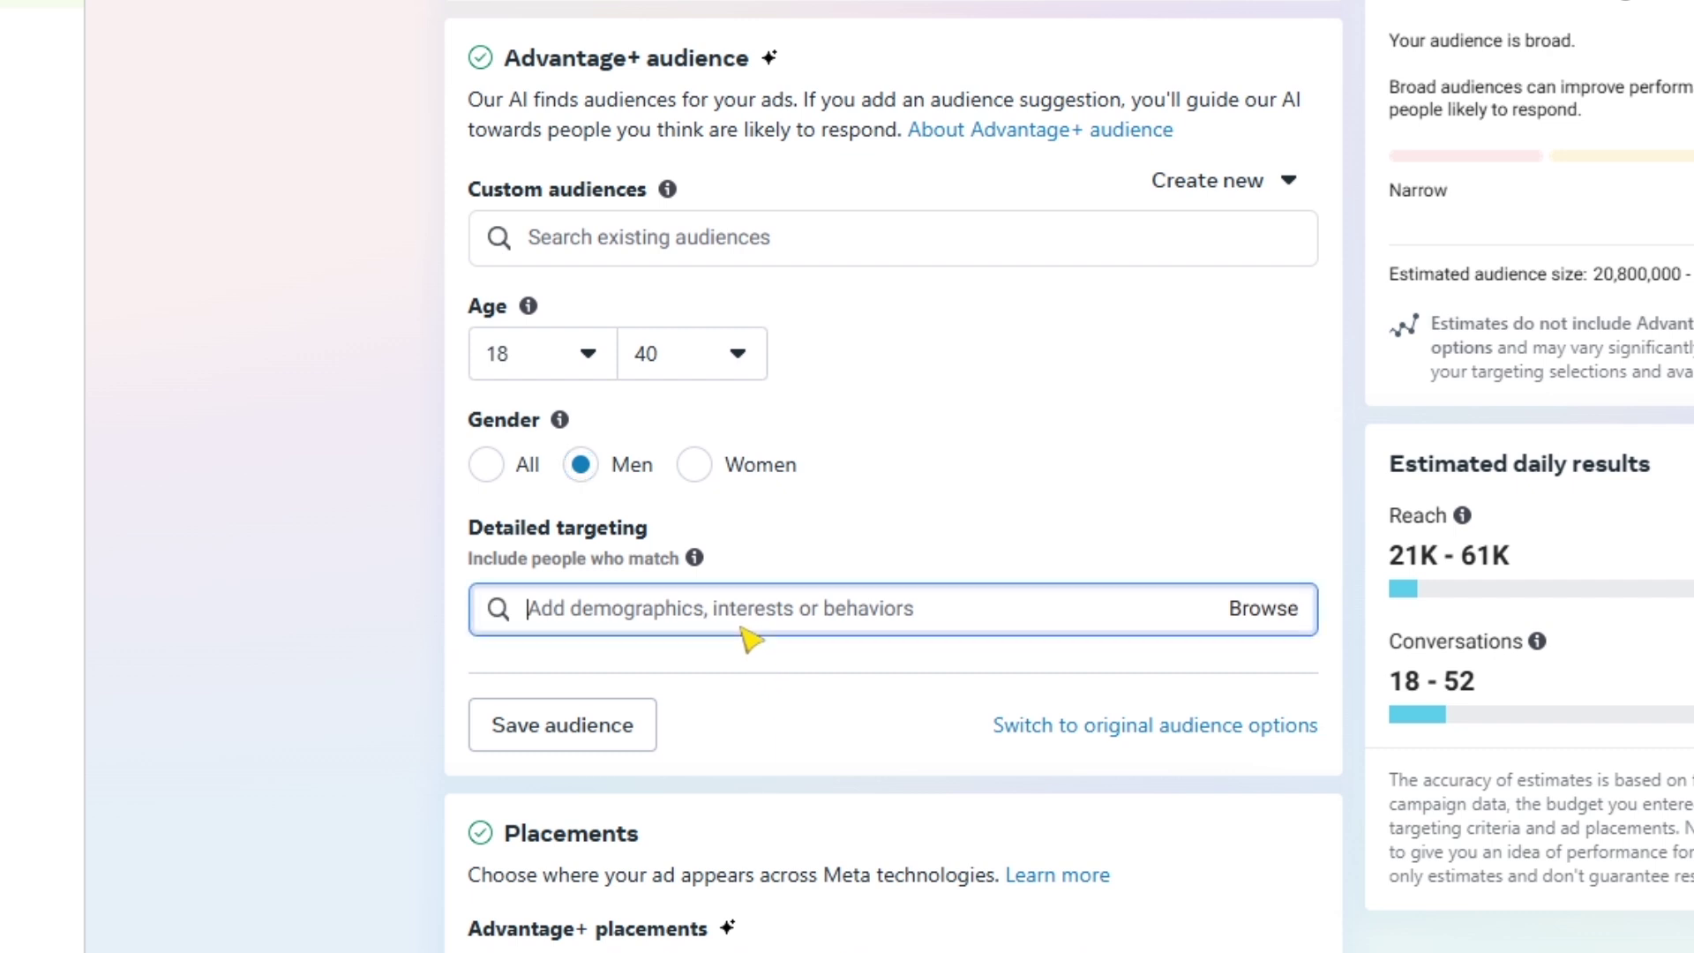
left_click_drag(467, 526, 671, 545)
left_click(680, 605)
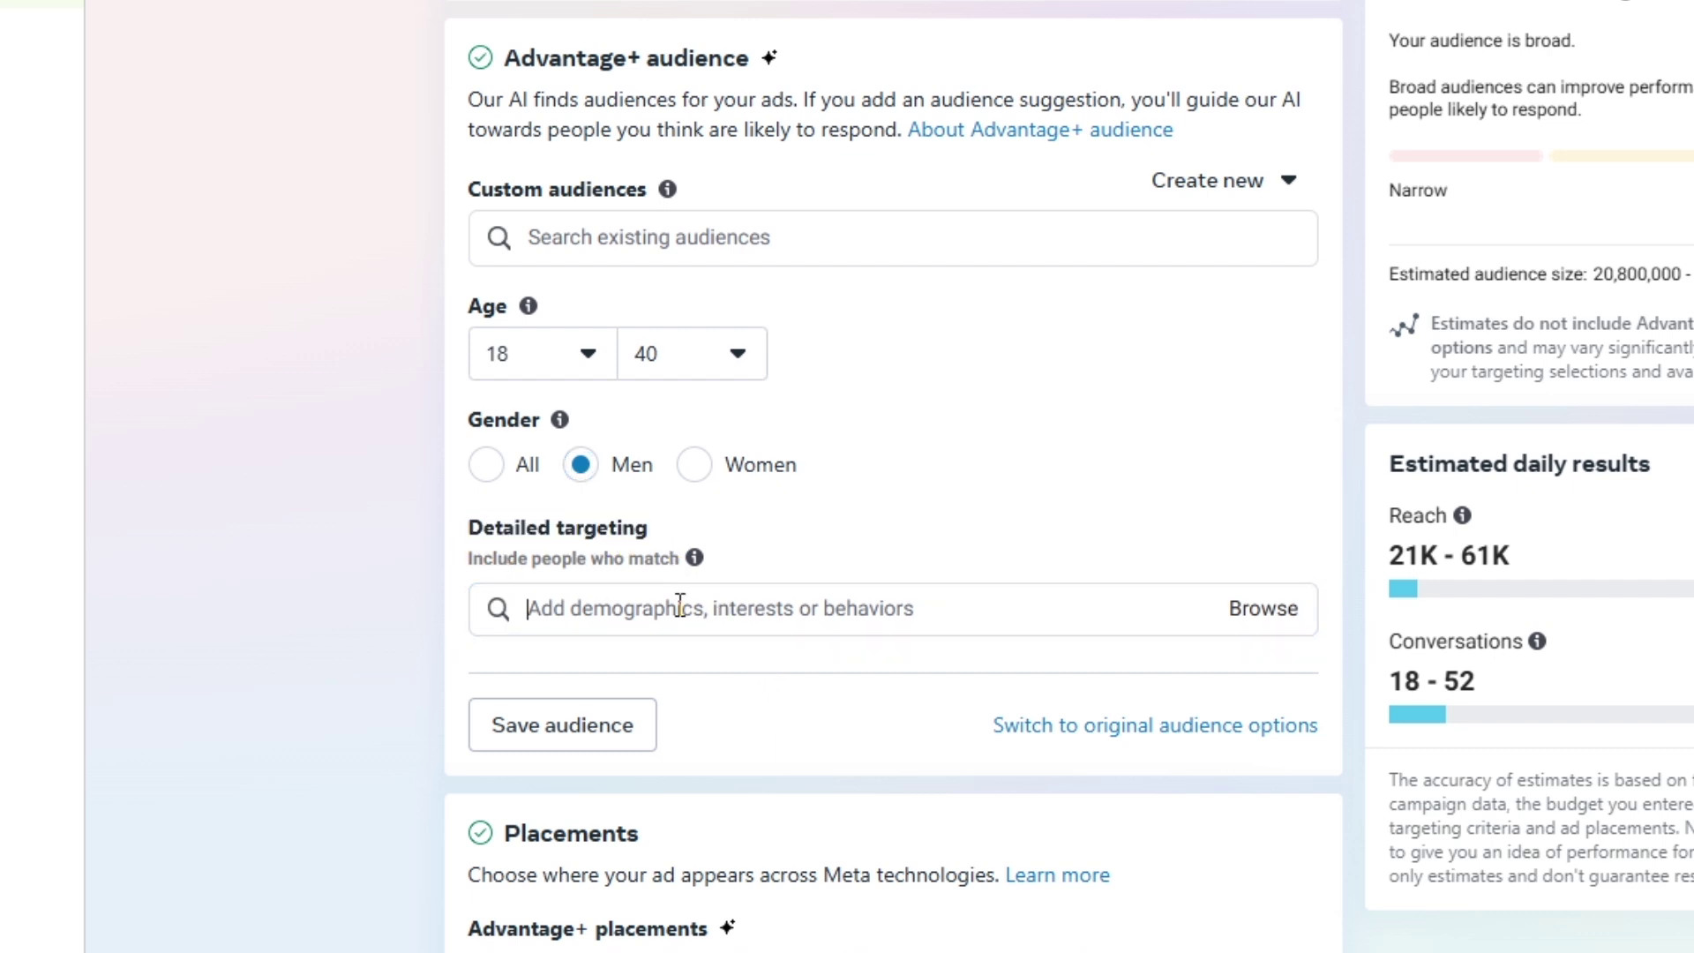
key("alt+Tab")
left_click_drag(427, 691, 634, 697)
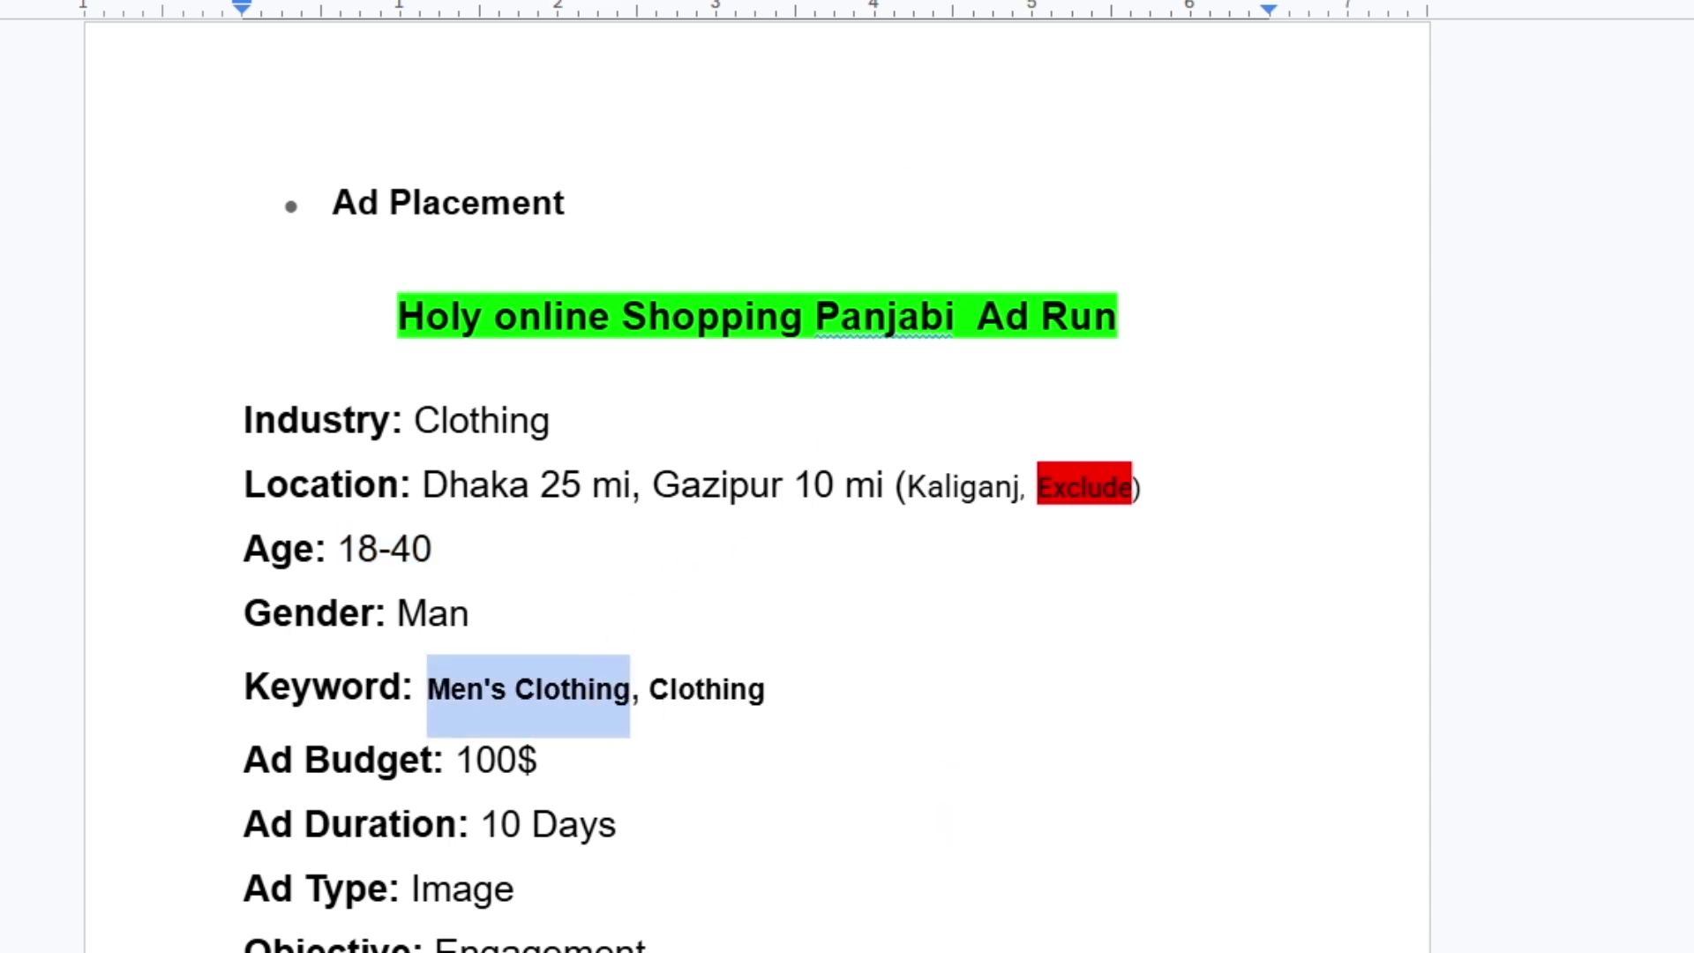
key("ctrl+c")
key("alt+Tab")
key("ctrl+v")
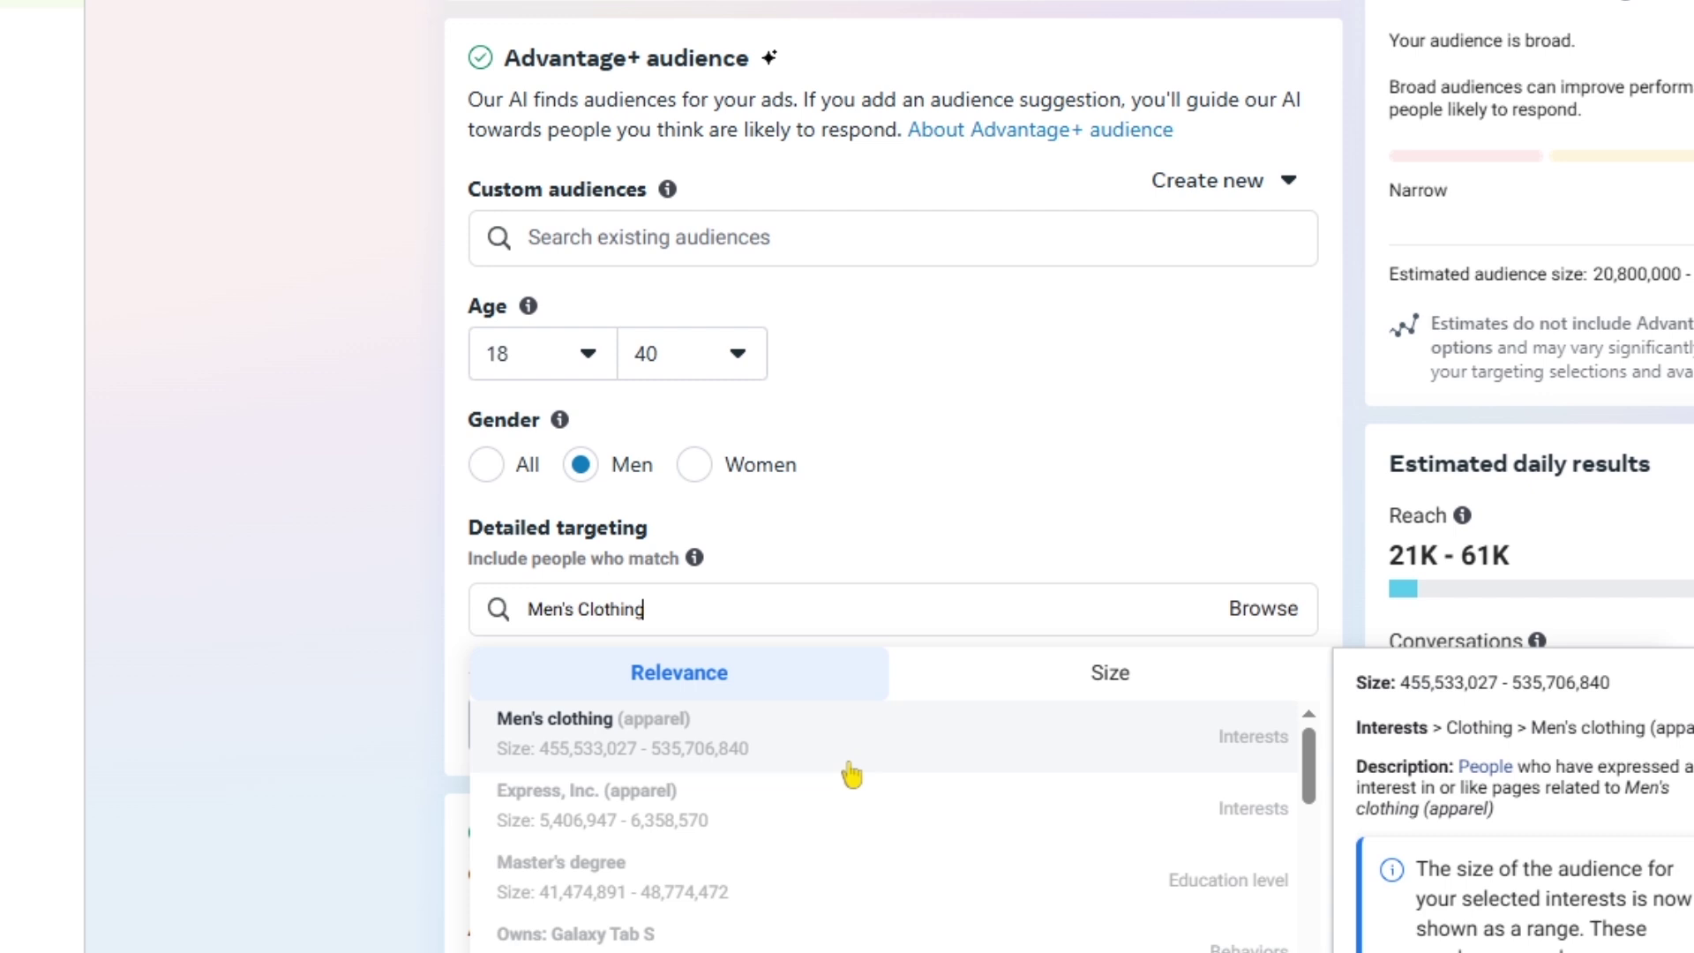
left_click(621, 739)
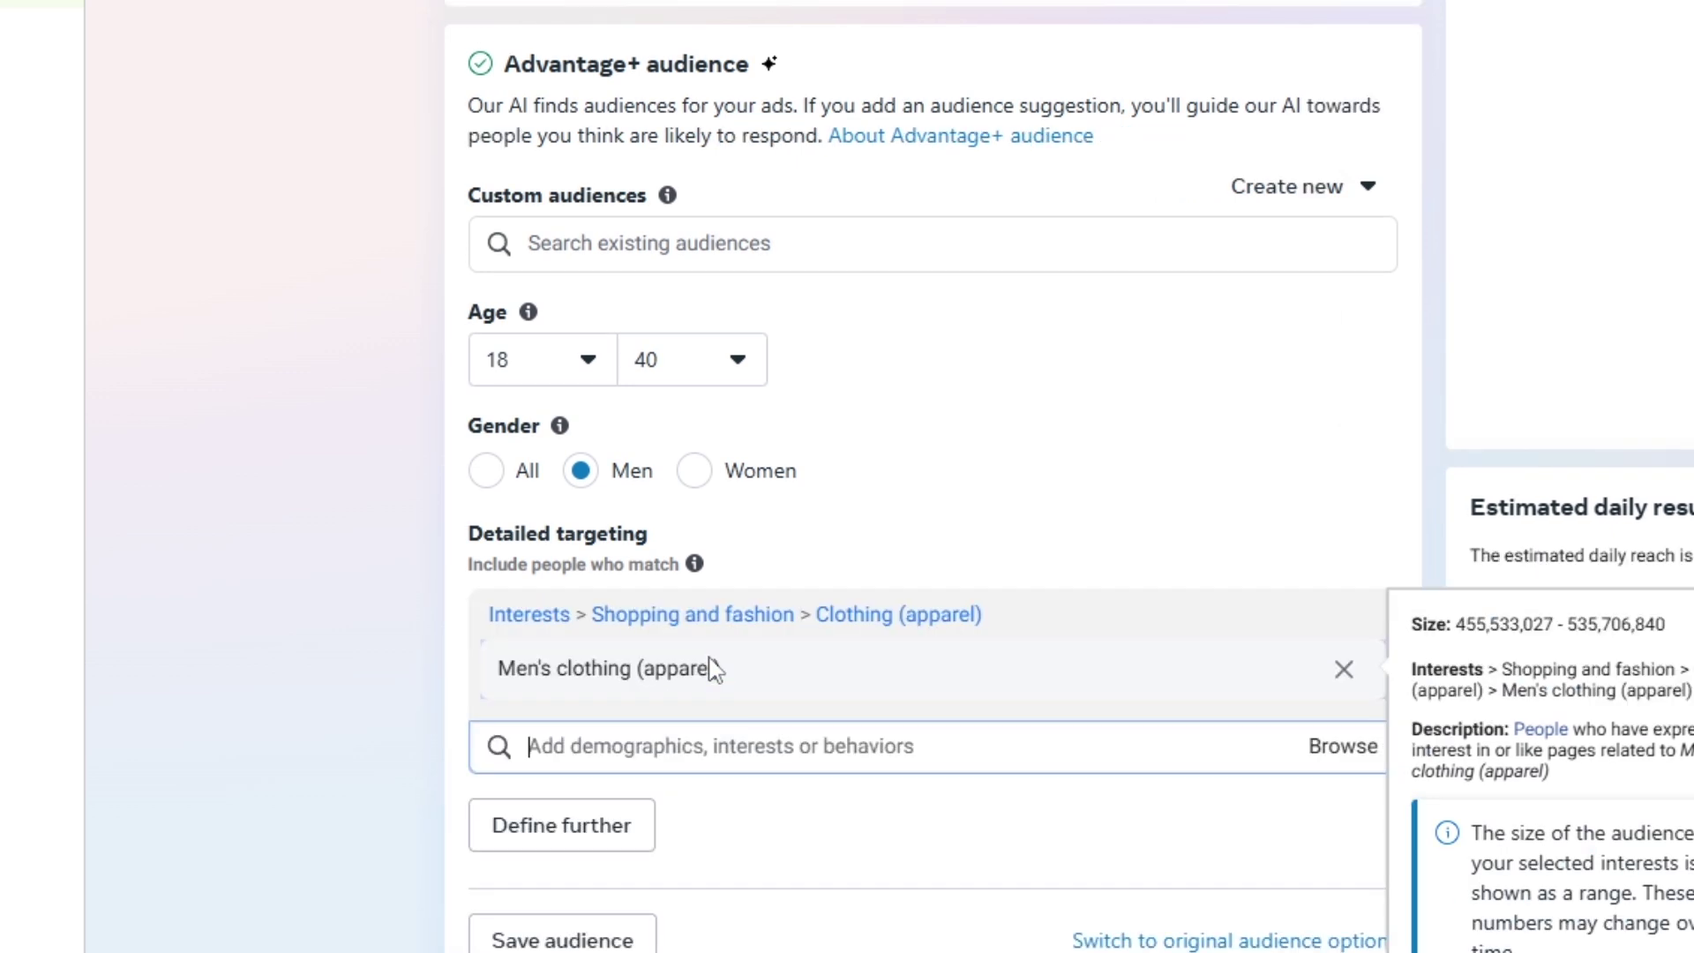
Add the brief's second keyword as the interest Clothing (apparel), plus the interest Shopping, to the detailed targeting
left_click(768, 746)
key("alt+Tab")
left_click(705, 697)
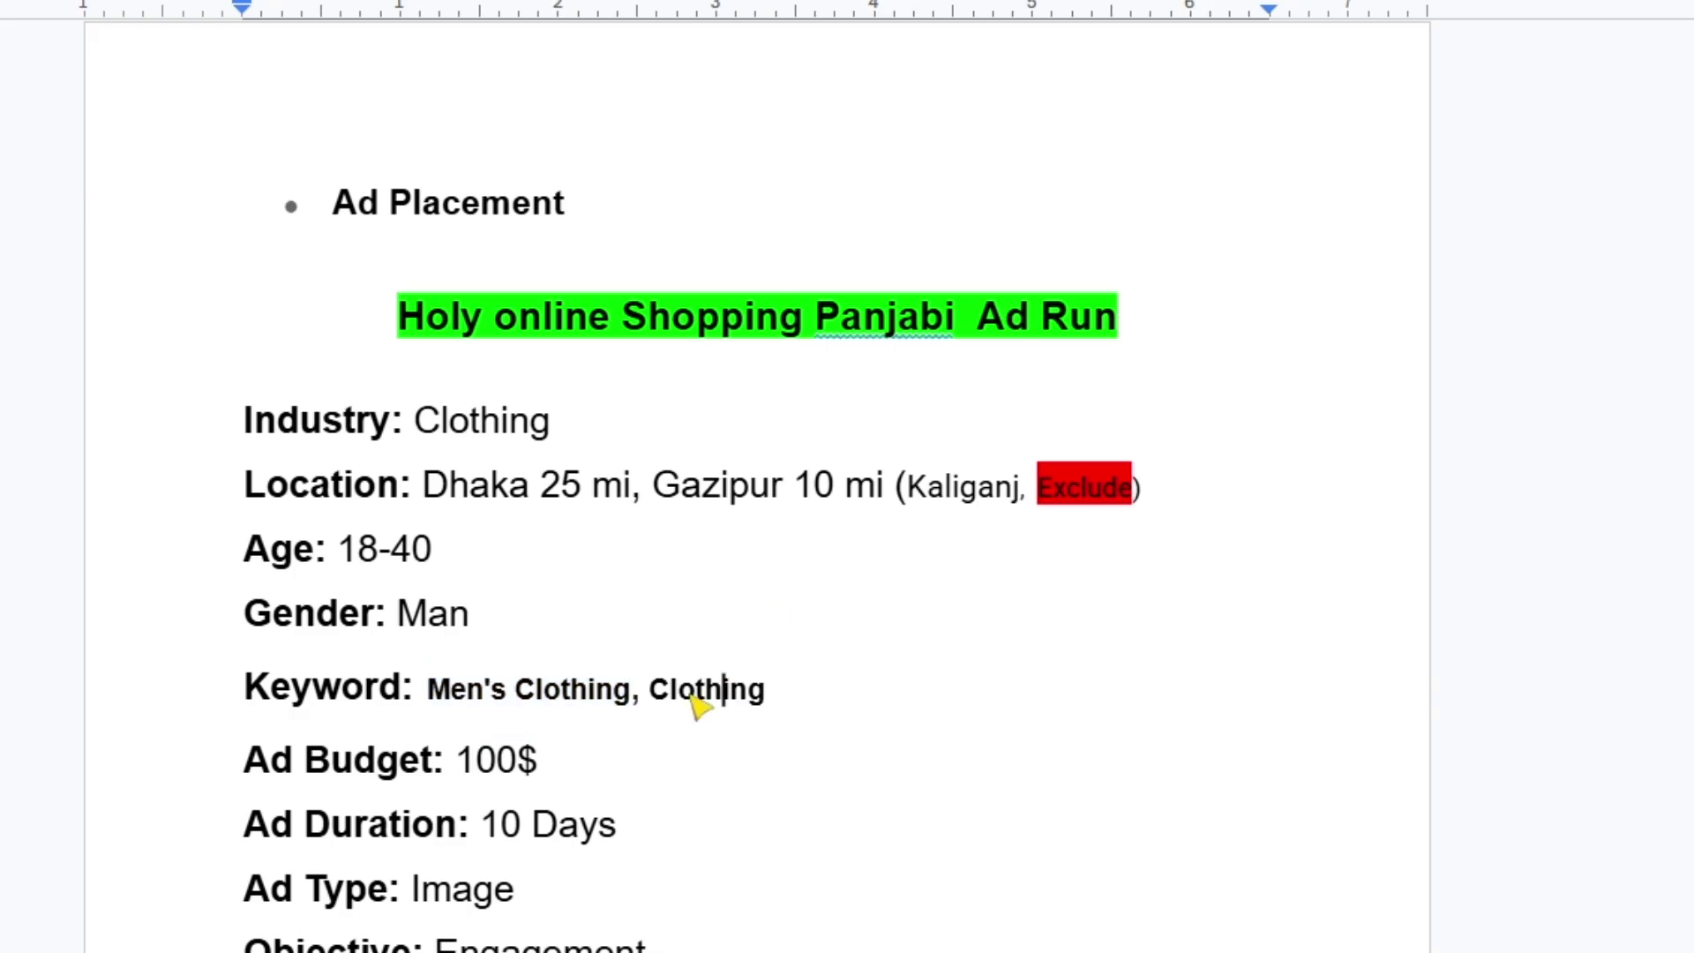
left_click_drag(654, 696, 803, 701)
key("ctrl+c")
key("alt+Tab")
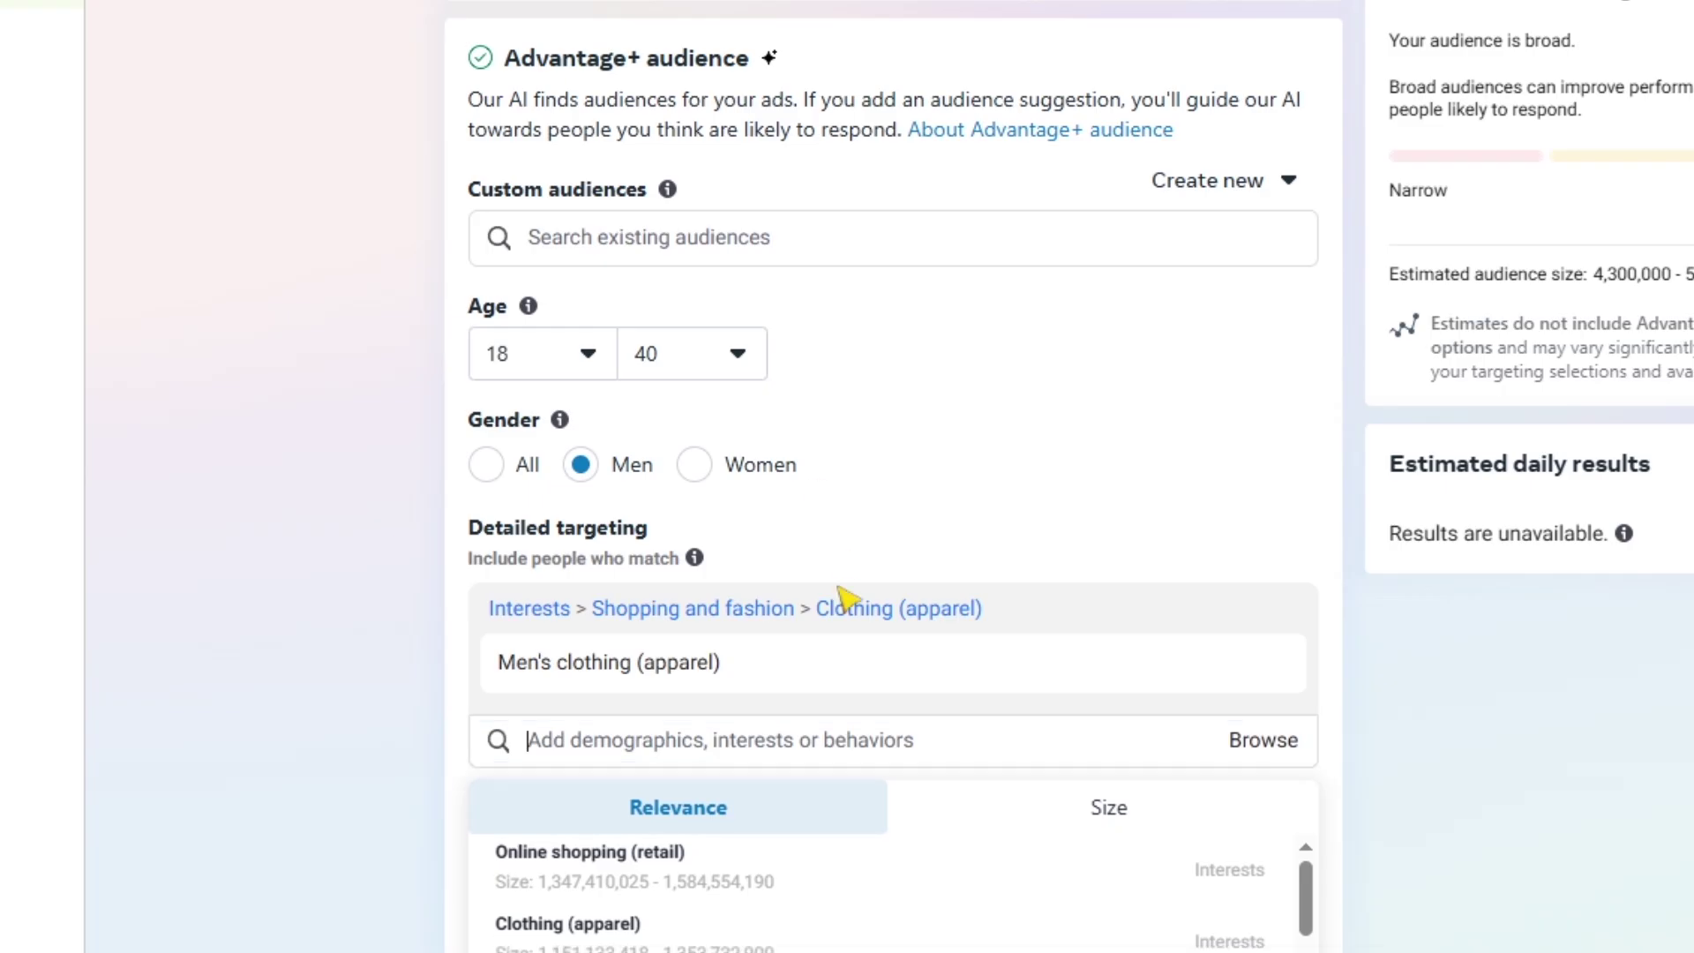
key("ctrl+v")
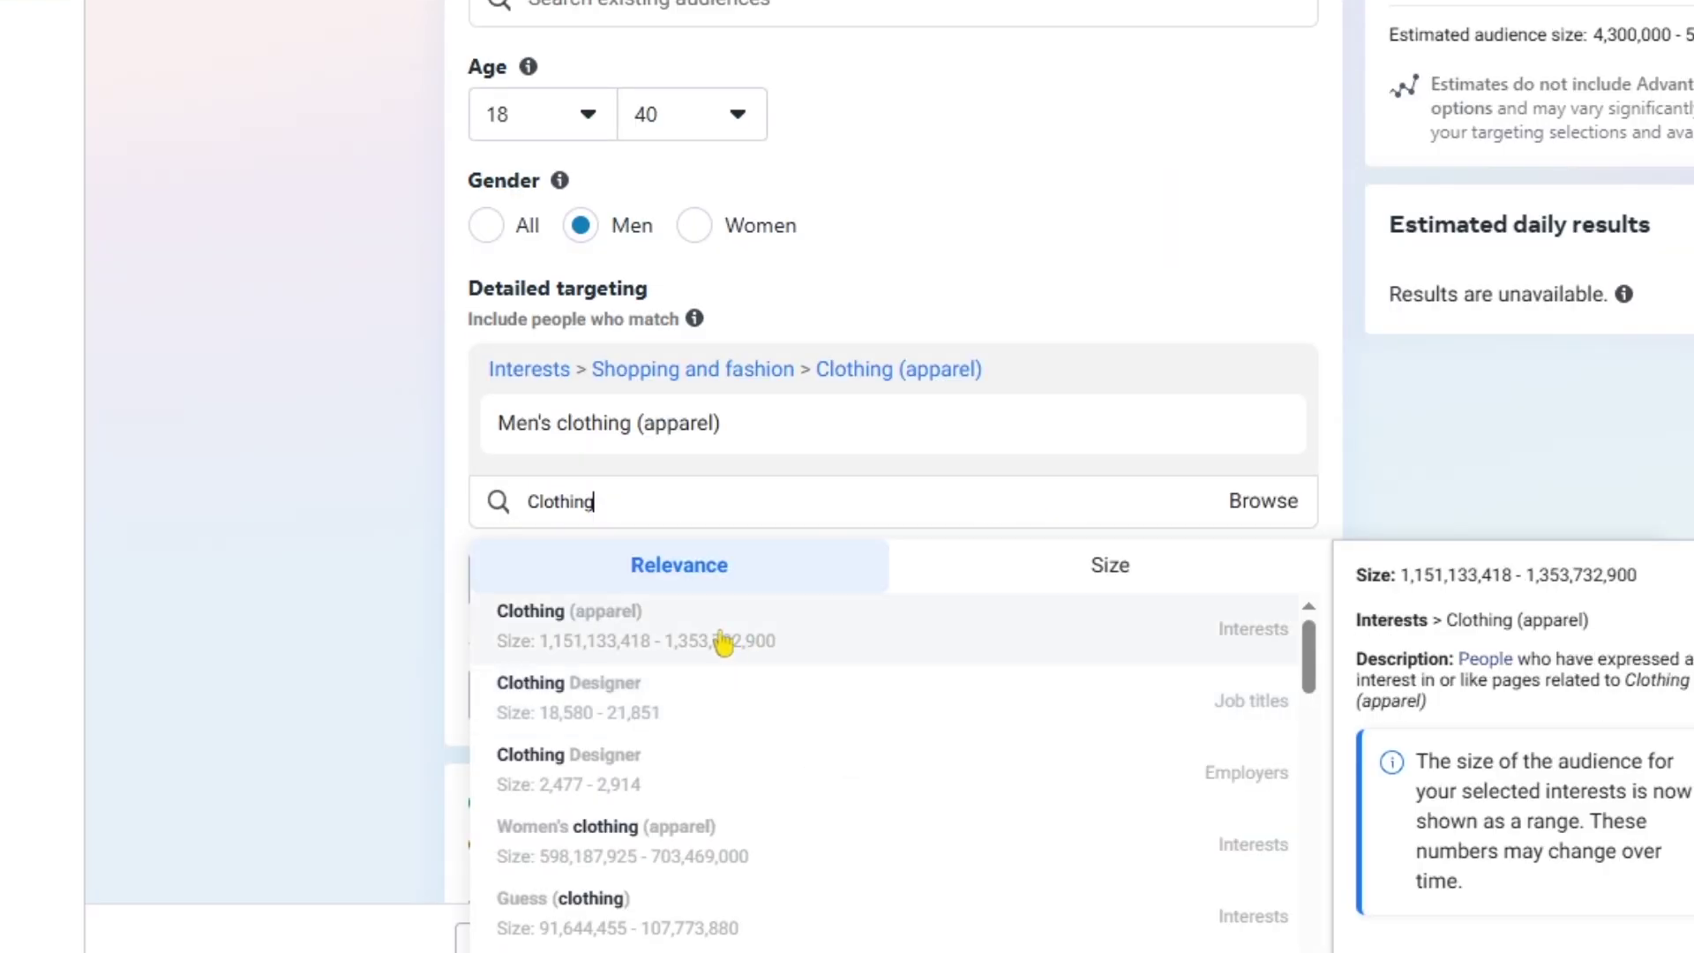
left_click(722, 641)
type("sho")
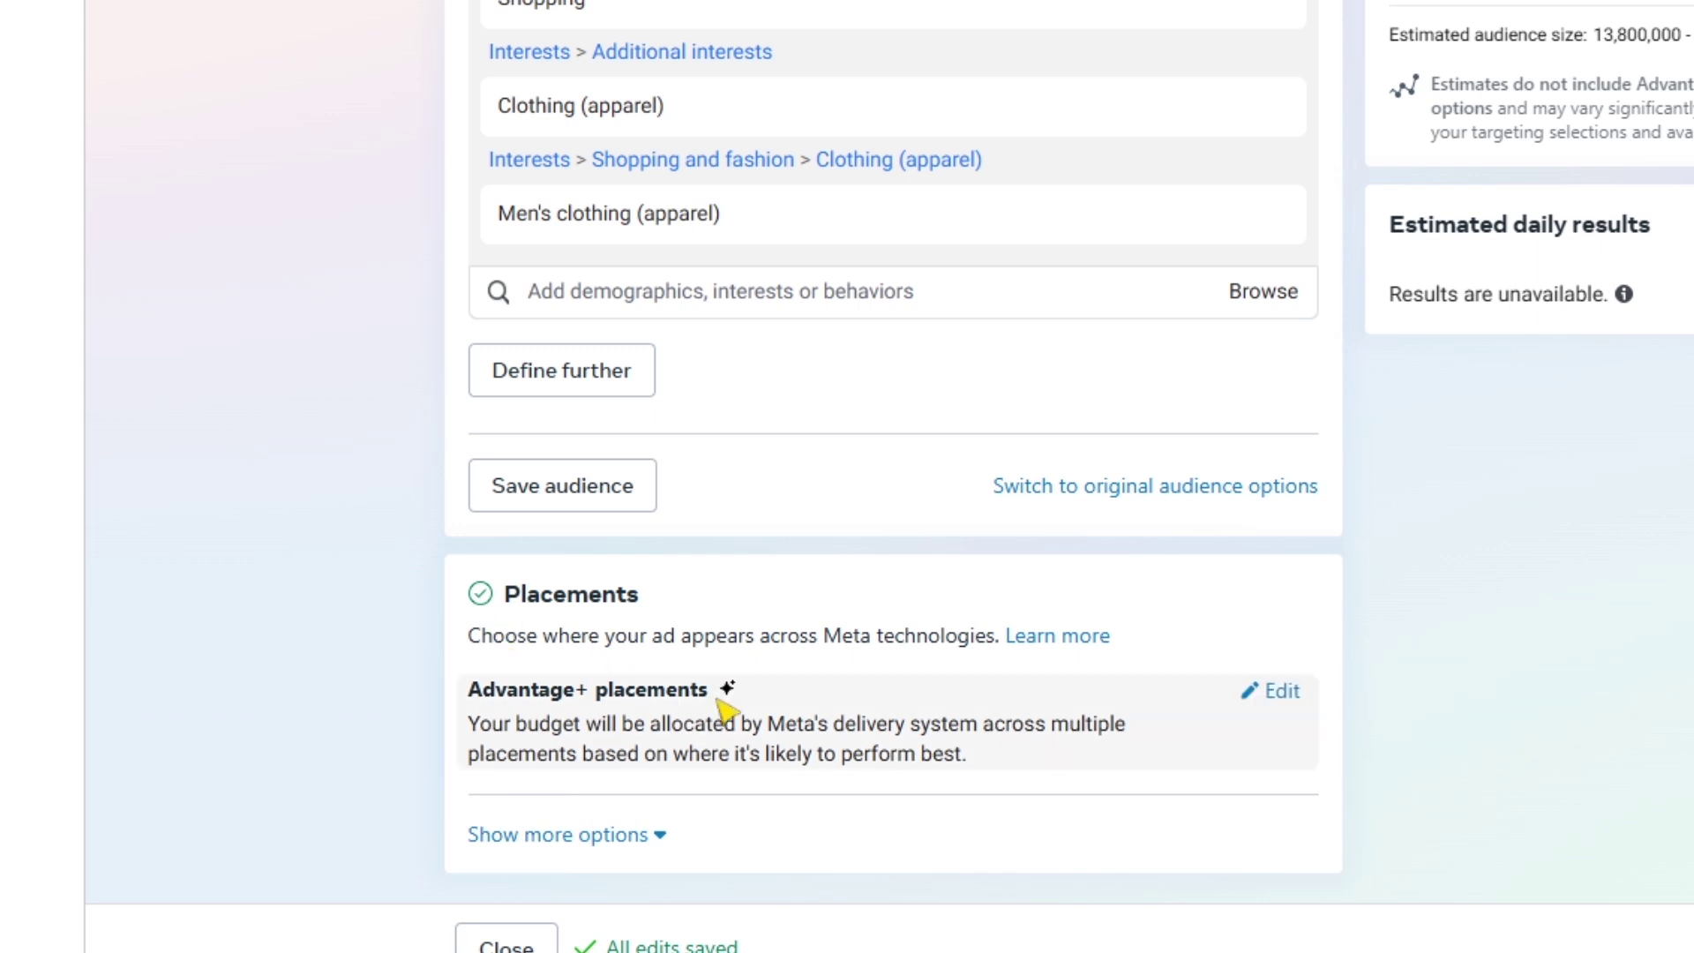
Switch the ad set from Advantage+ placements to manual placements and deselect the Instagram platform
left_click(1278, 695)
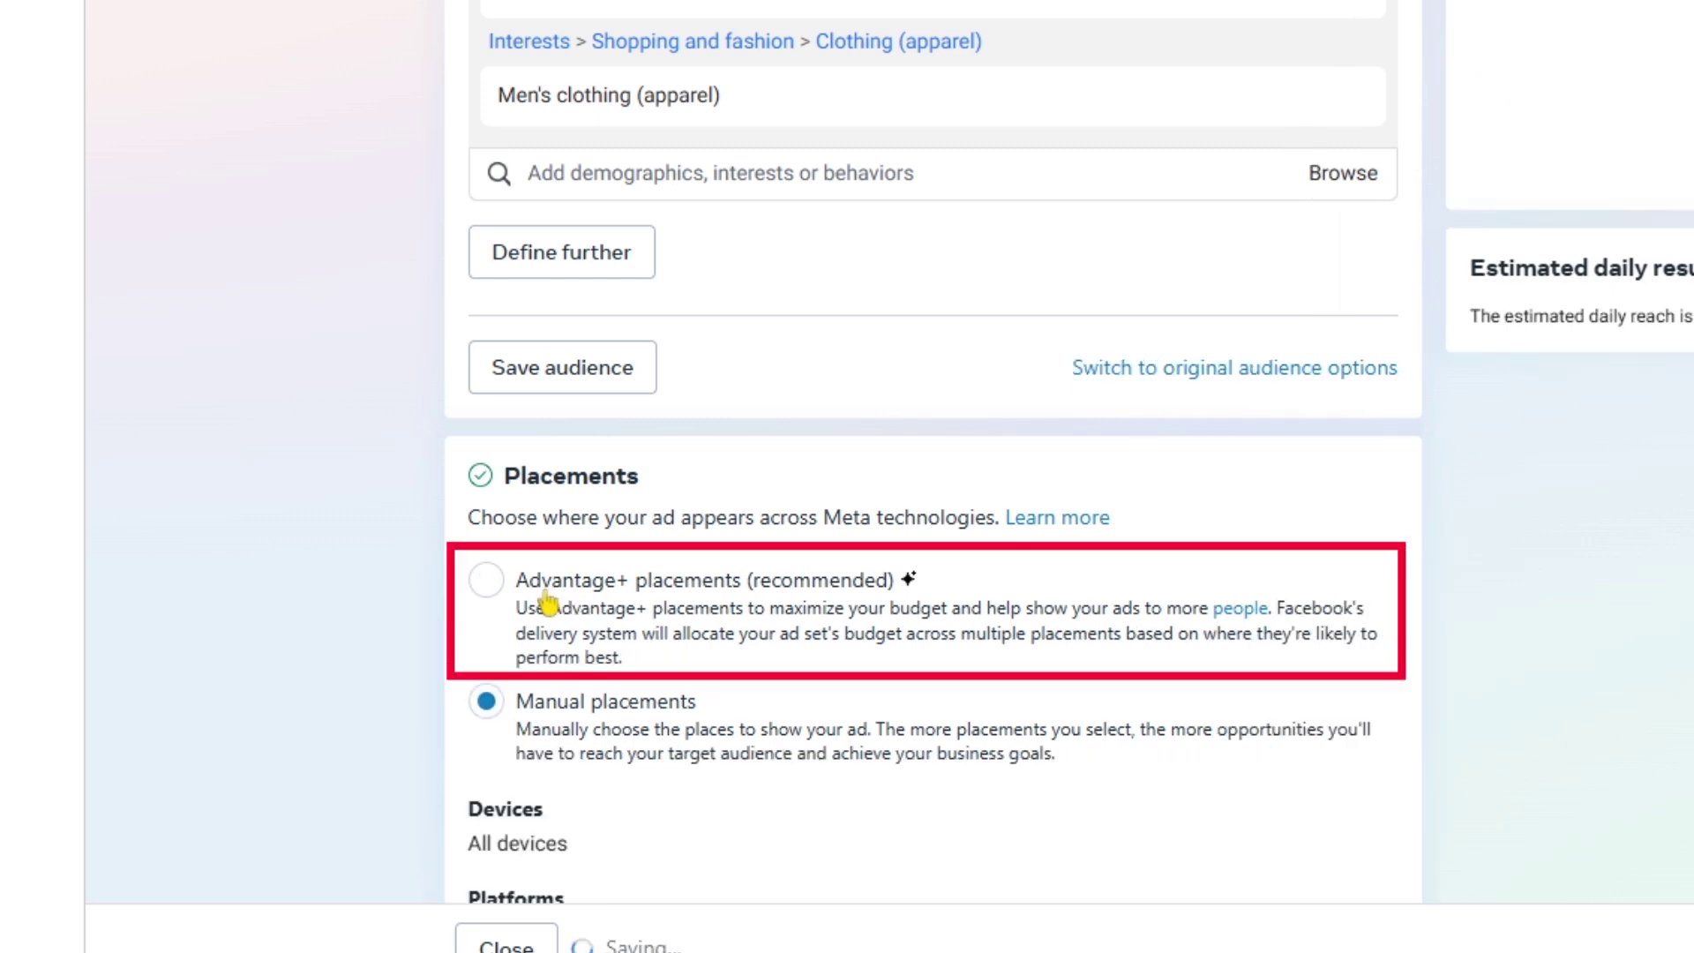
scroll(750, 599, "down", 2)
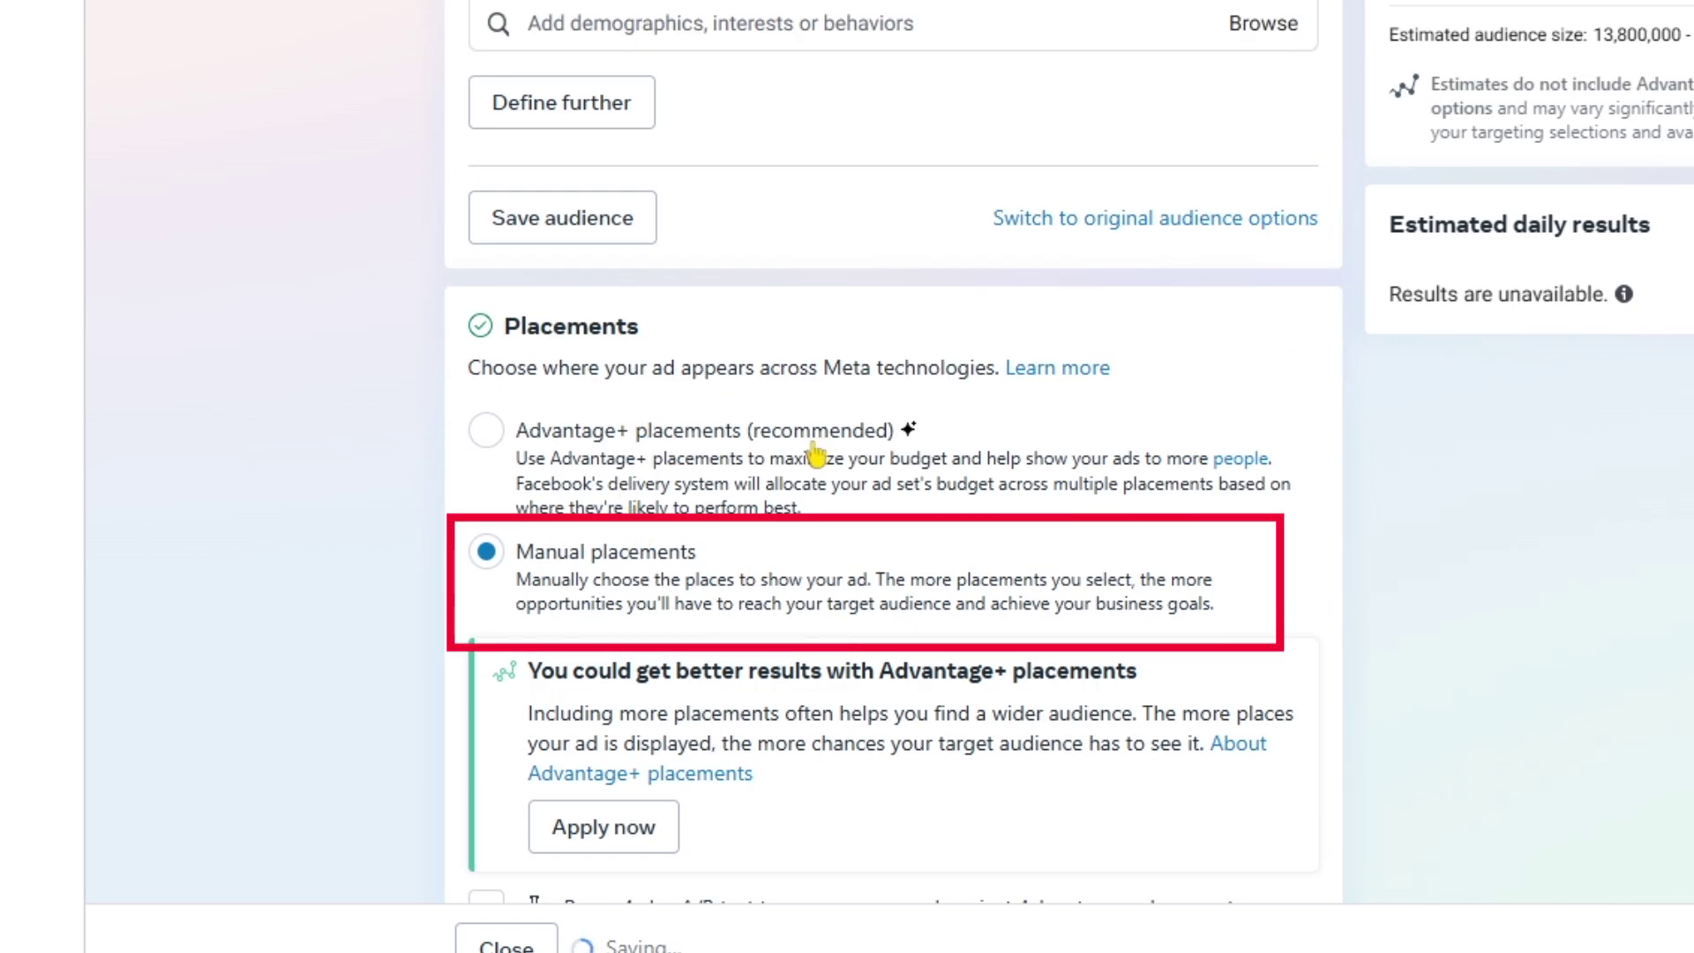
left_click_drag(743, 435, 907, 436)
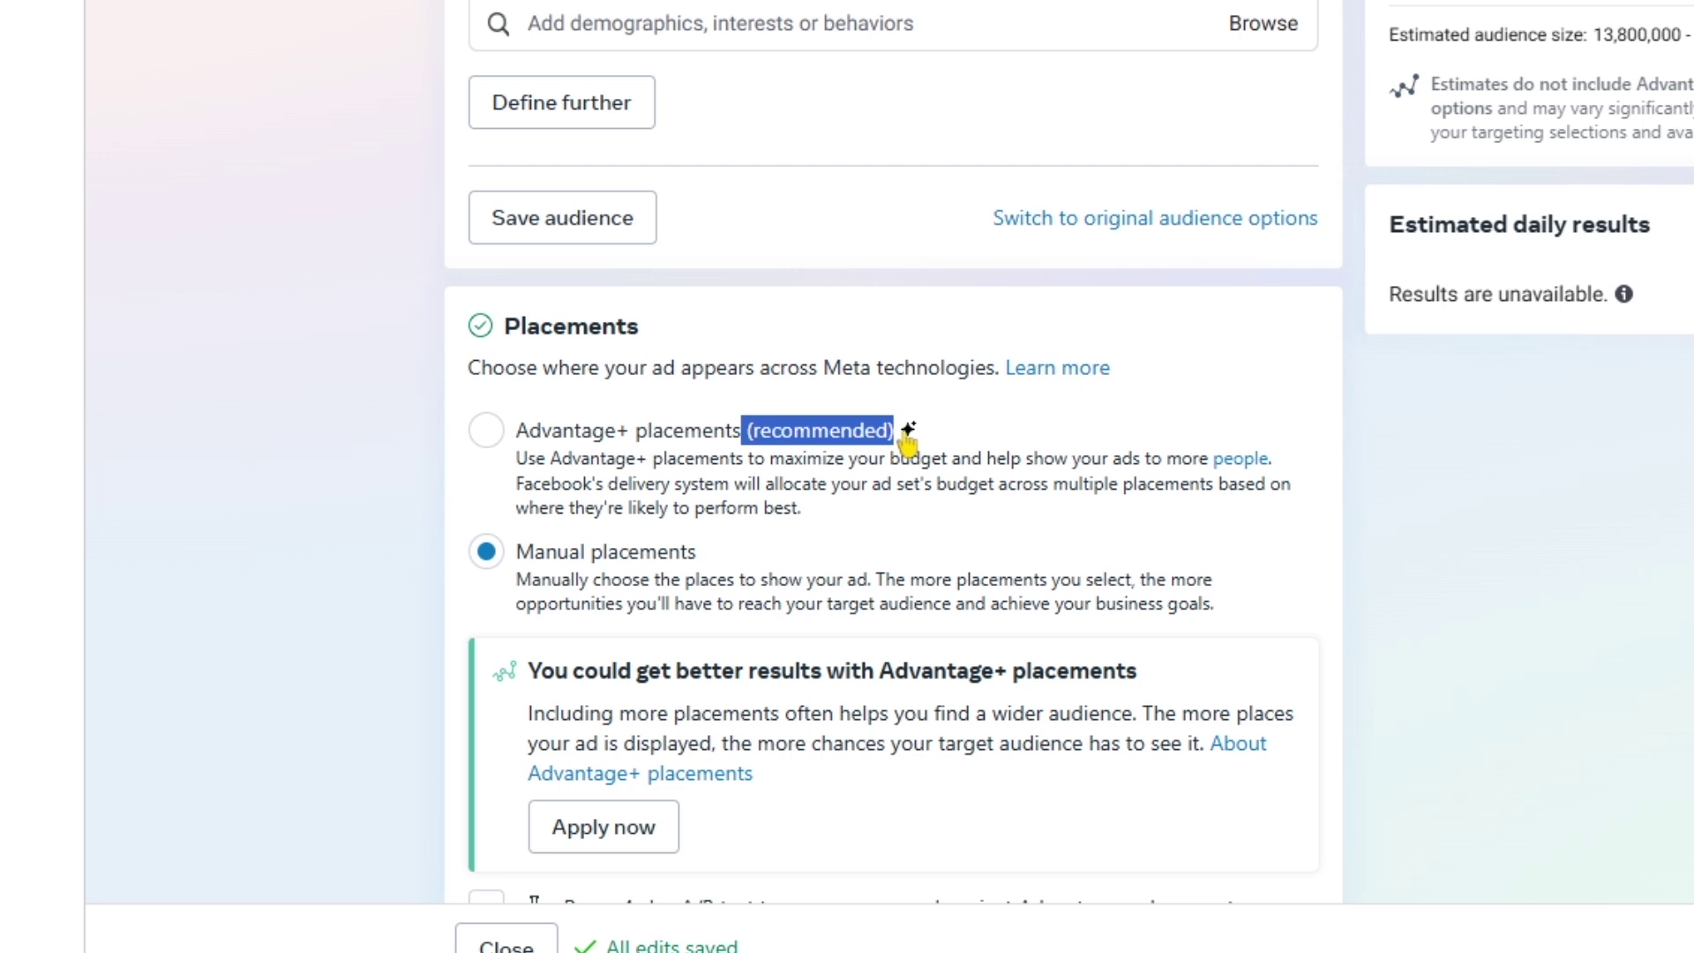
left_click(1002, 442)
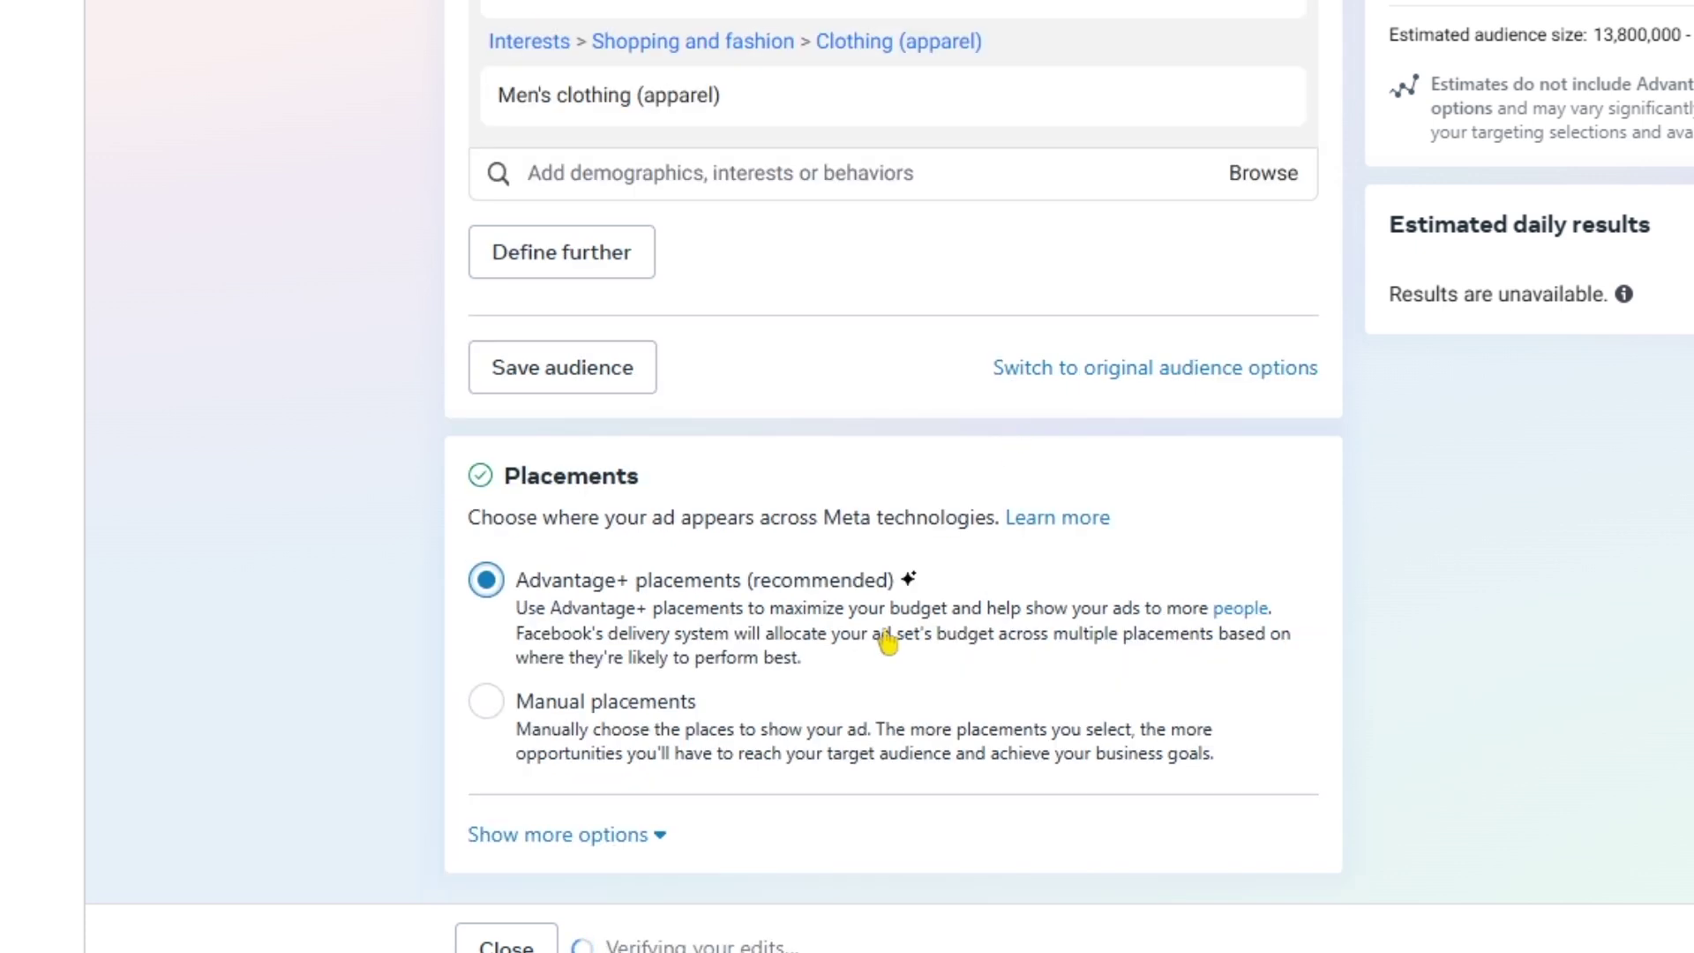
left_click(494, 704)
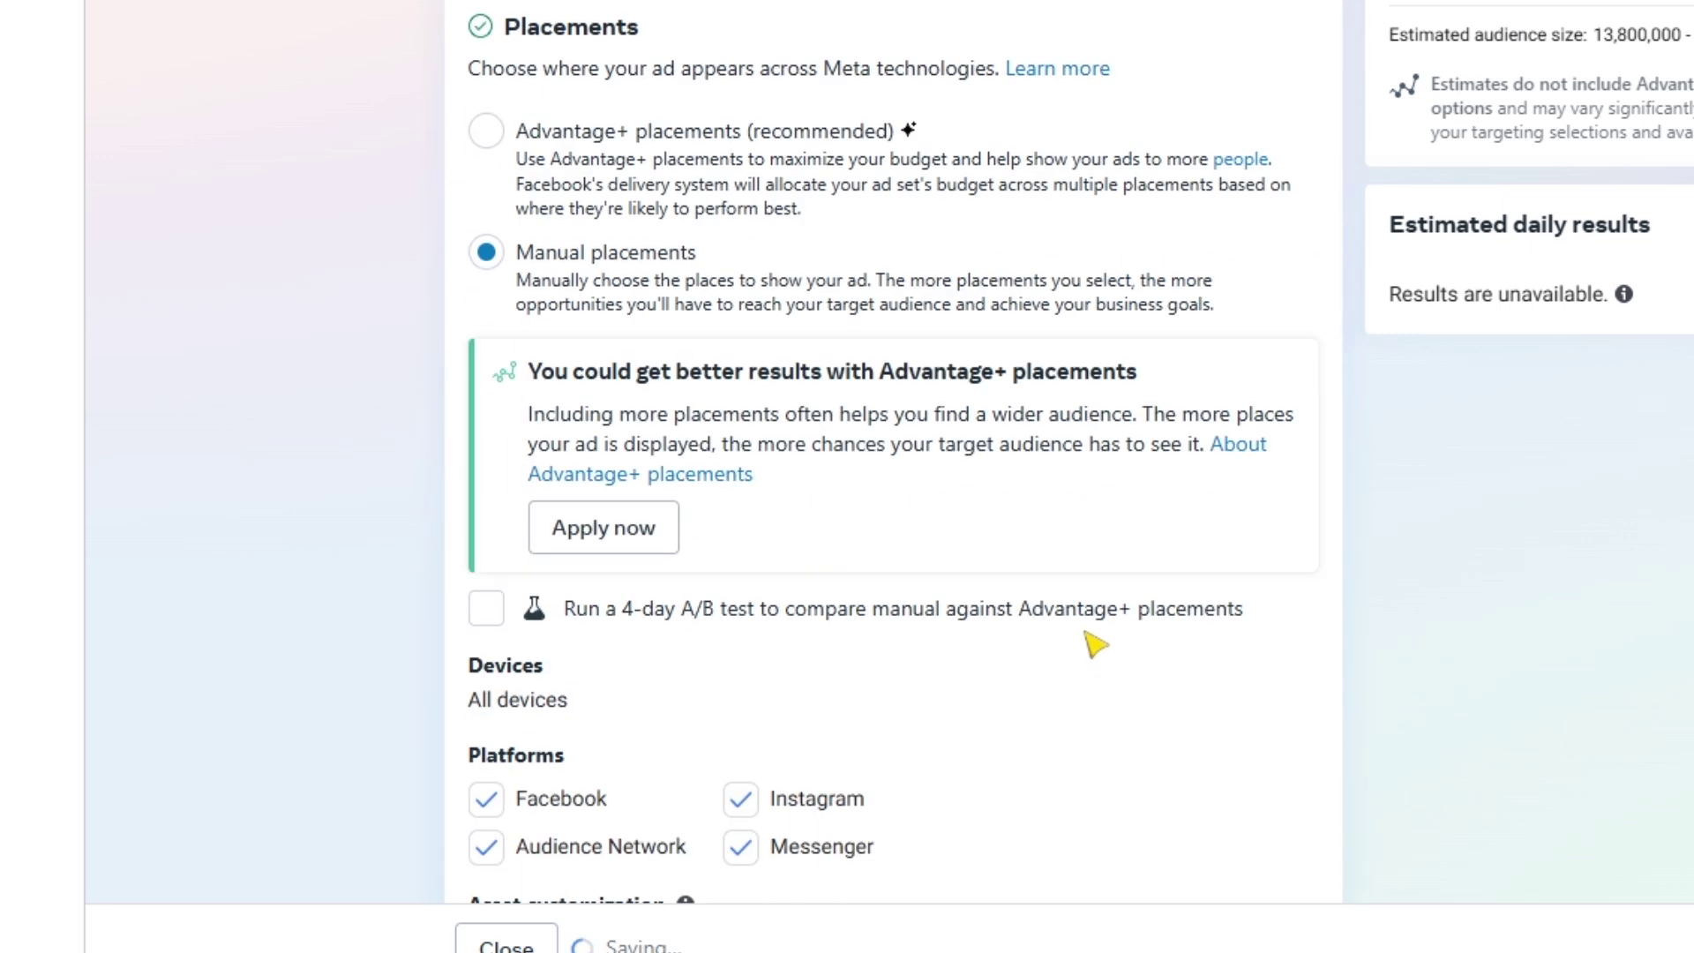
scroll(1092, 643, "down", 5)
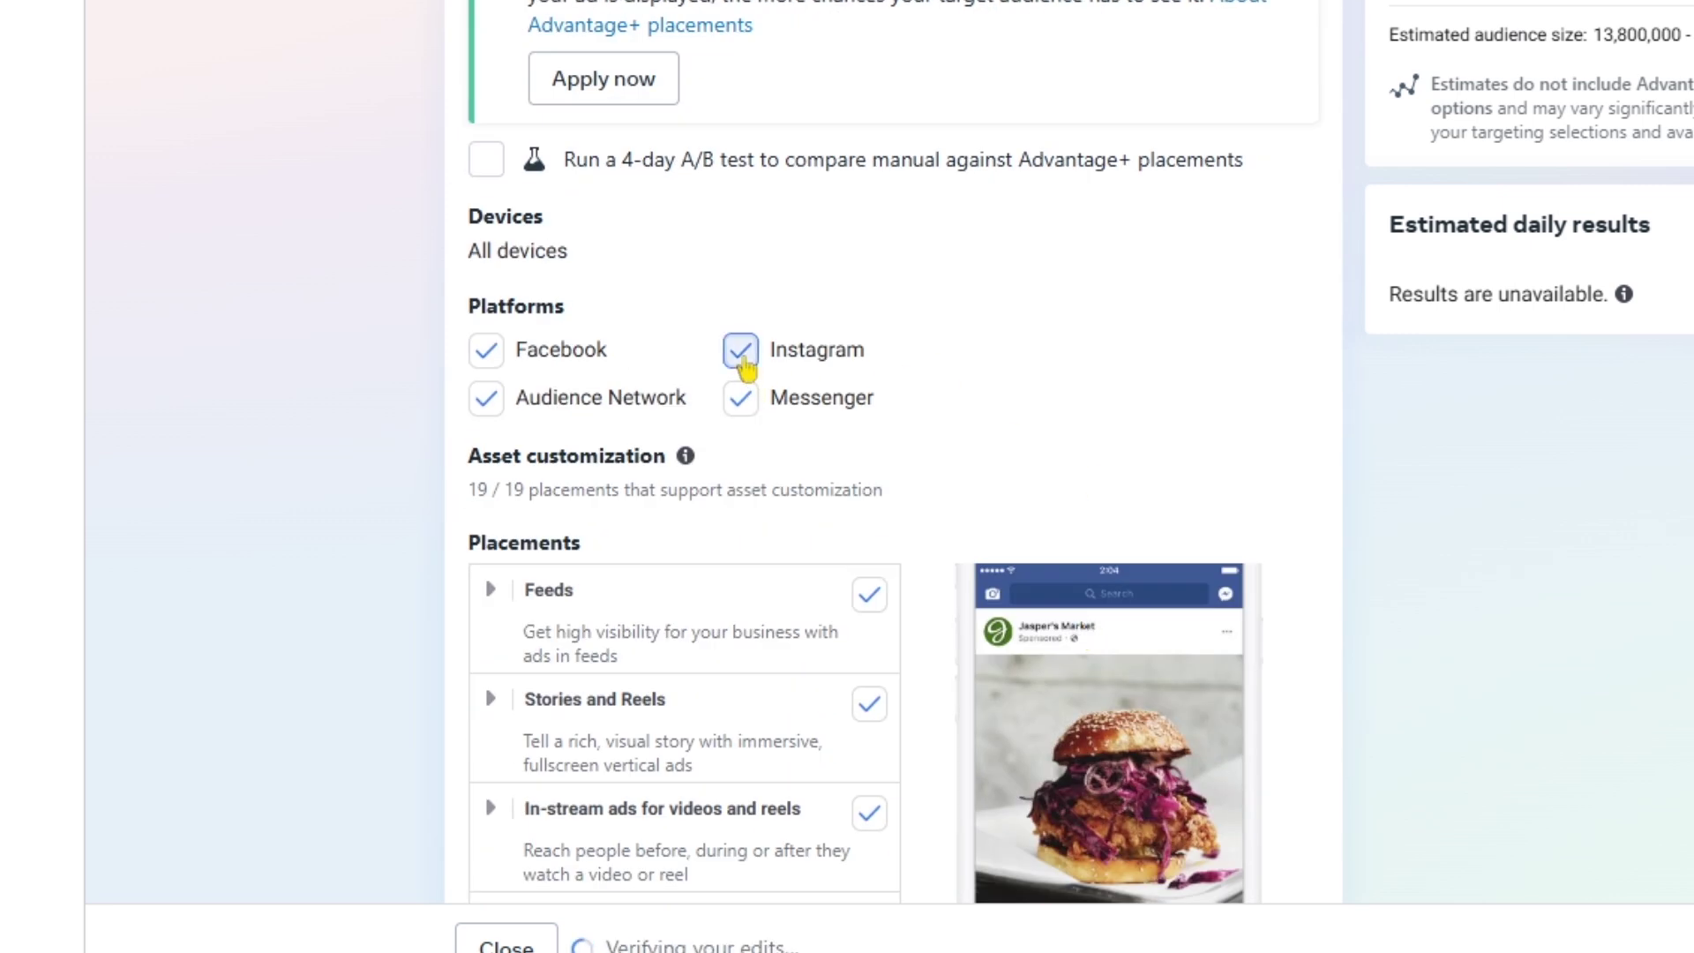
left_click(743, 357)
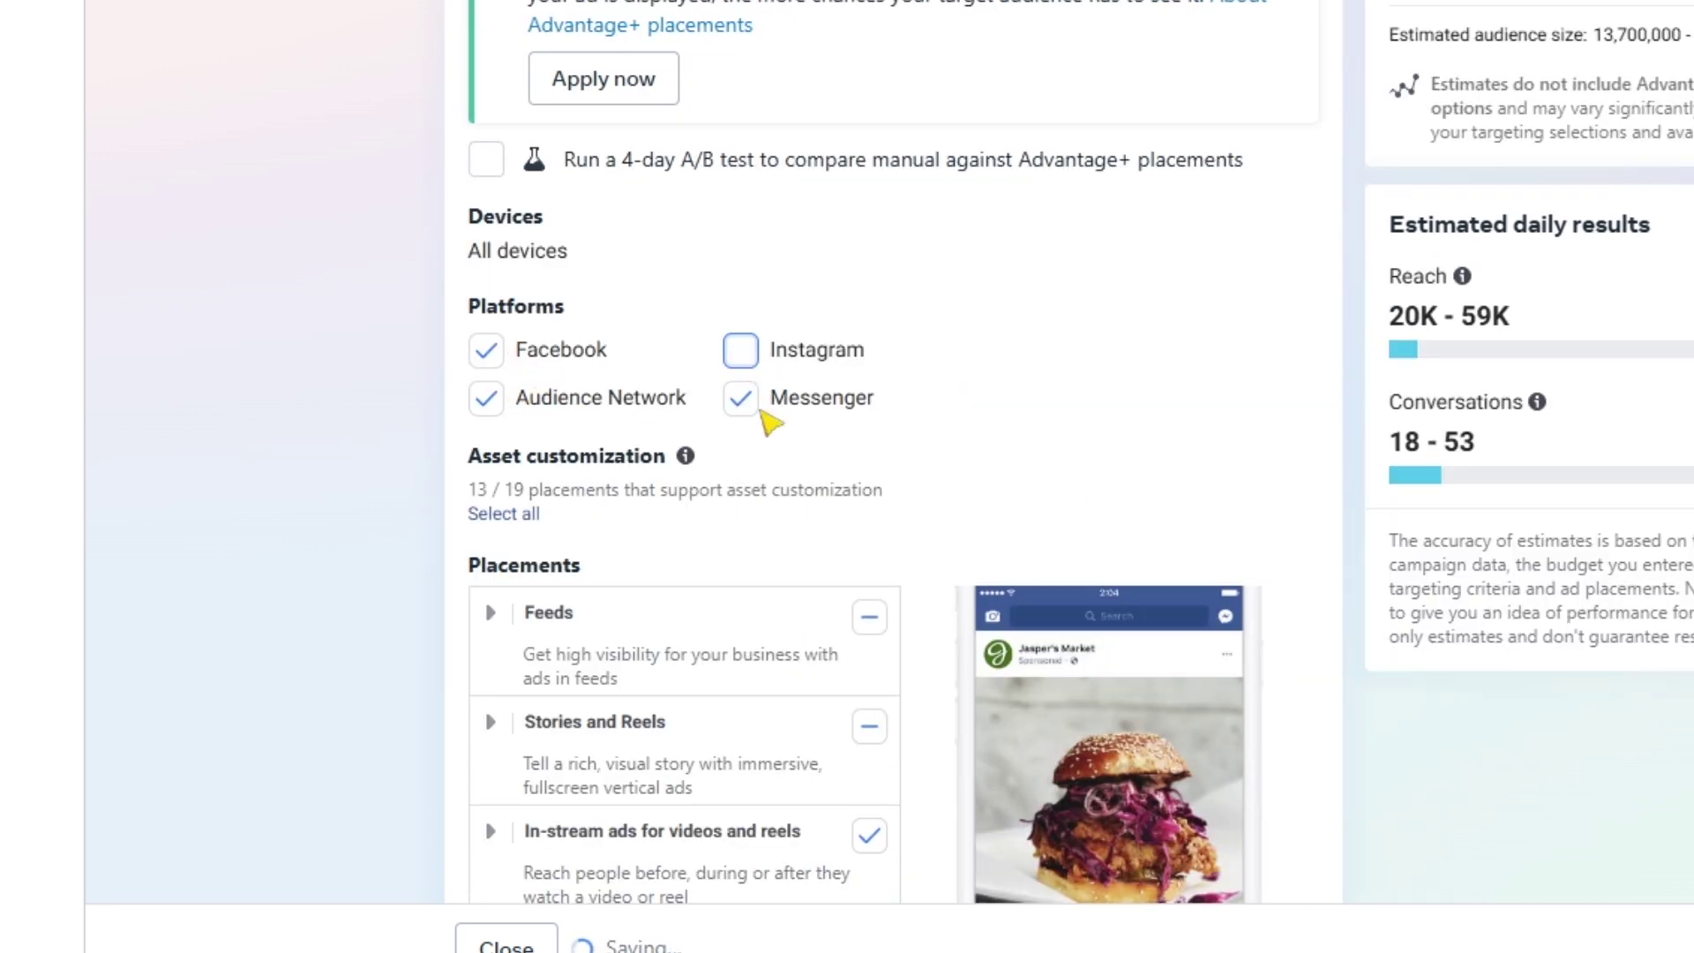
Deselect the Audience Network and Messenger platforms in the manual placements and reselect both
left_click(521, 404)
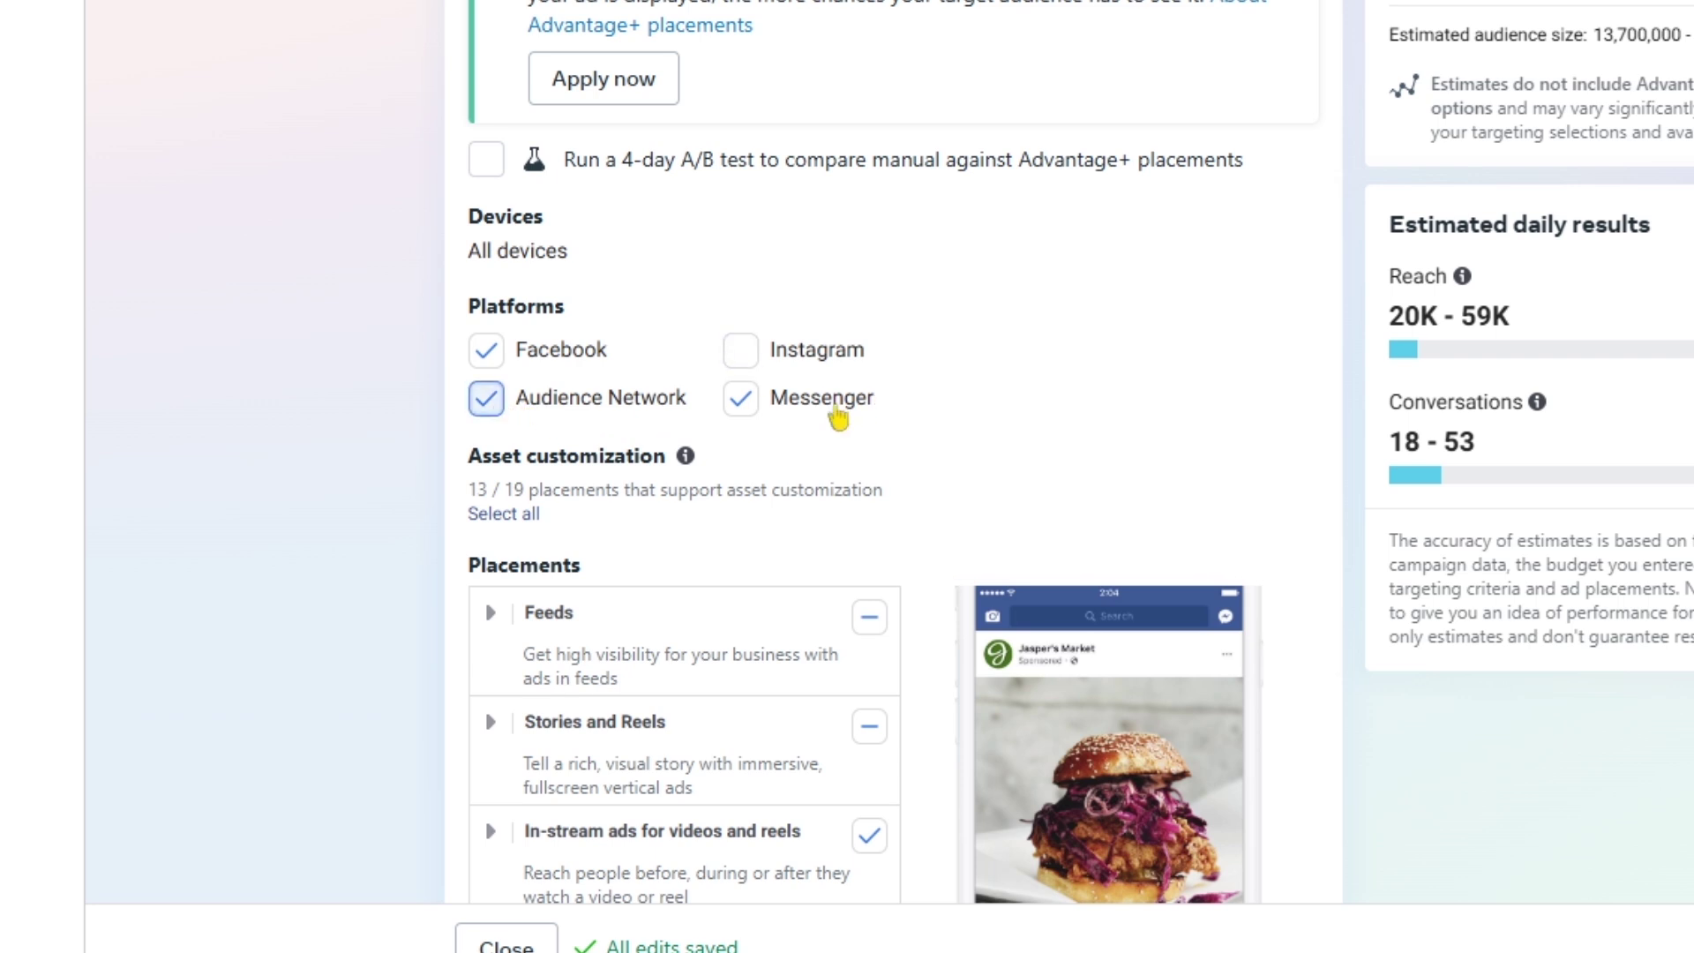
left_click(797, 415)
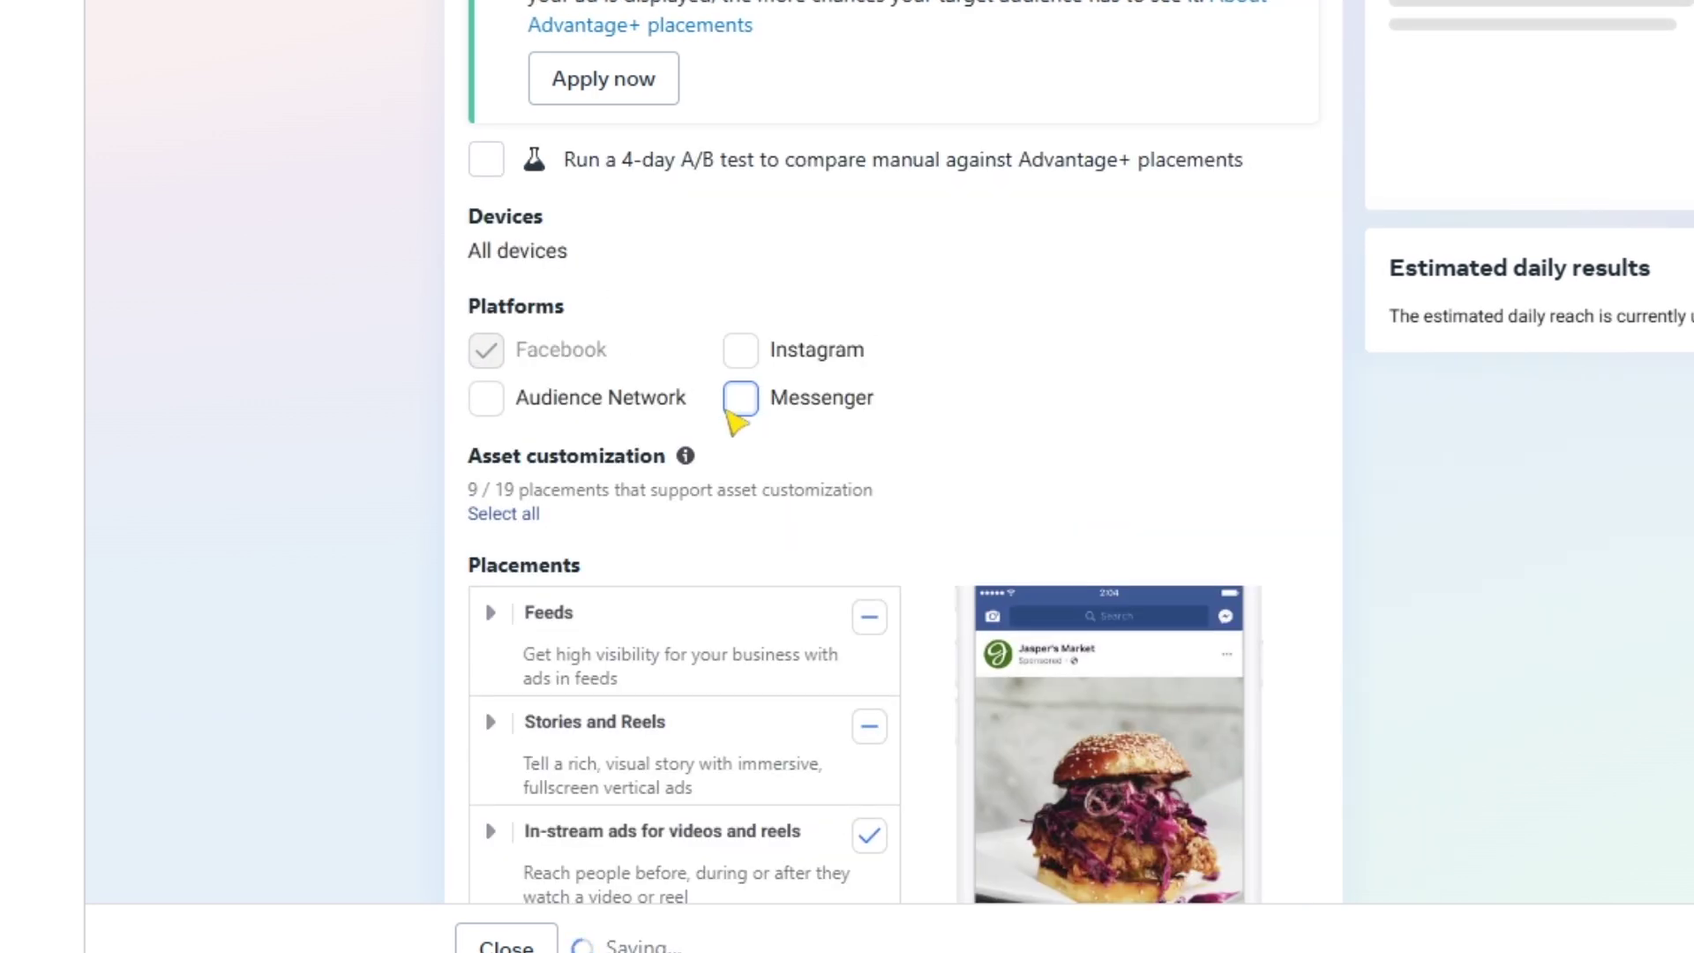
left_click(497, 408)
left_click(741, 402)
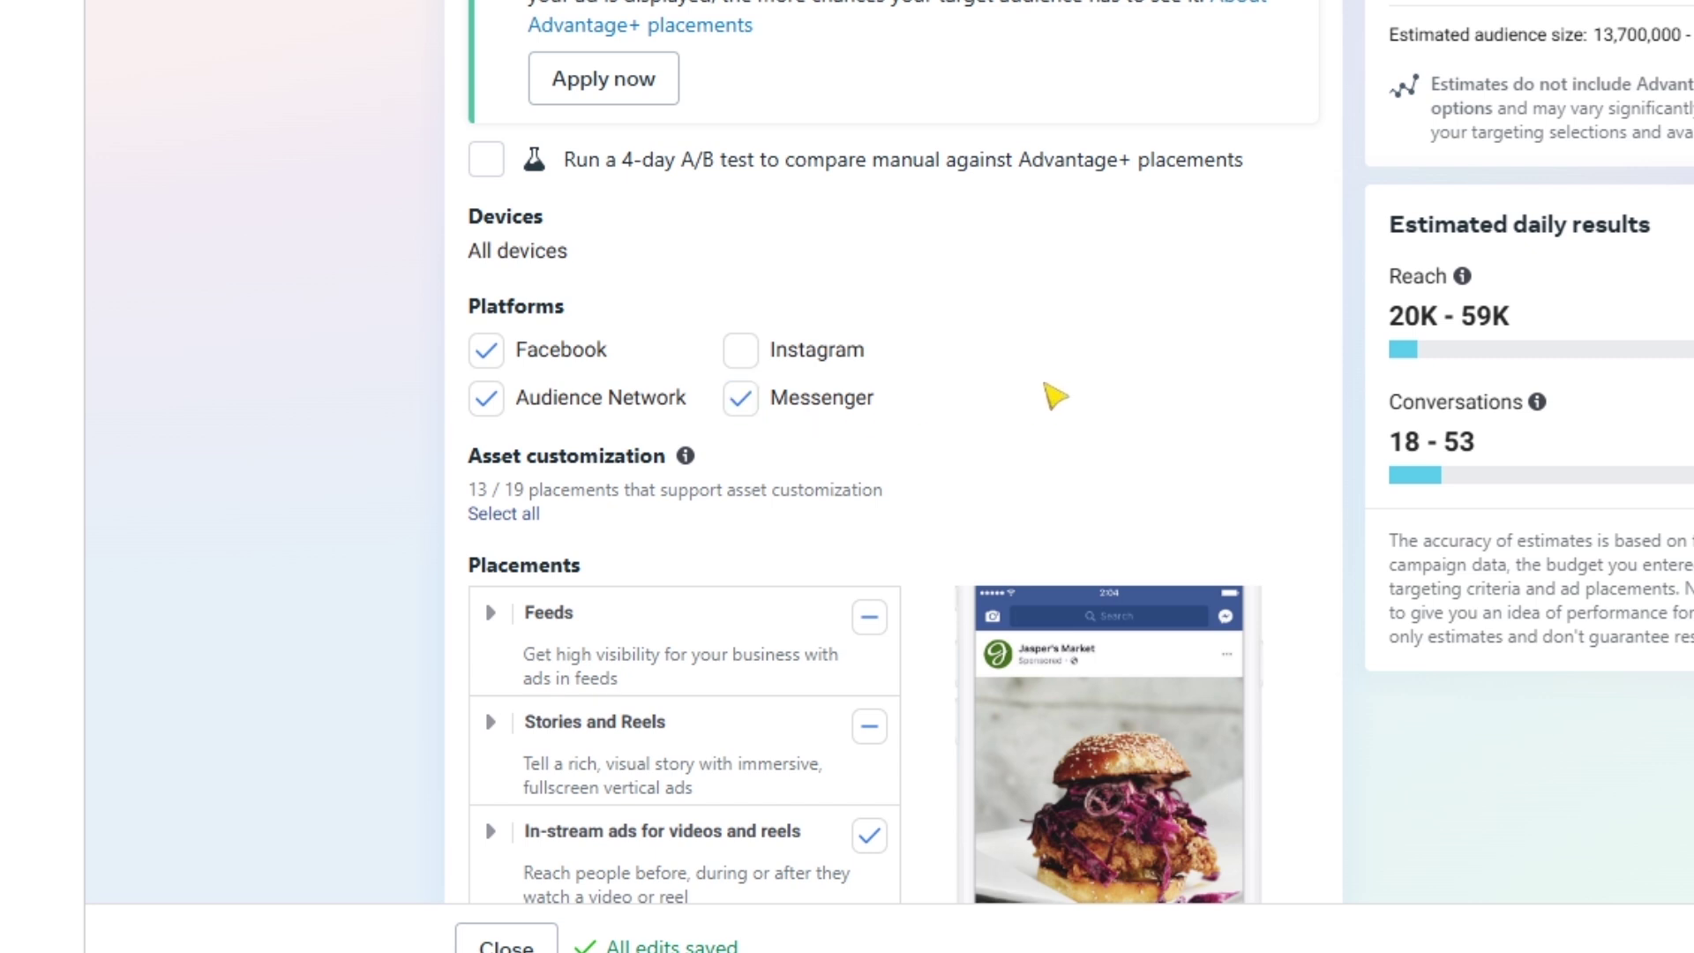
Expand the additional placement options and choose All mobile devices for the specific mobile devices and operating systems
scroll(986, 402, "down", 3)
scroll(997, 476, "down", 2)
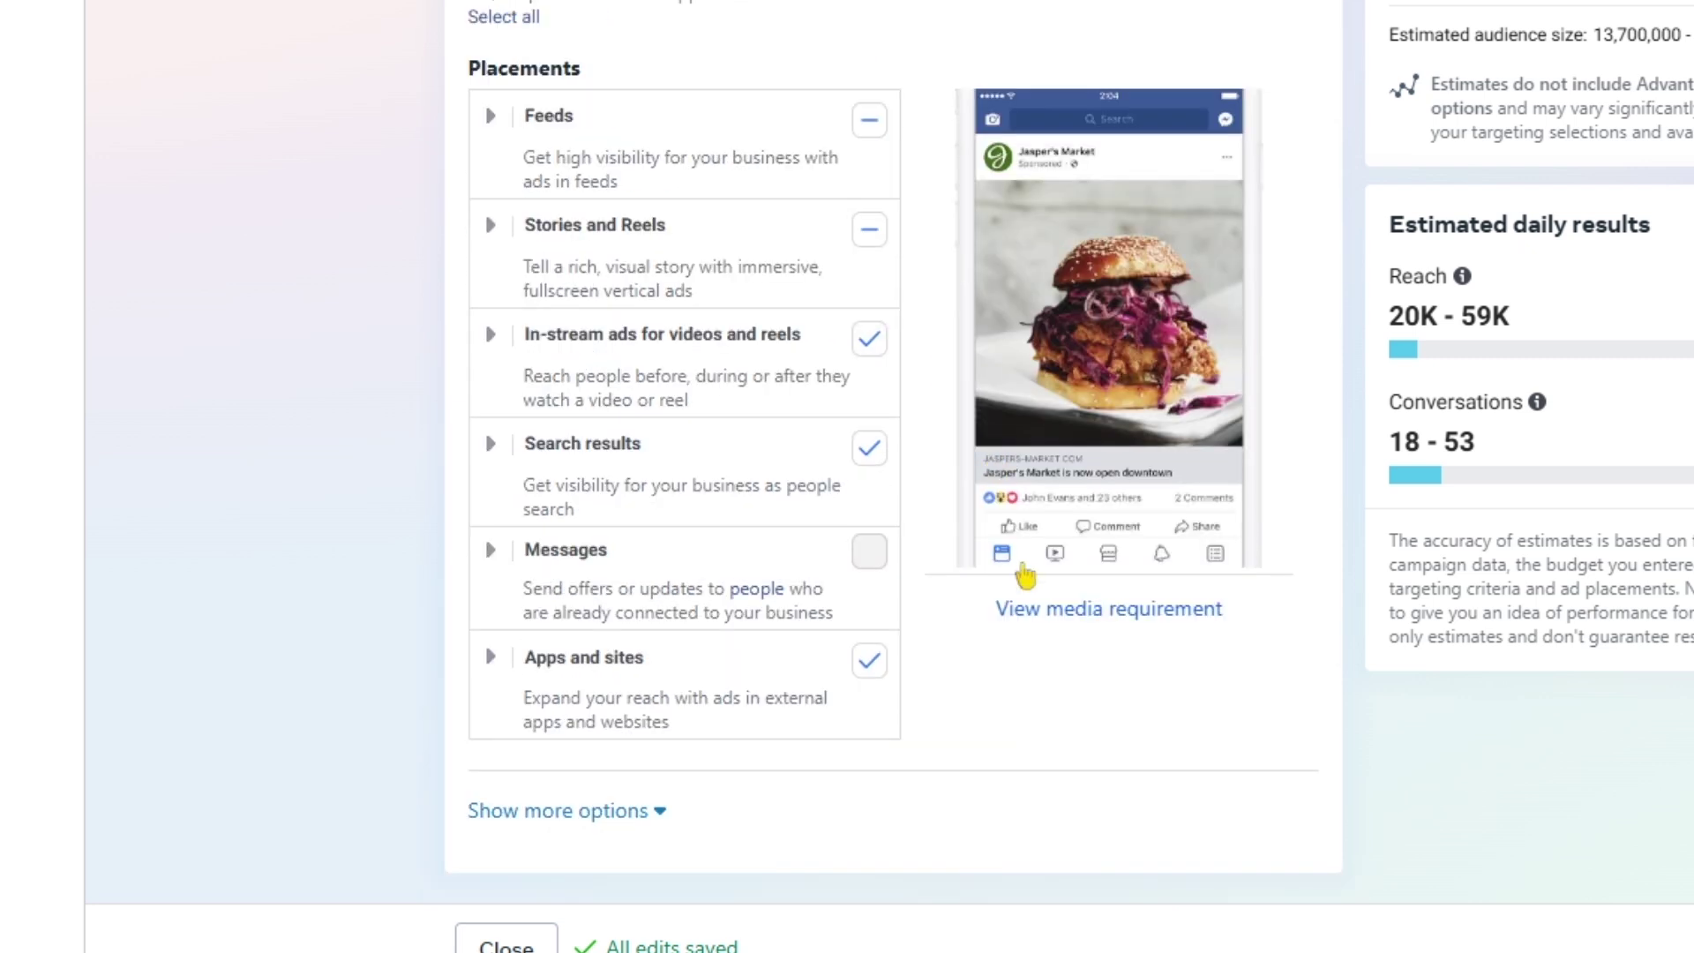
left_click(609, 816)
scroll(1050, 706, "down", 4)
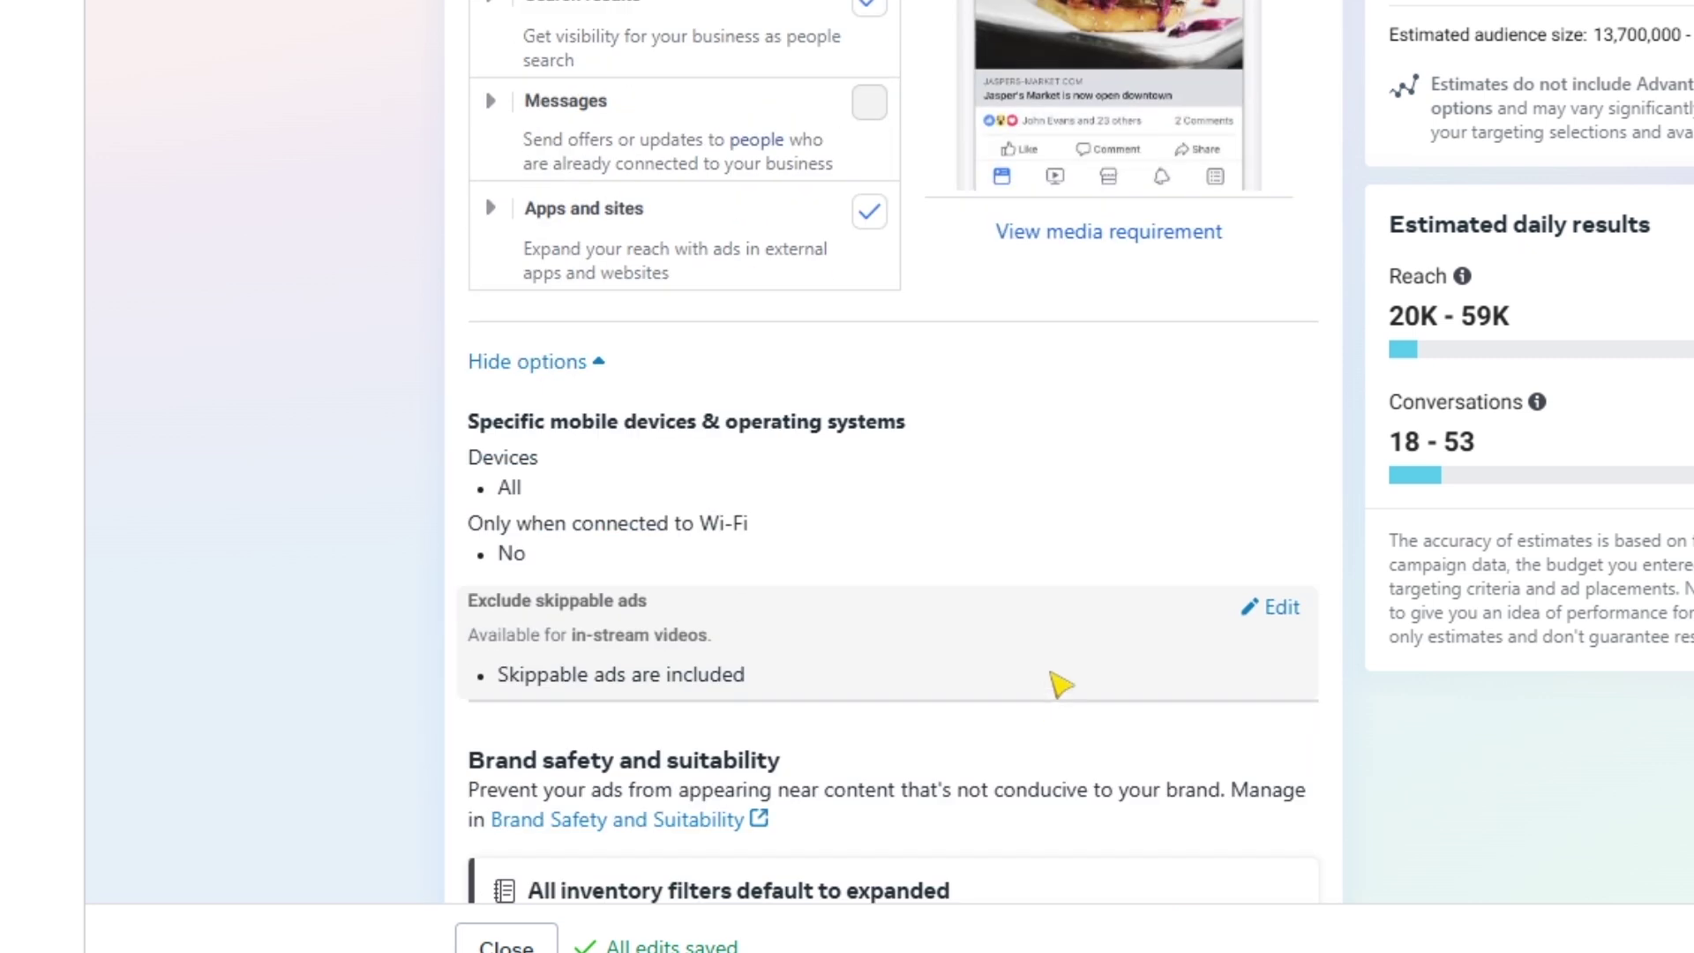
left_click_drag(468, 422, 921, 436)
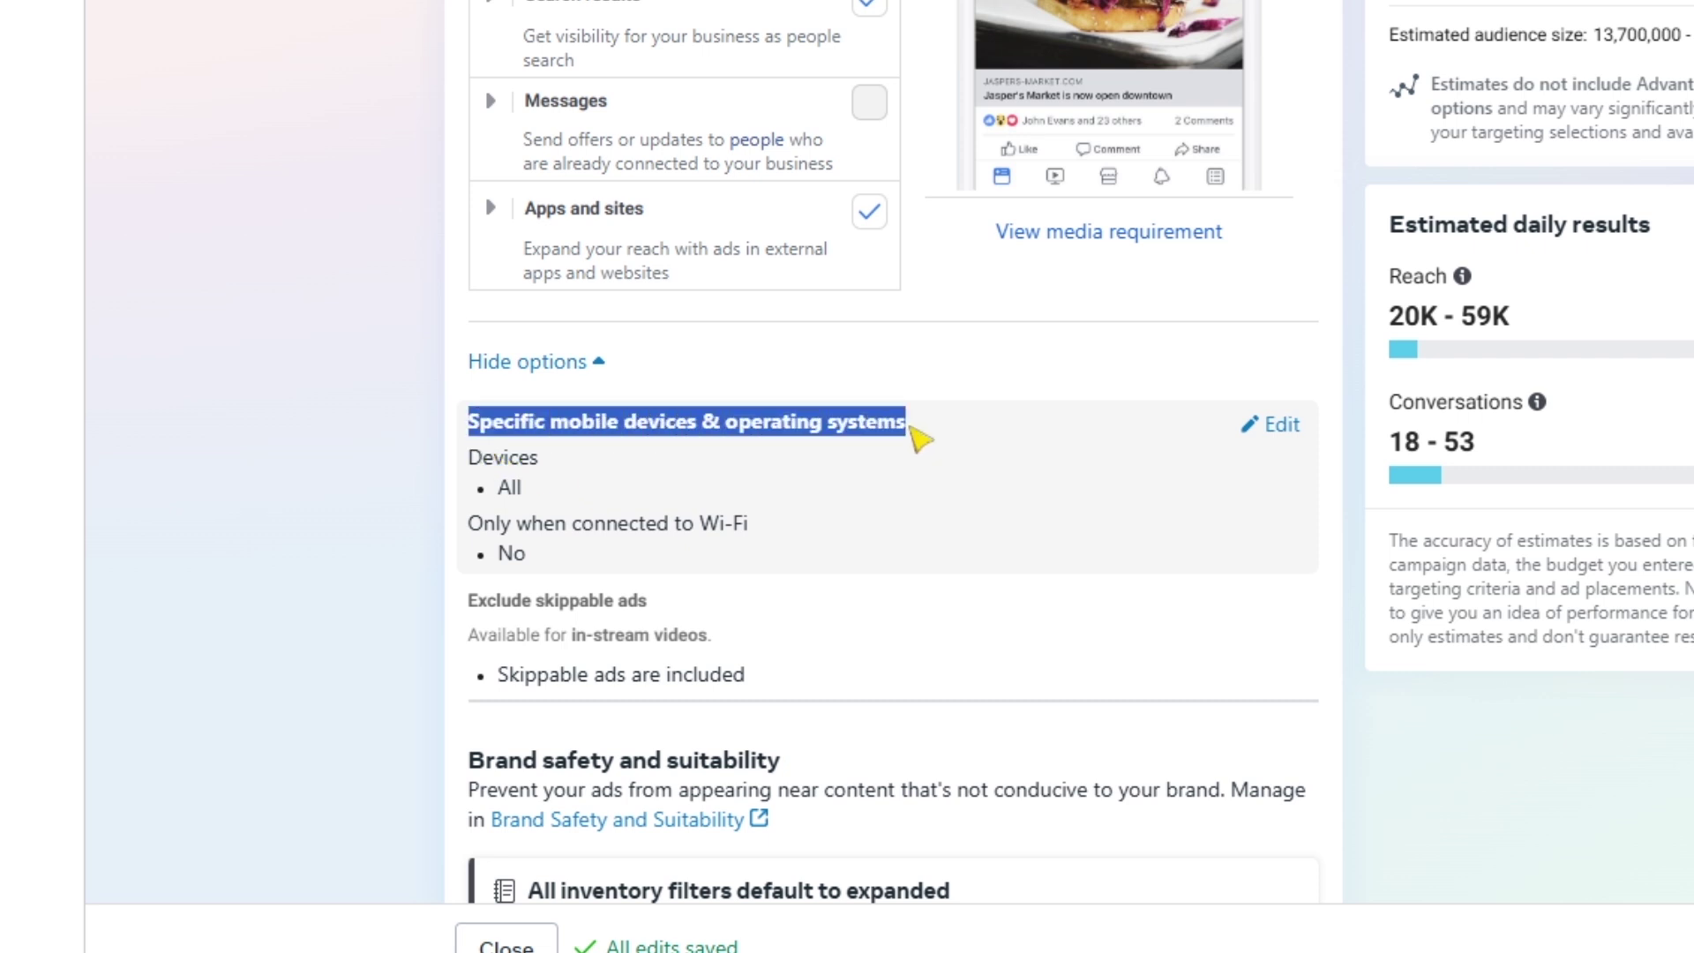
left_click(1282, 433)
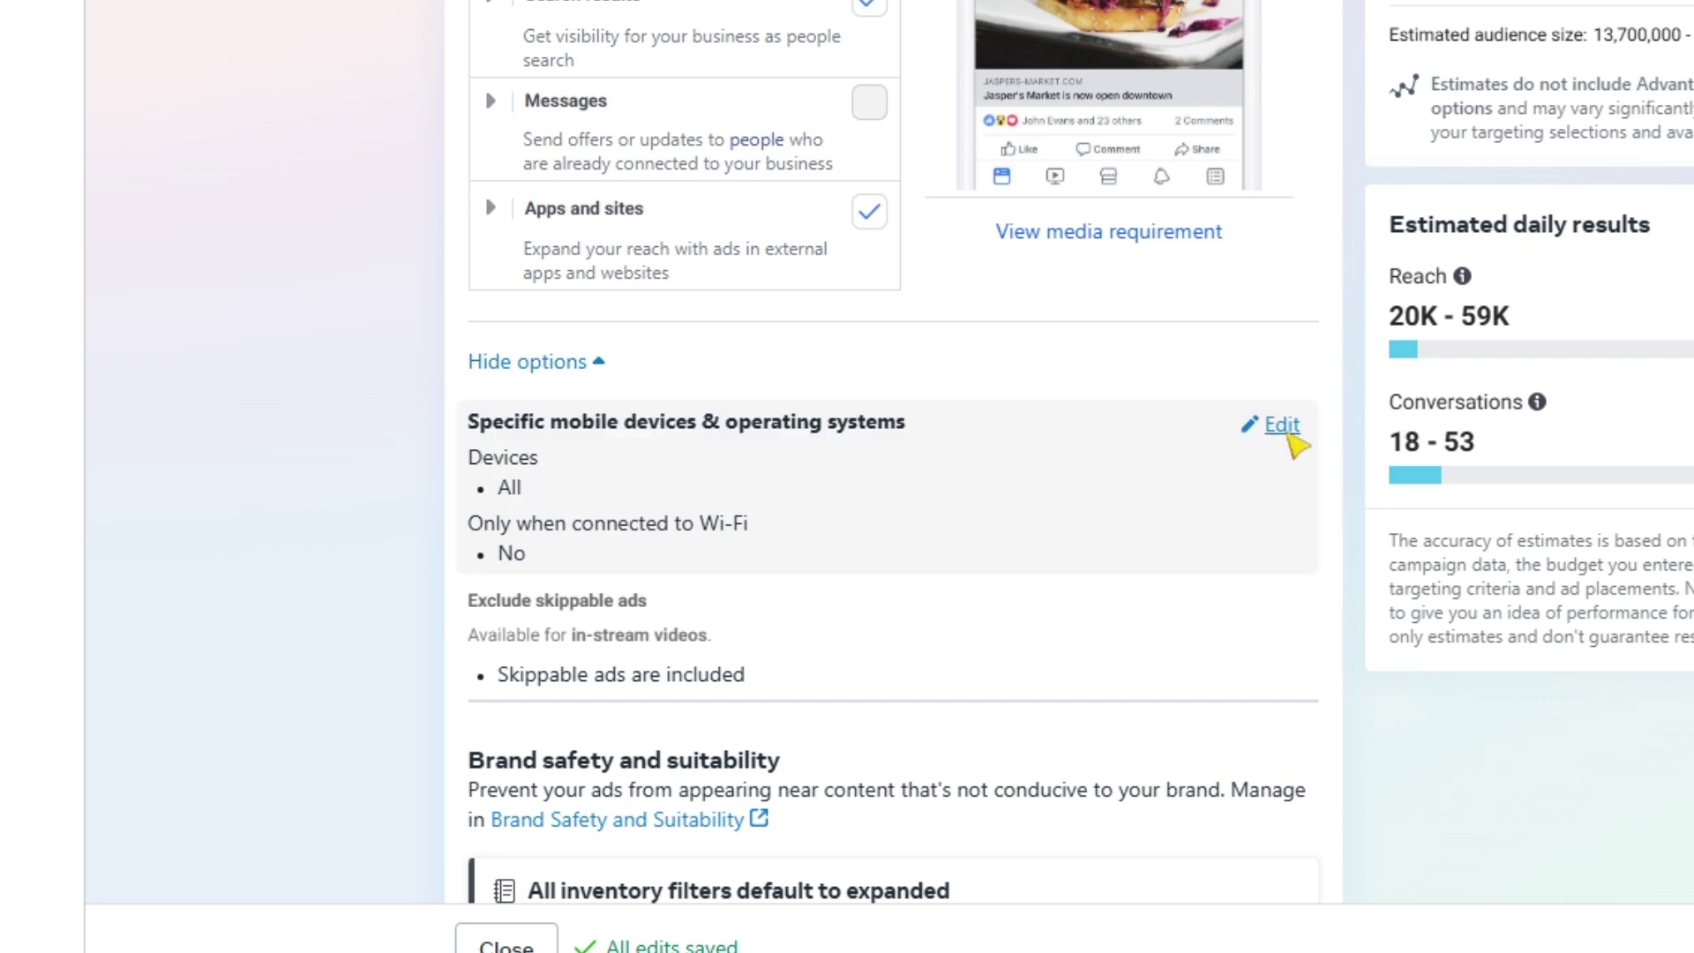
left_click(723, 485)
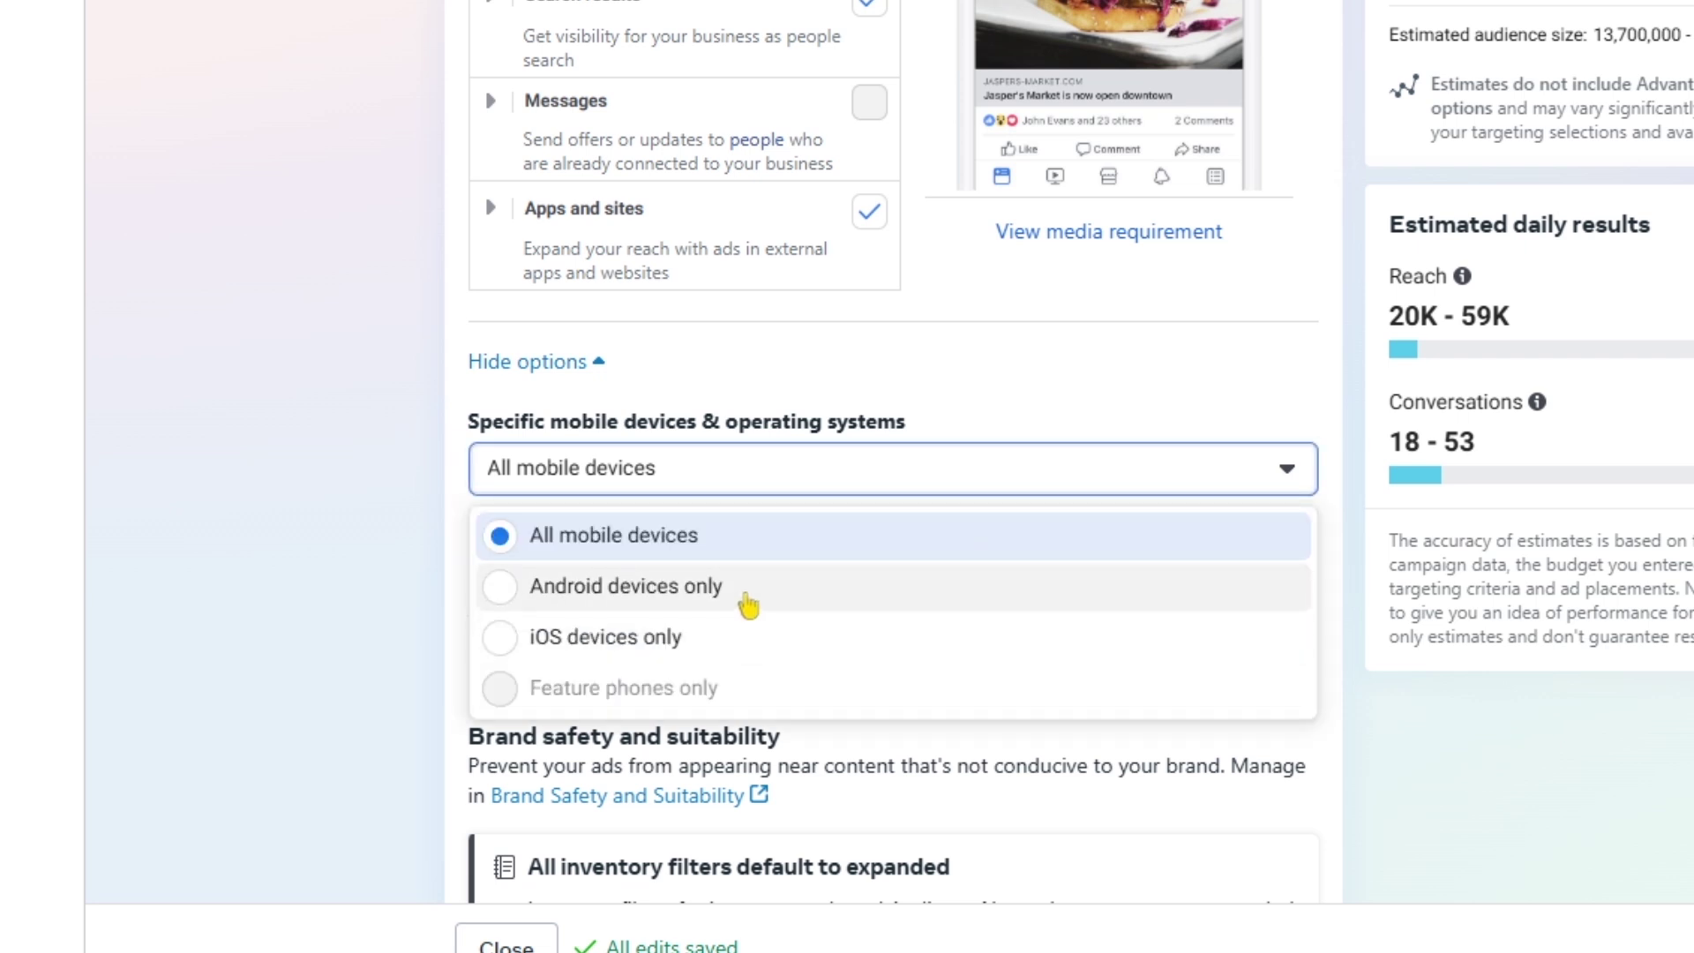
left_click(728, 542)
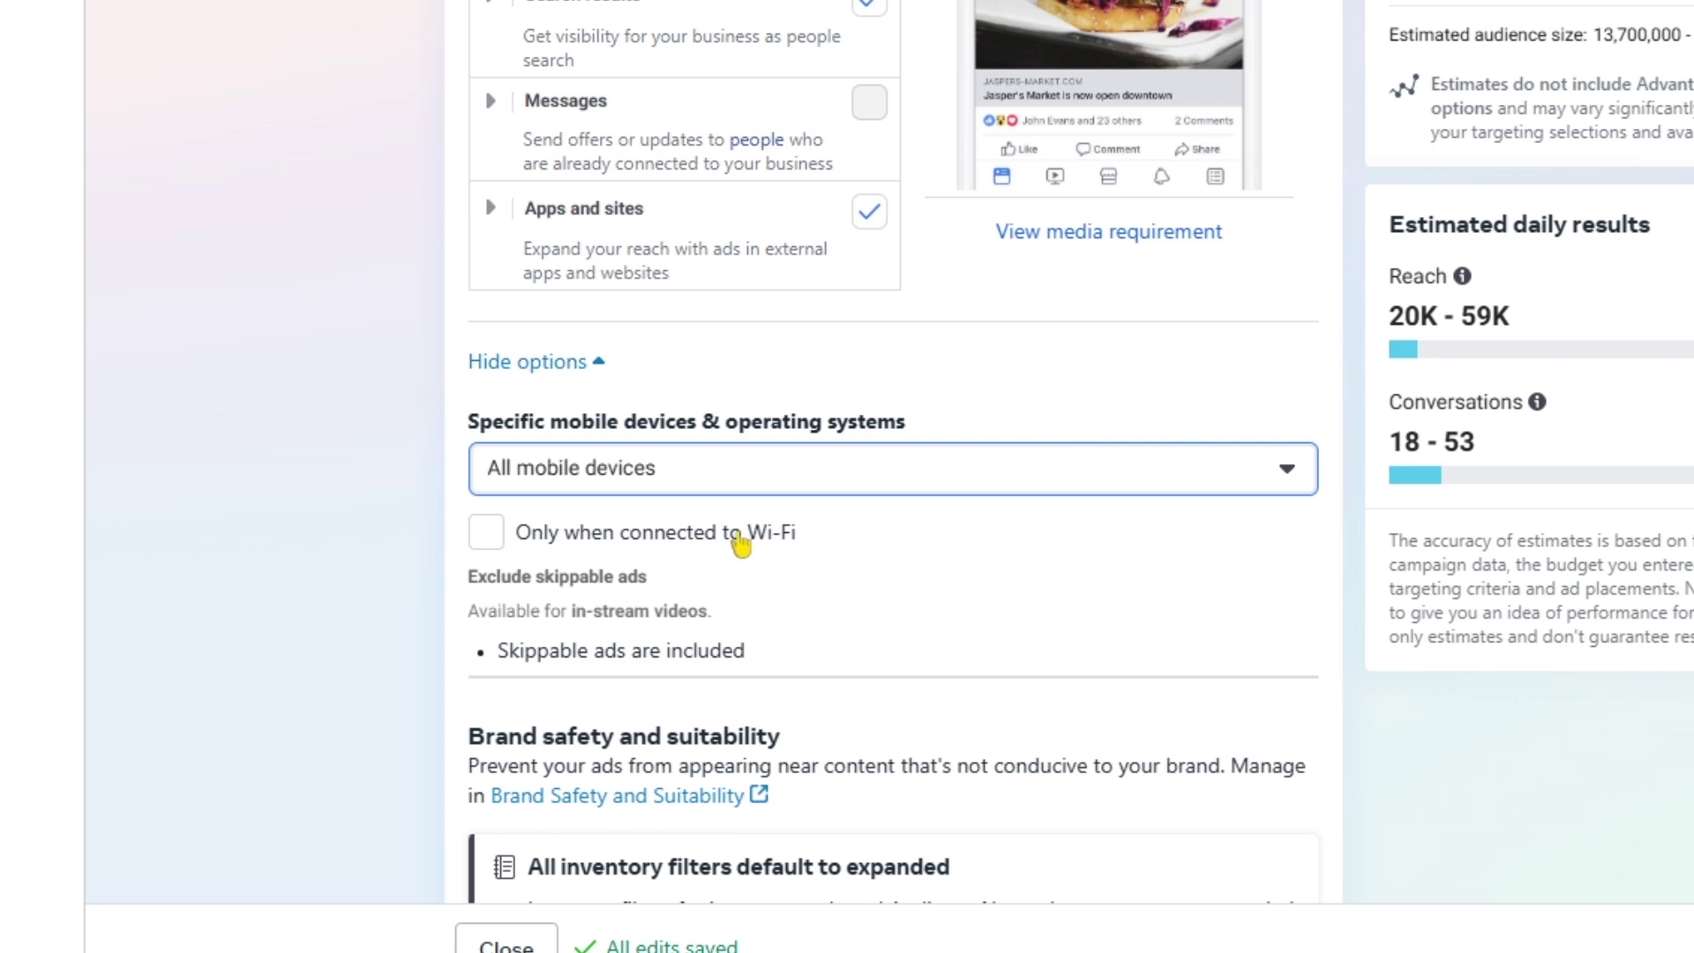
Review the ad set's estimated daily reach and conversations and proceed to the ad level of the campaign
scroll(905, 558, "down", 2)
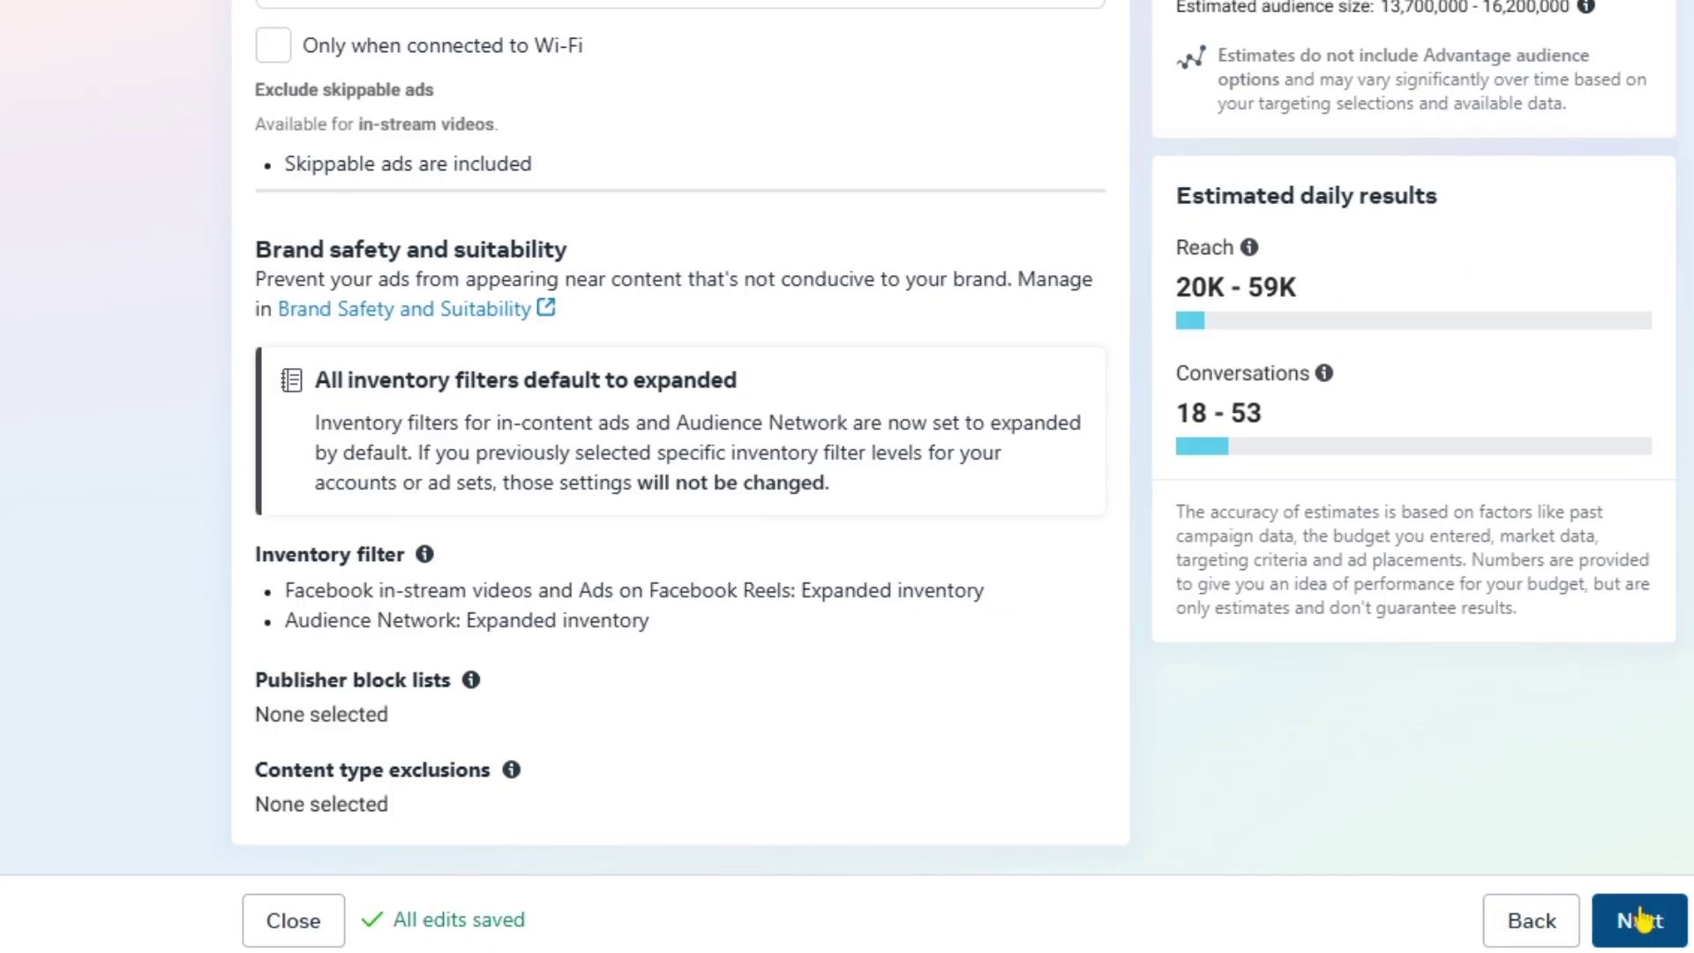
left_click(1641, 919)
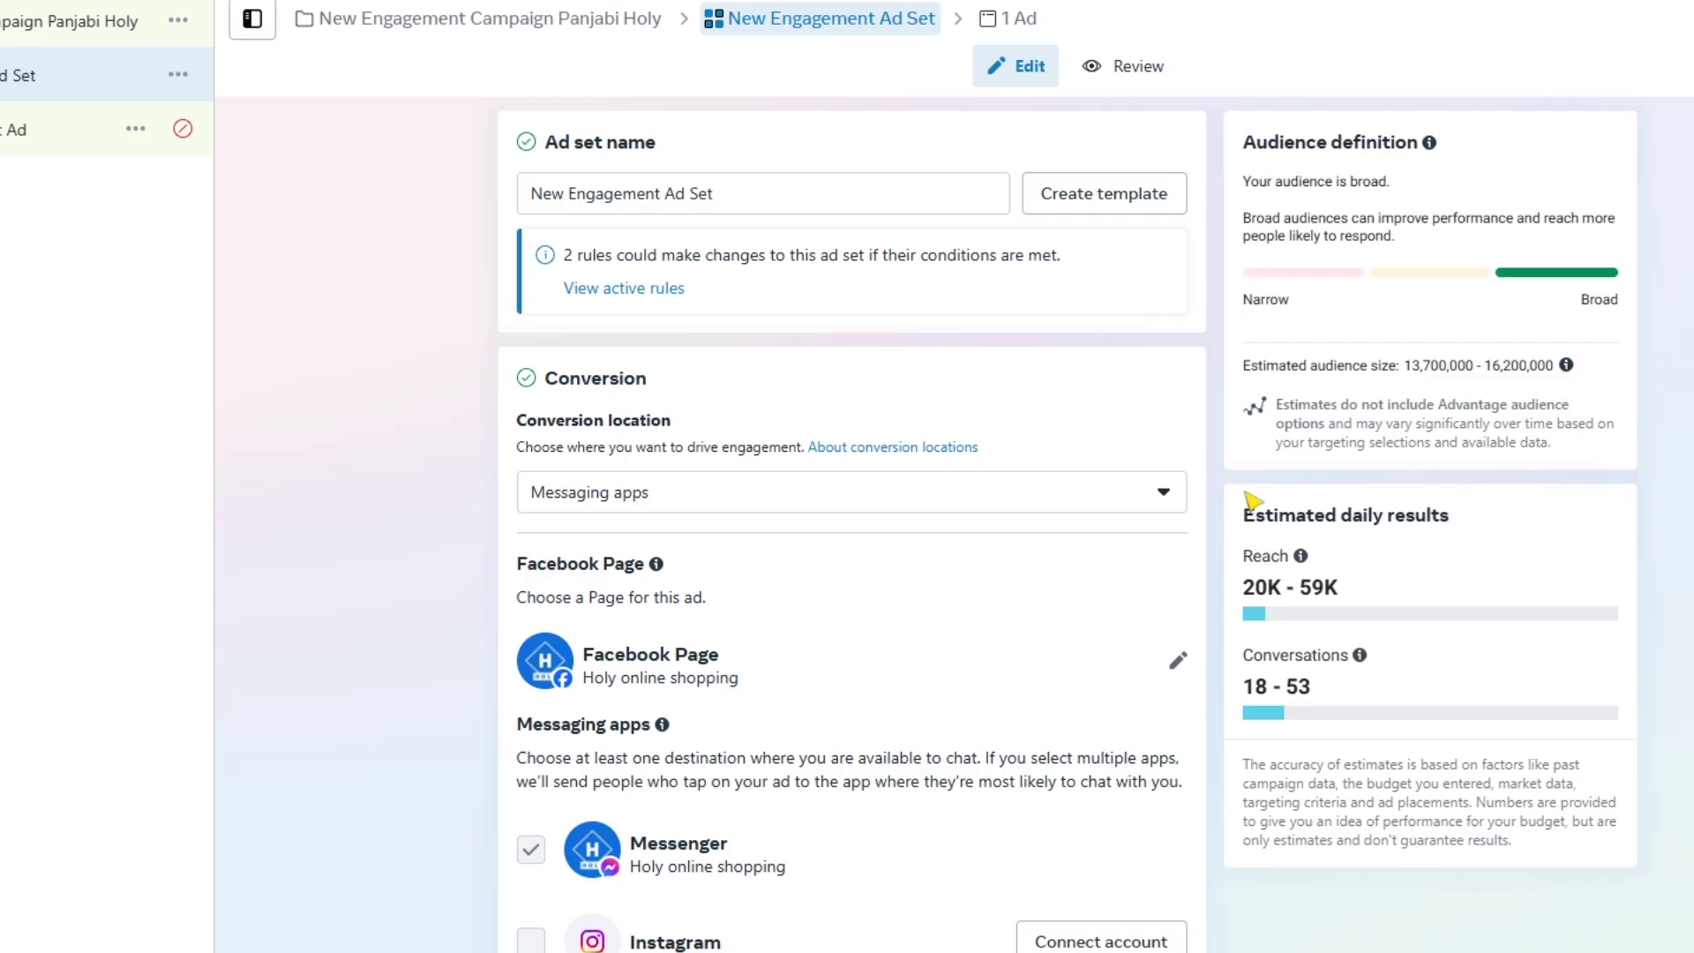
left_click_drag(1233, 510, 1470, 711)
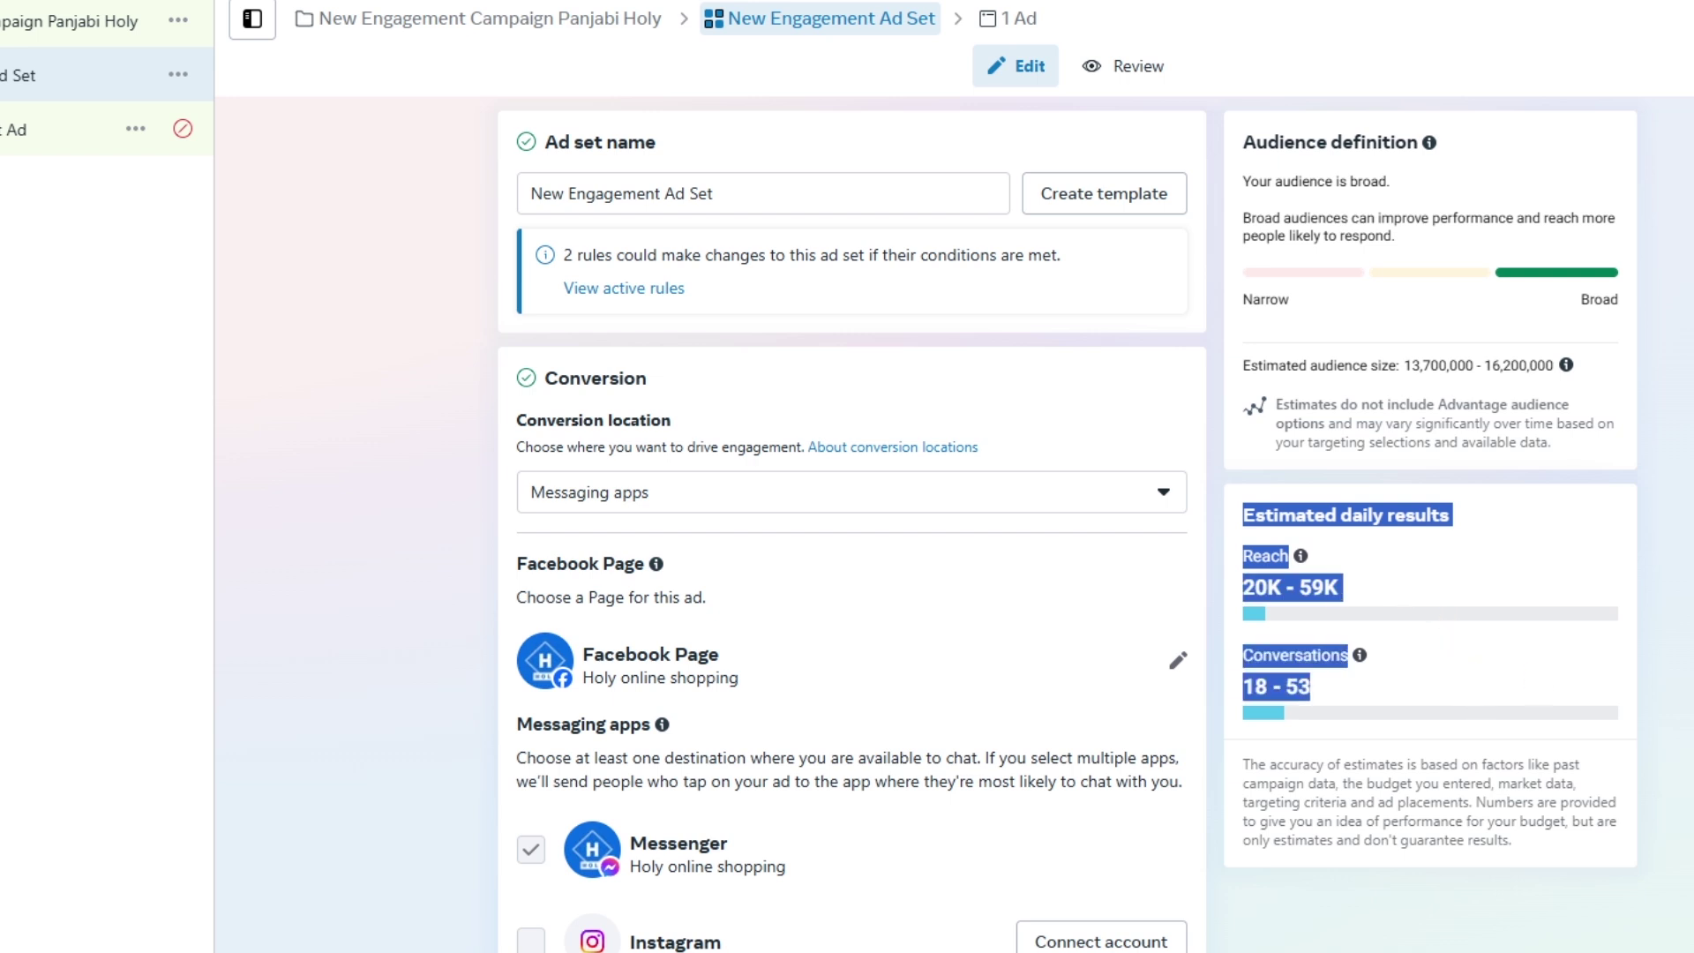
left_click(1471, 706)
left_click_drag(1246, 590, 1343, 591)
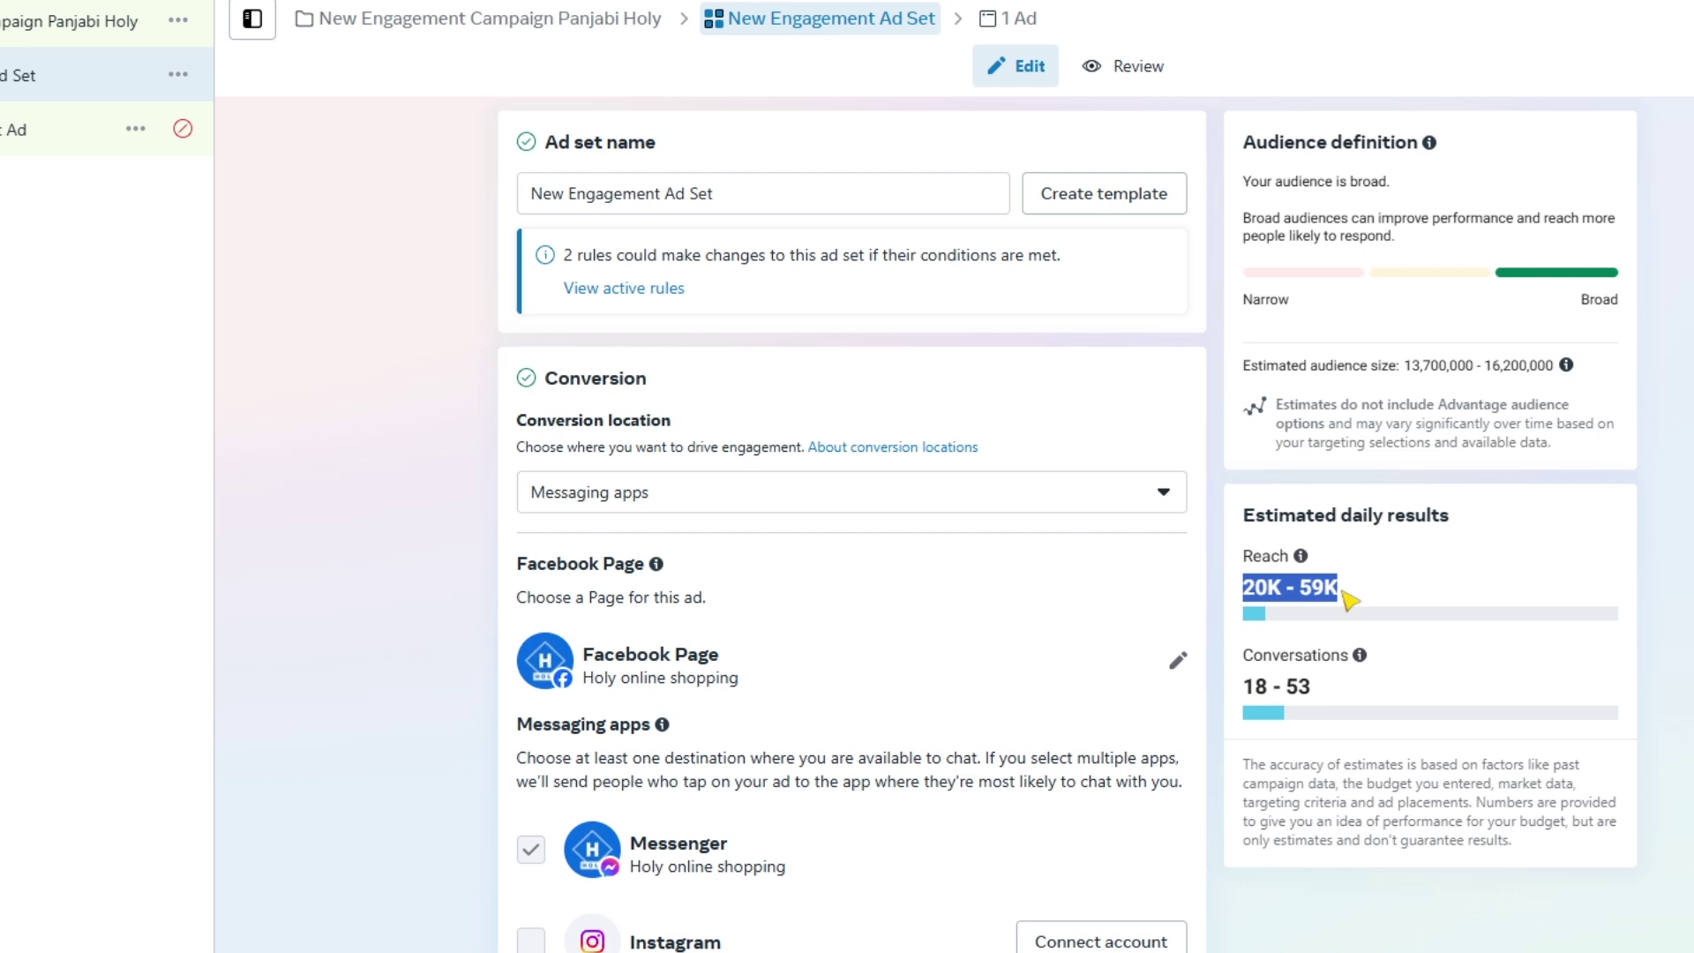
left_click(1506, 589)
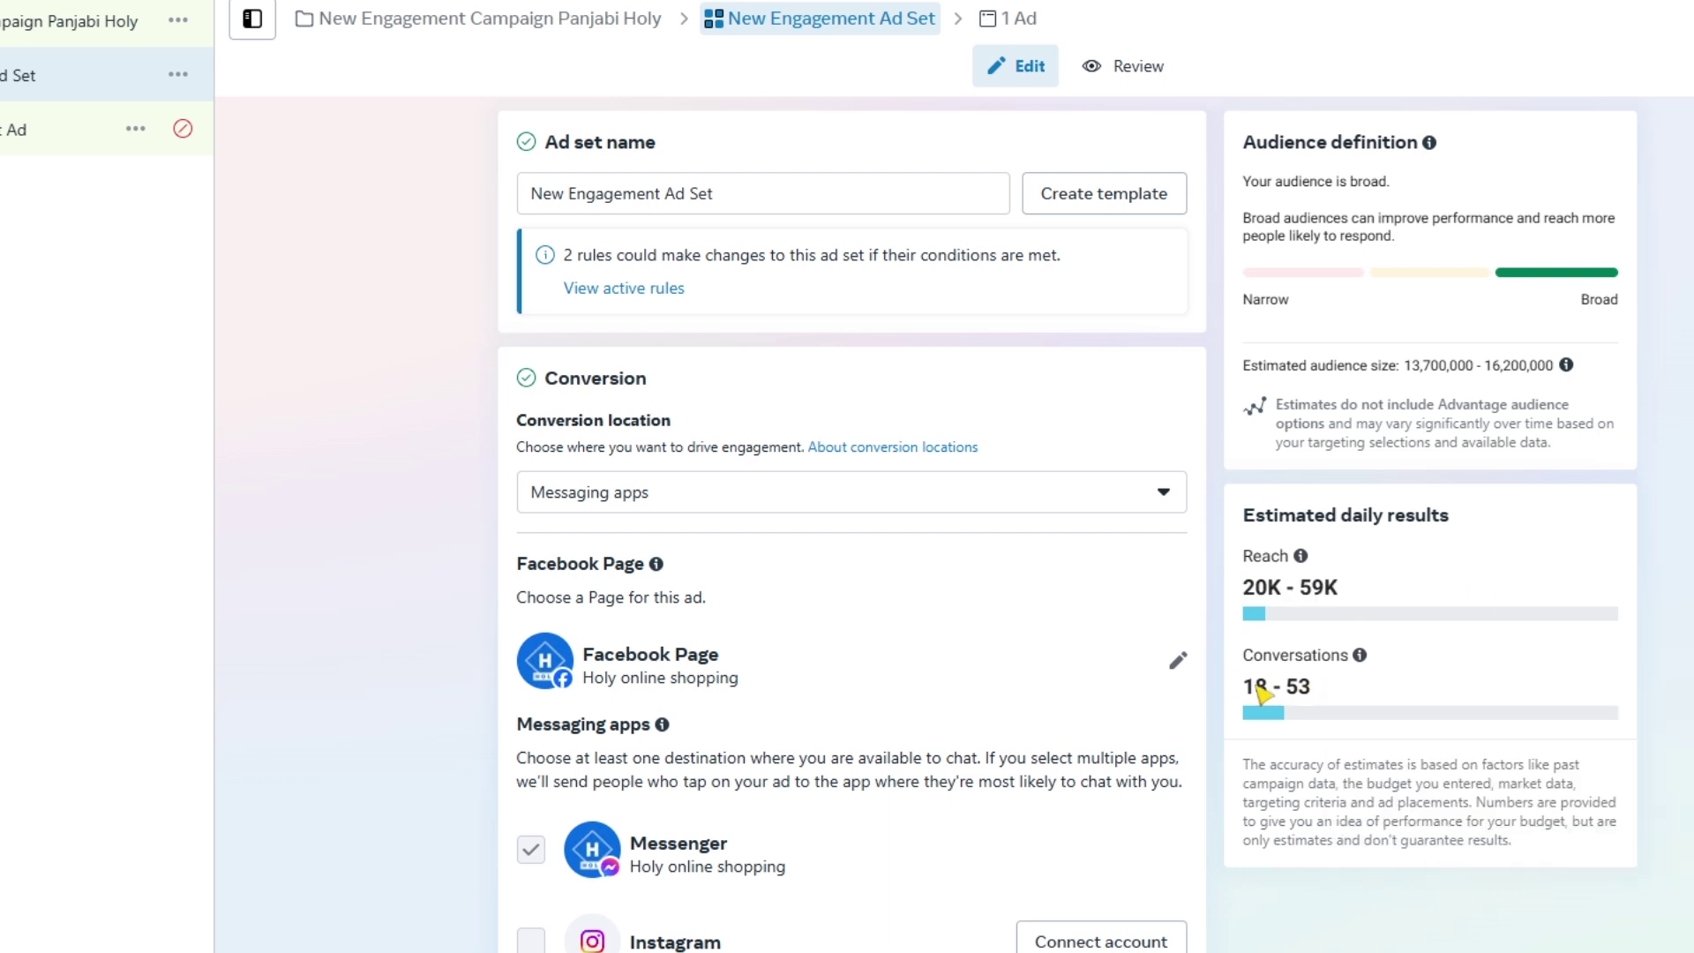
left_click_drag(1239, 696, 1321, 697)
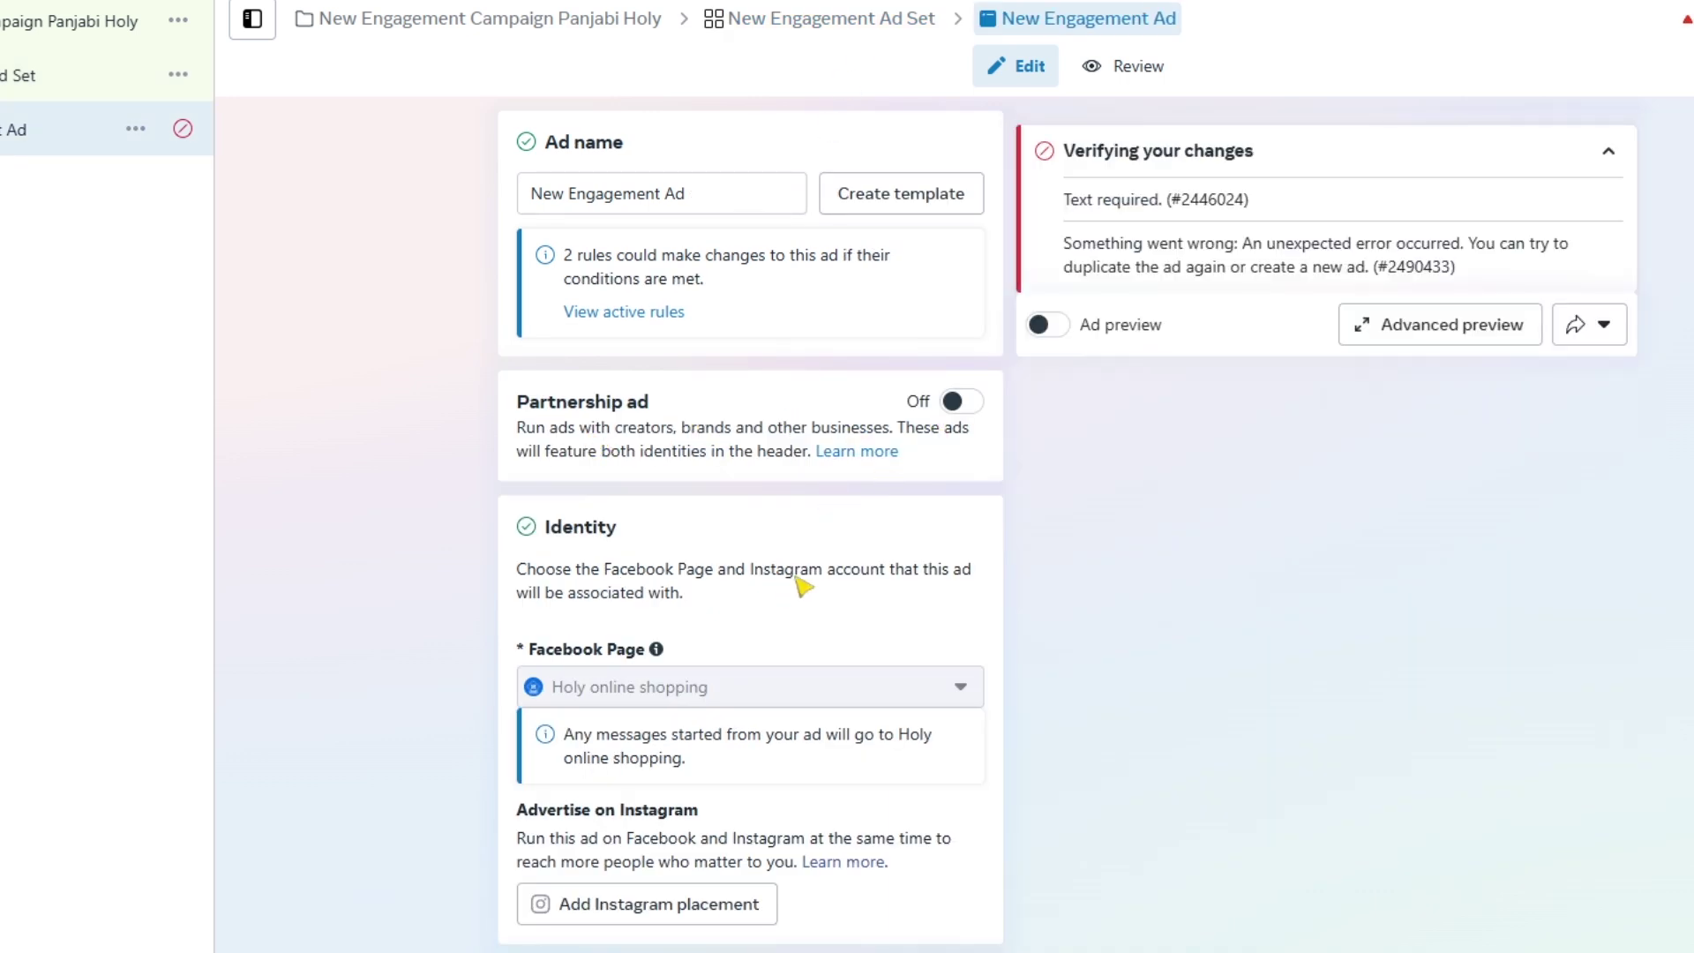
Change the ad setup of the engagement ad from using an existing post to Create ad
scroll(803, 585, "down", 4)
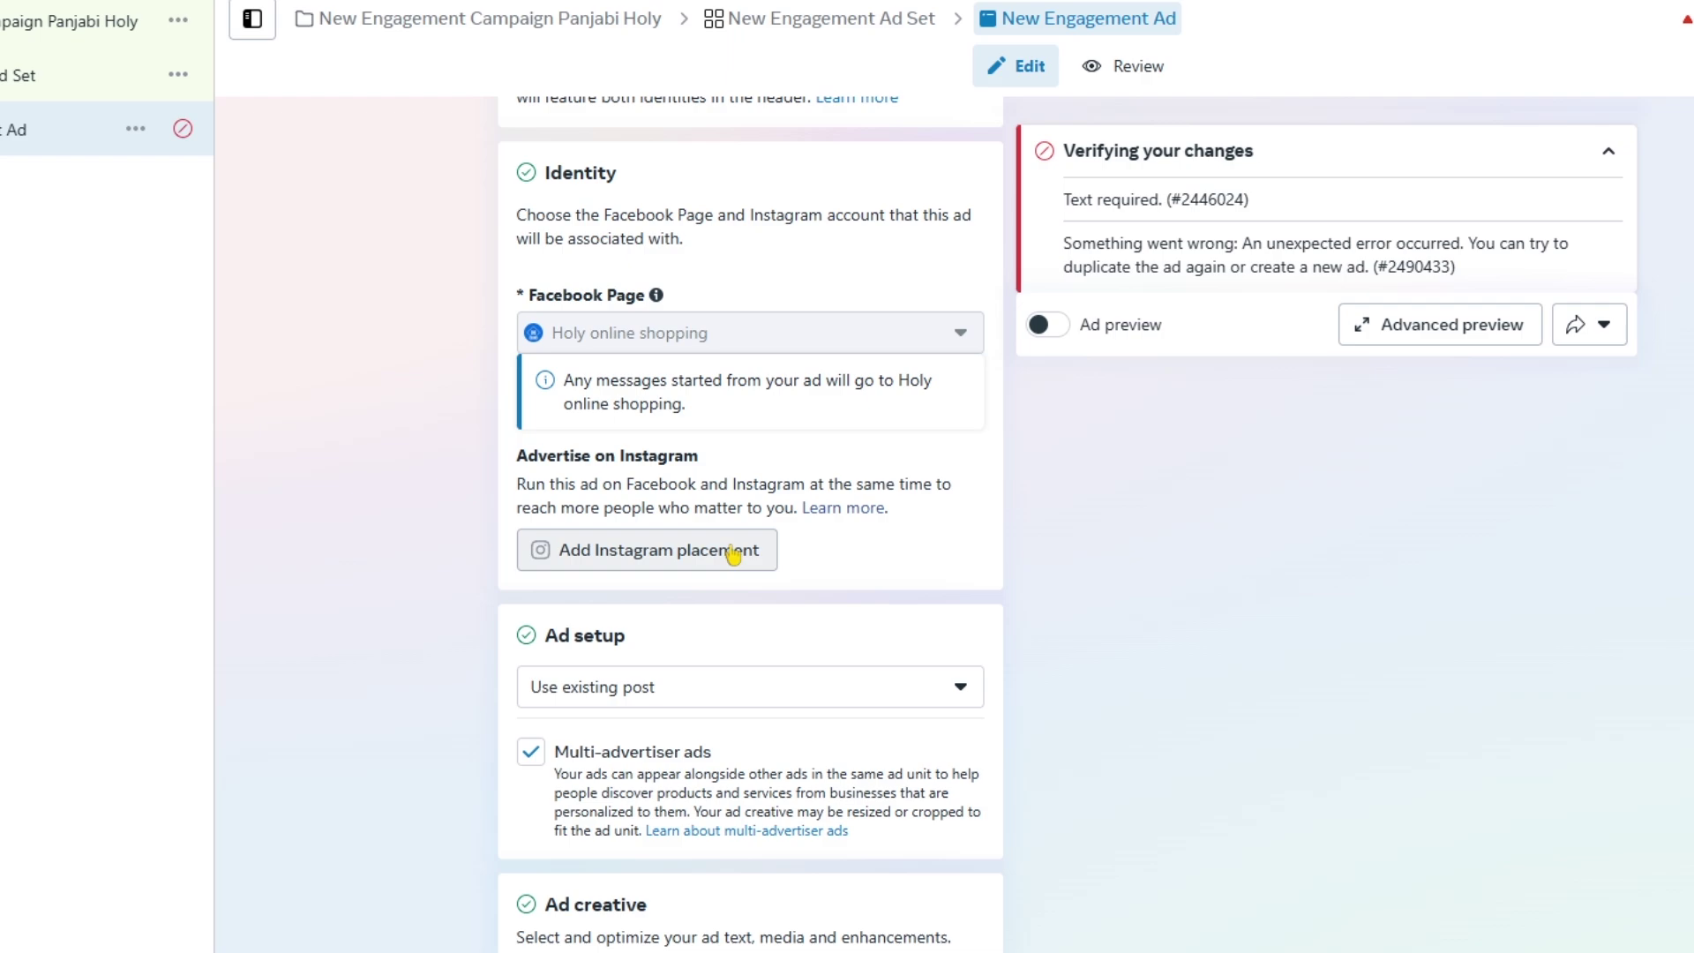
scroll(764, 572, "down", 3)
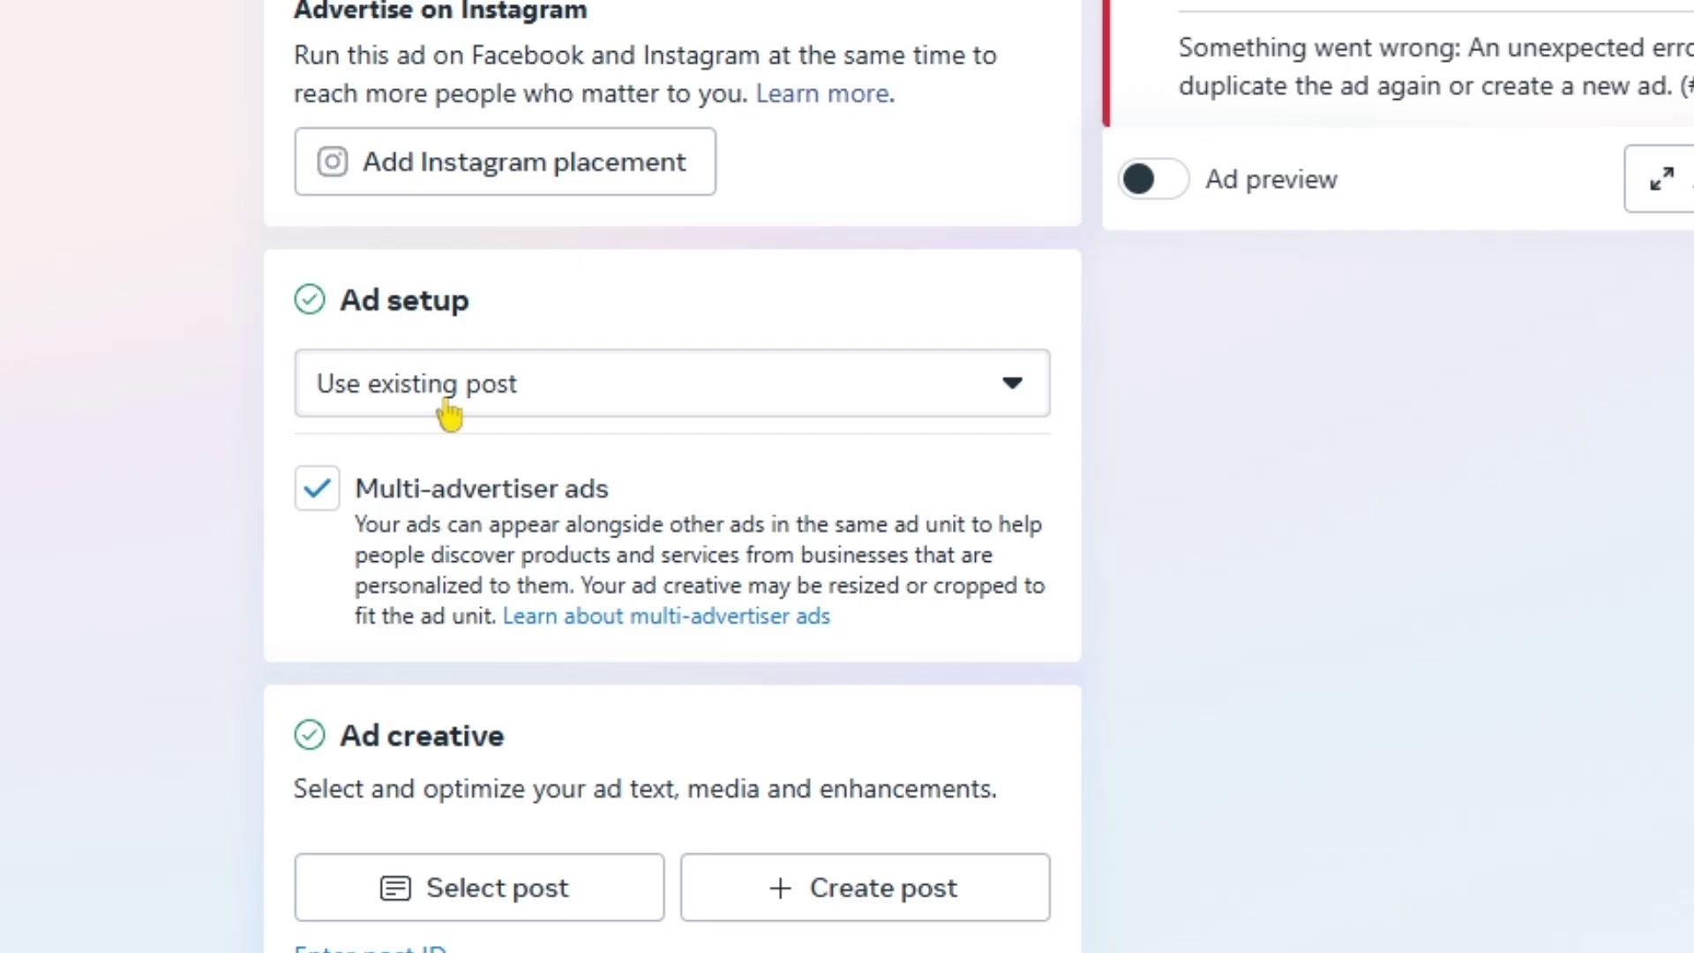
left_click(448, 412)
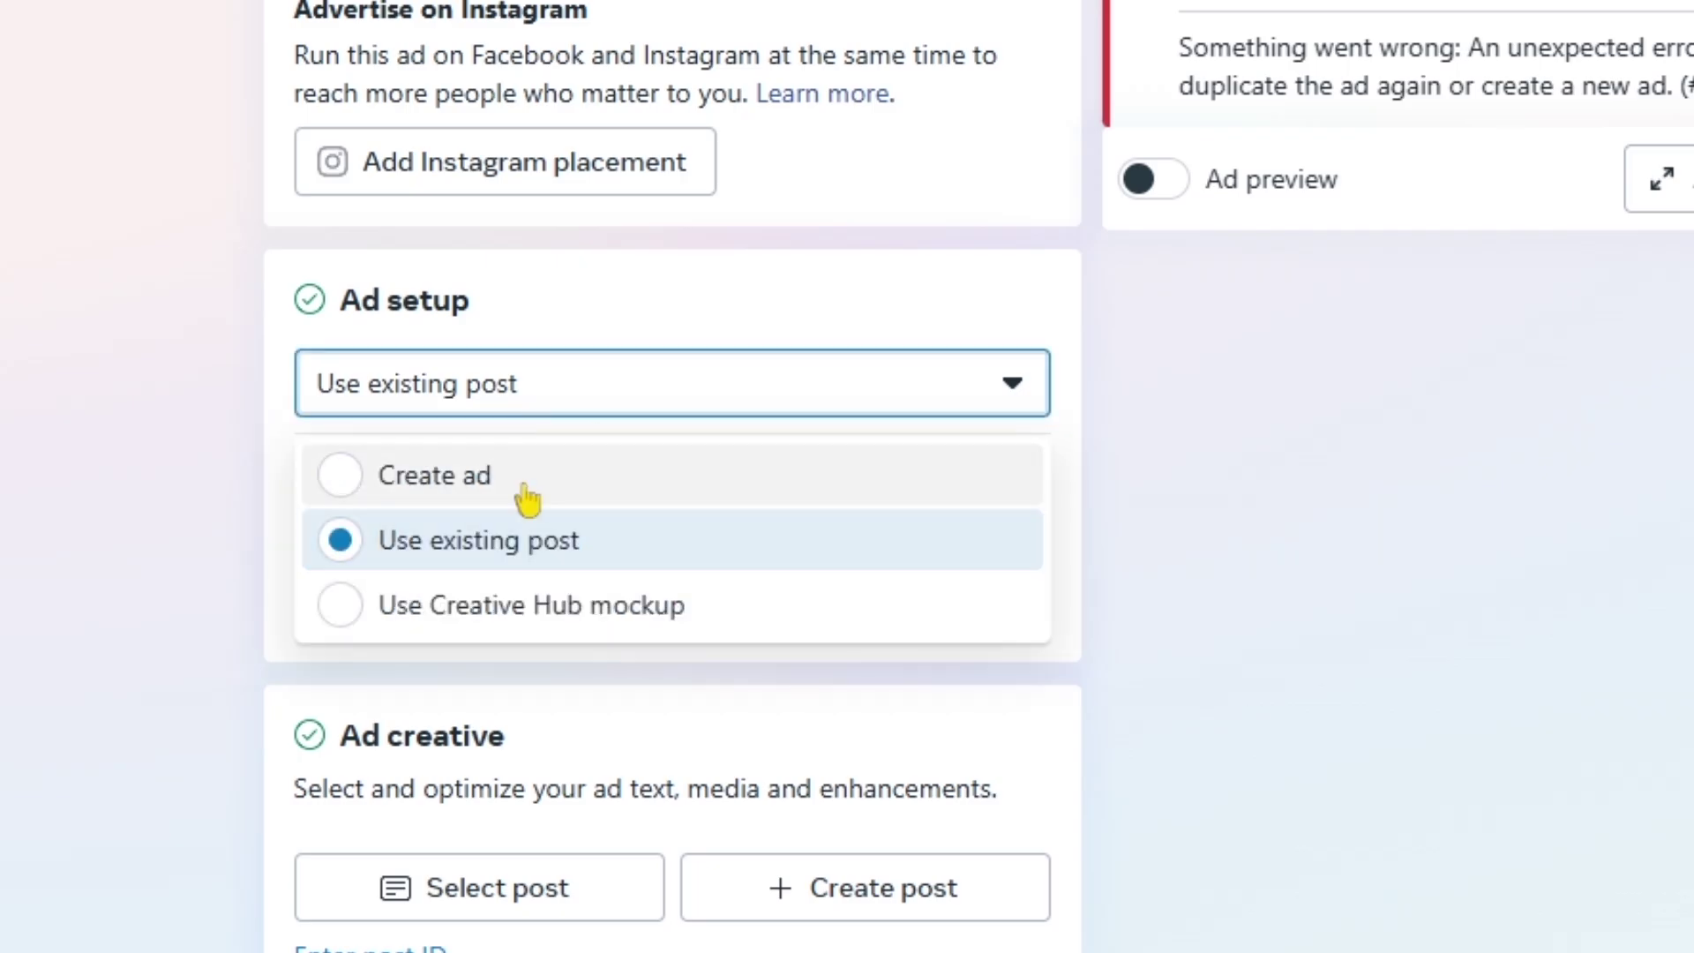
left_click(435, 492)
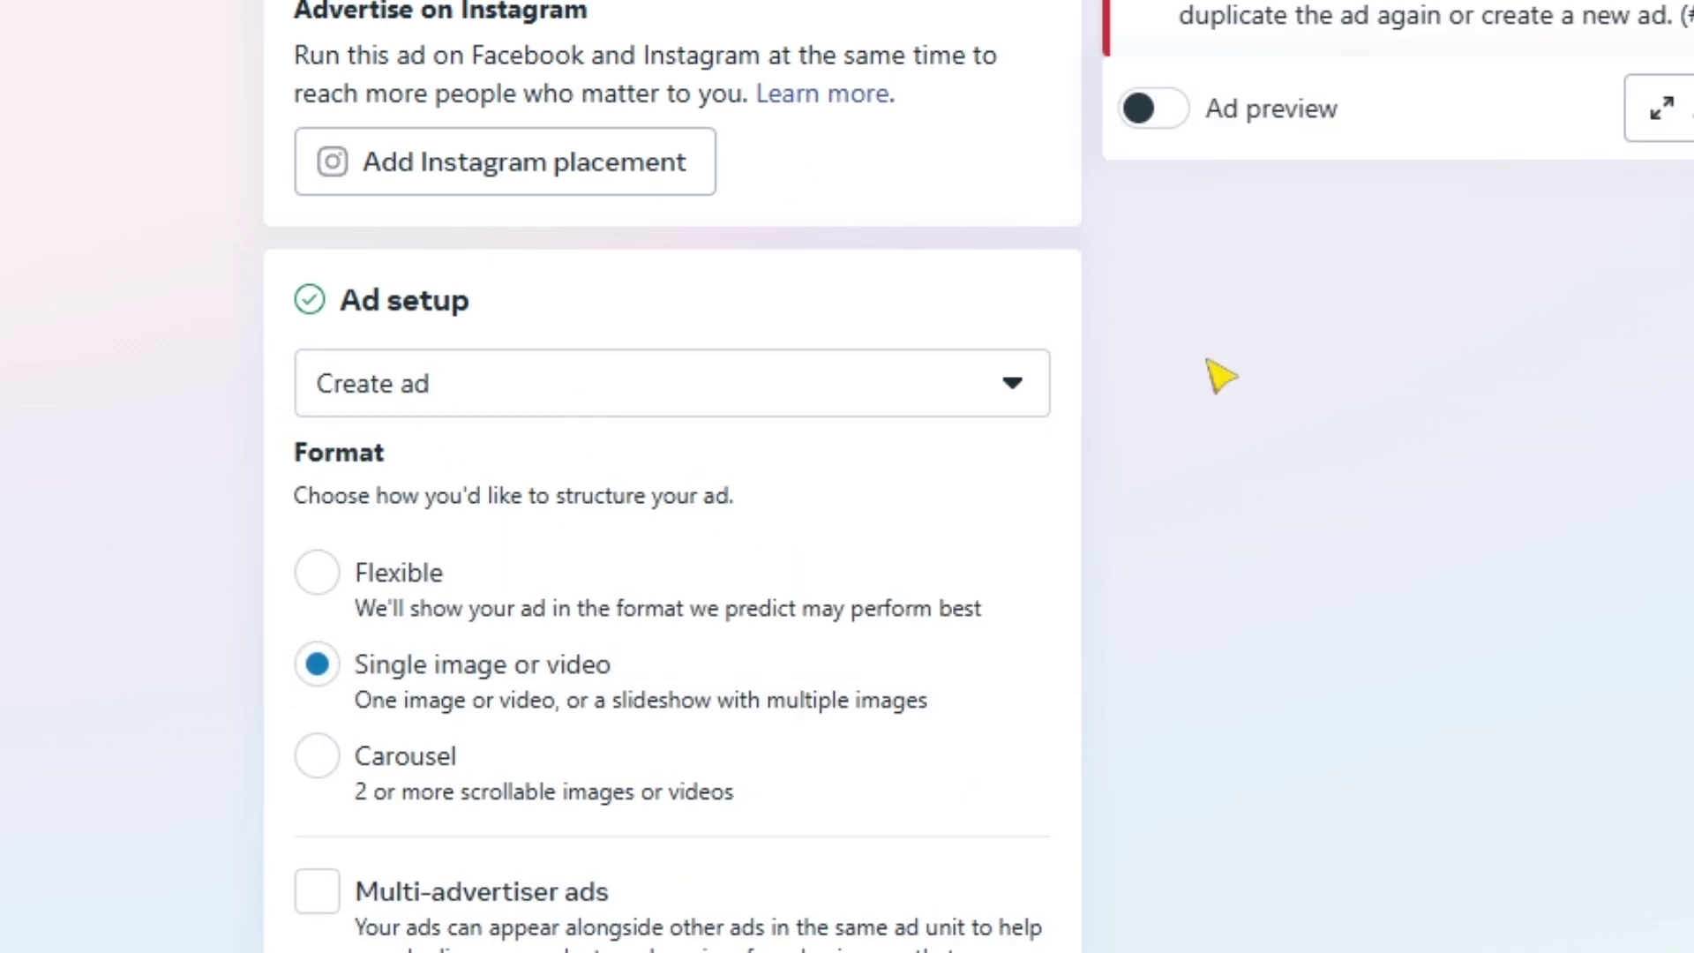
Change the ad setup of the engagement ad to Use existing post
left_click(616, 386)
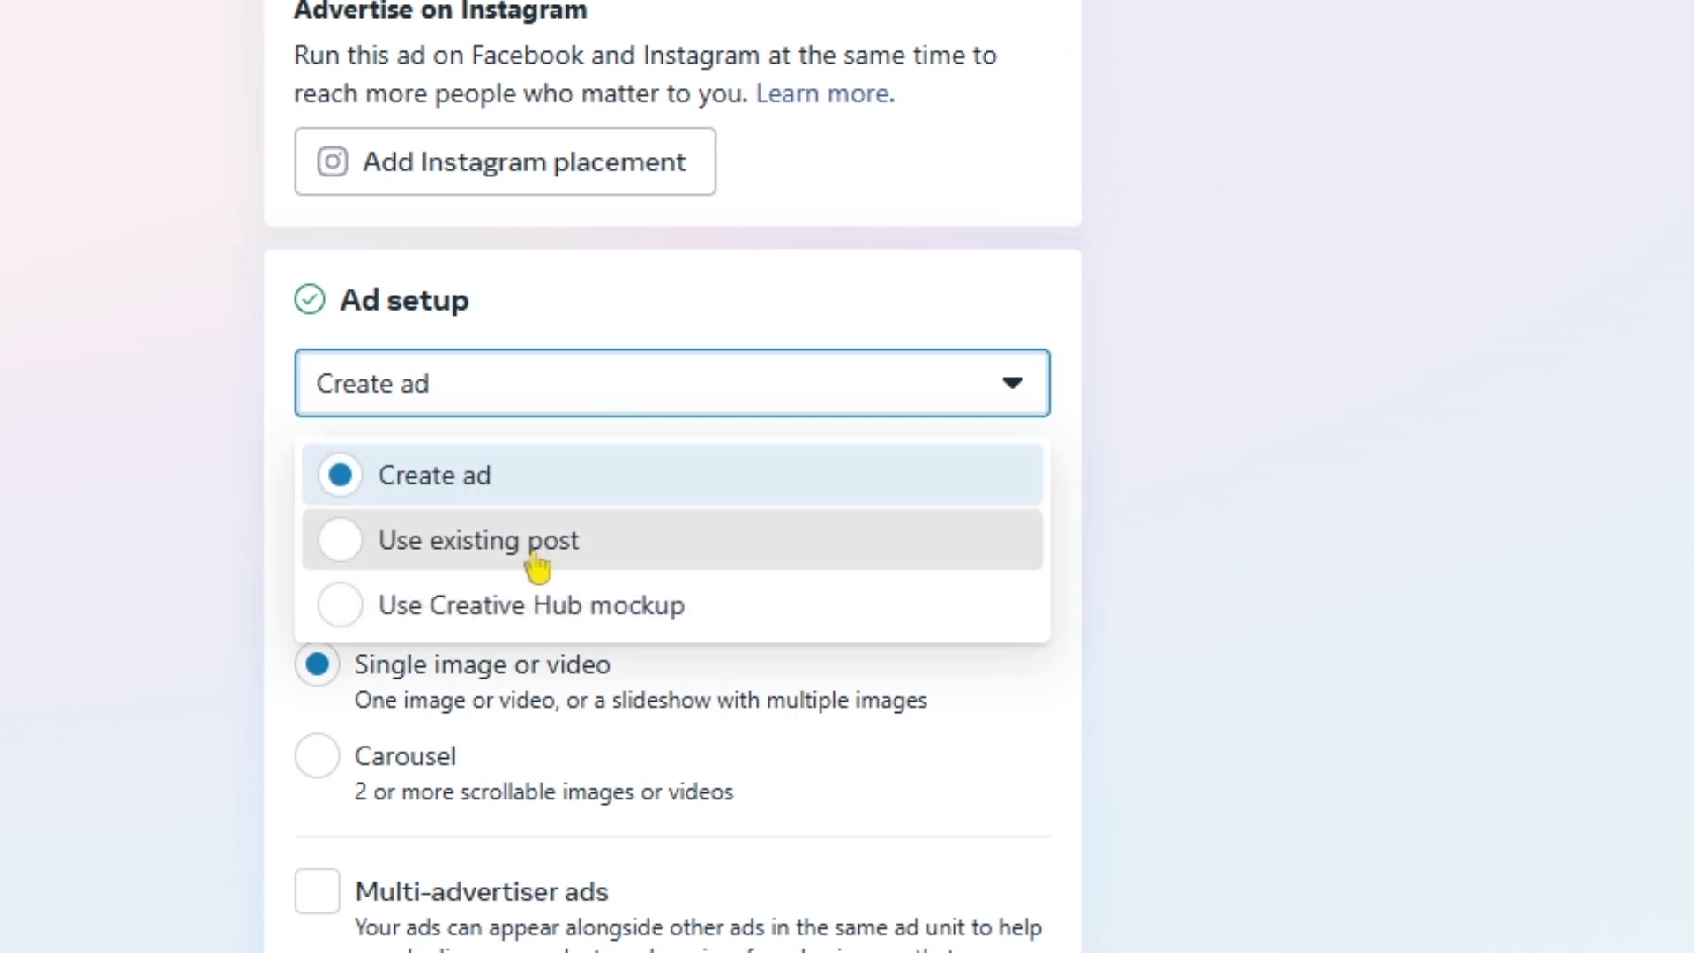
left_click(539, 565)
scroll(949, 730, "down", 3)
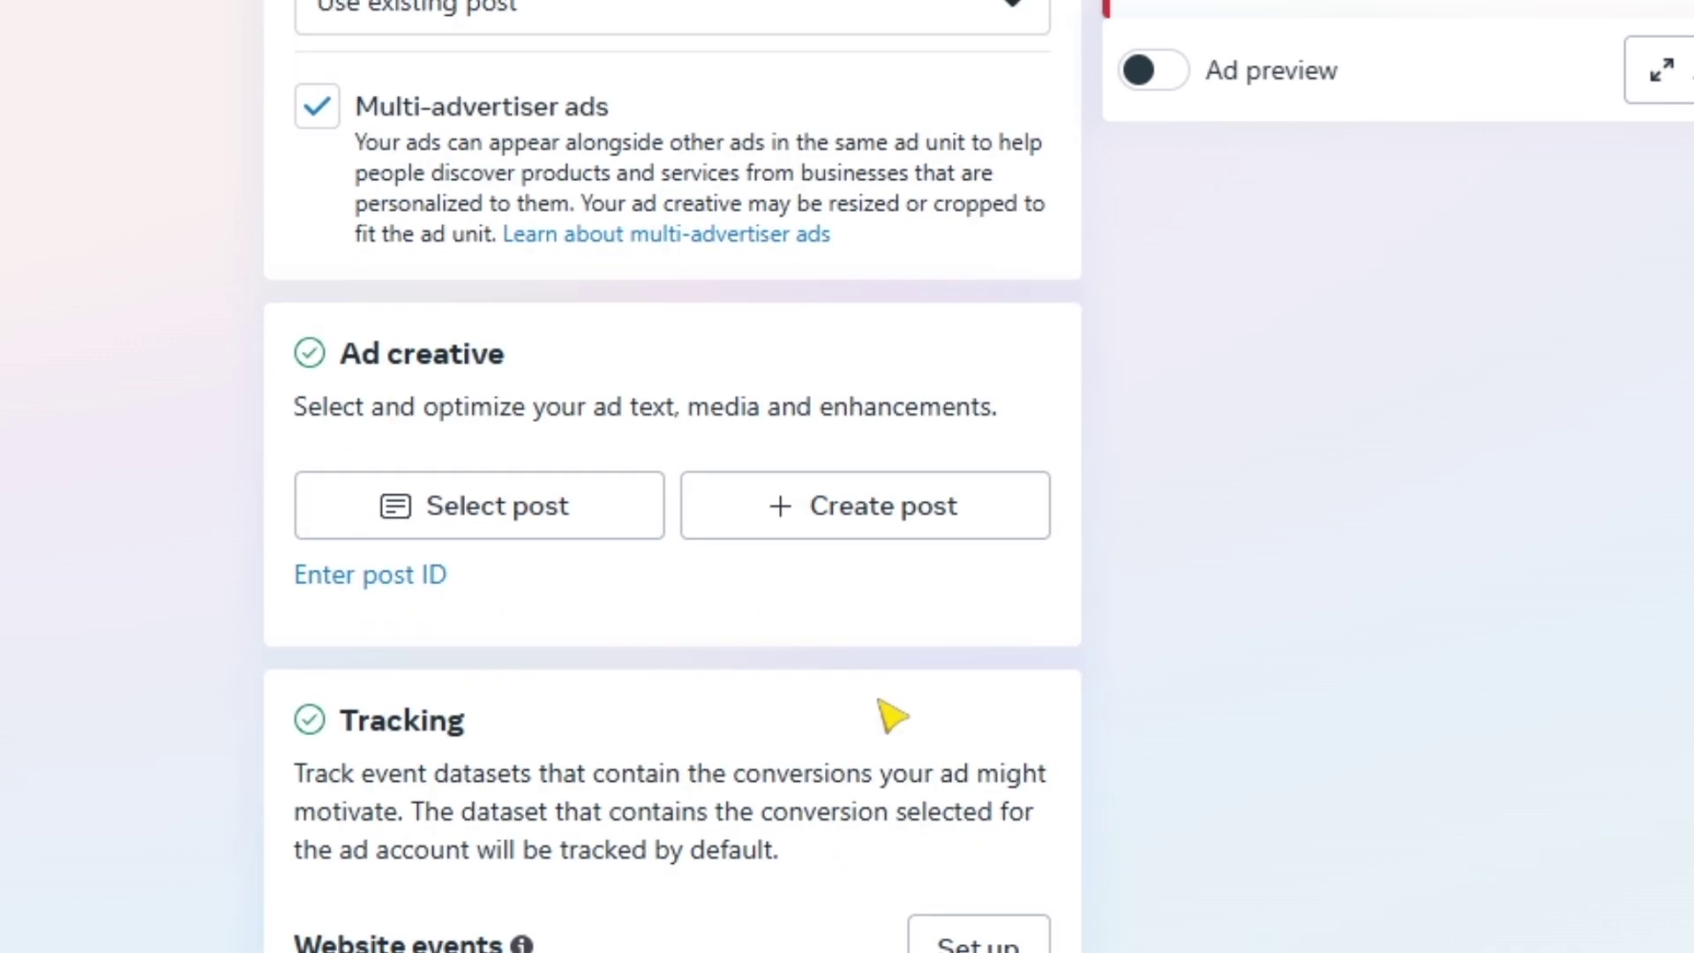
Select the published Facebook panjabi album post of Mar 12, 2025 as the ad creative and check its primary text
left_click_drag(342, 356, 506, 378)
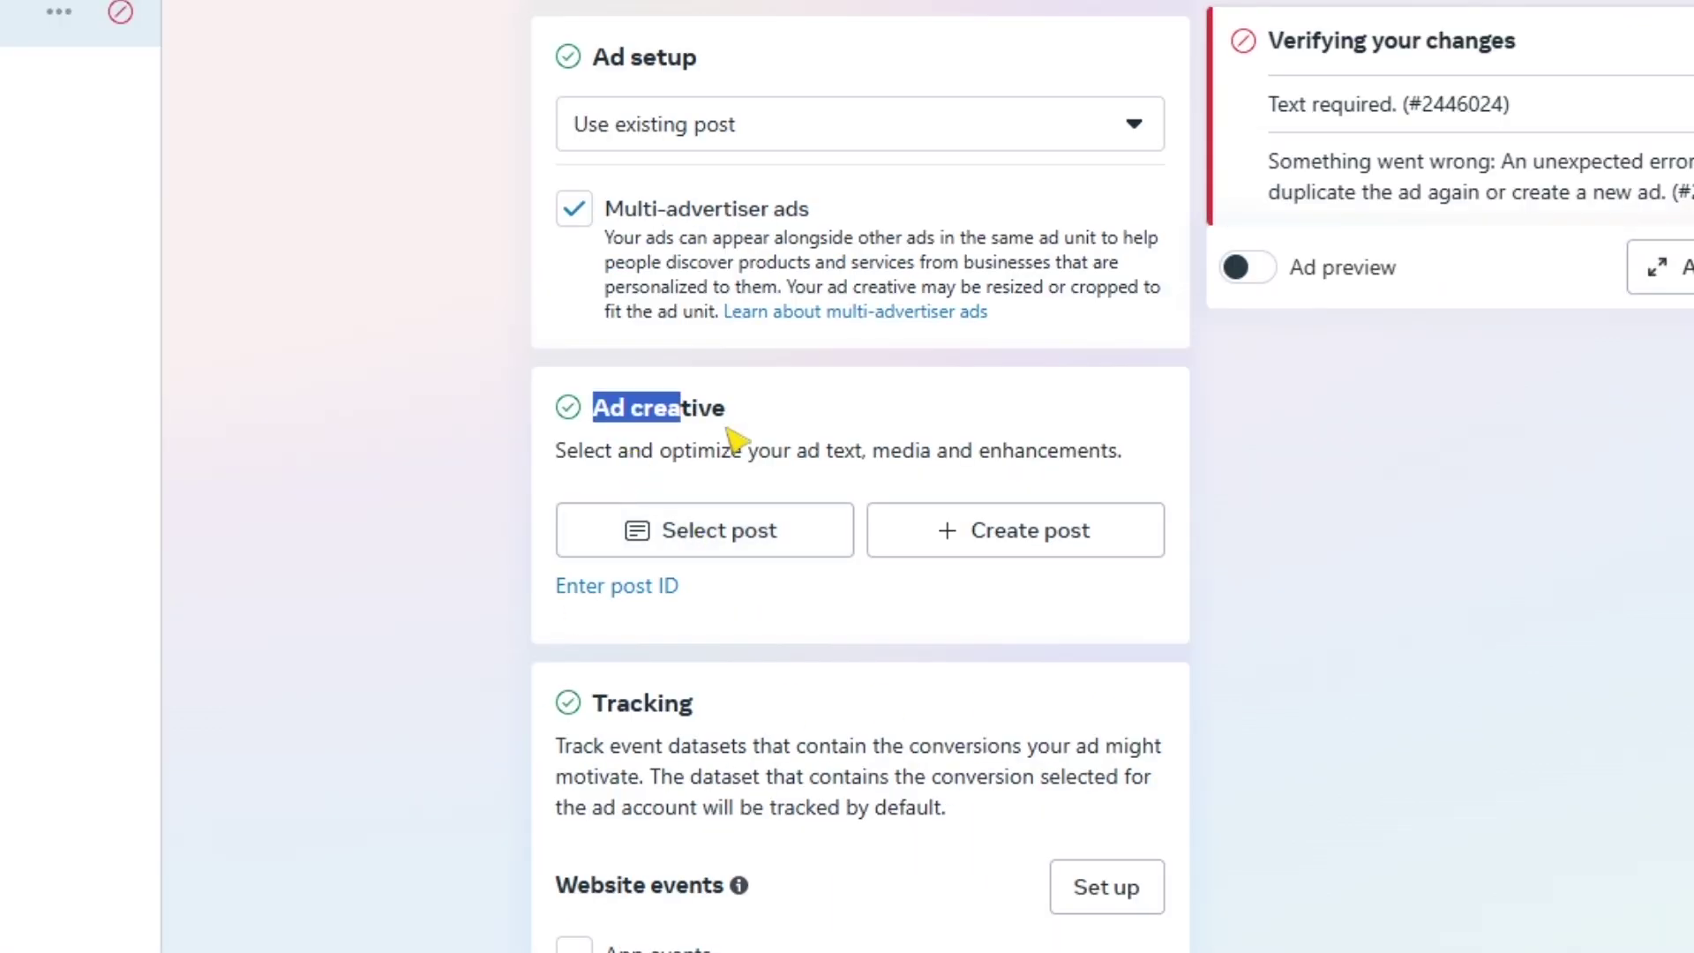
left_click(731, 547)
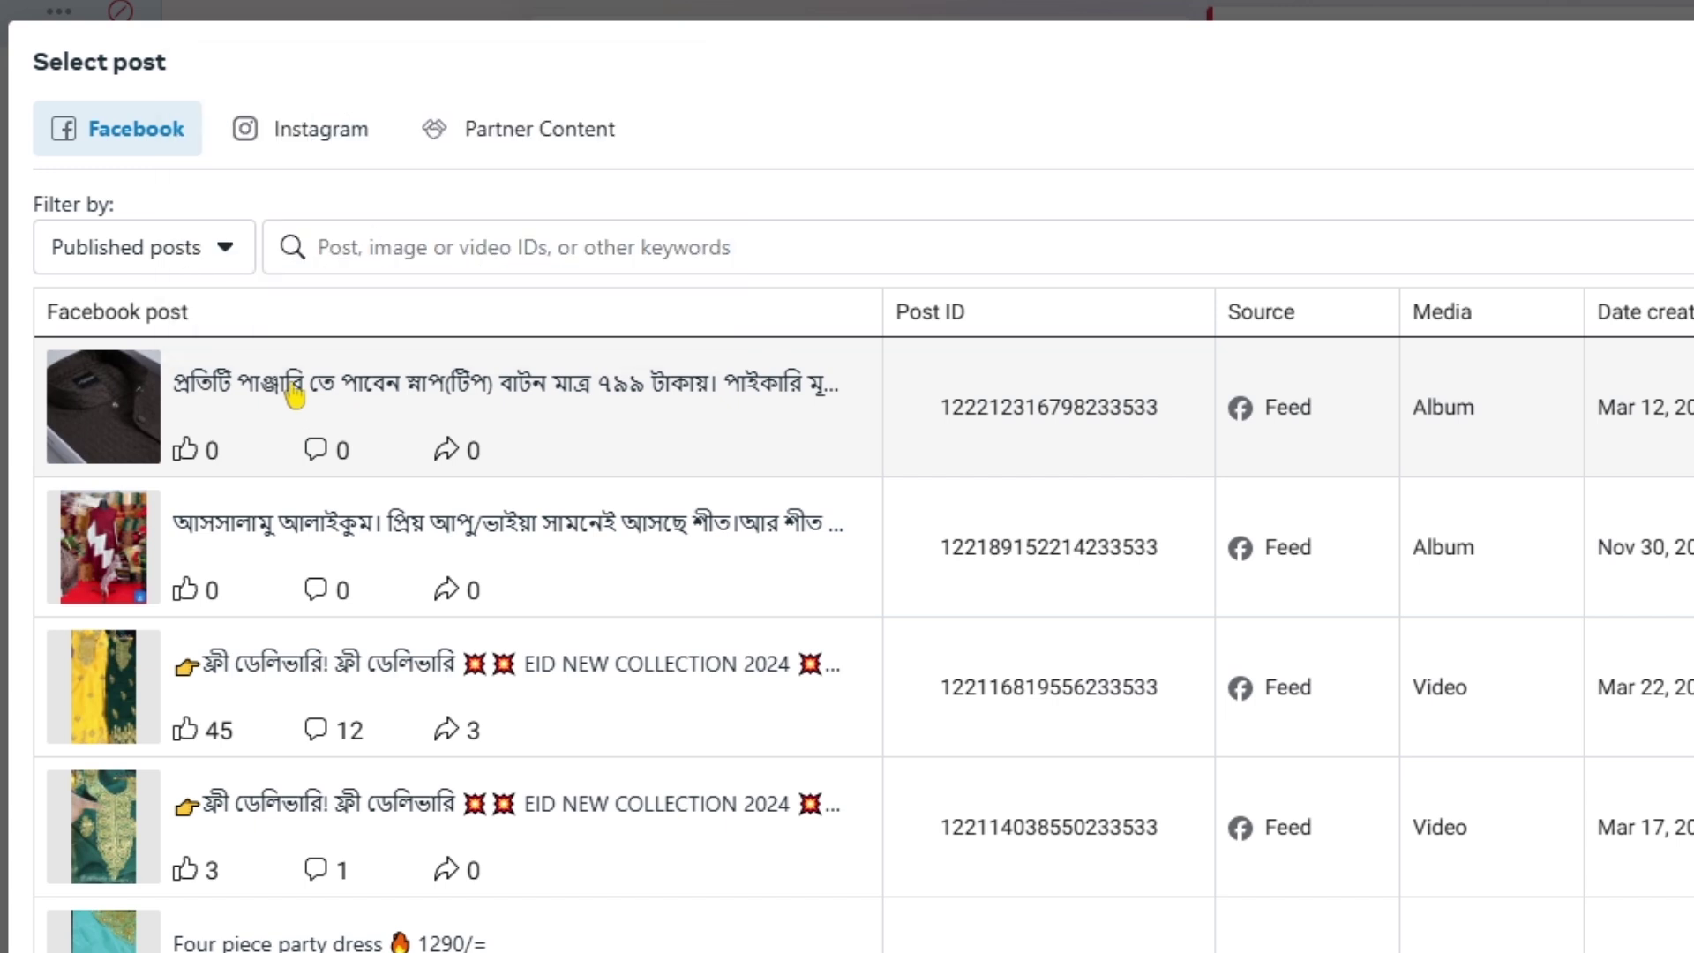
left_click(128, 430)
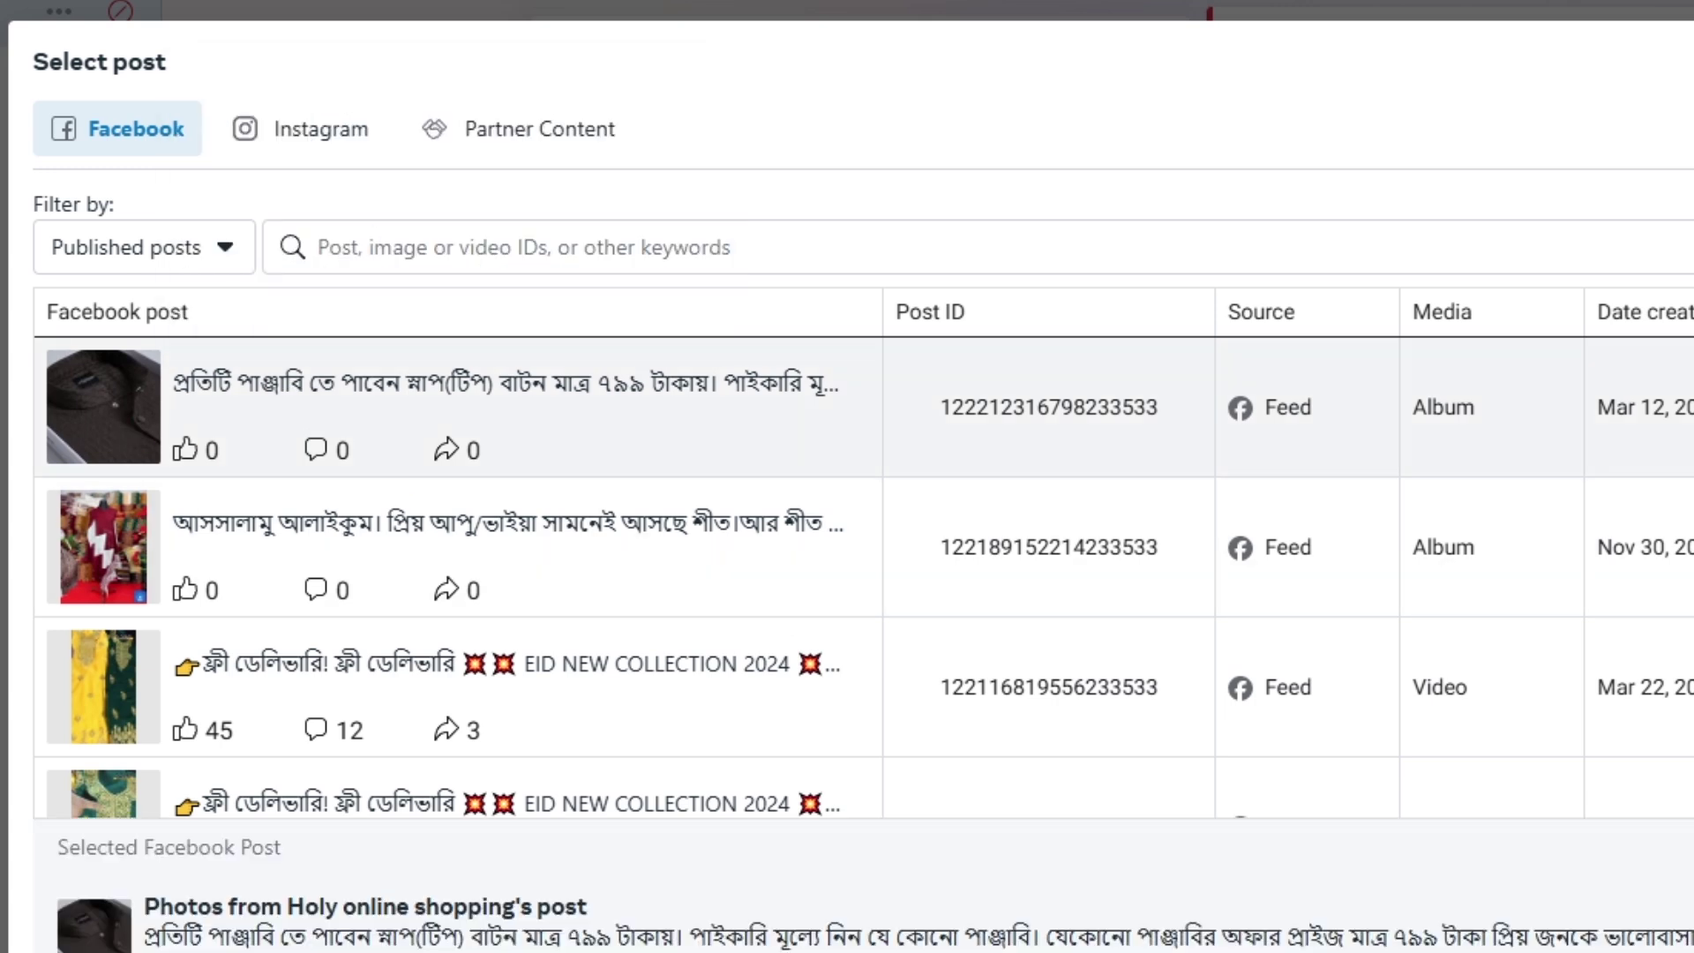
left_click(1692, 951)
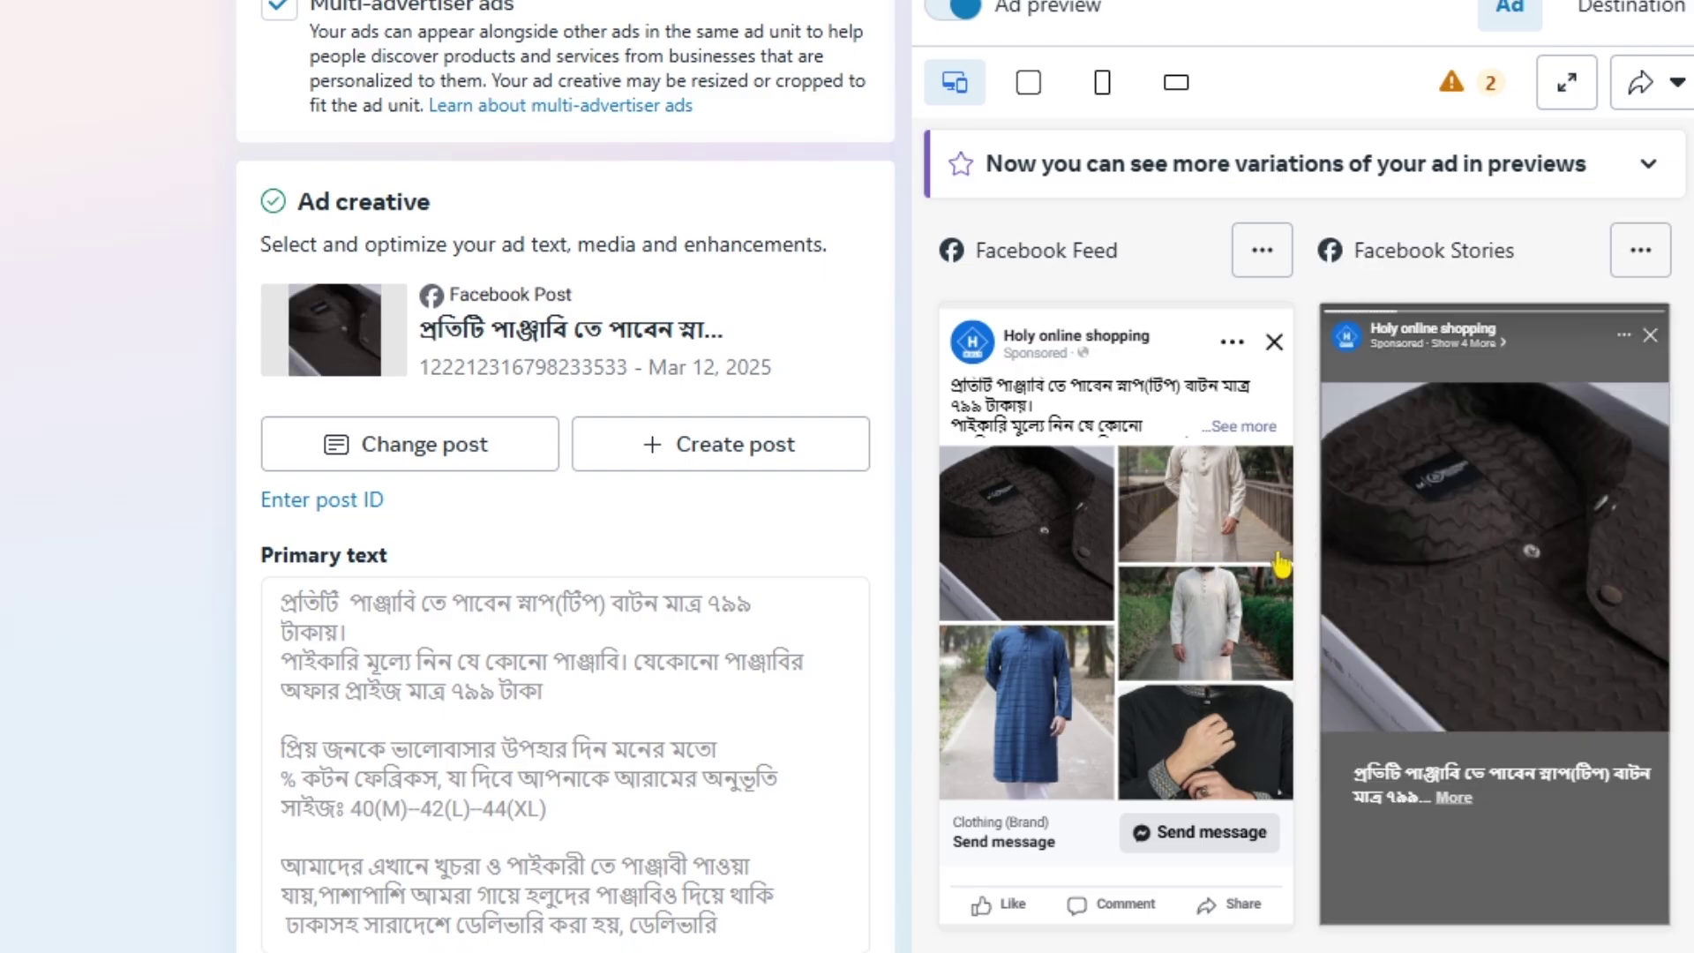
scroll(227, 508, "down", 4)
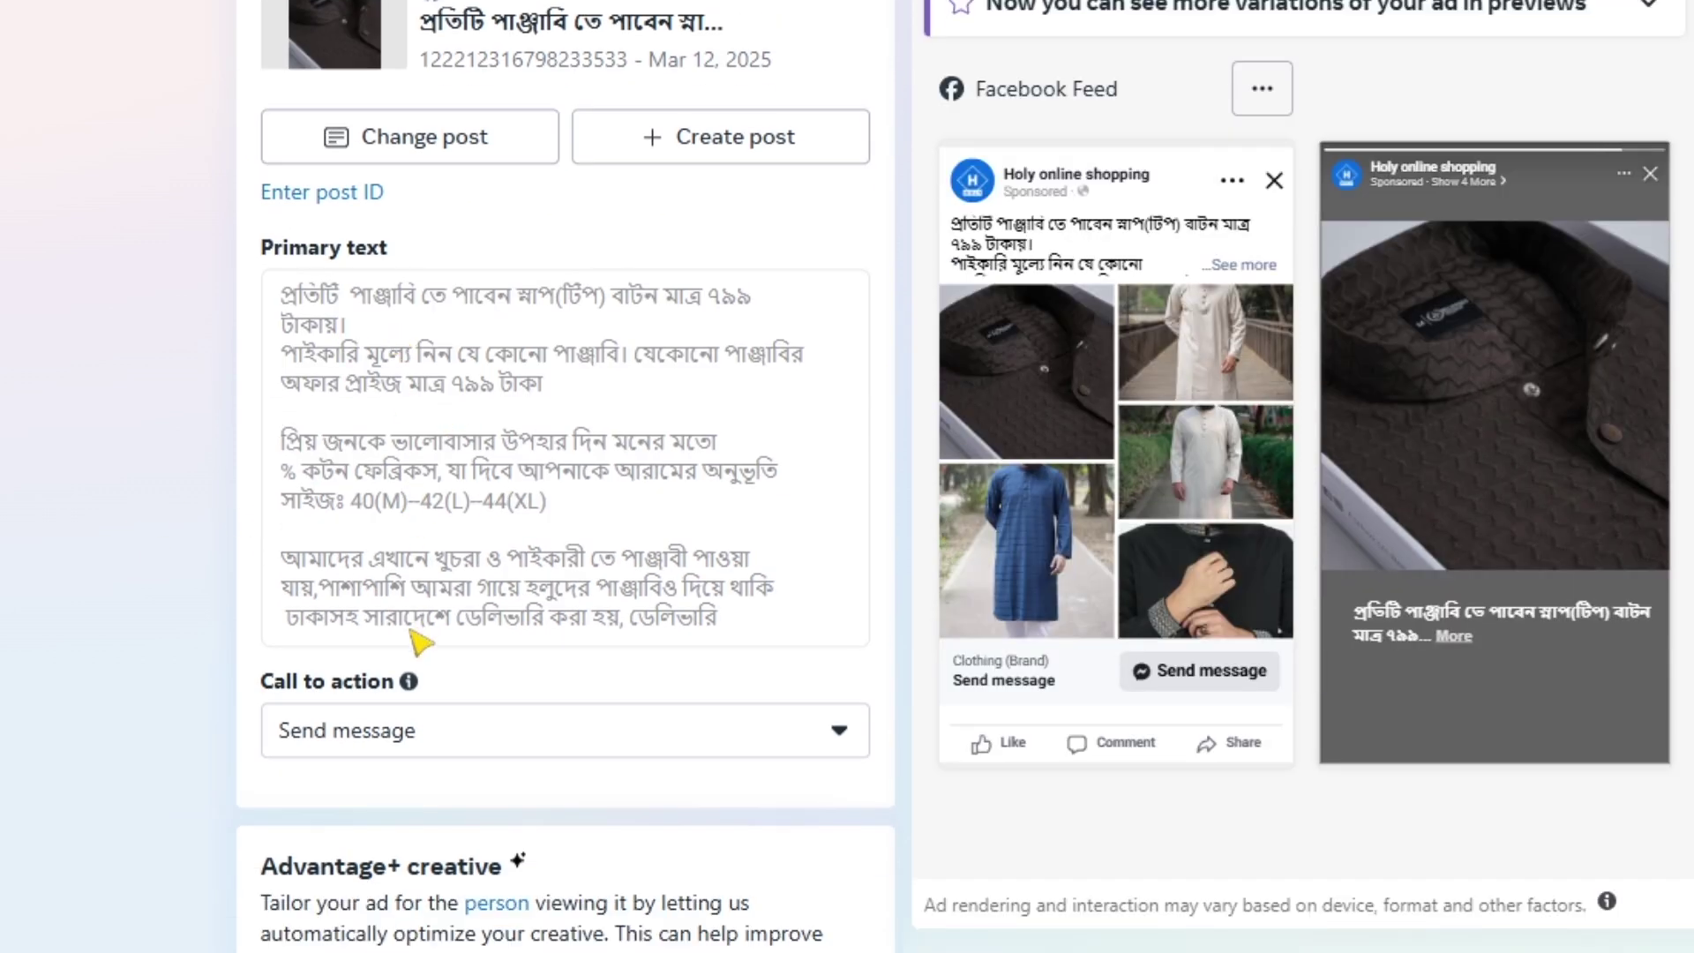
scroll(435, 405, "up", 4)
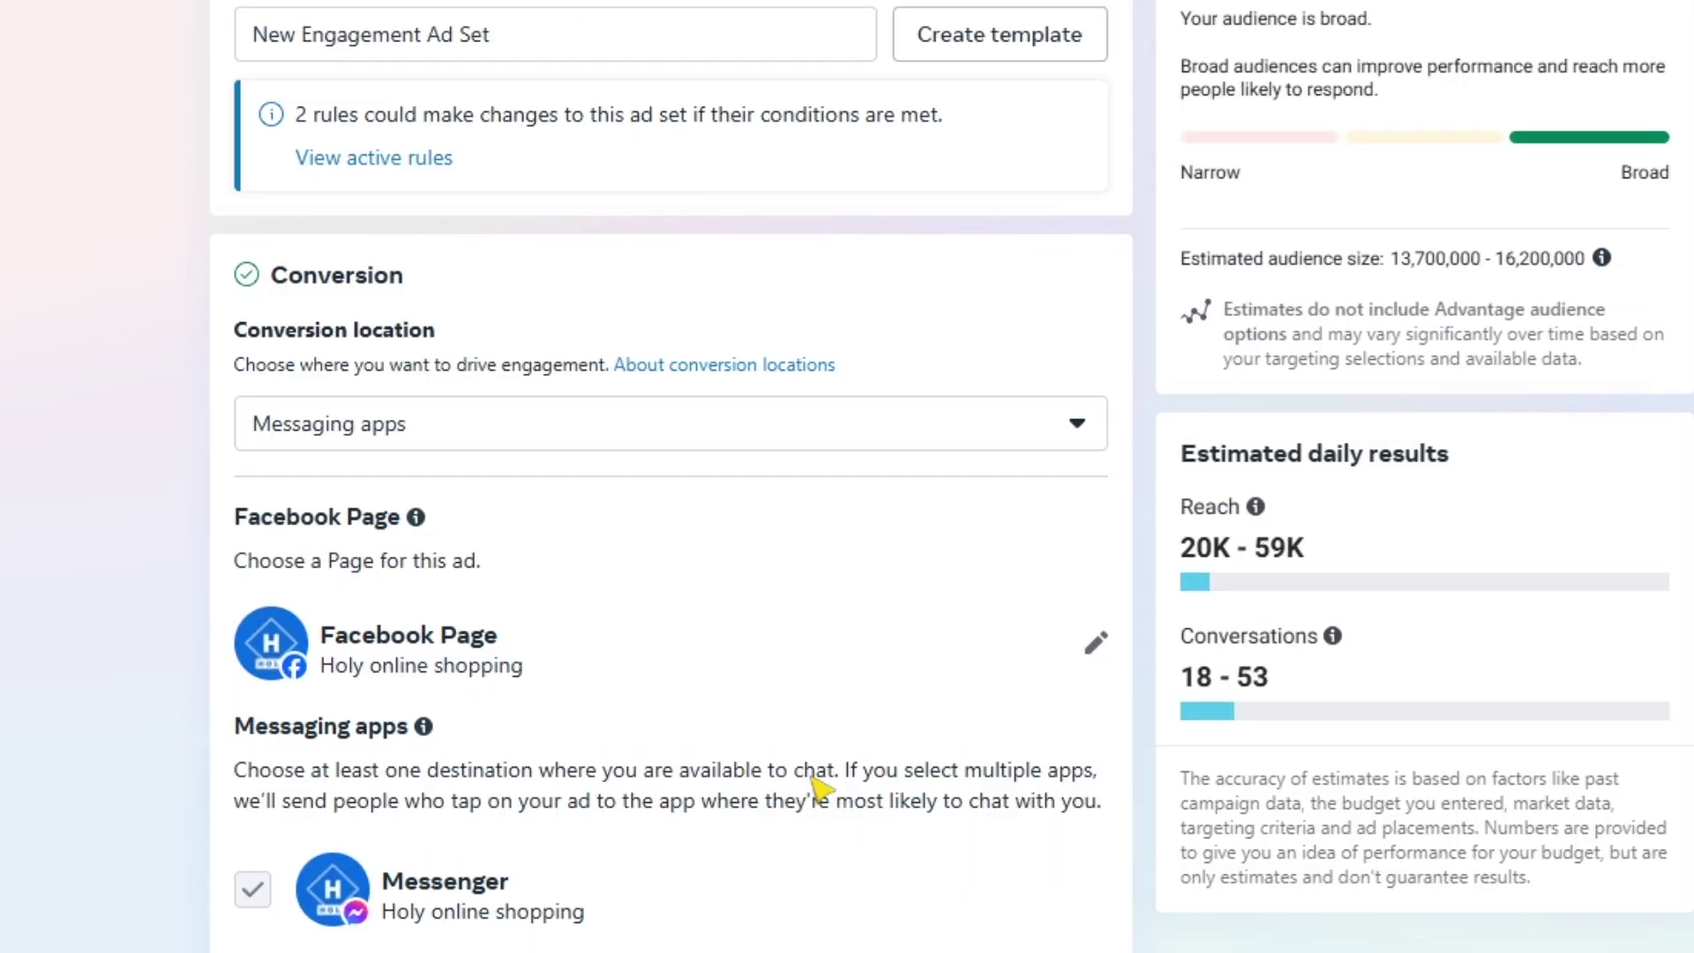
Deselect the Messenger and Audience Network platforms in the ad set's manual placements
scroll(813, 794, "down", 7)
scroll(705, 846, "down", 15)
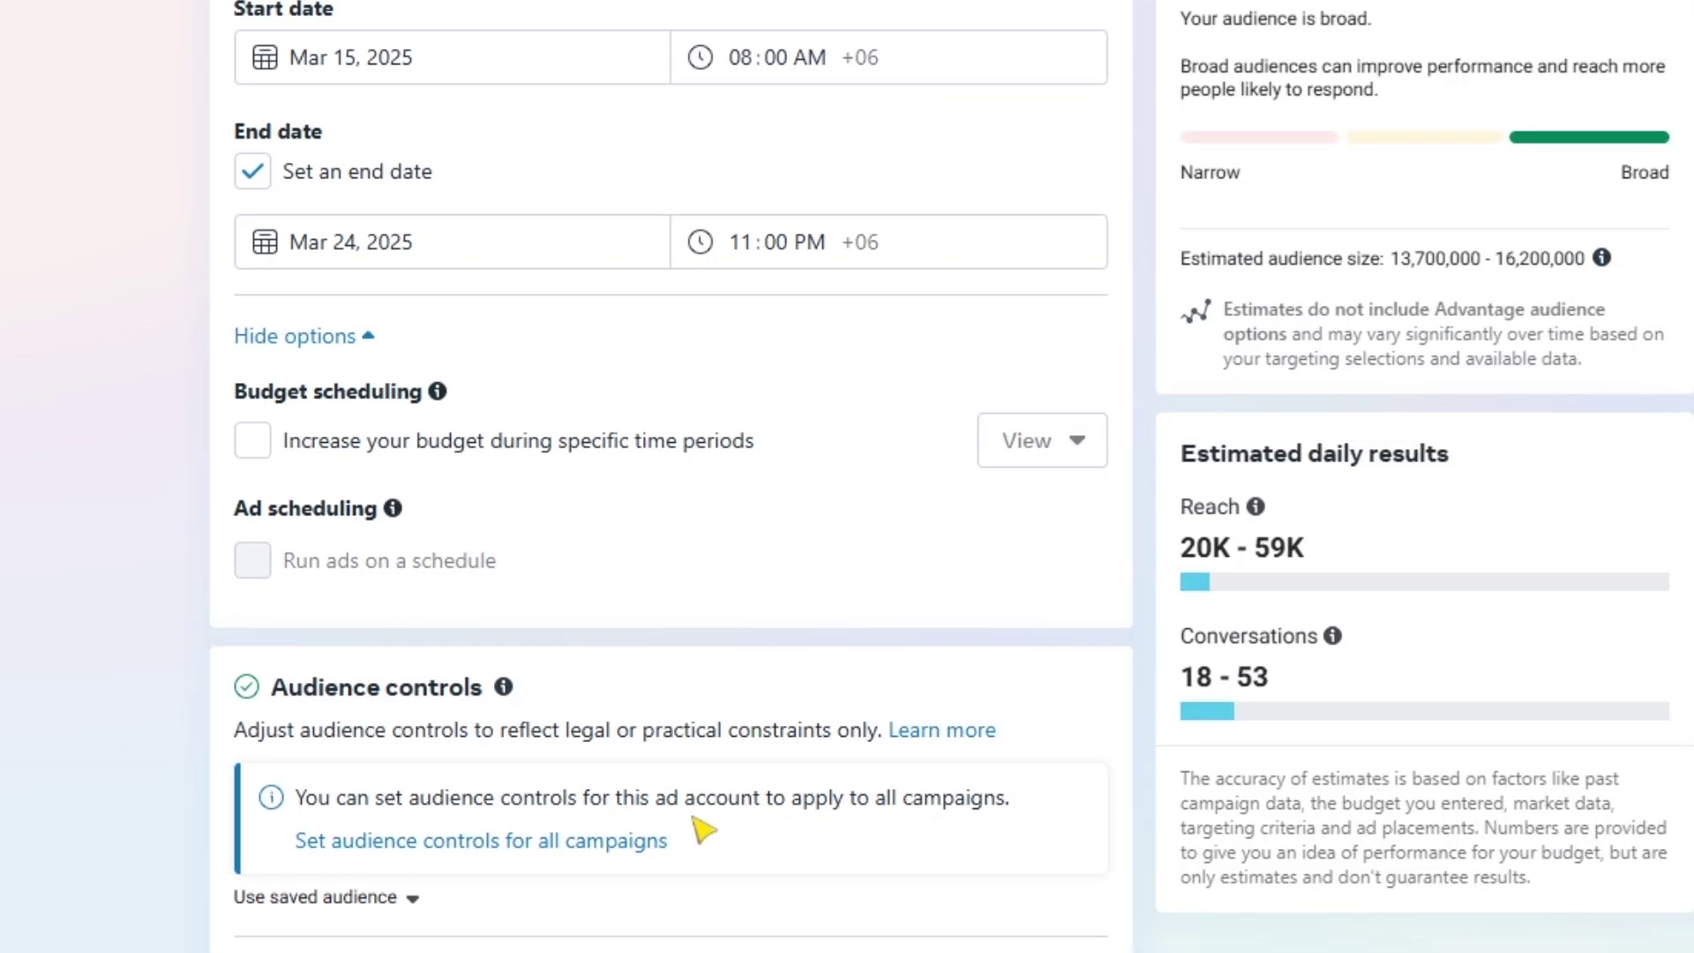
scroll(697, 825, "down", 20)
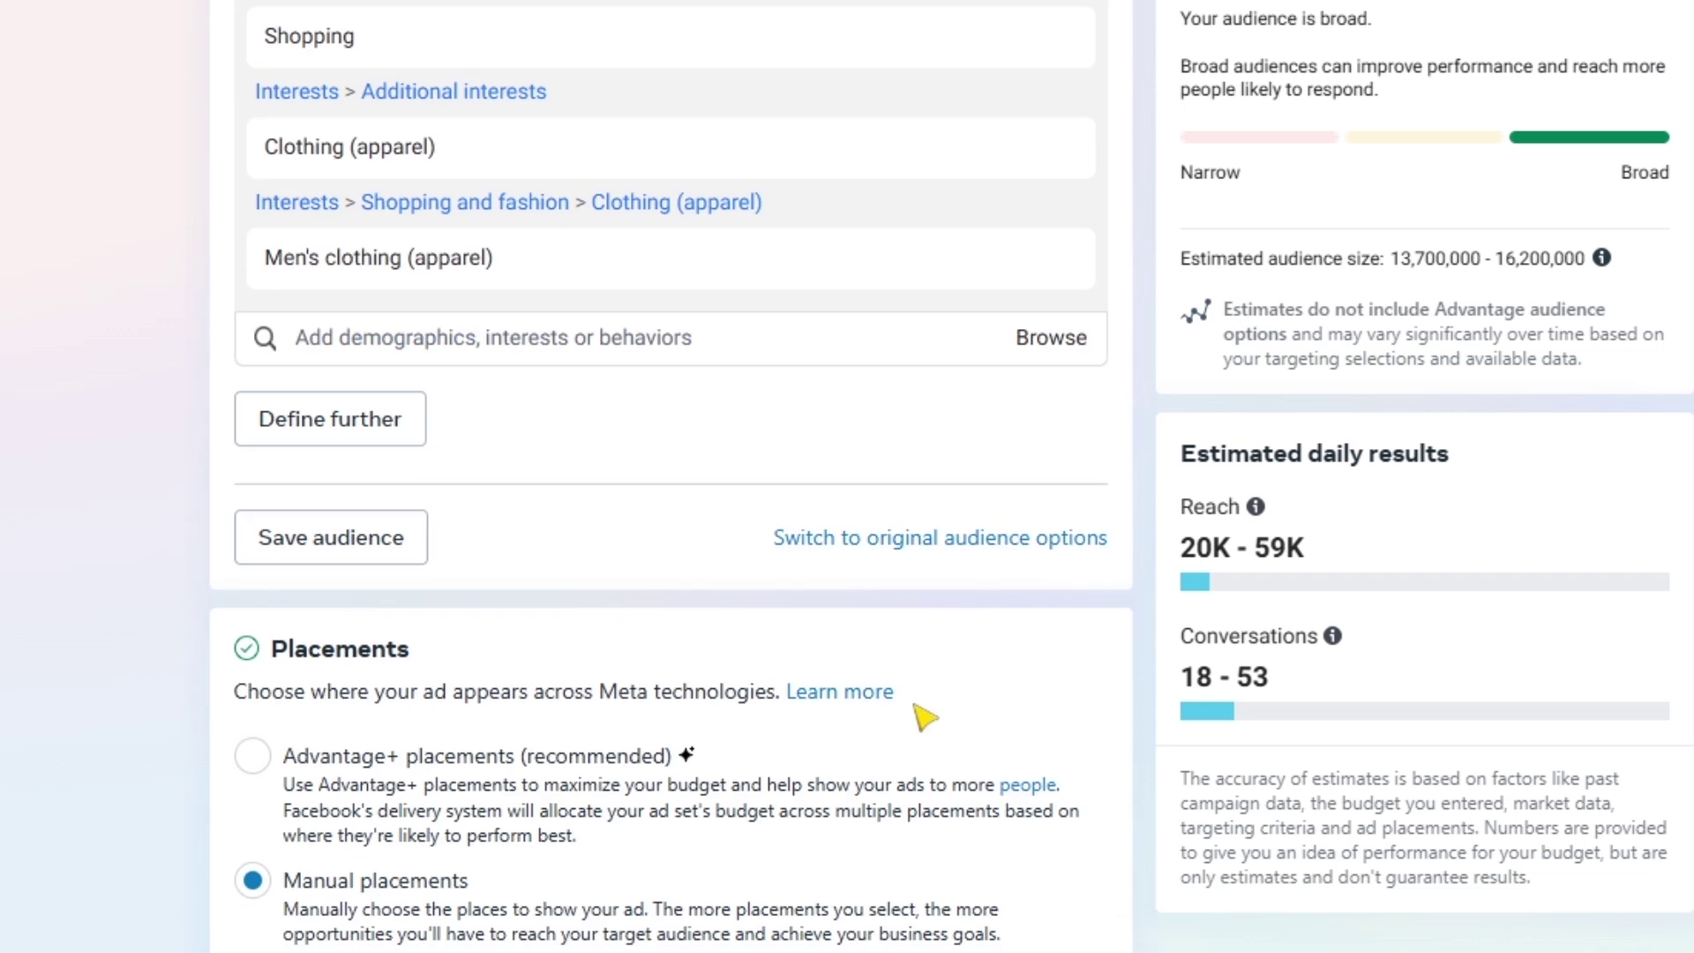
left_click(513, 735)
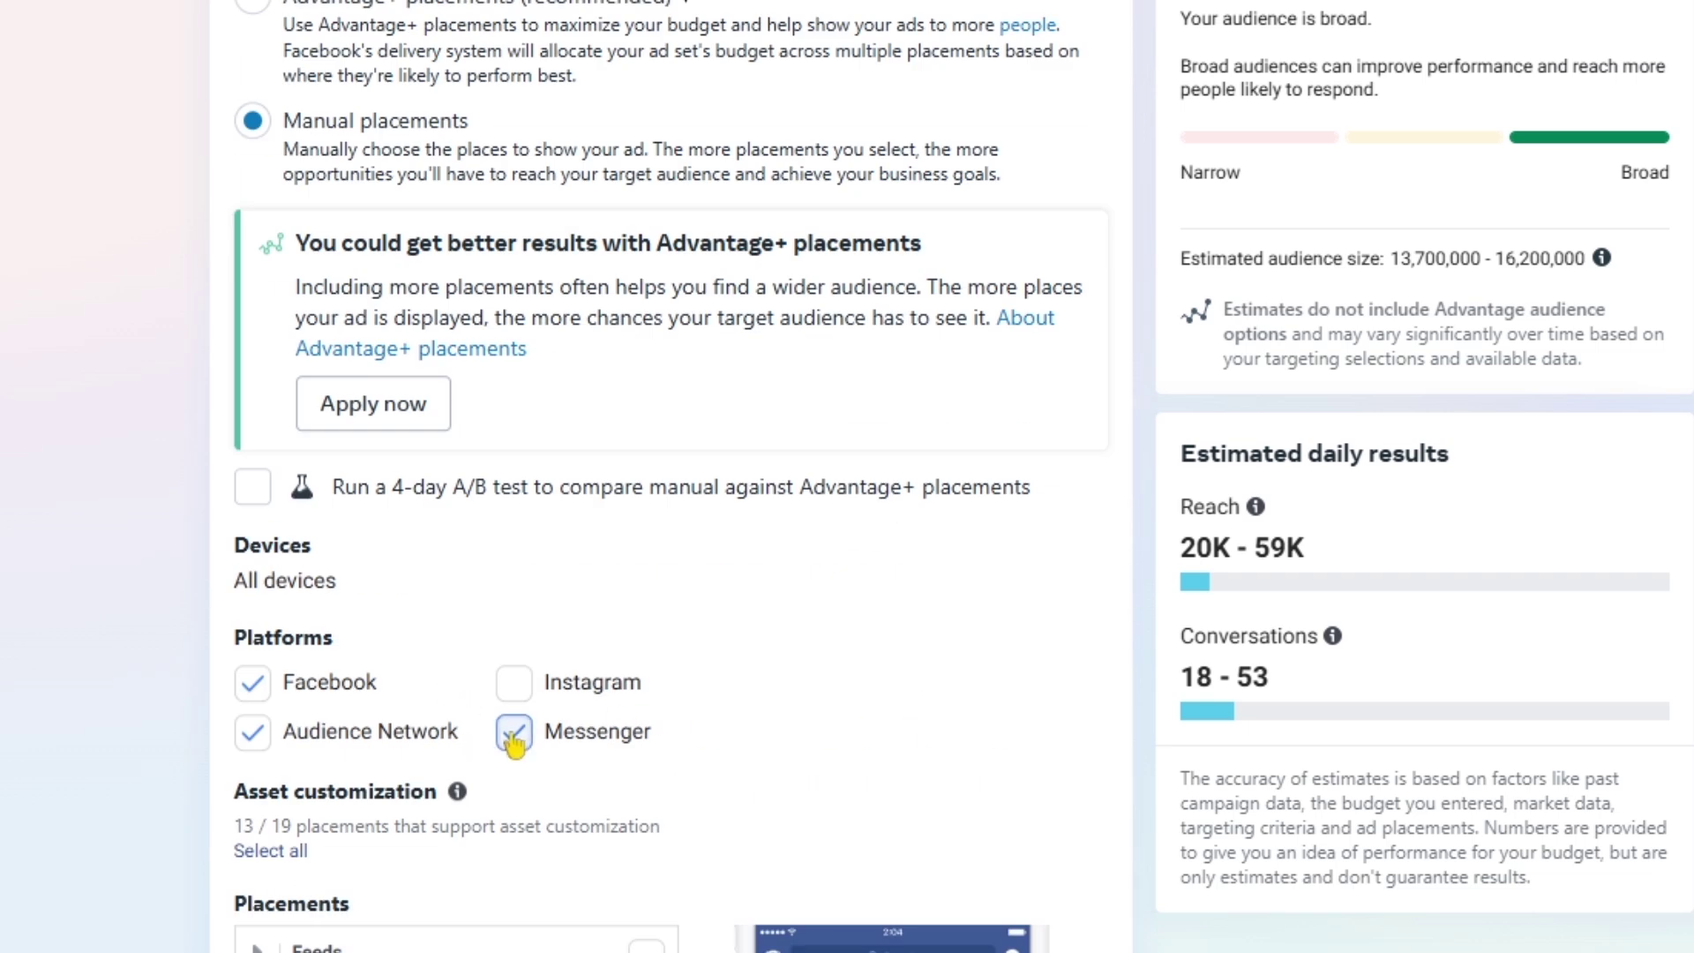
left_click(256, 742)
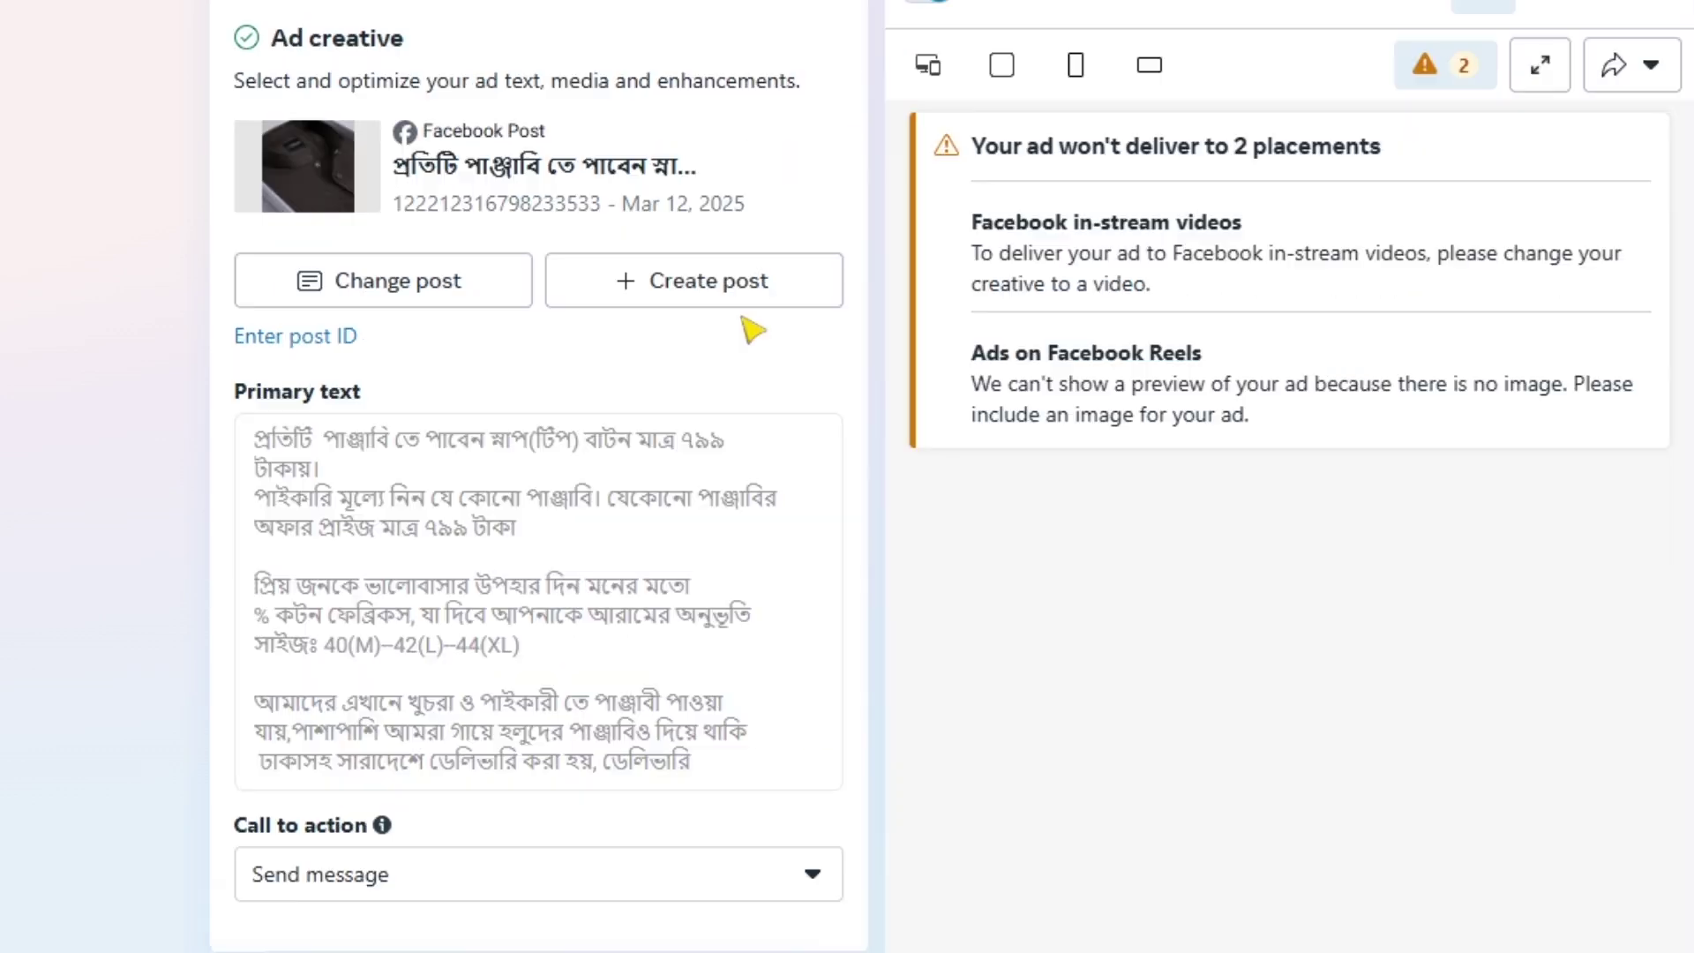
Look at the form for creating a new post and at the ad's call to action options
left_click(665, 296)
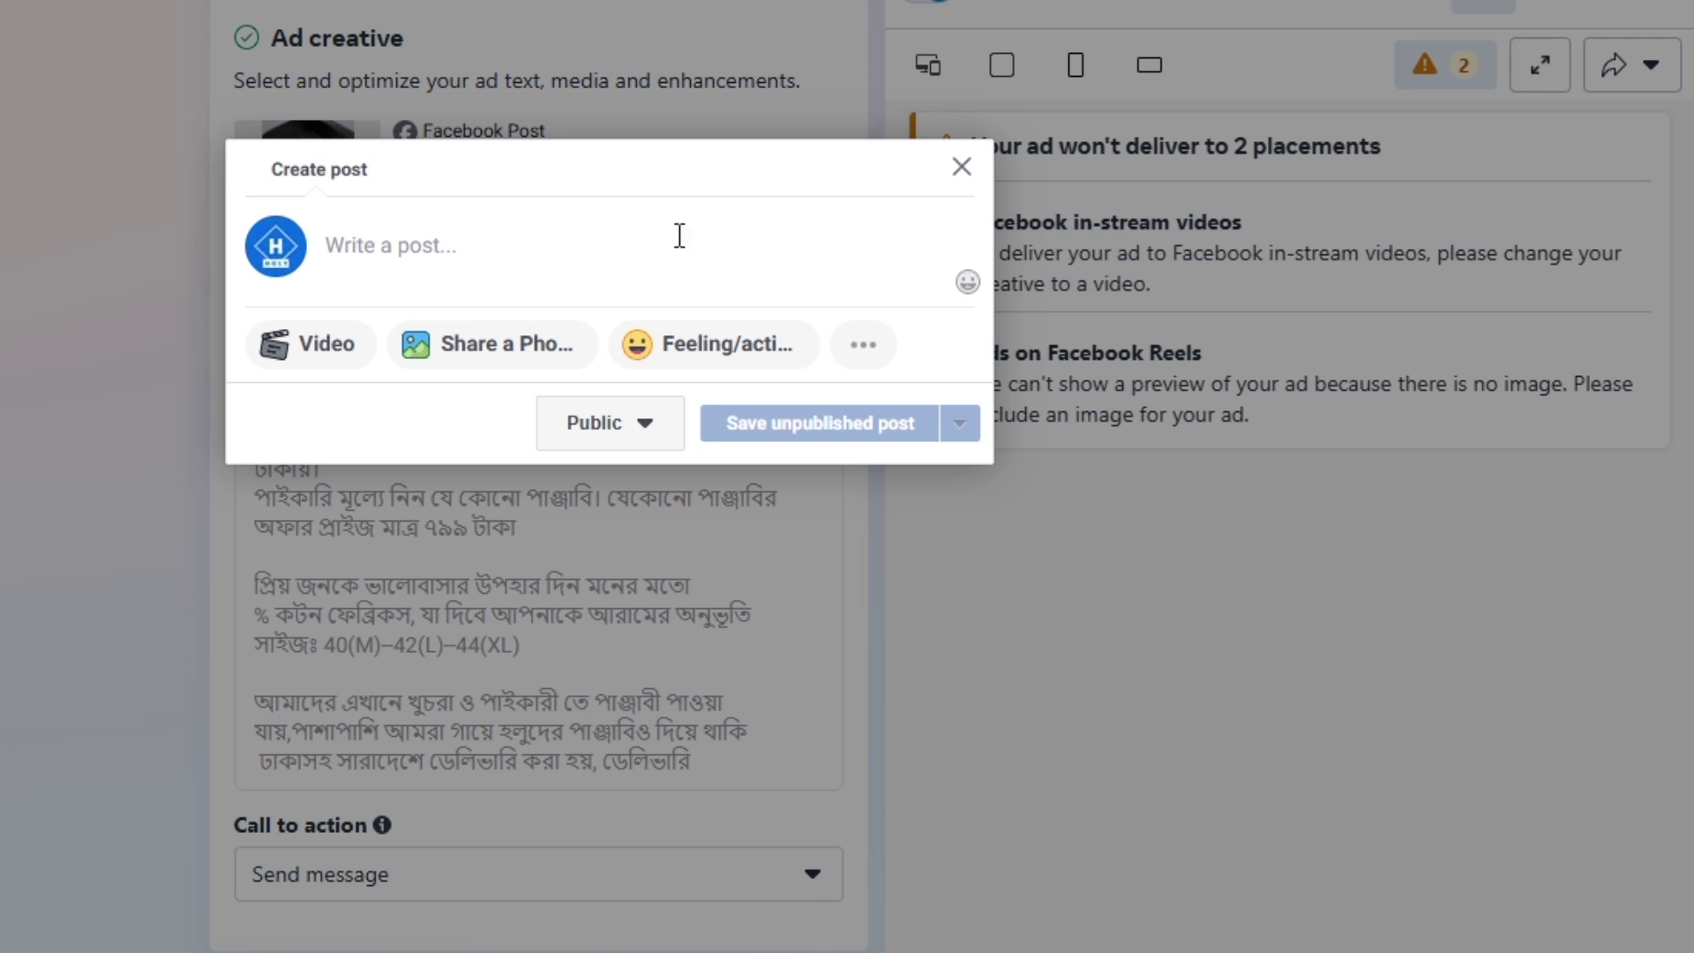
left_click(963, 169)
scroll(697, 688, "down", 7)
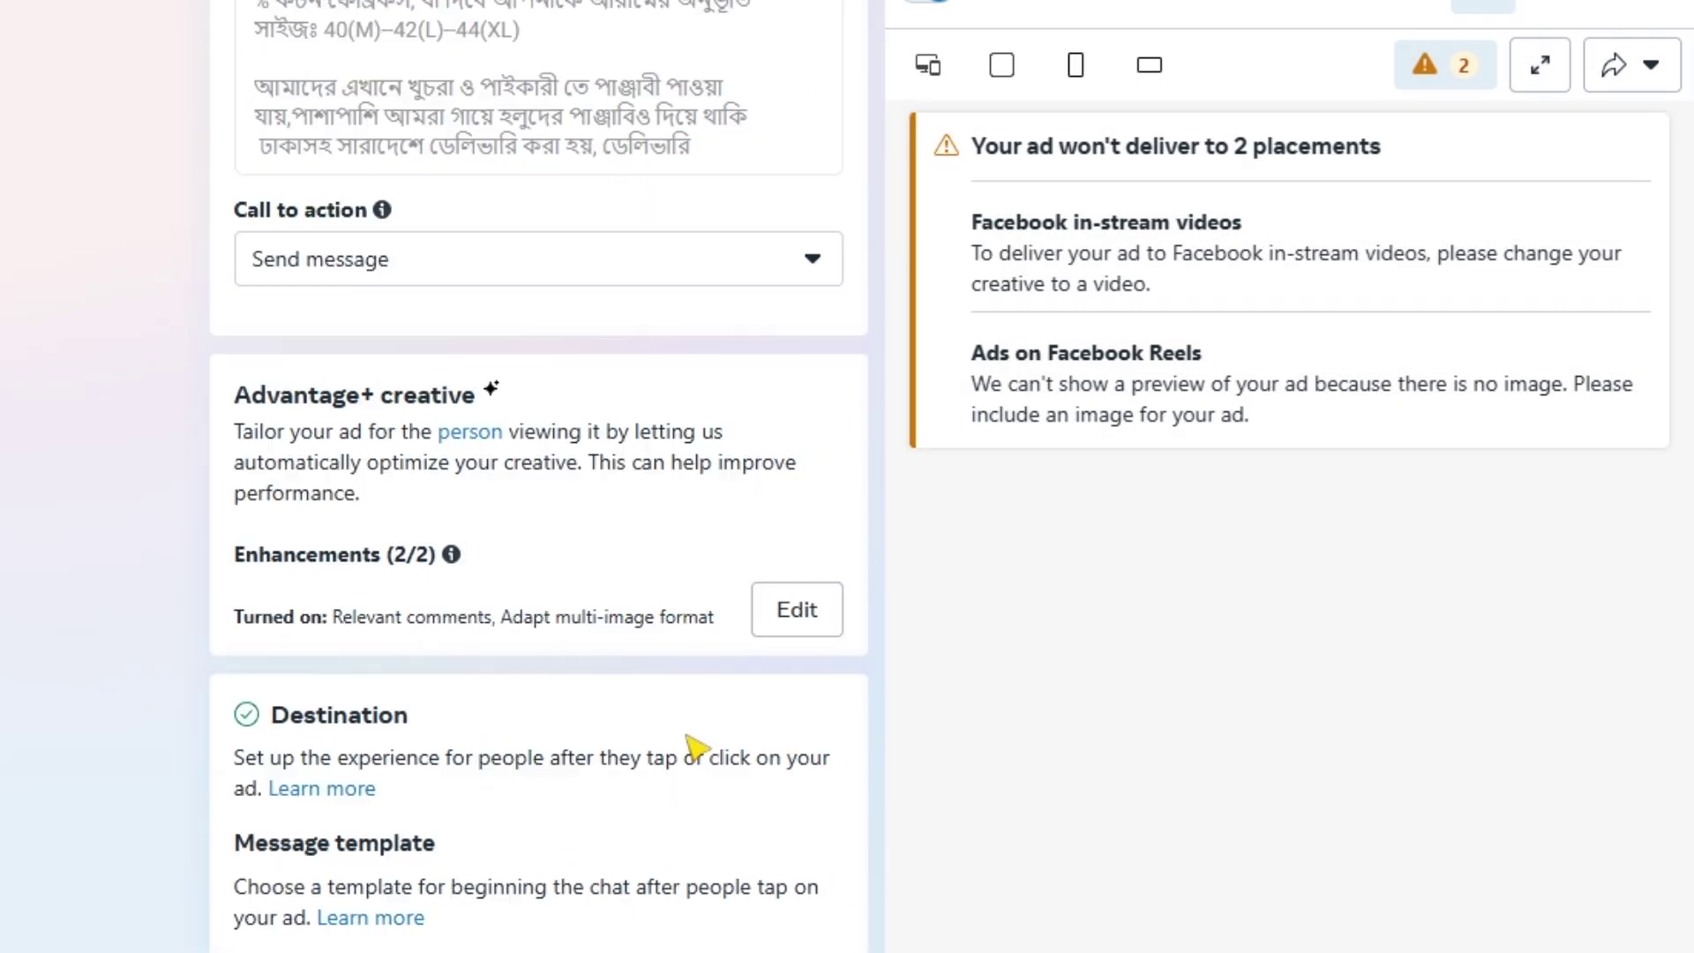
left_click(452, 268)
left_click(520, 404)
Review the ad's appearance across its placements in the advanced preview for the Advantage+ creative enhancements
scroll(600, 557, "down", 3)
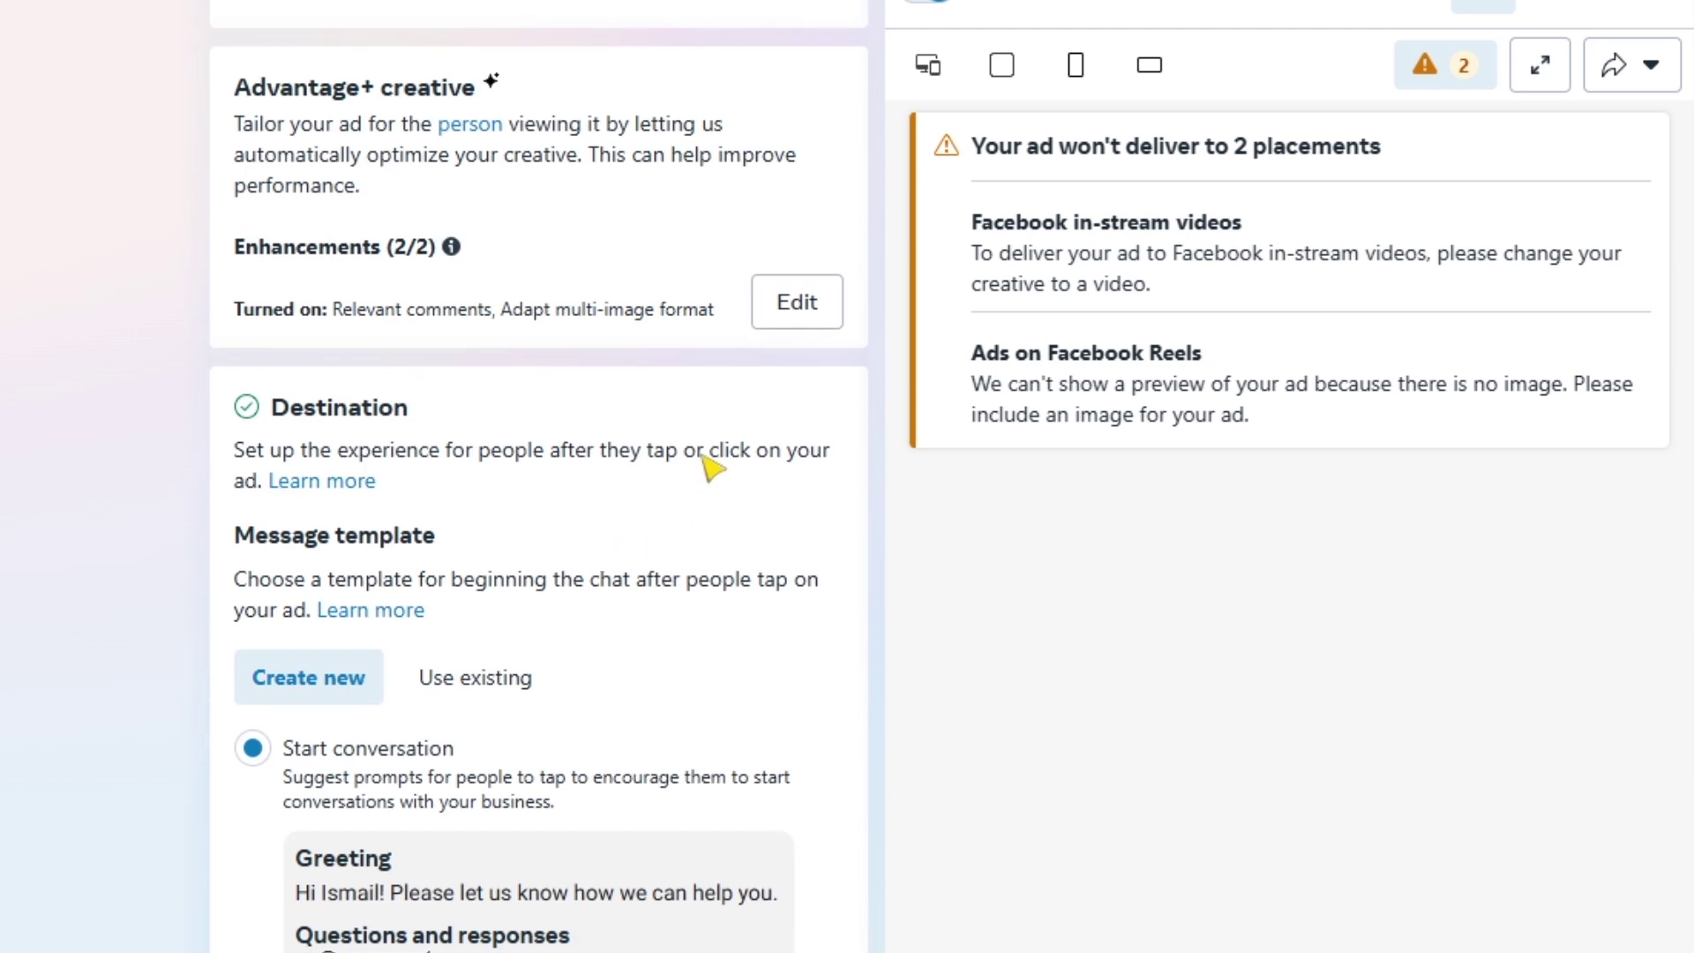
scroll(705, 465, "down", 3)
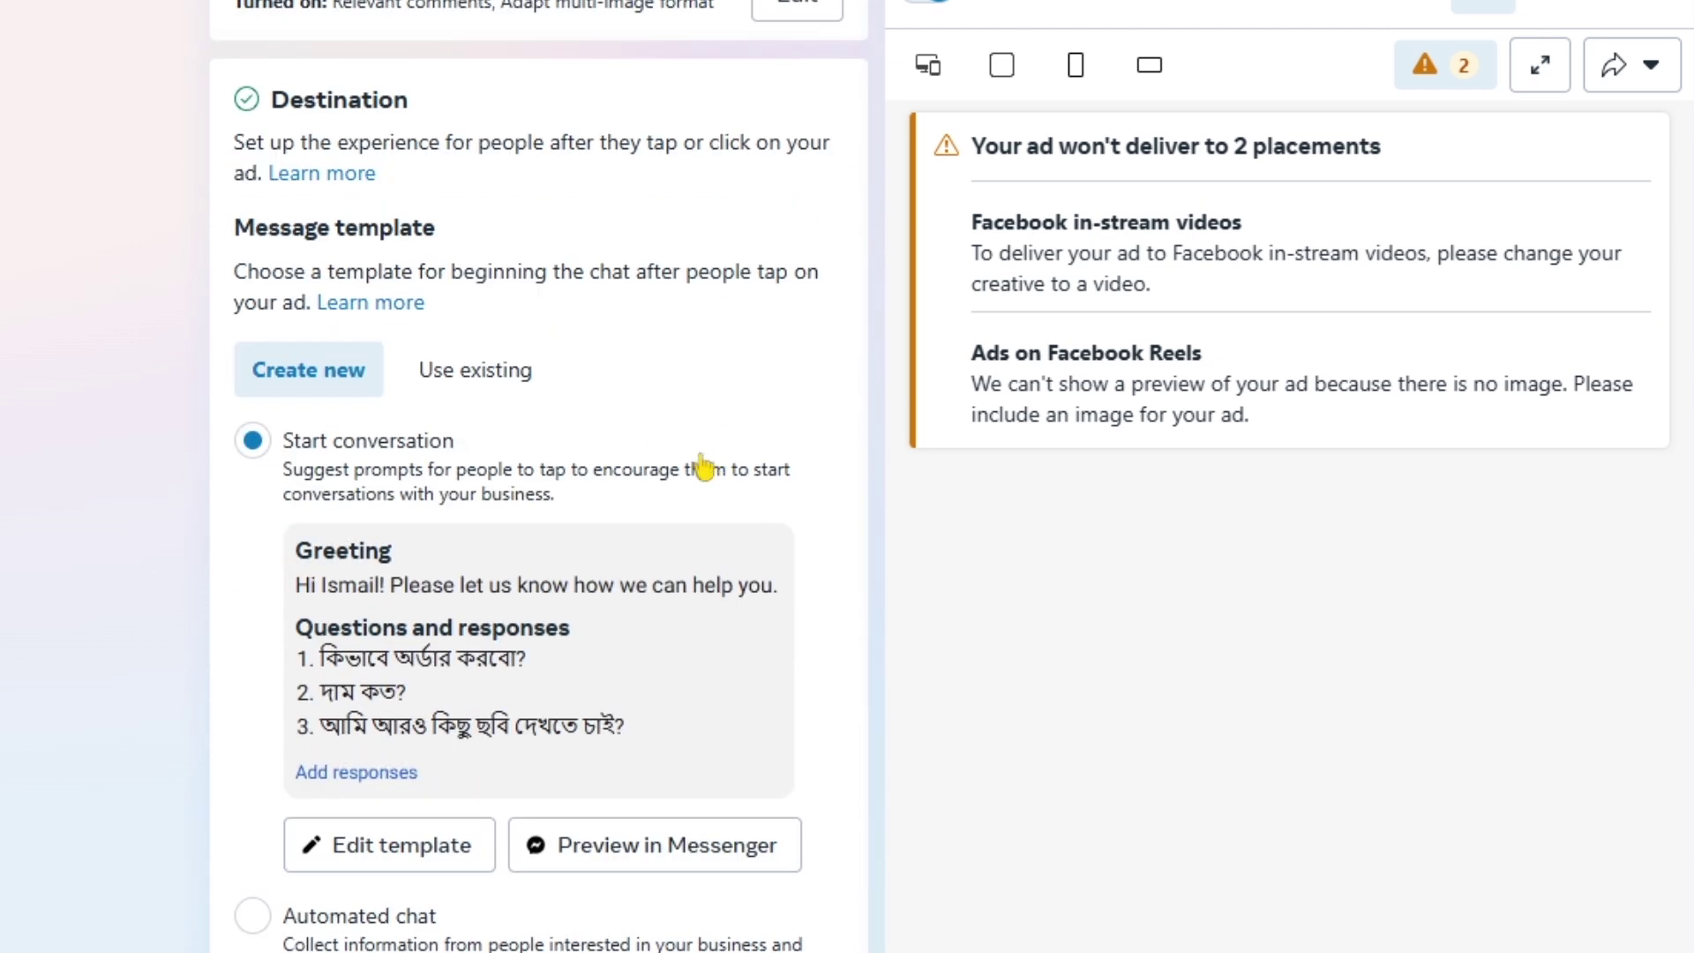
scroll(703, 467, "up", 2)
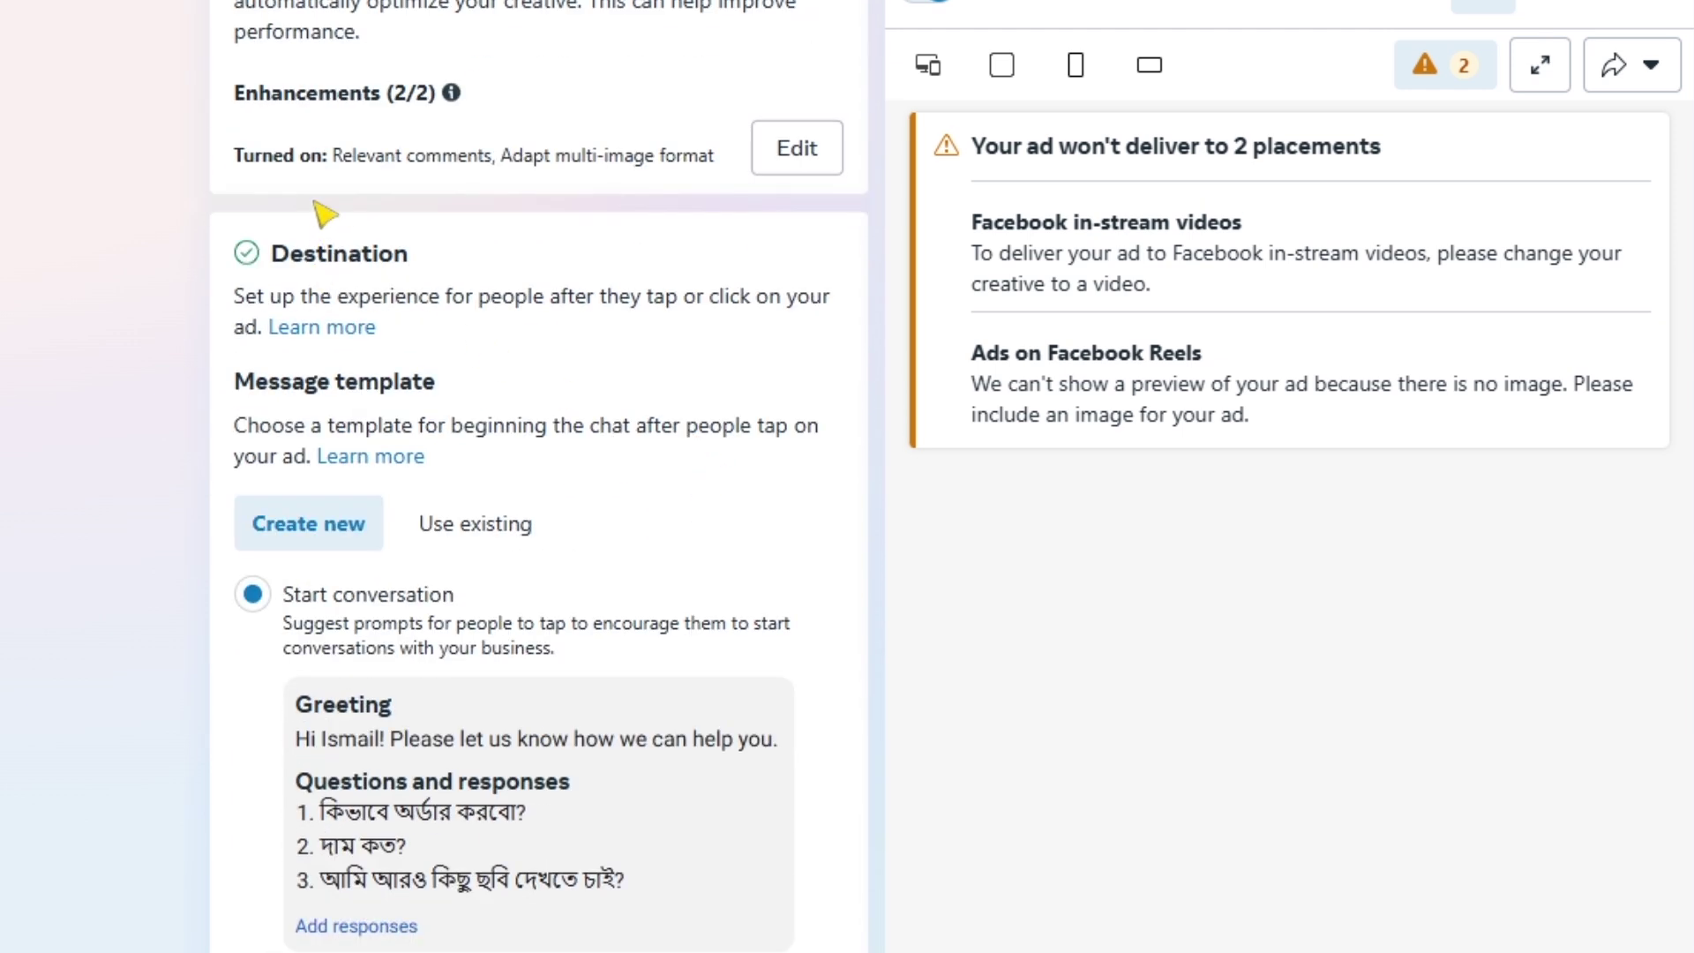
left_click(797, 148)
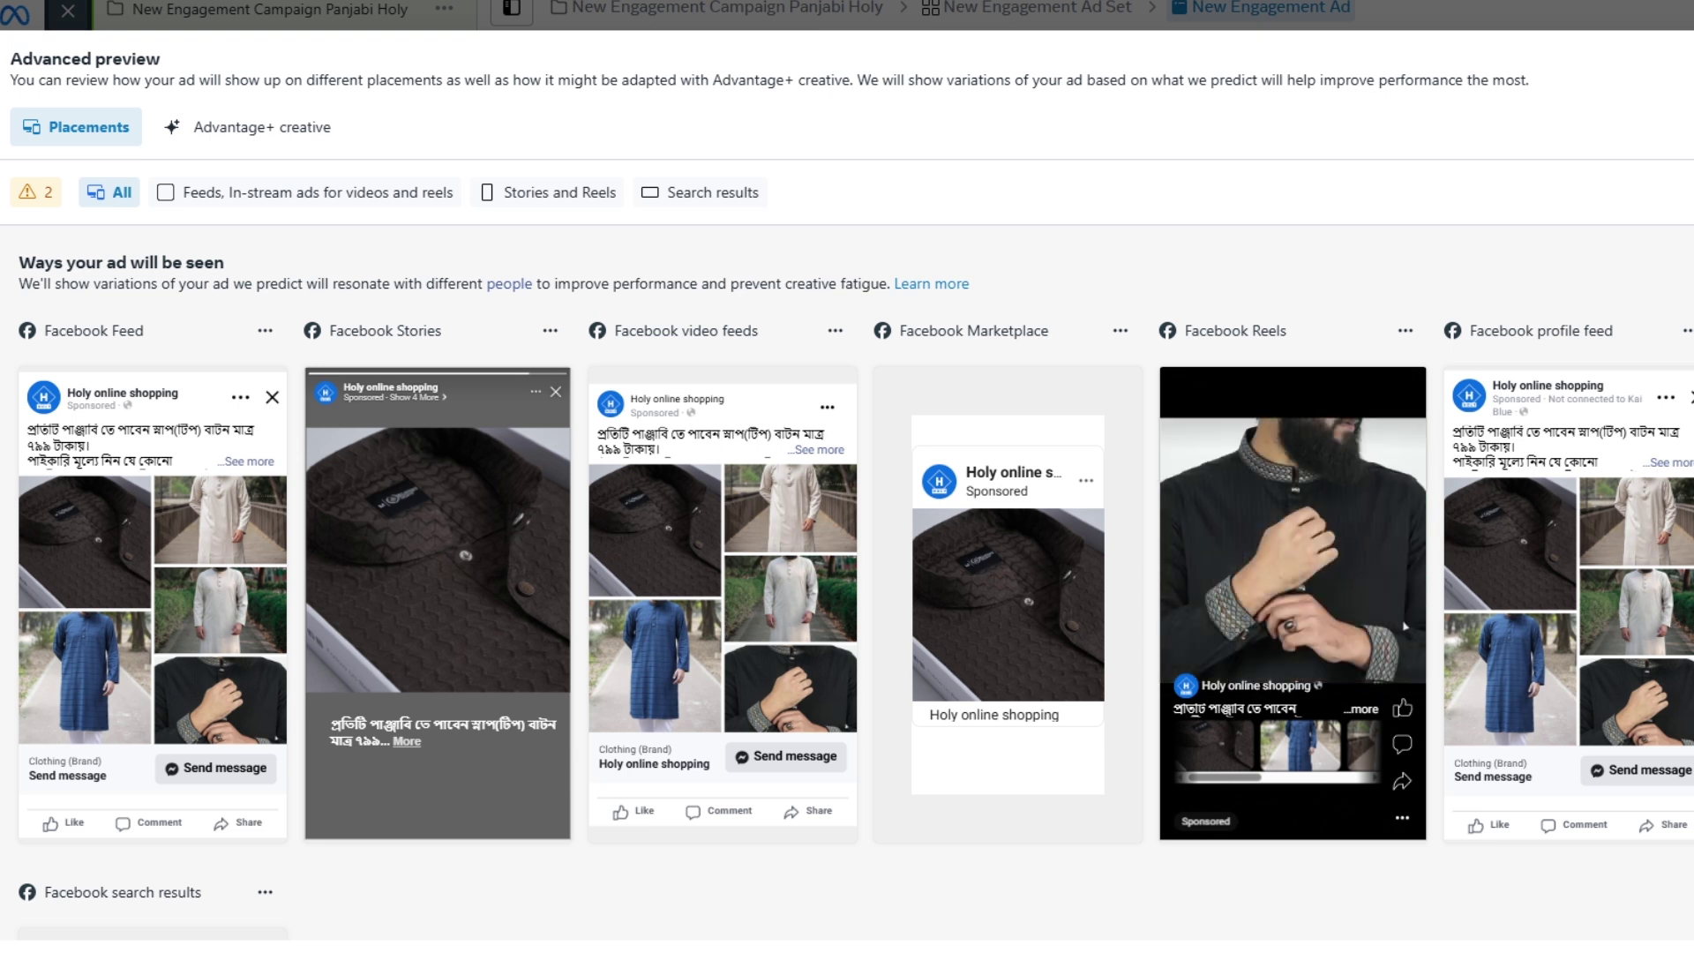
key("Escape")
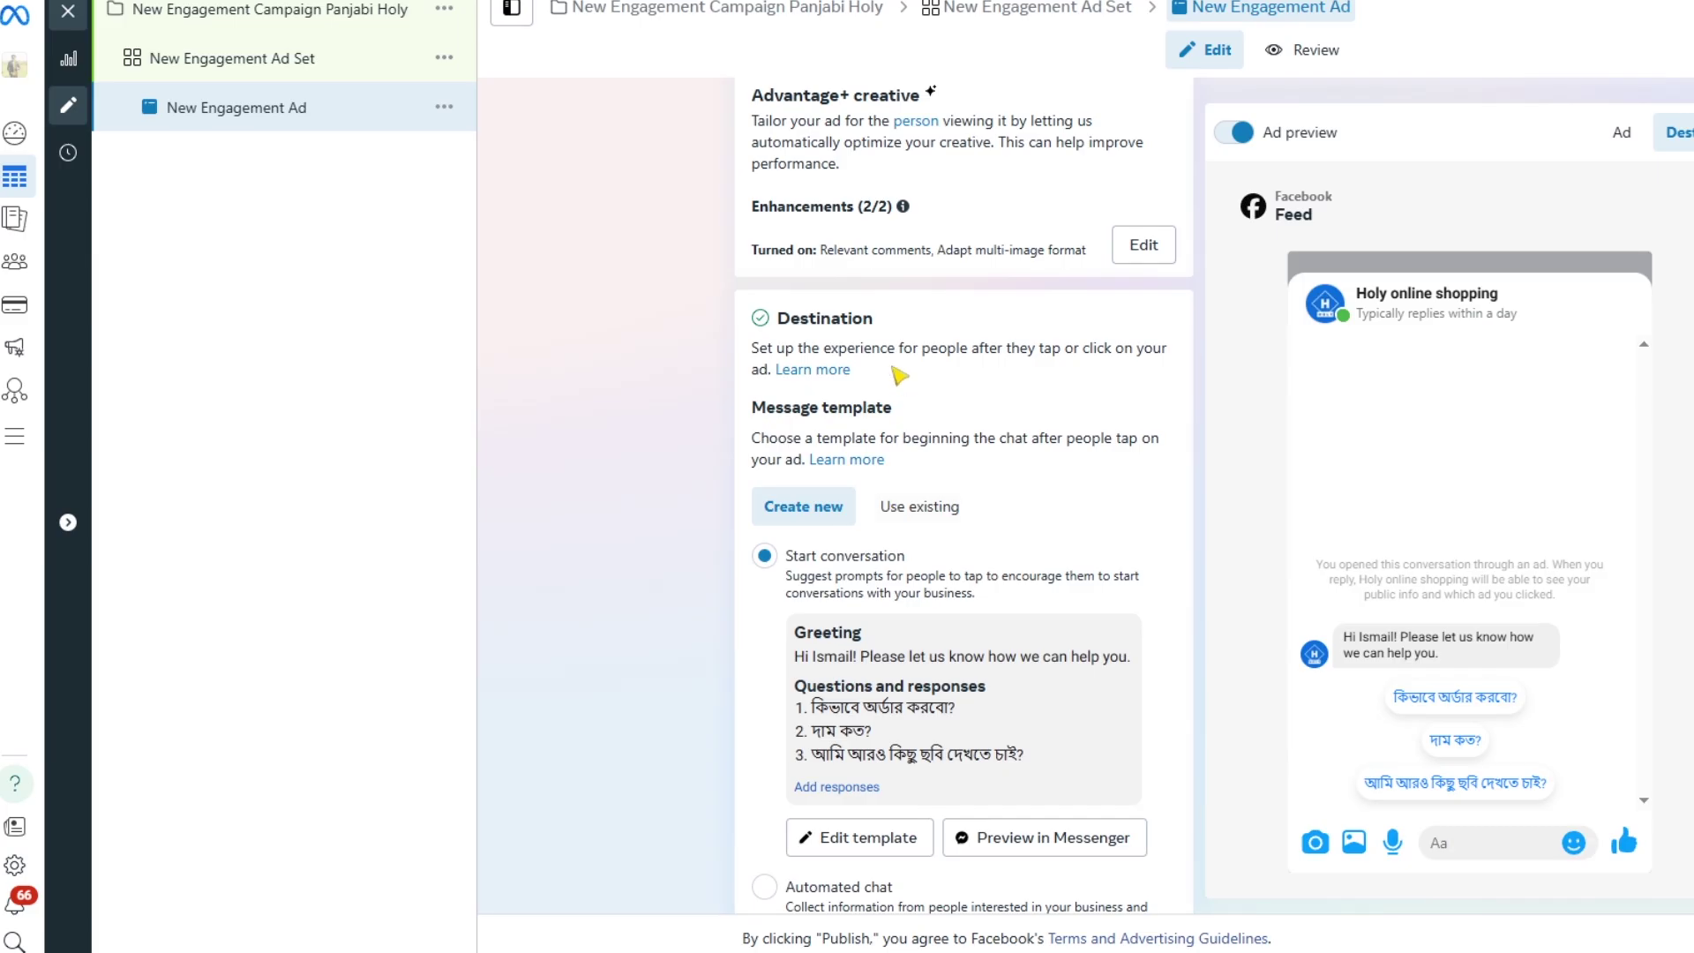
Open the Start conversation message template of the ad's destination for editing
triple_click(808, 415)
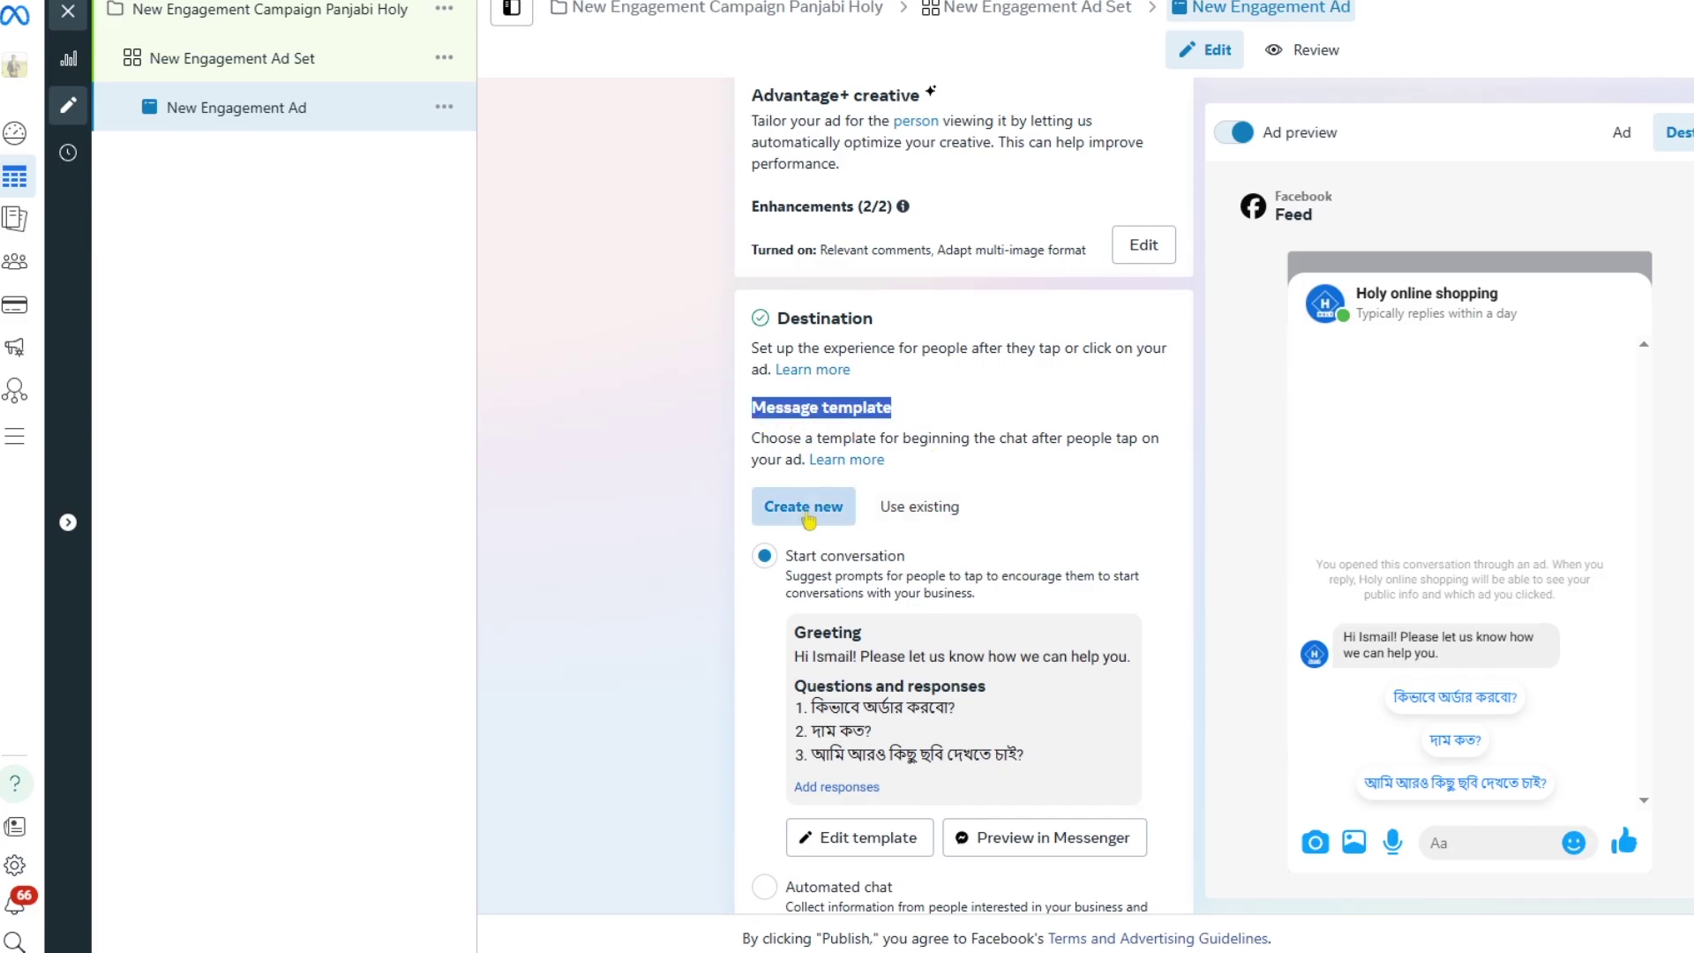
scroll(942, 542, "down", 1)
left_click(902, 609)
scroll(899, 636, "down", 2)
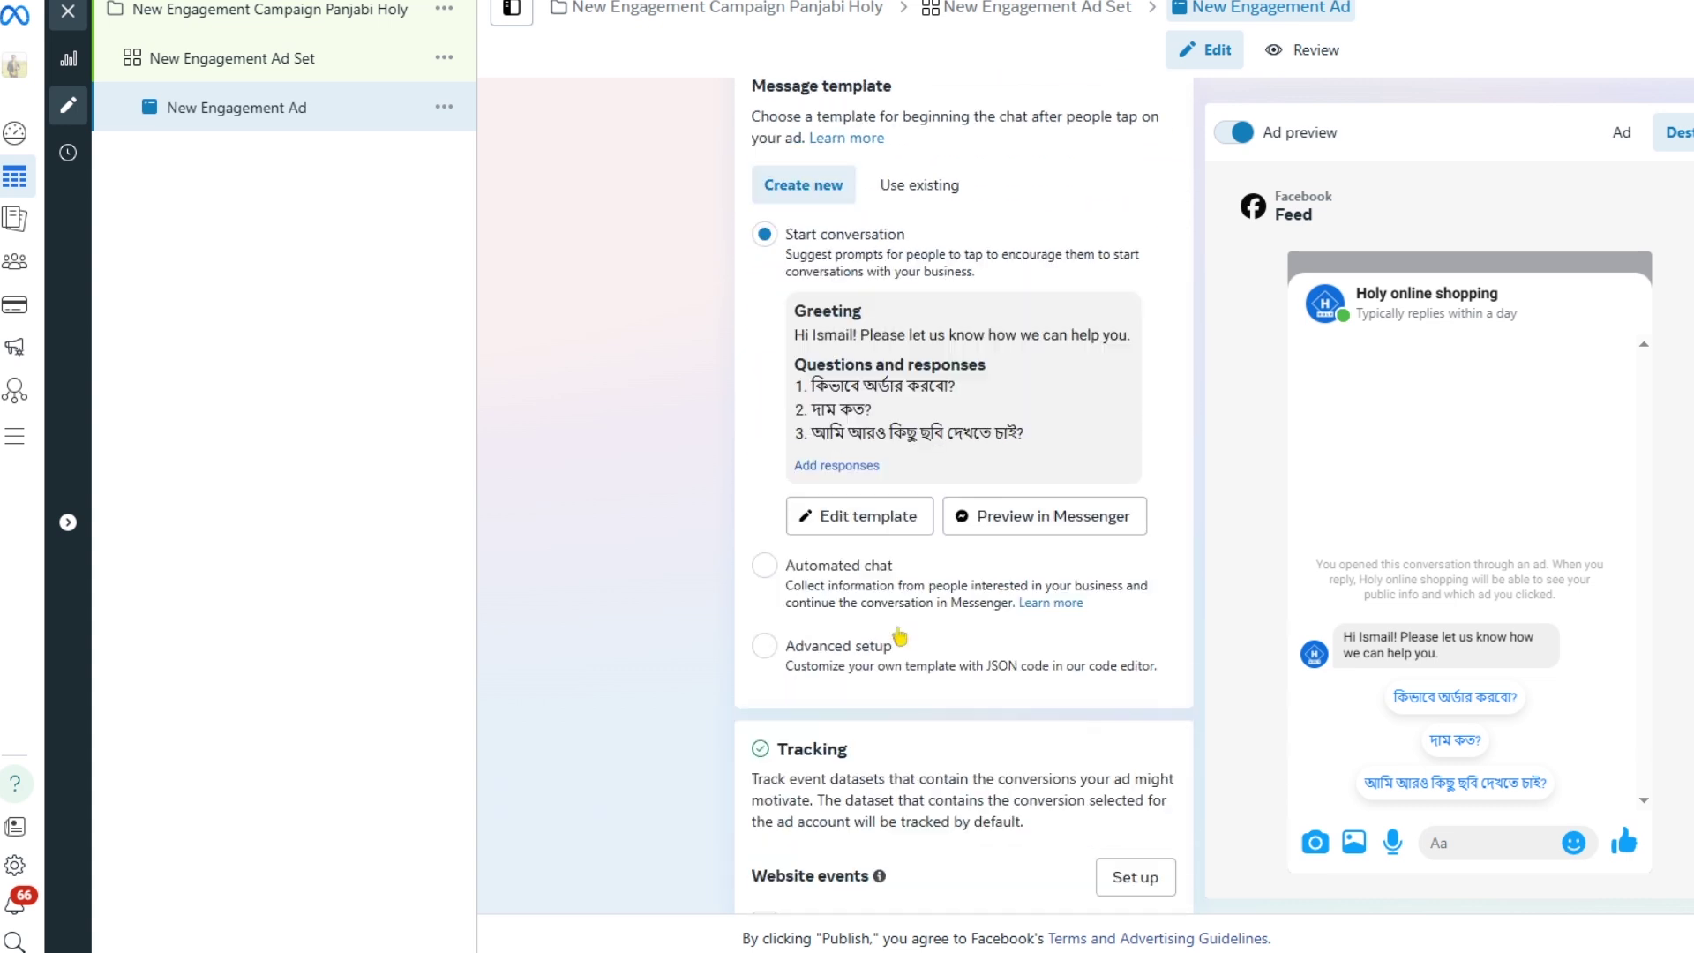
left_click(855, 521)
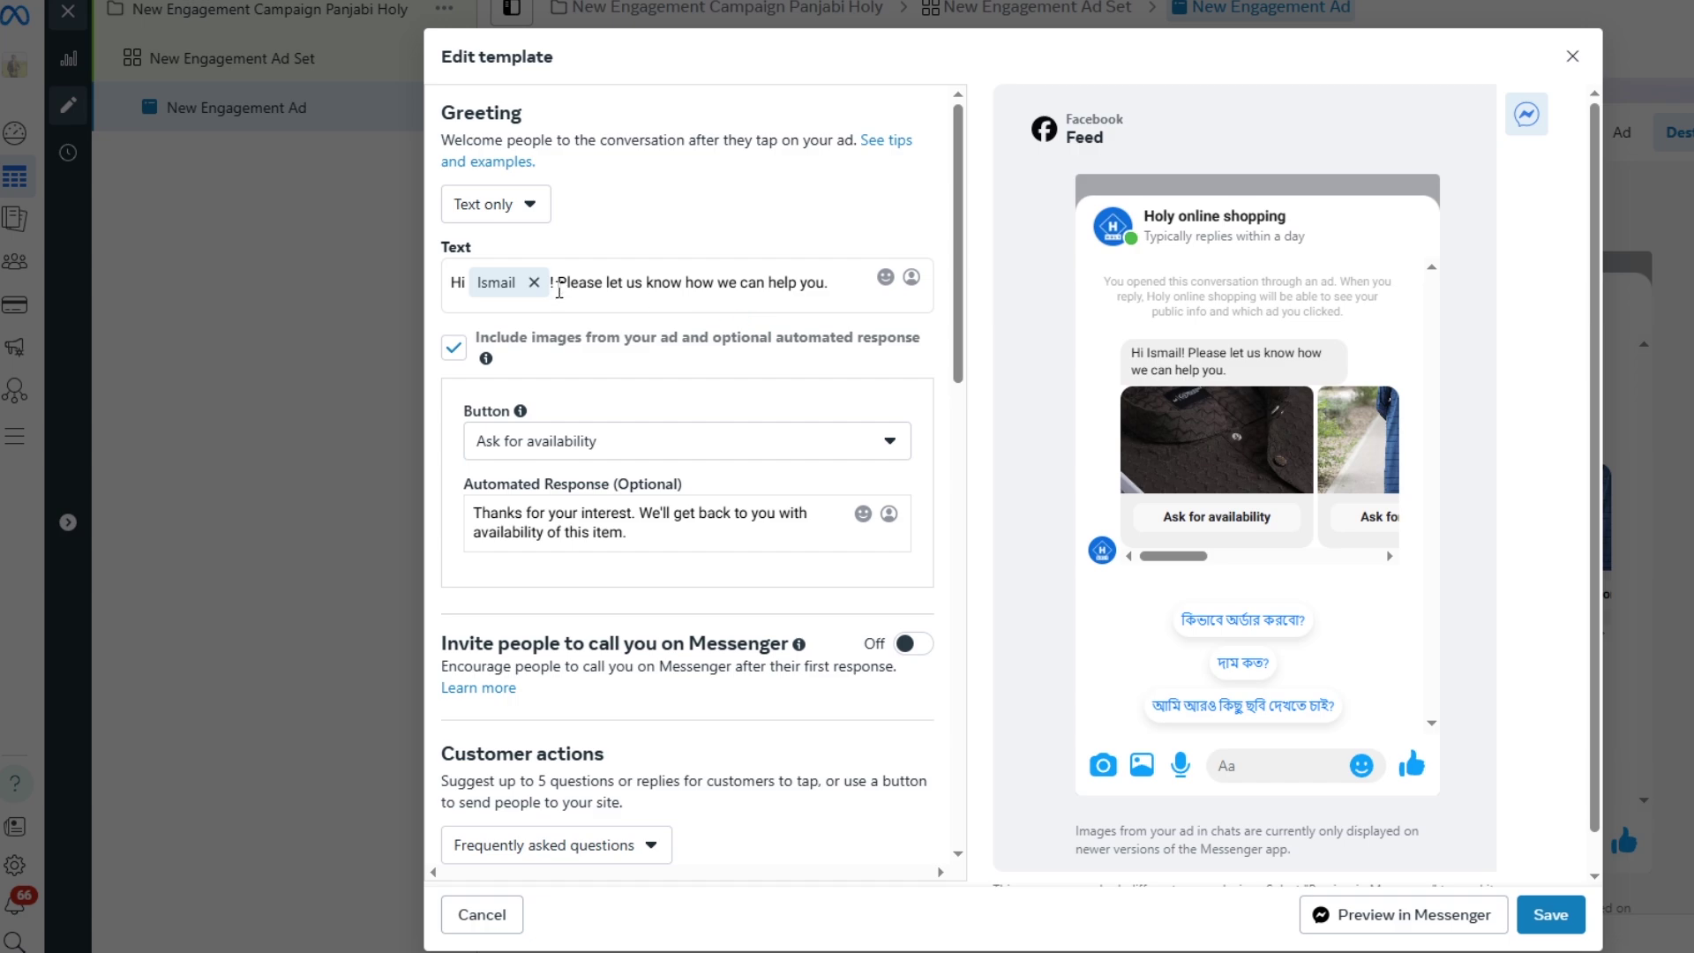
Remove the name personalization from the greeting text and insert First name of recipient in its place
left_click(559, 292)
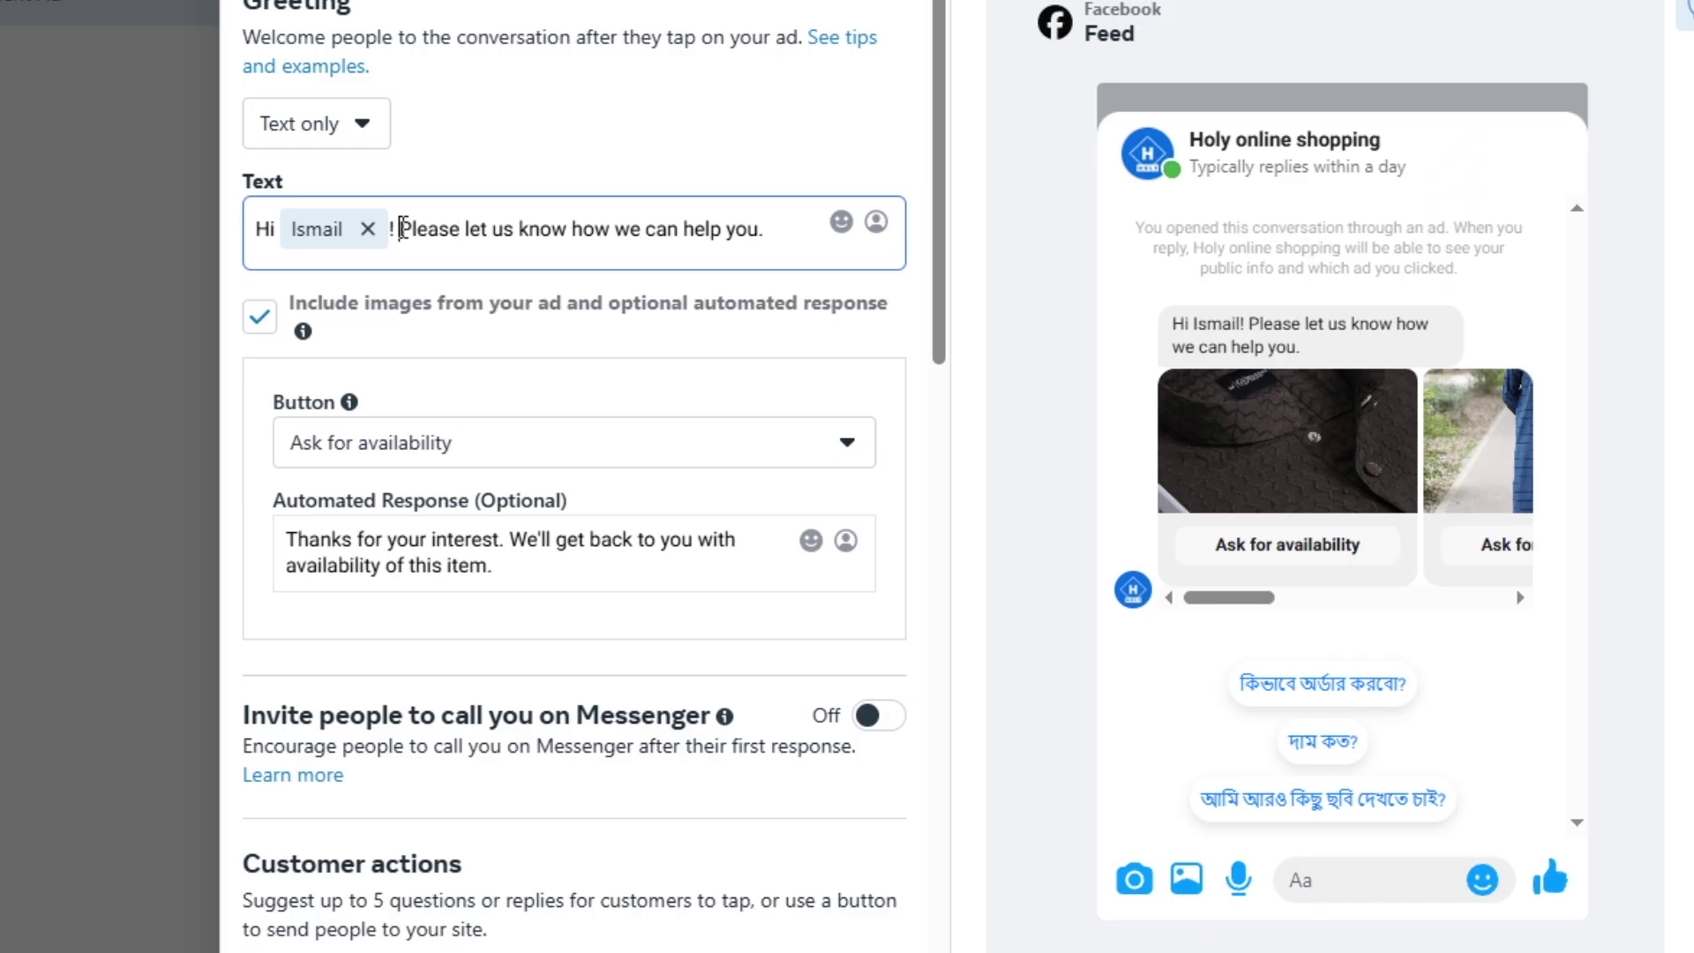
left_click_drag(402, 231, 793, 244)
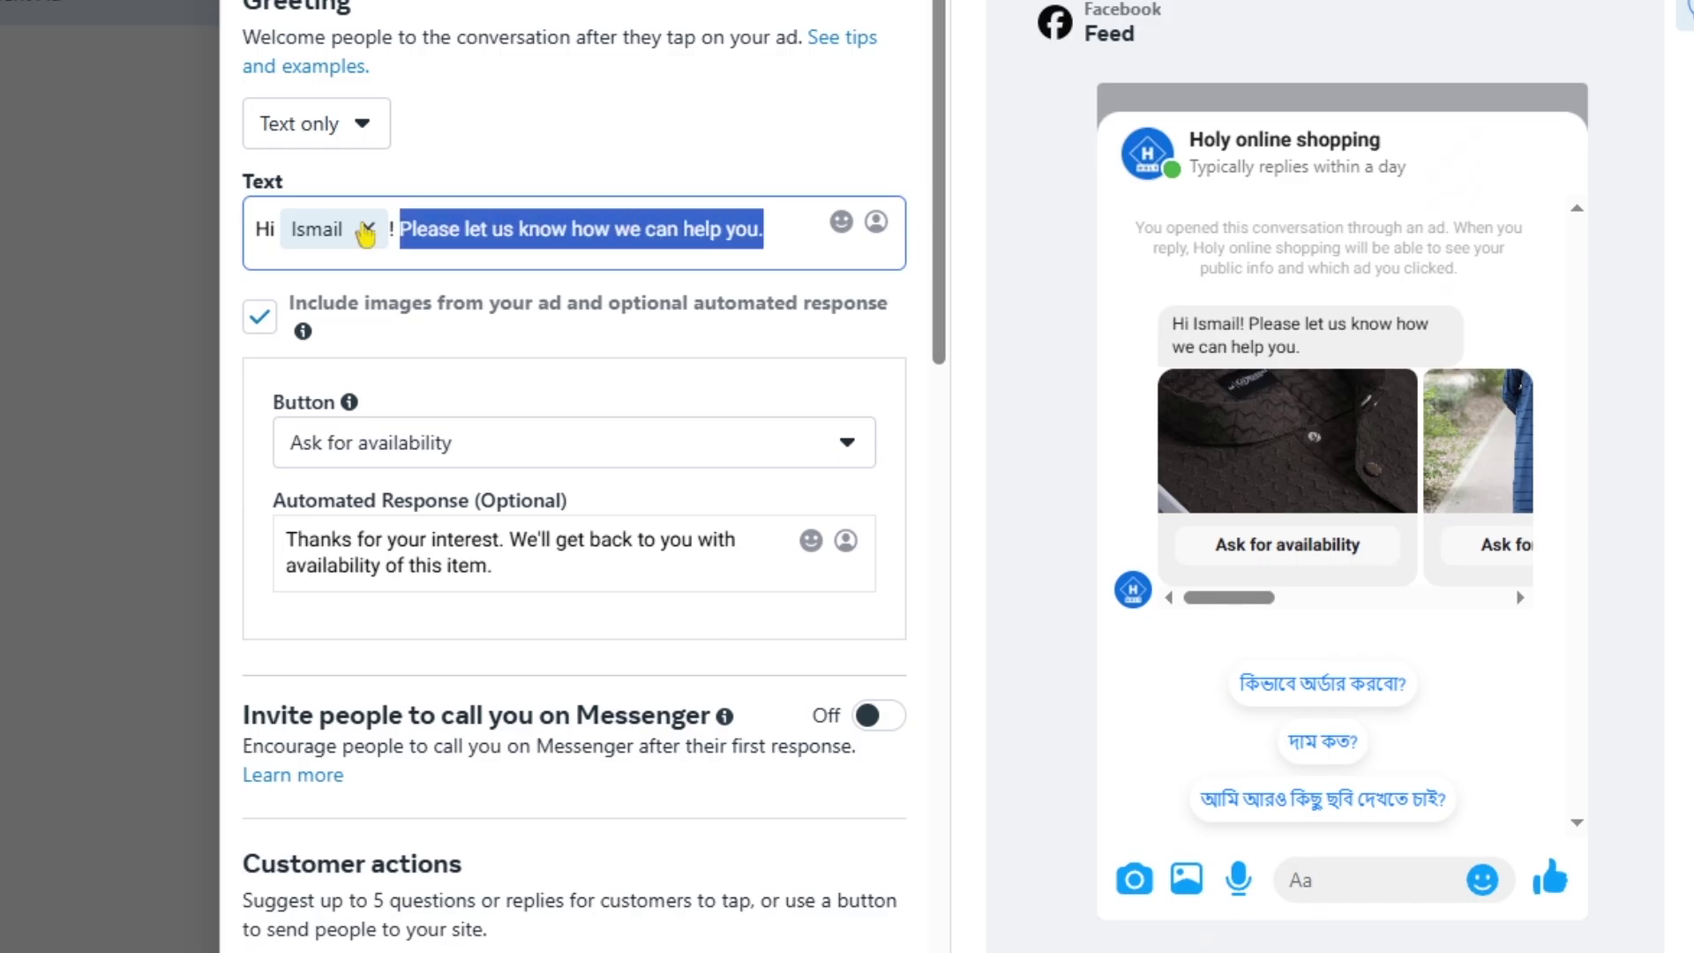
left_click(367, 230)
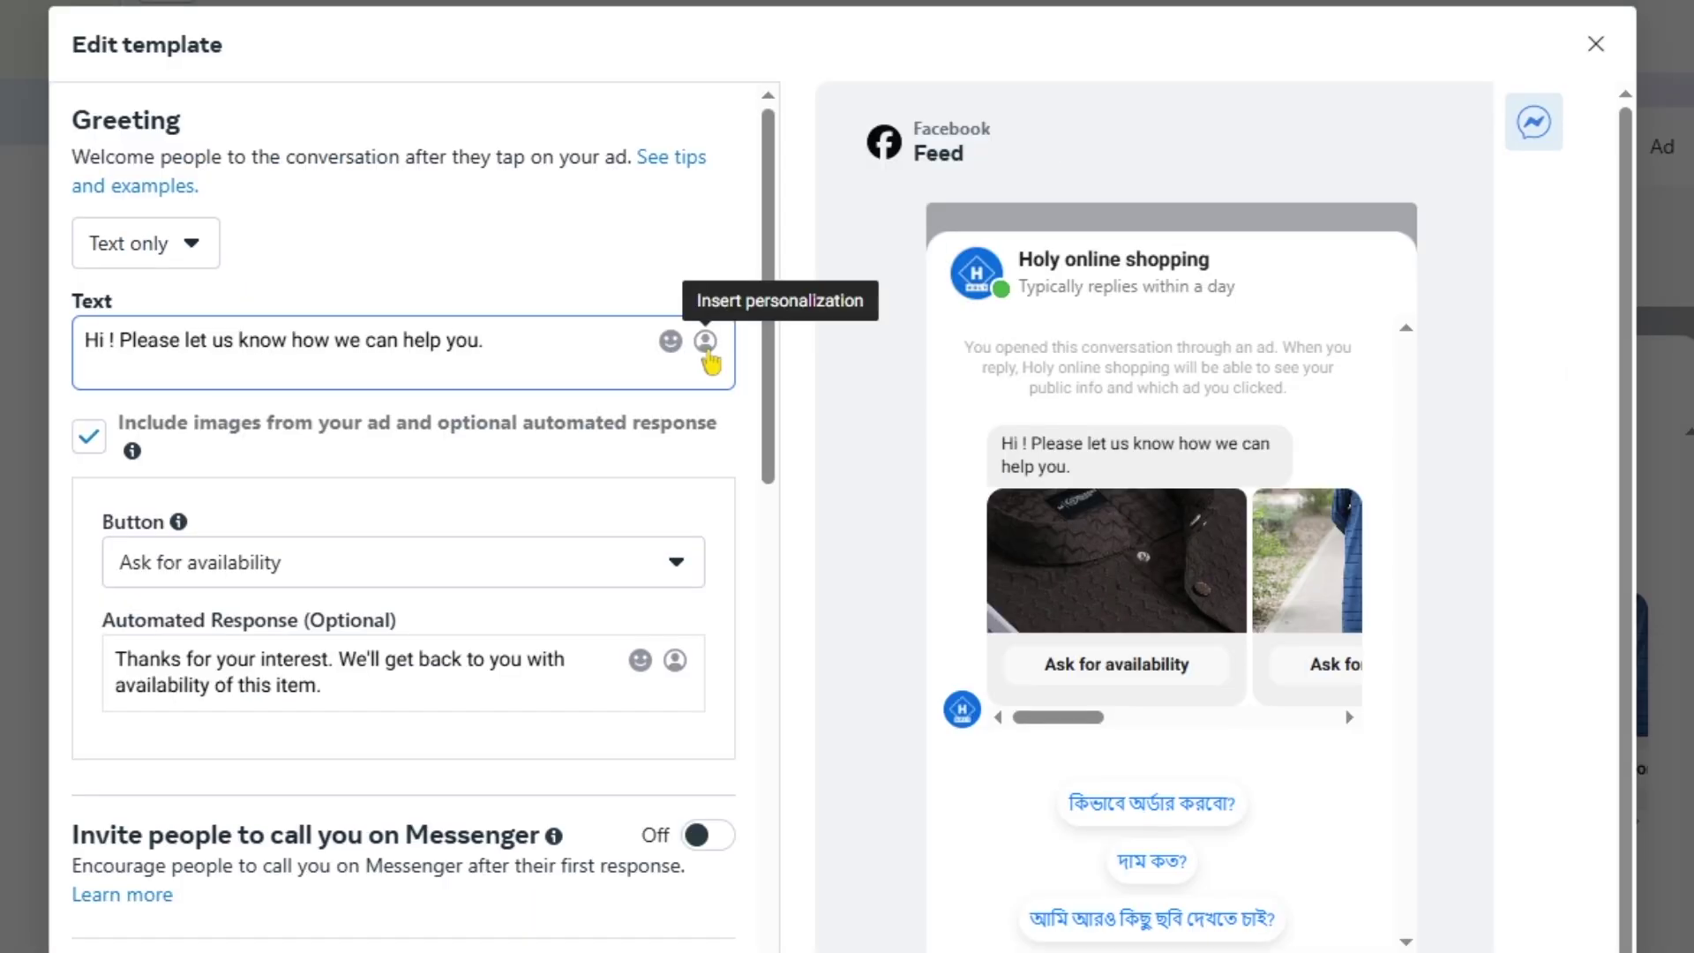
left_click(877, 222)
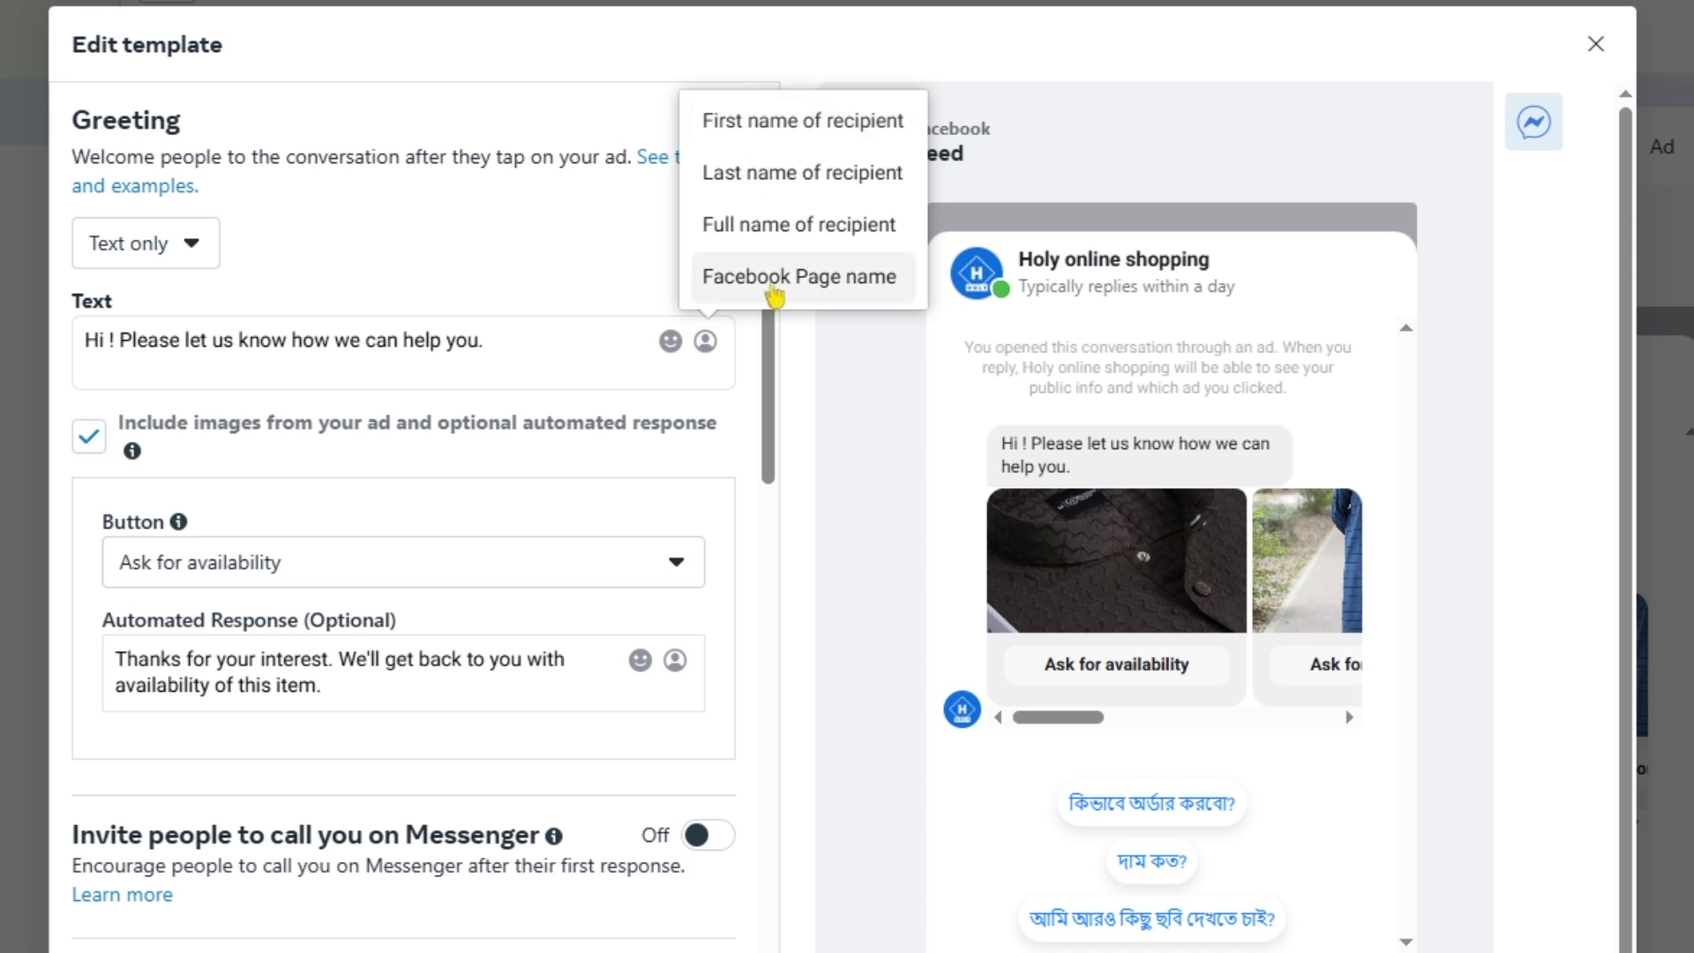
left_click(755, 142)
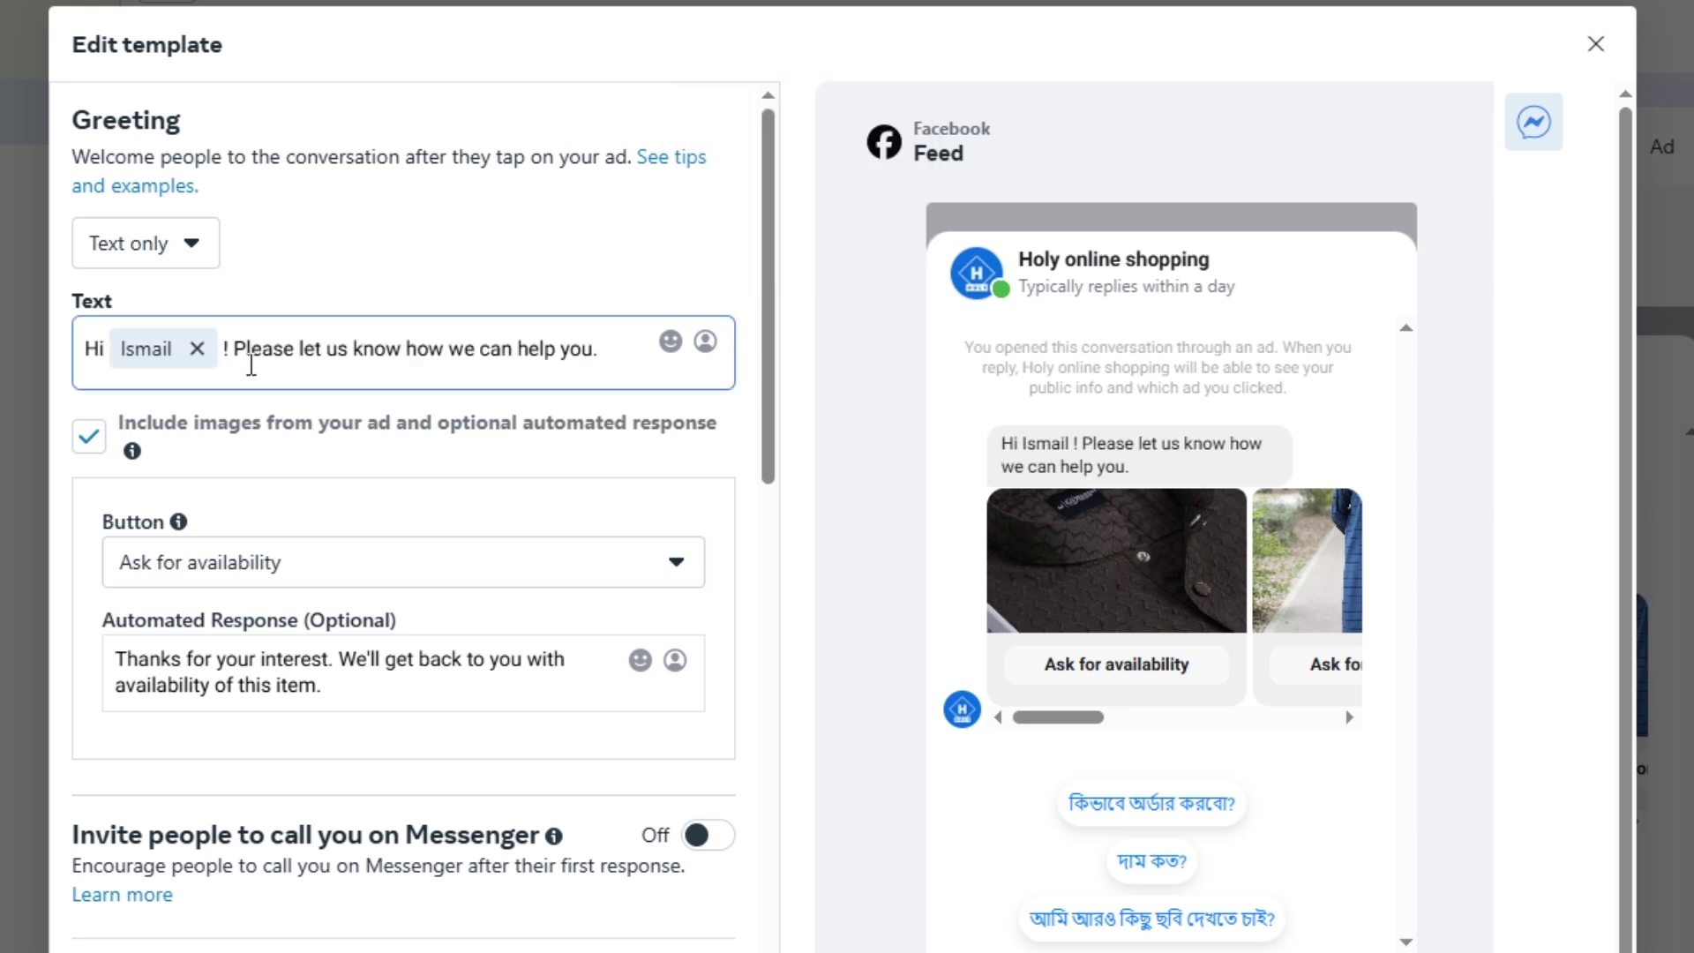
Try Ask for details for the button under the greeting's ad images and settle on Ask for price
left_click_drag(101, 522, 185, 540)
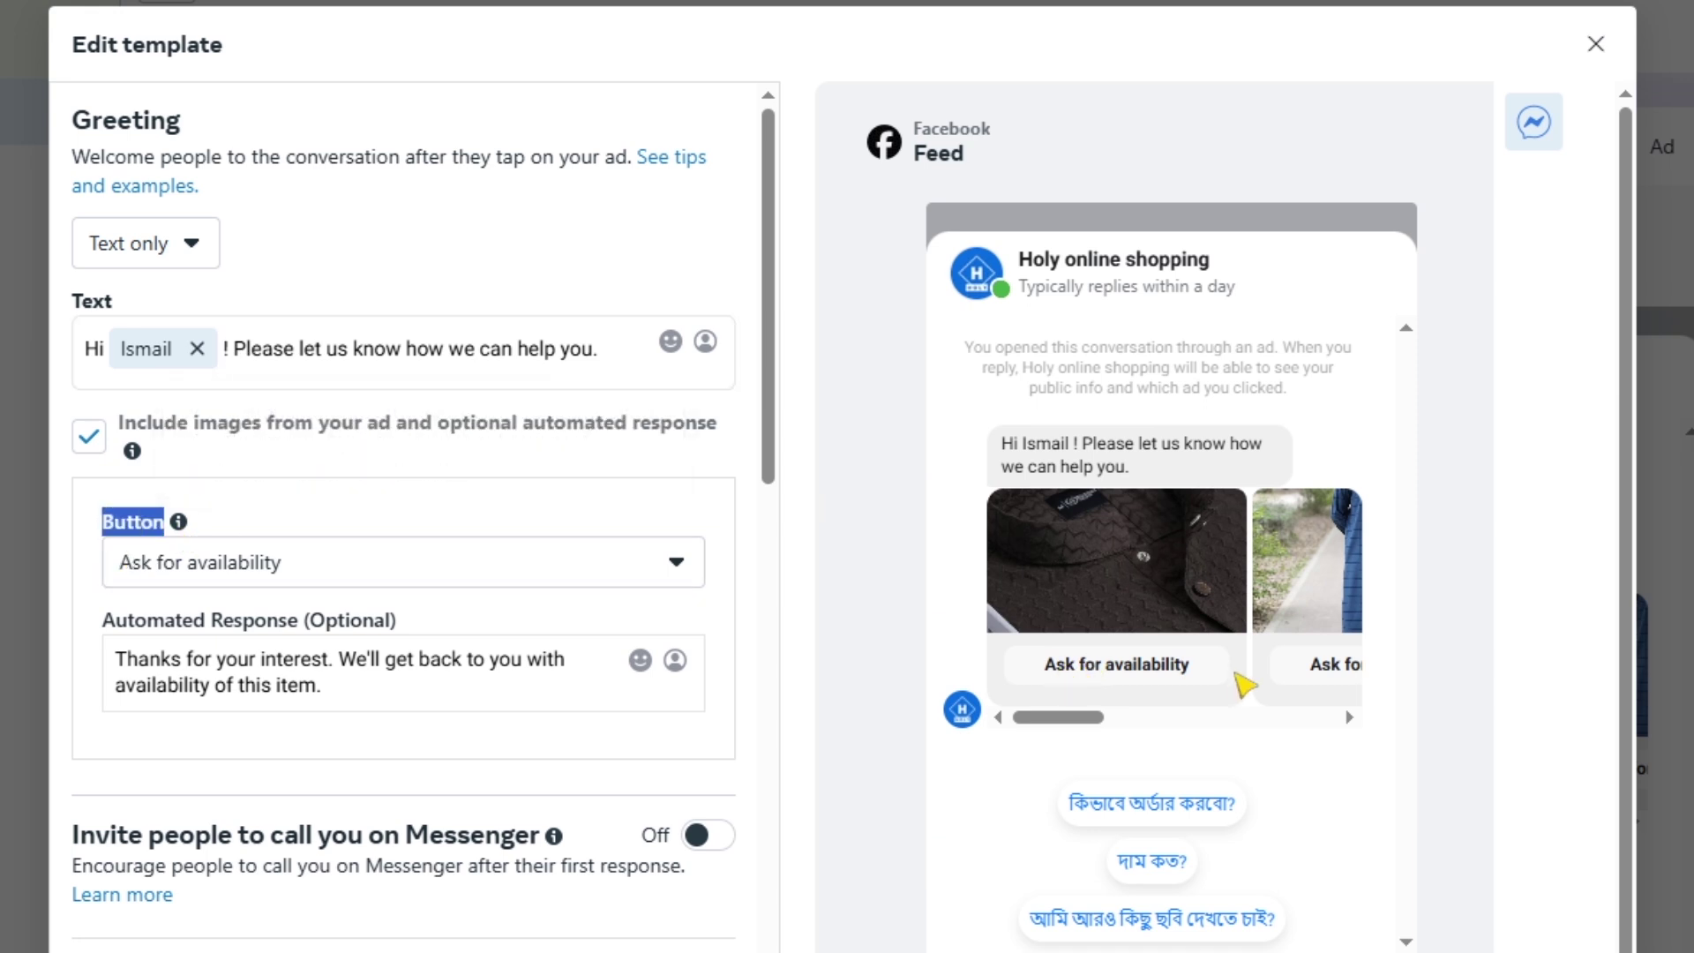
left_click(359, 571)
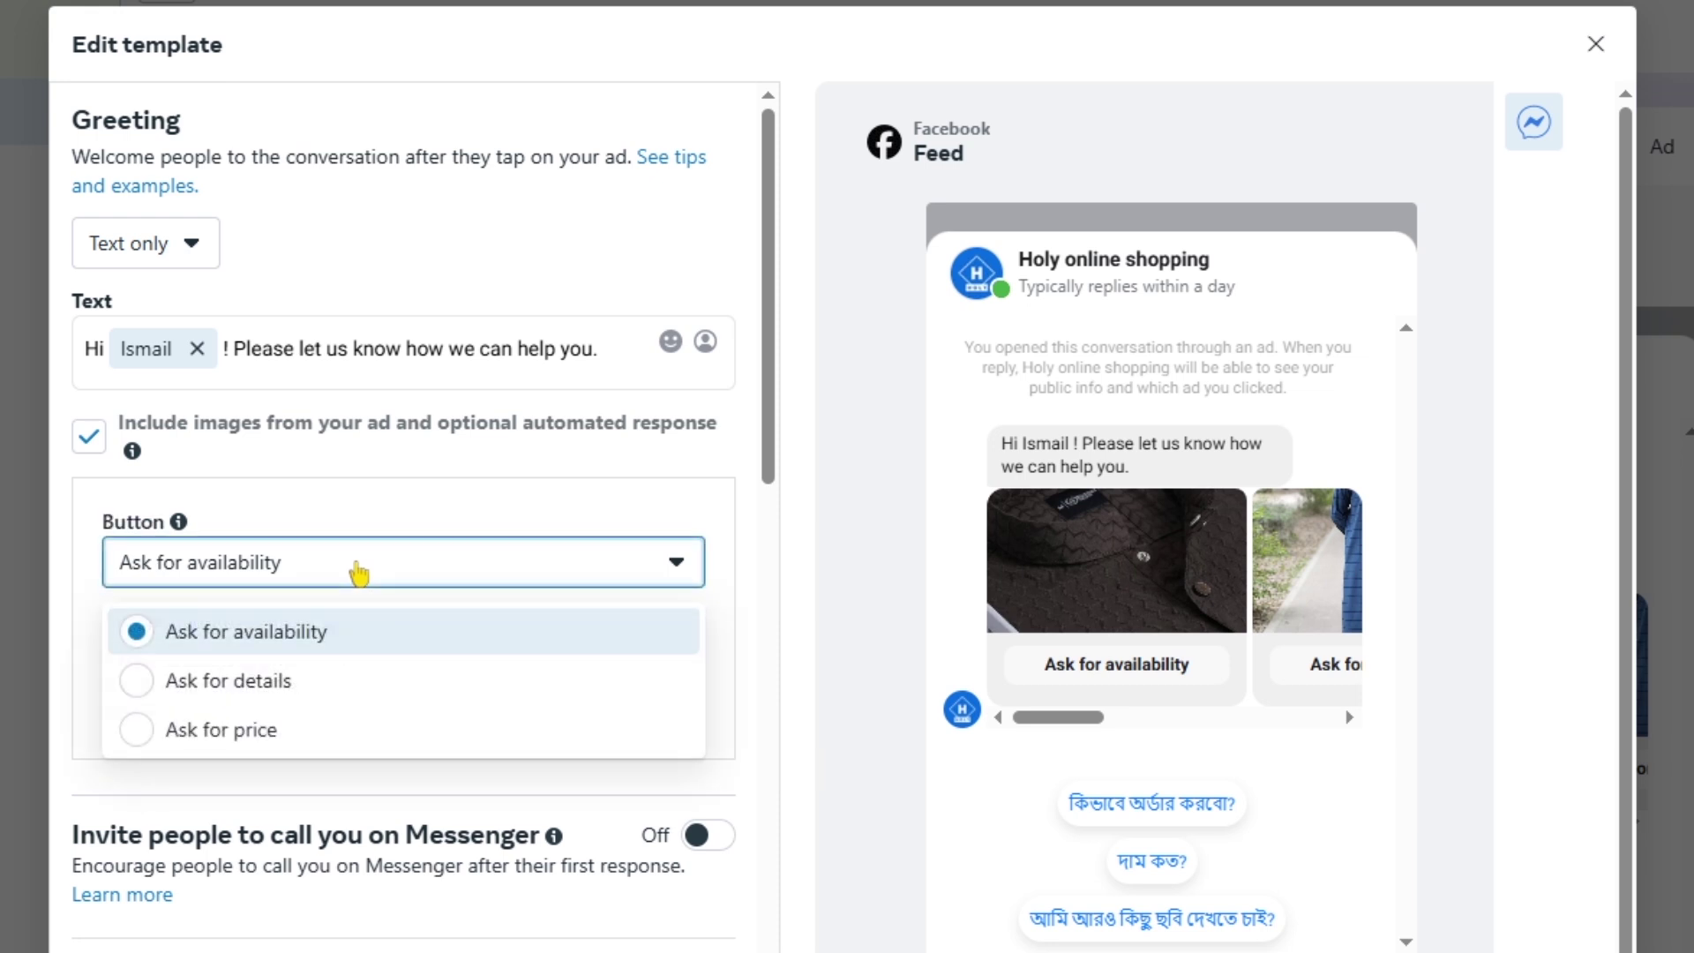
left_click(170, 695)
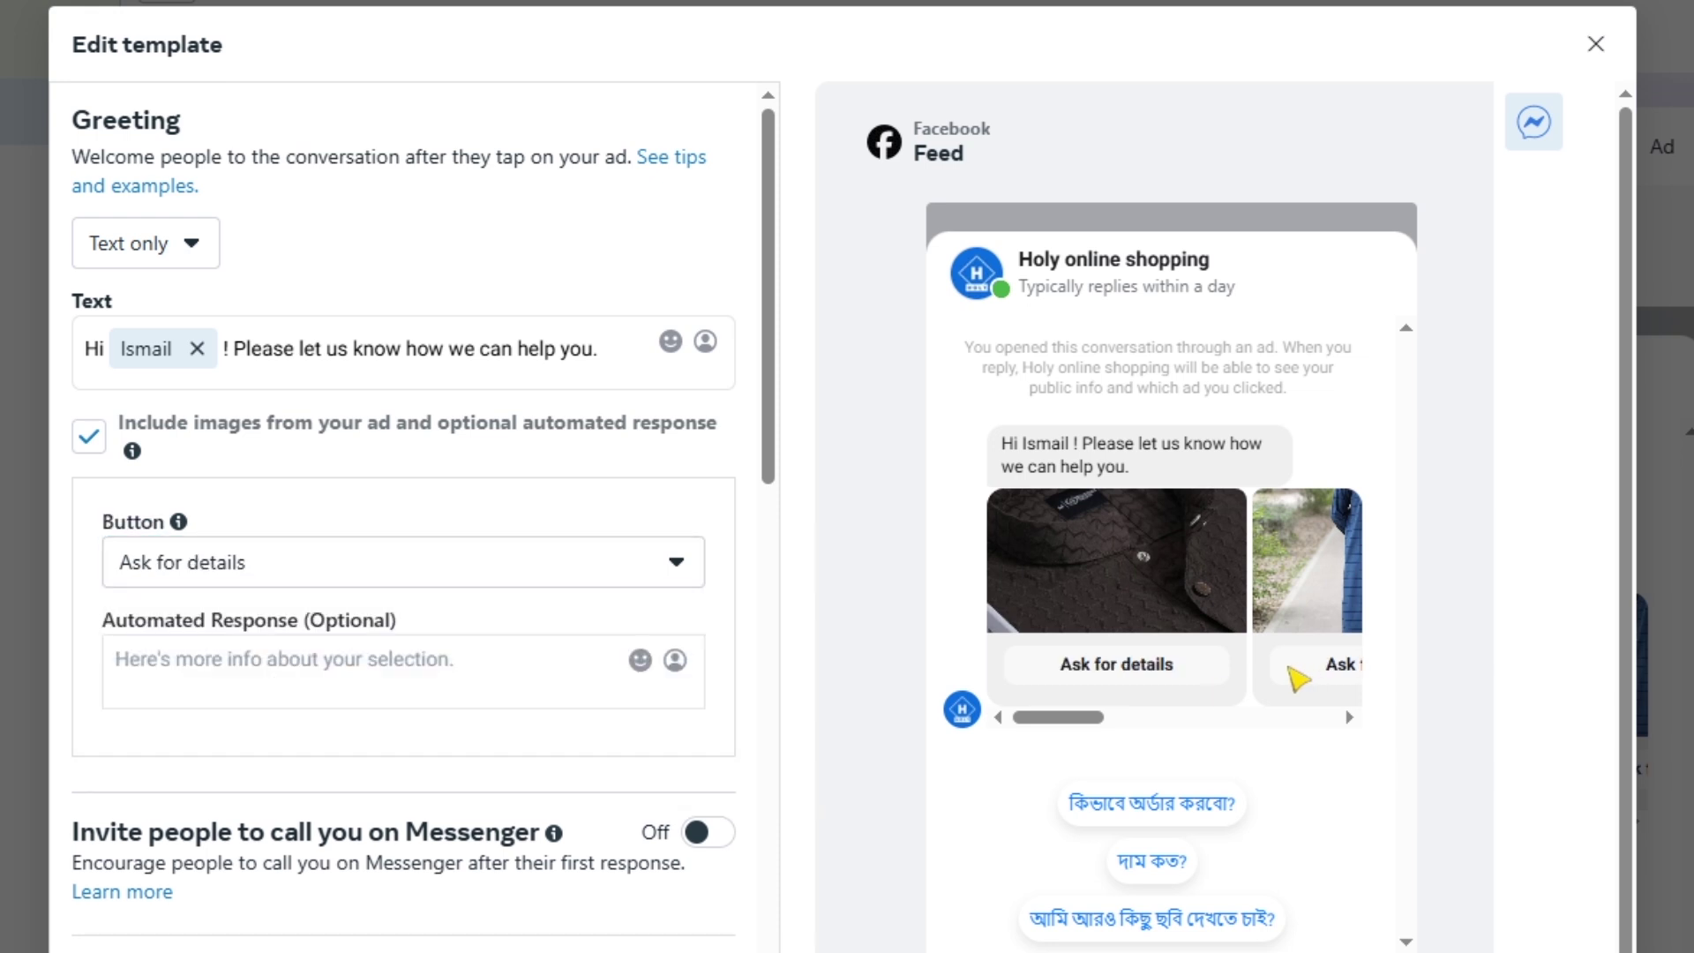
left_click(332, 580)
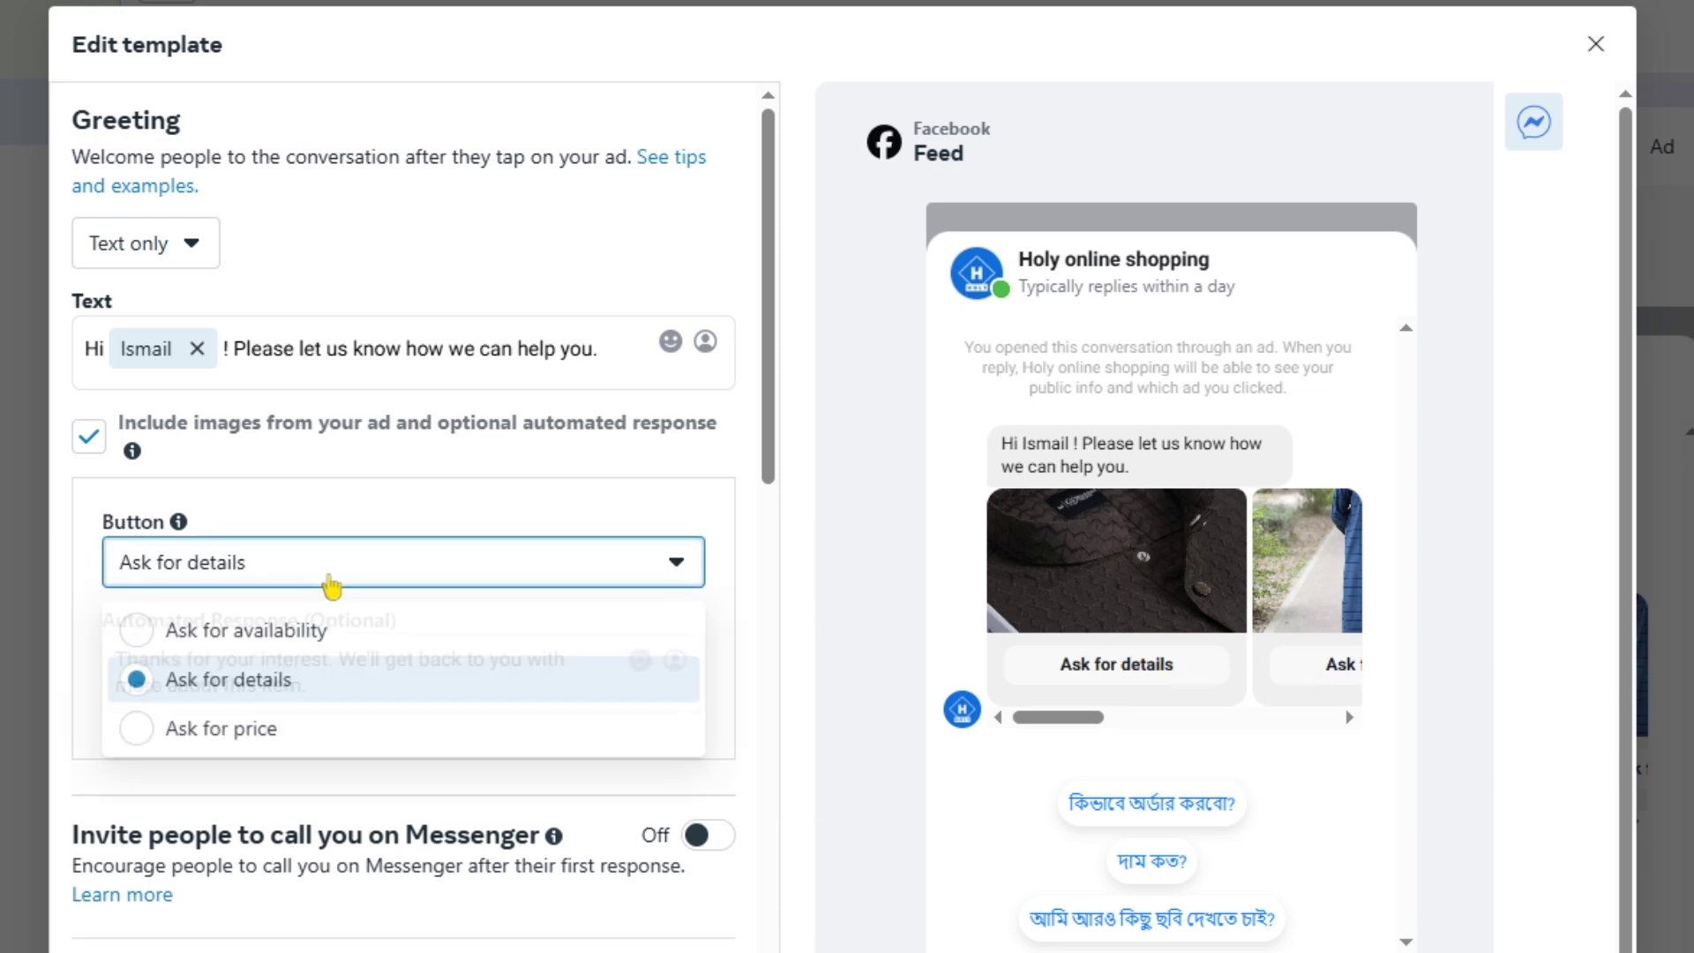
left_click(240, 733)
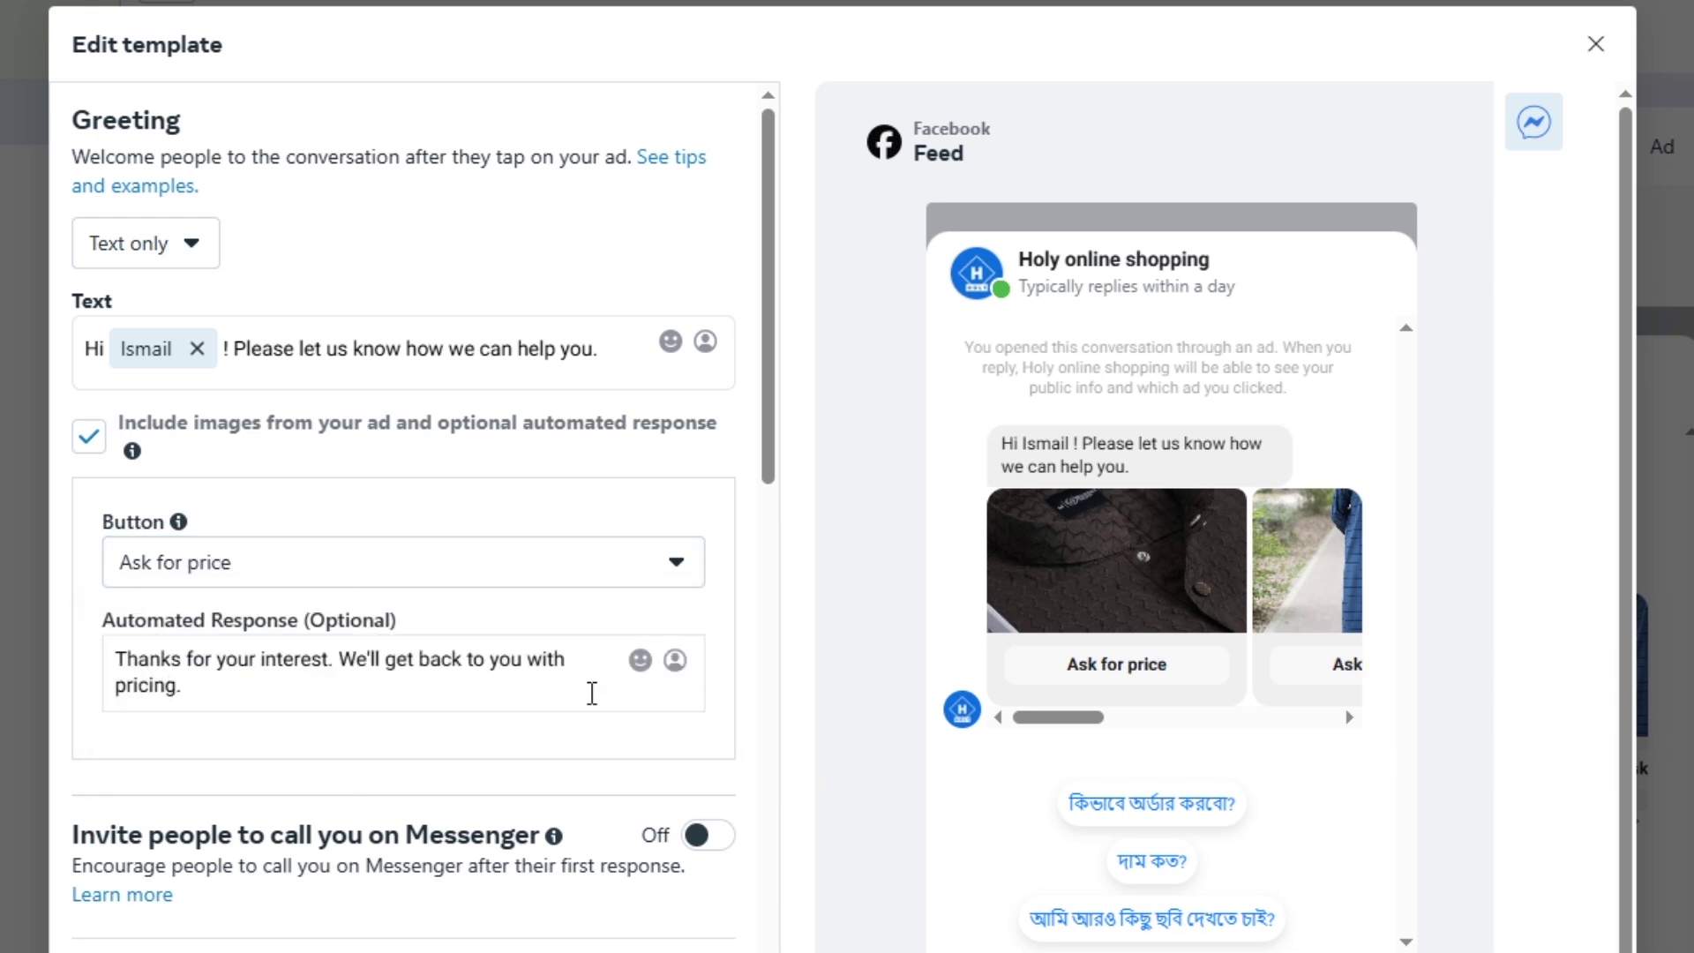
Turn on Invite people to call you on Messenger and open the call invitation text for editing
scroll(522, 729, "down", 3)
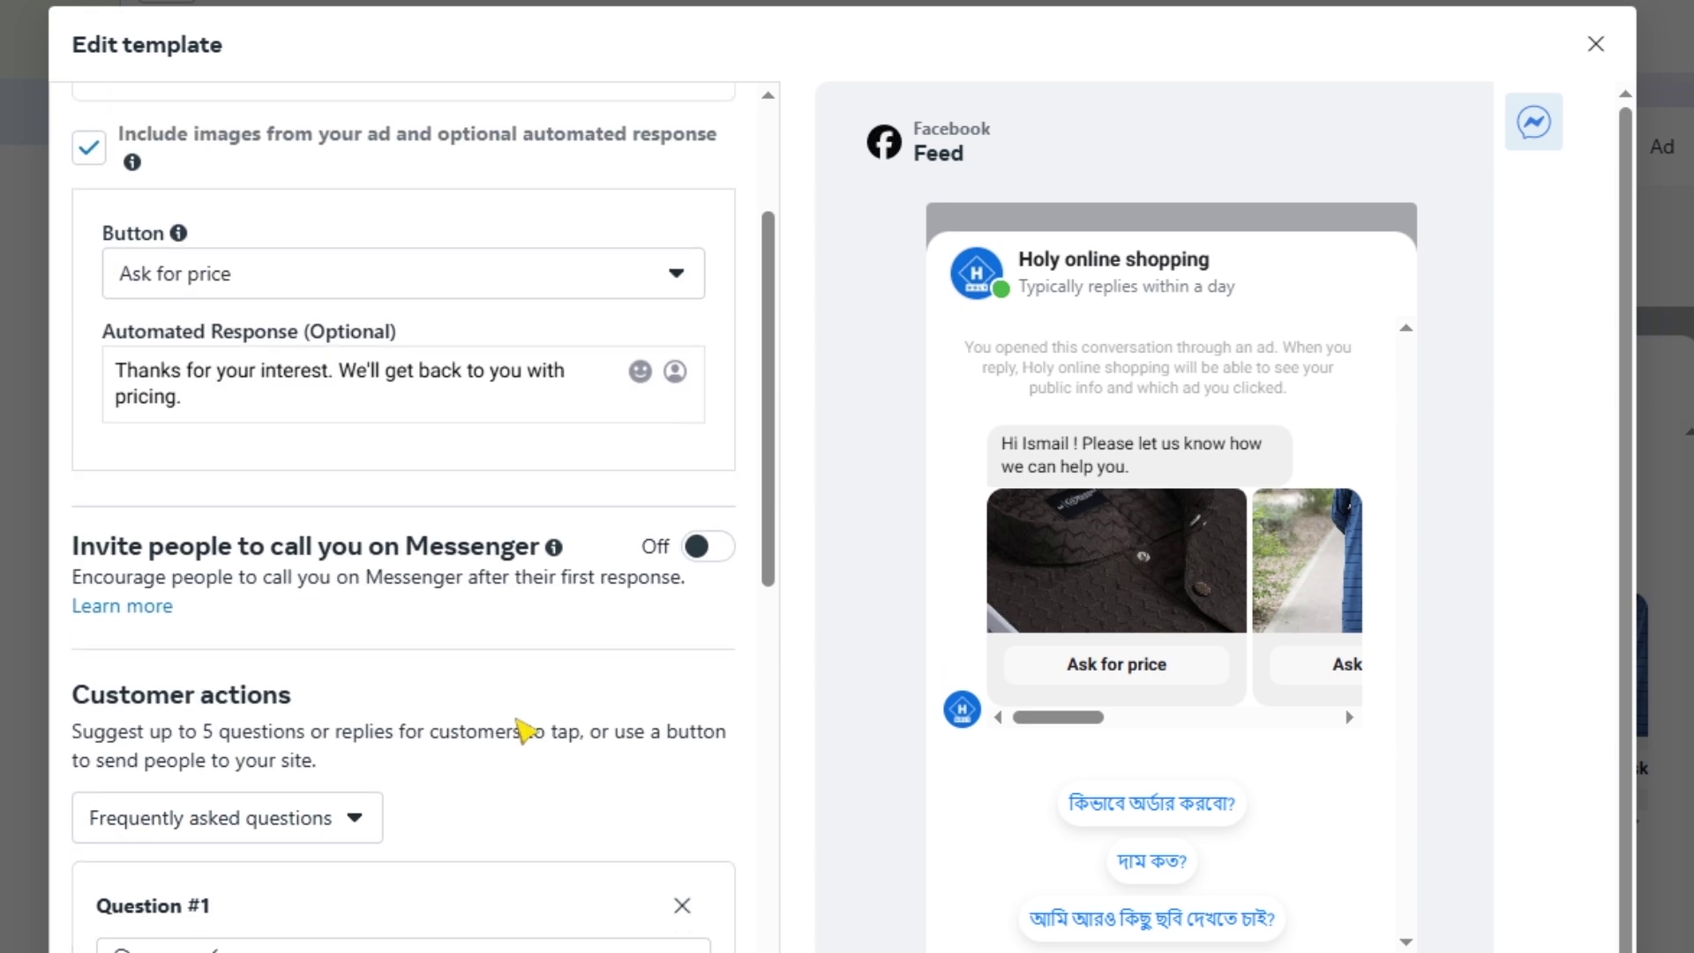
scroll(522, 728, "down", 3)
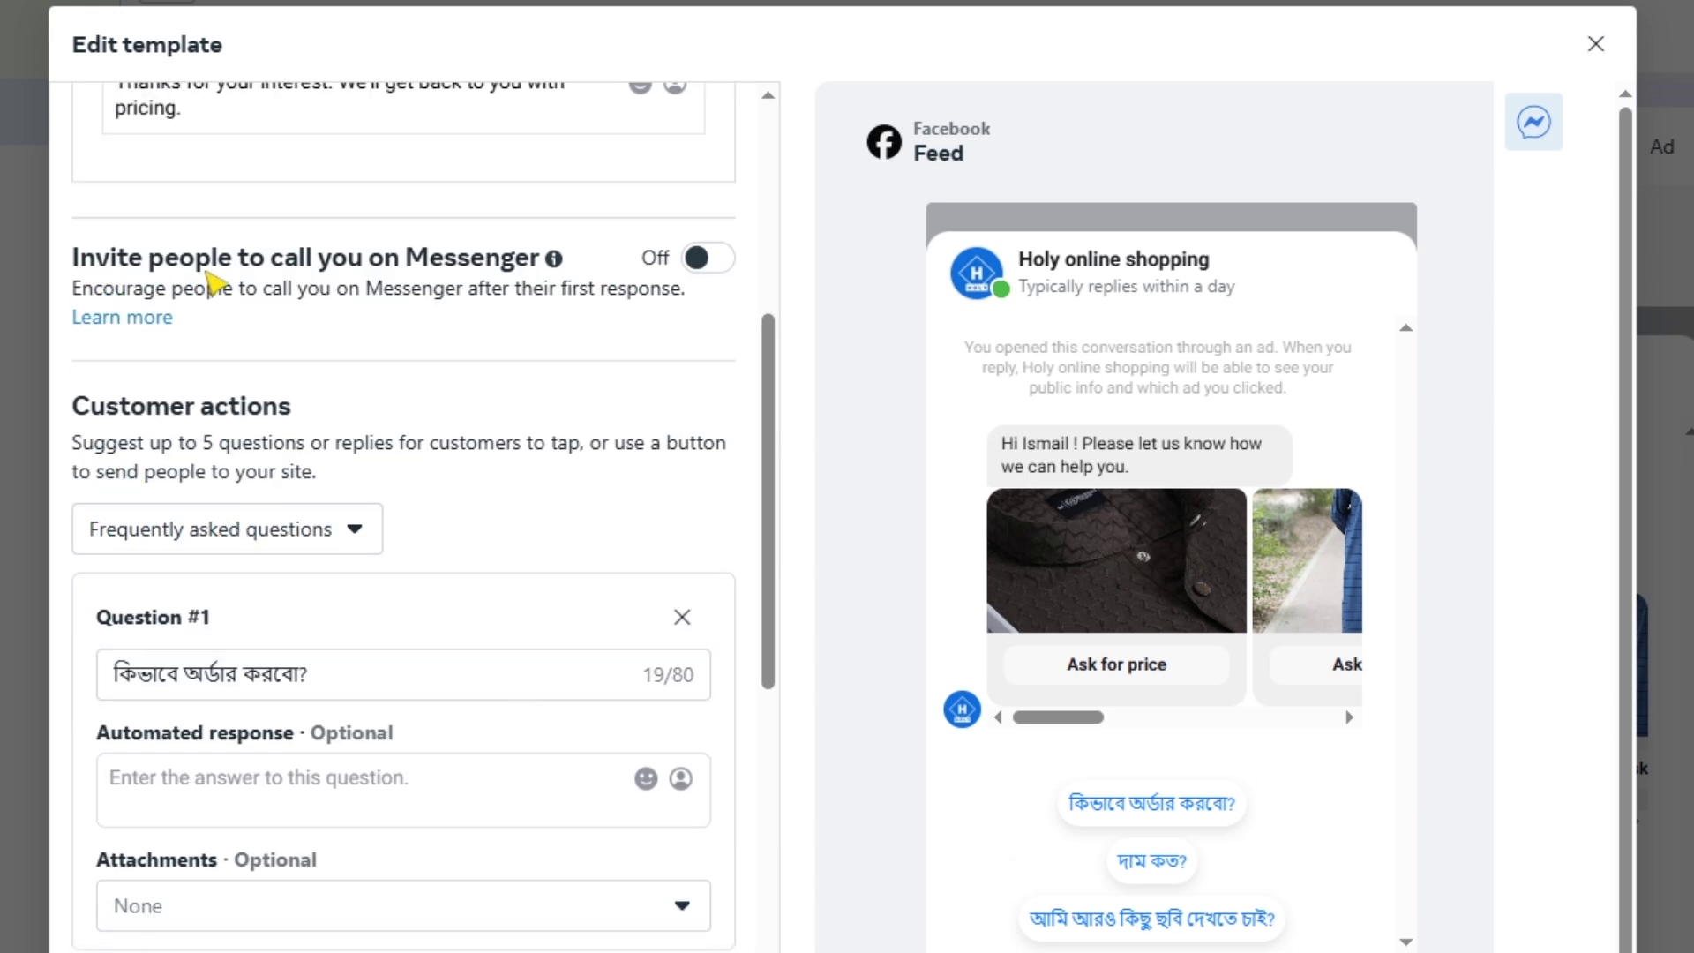
left_click(715, 265)
left_click(360, 395)
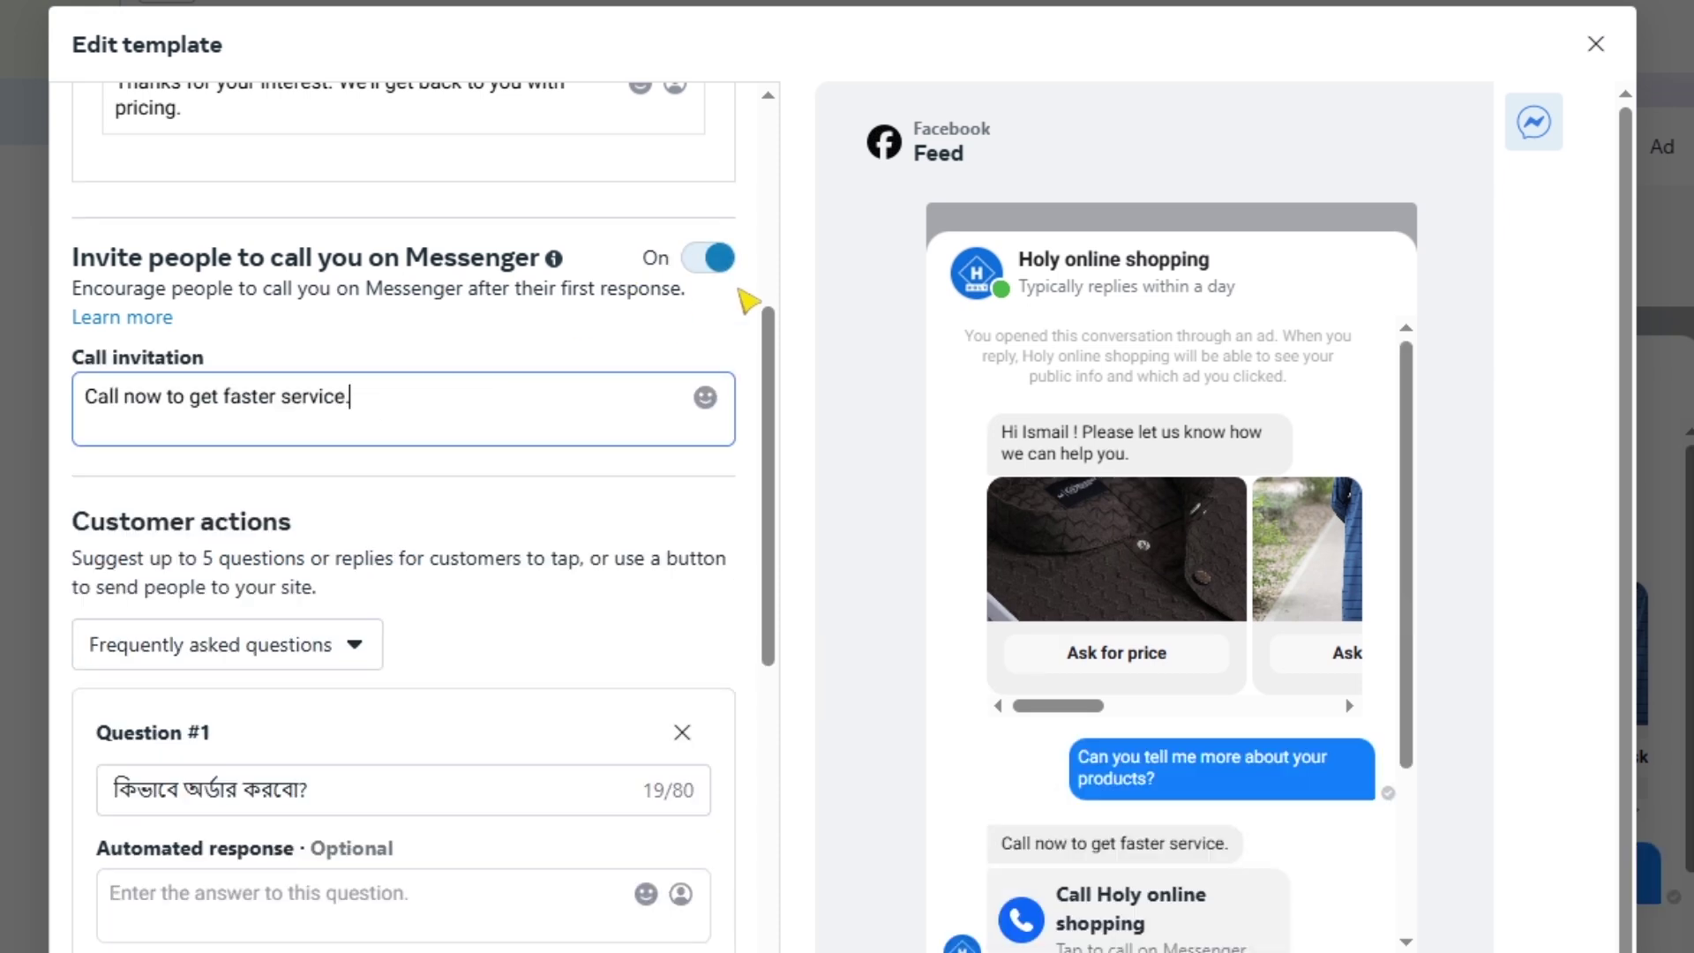
Finish the call invitation text and choose Frequently asked questions as the template's customer actions type
left_click(704, 261)
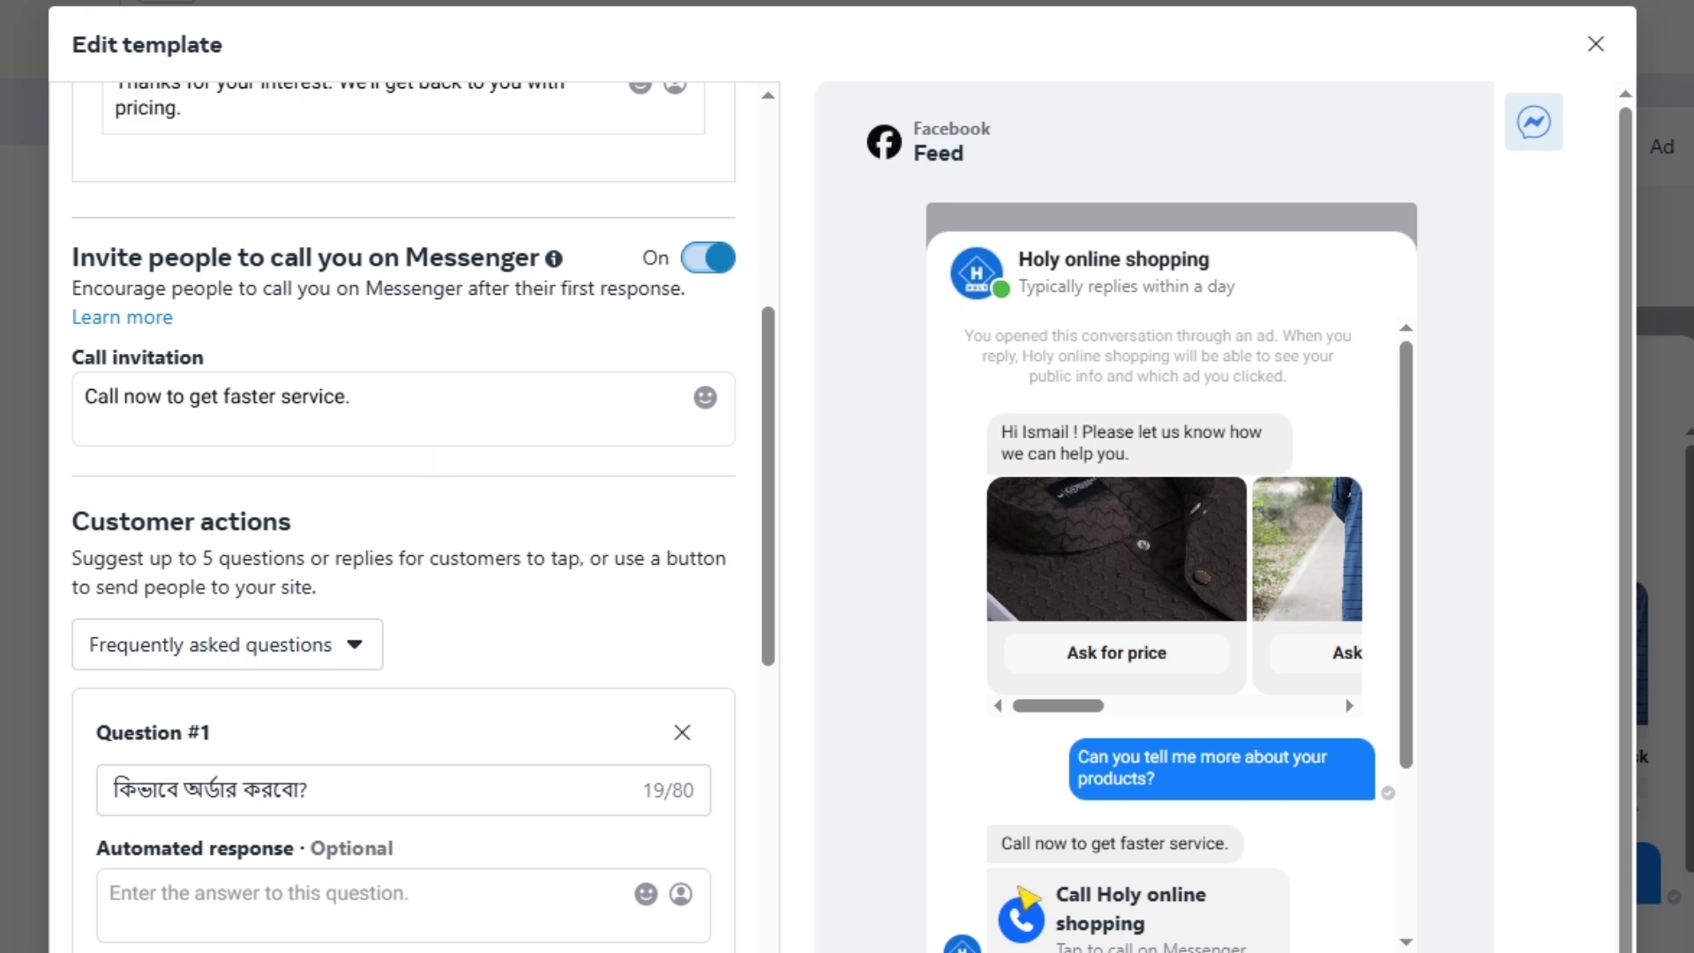
scroll(1026, 898, "down", 3)
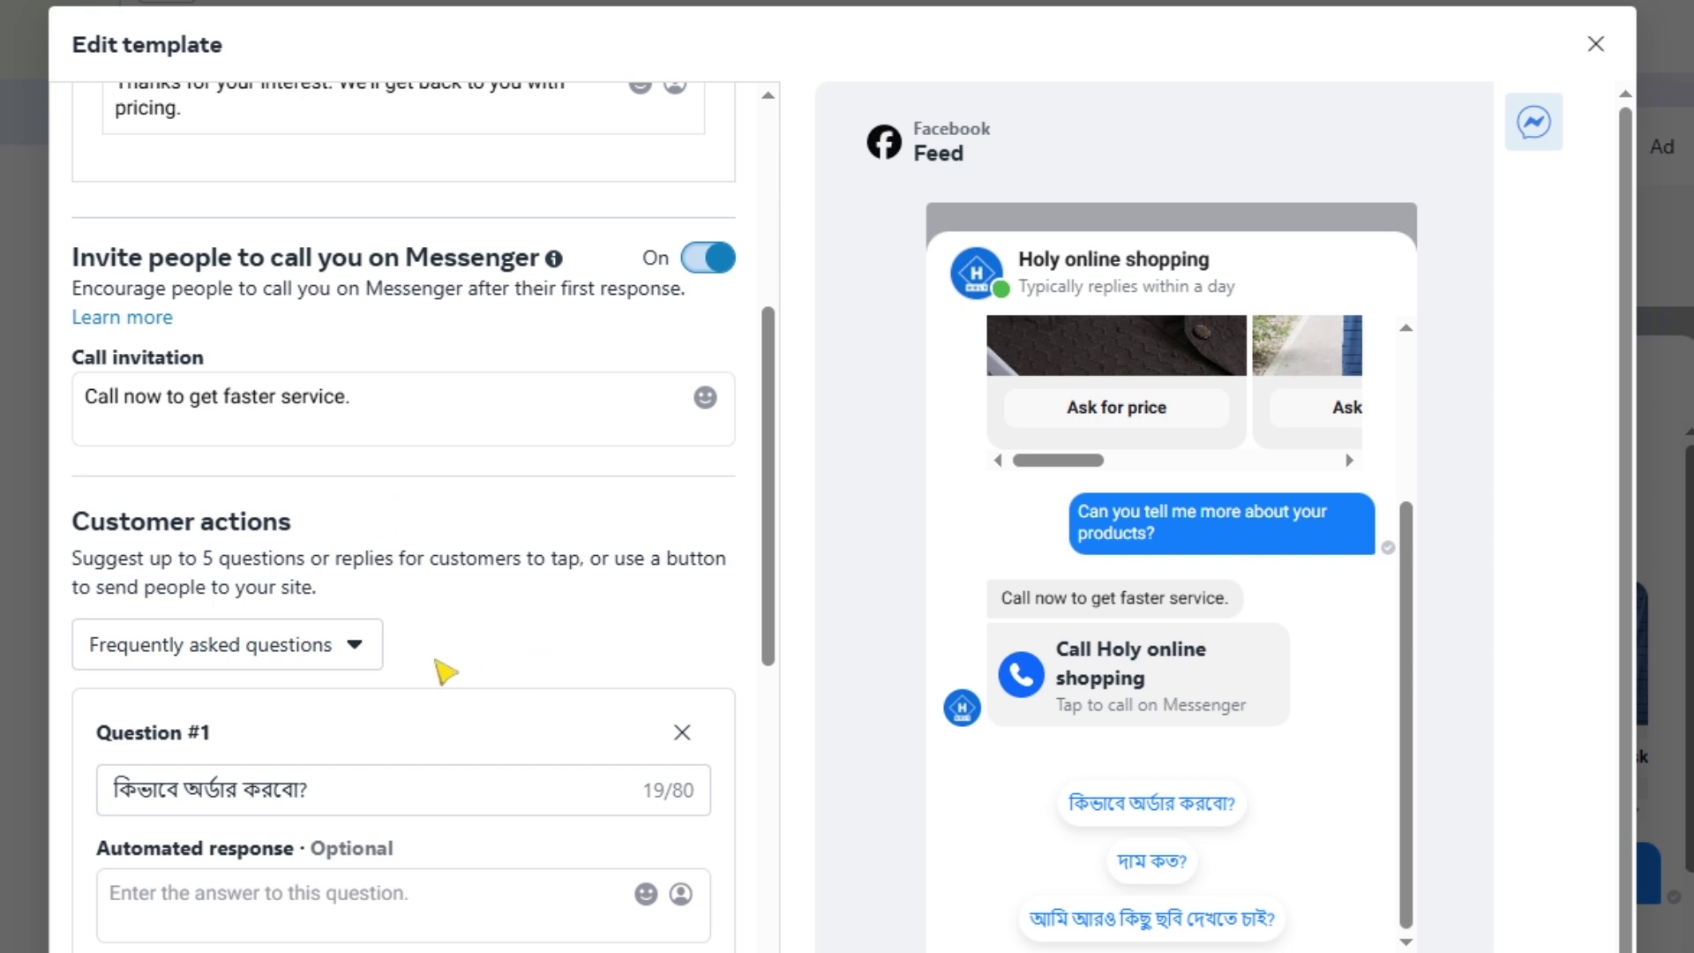
left_click_drag(97, 527, 318, 534)
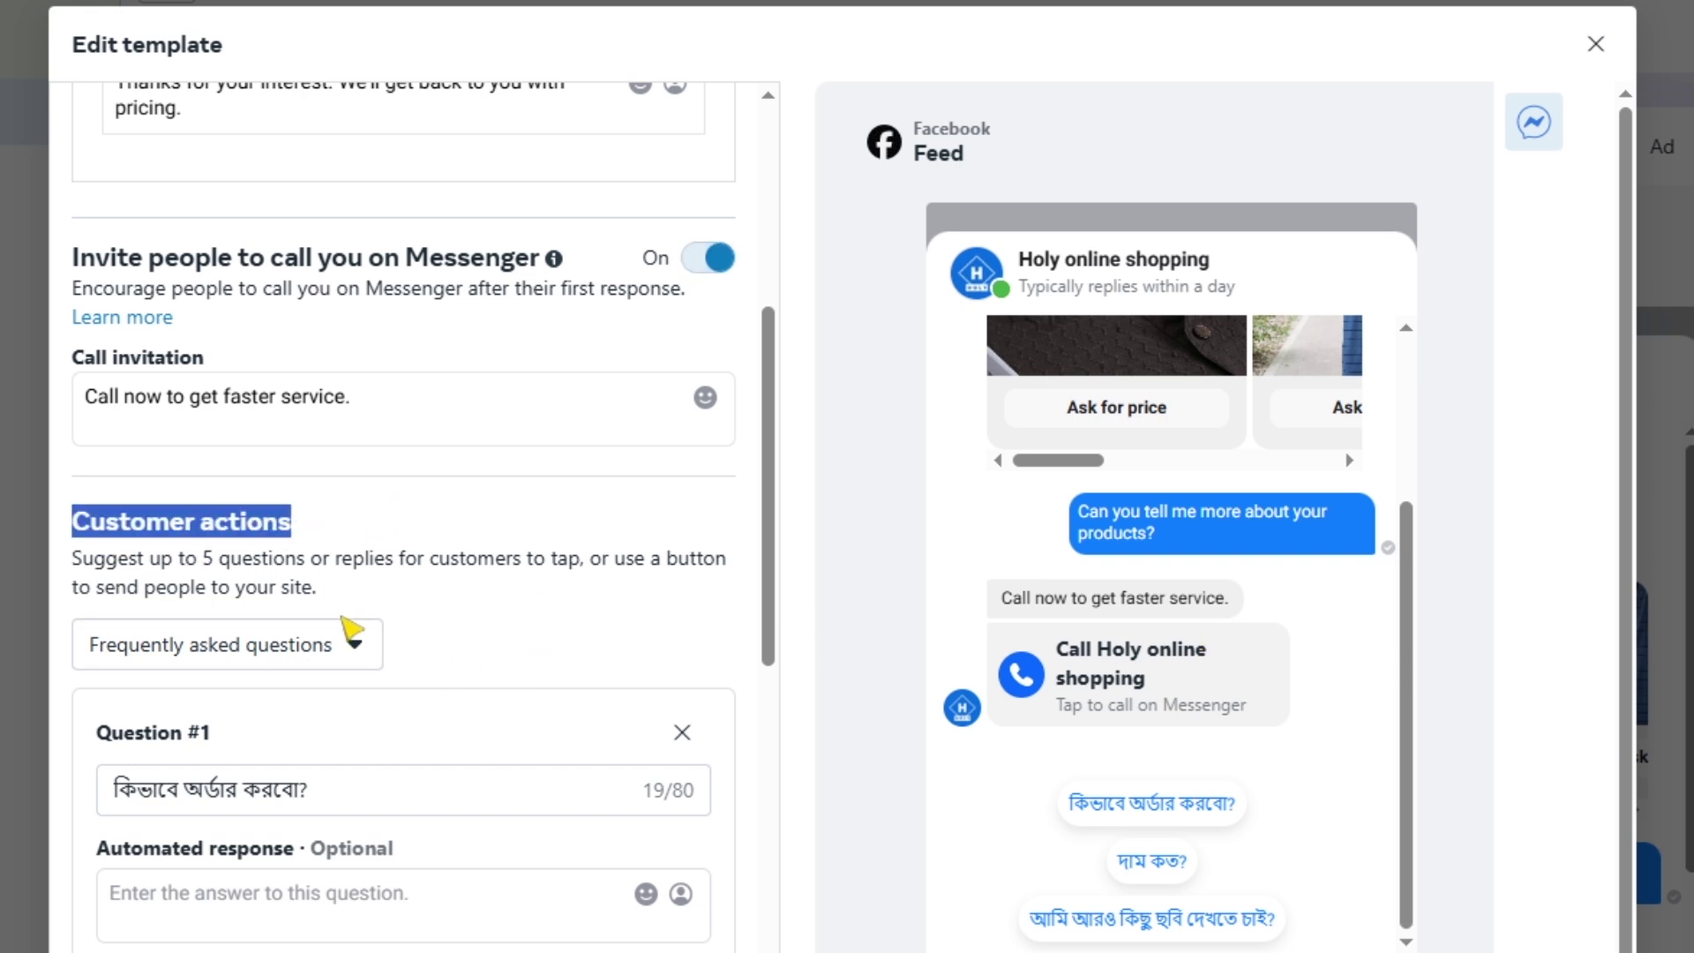
left_click(308, 666)
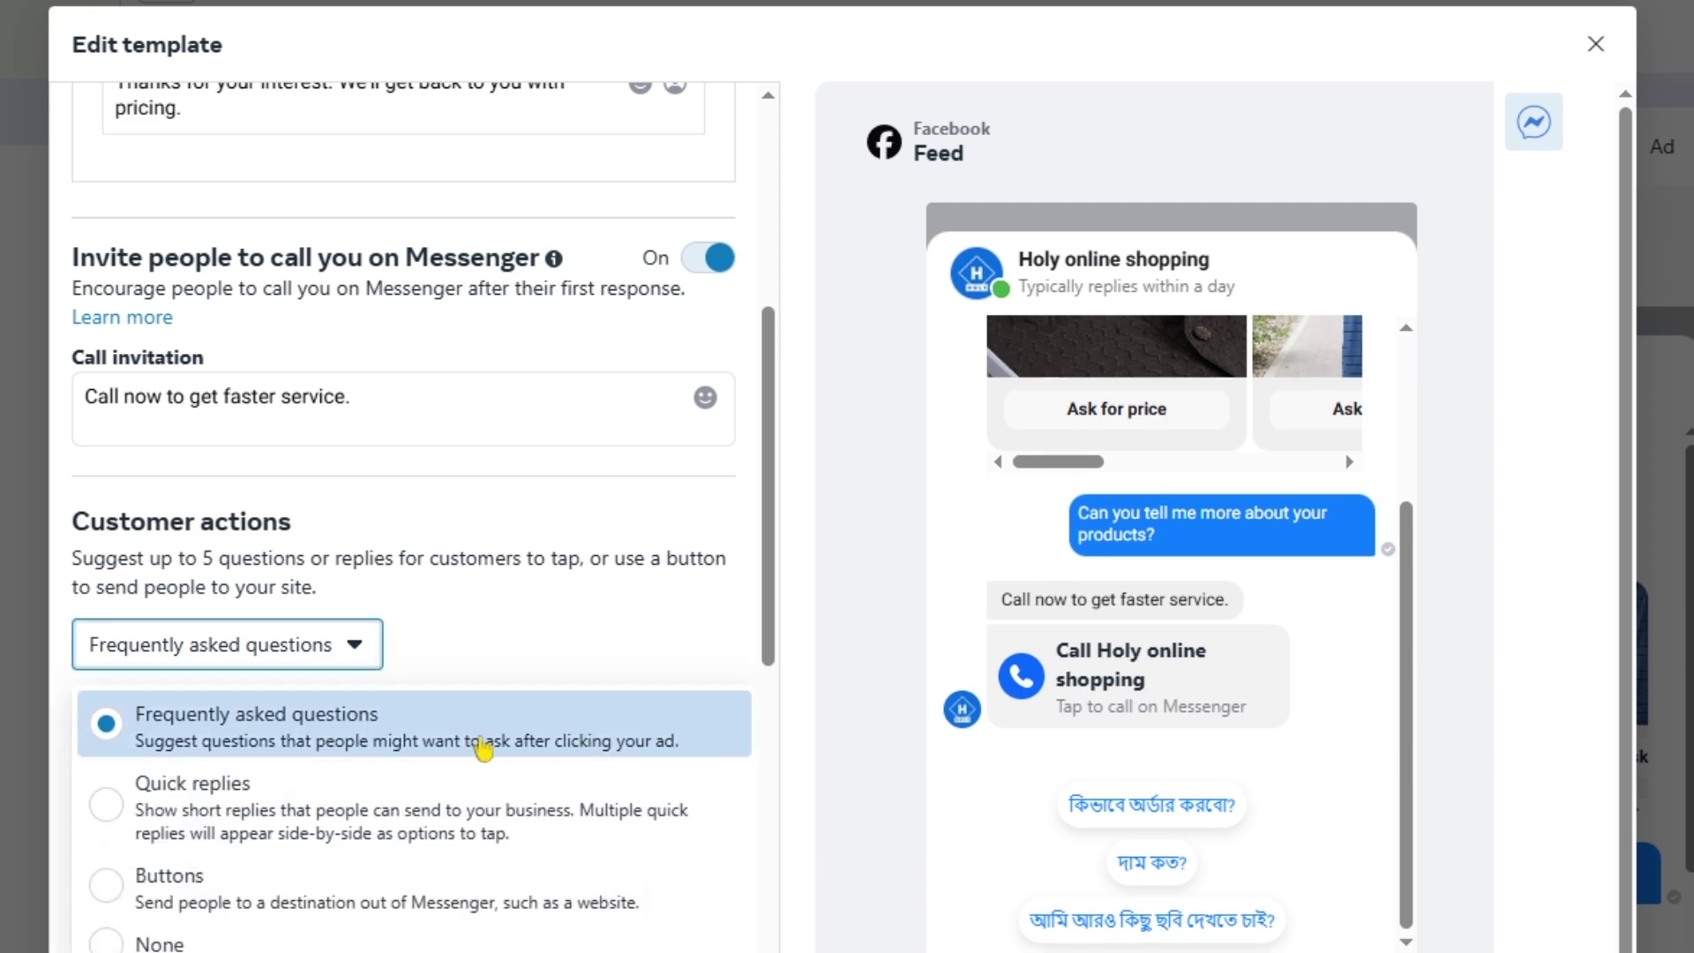
left_click(484, 748)
Fill in Question #1's automated response with "Name:", "Phone:" and "Address:", each on its own line
left_click_drag(353, 785, 107, 793)
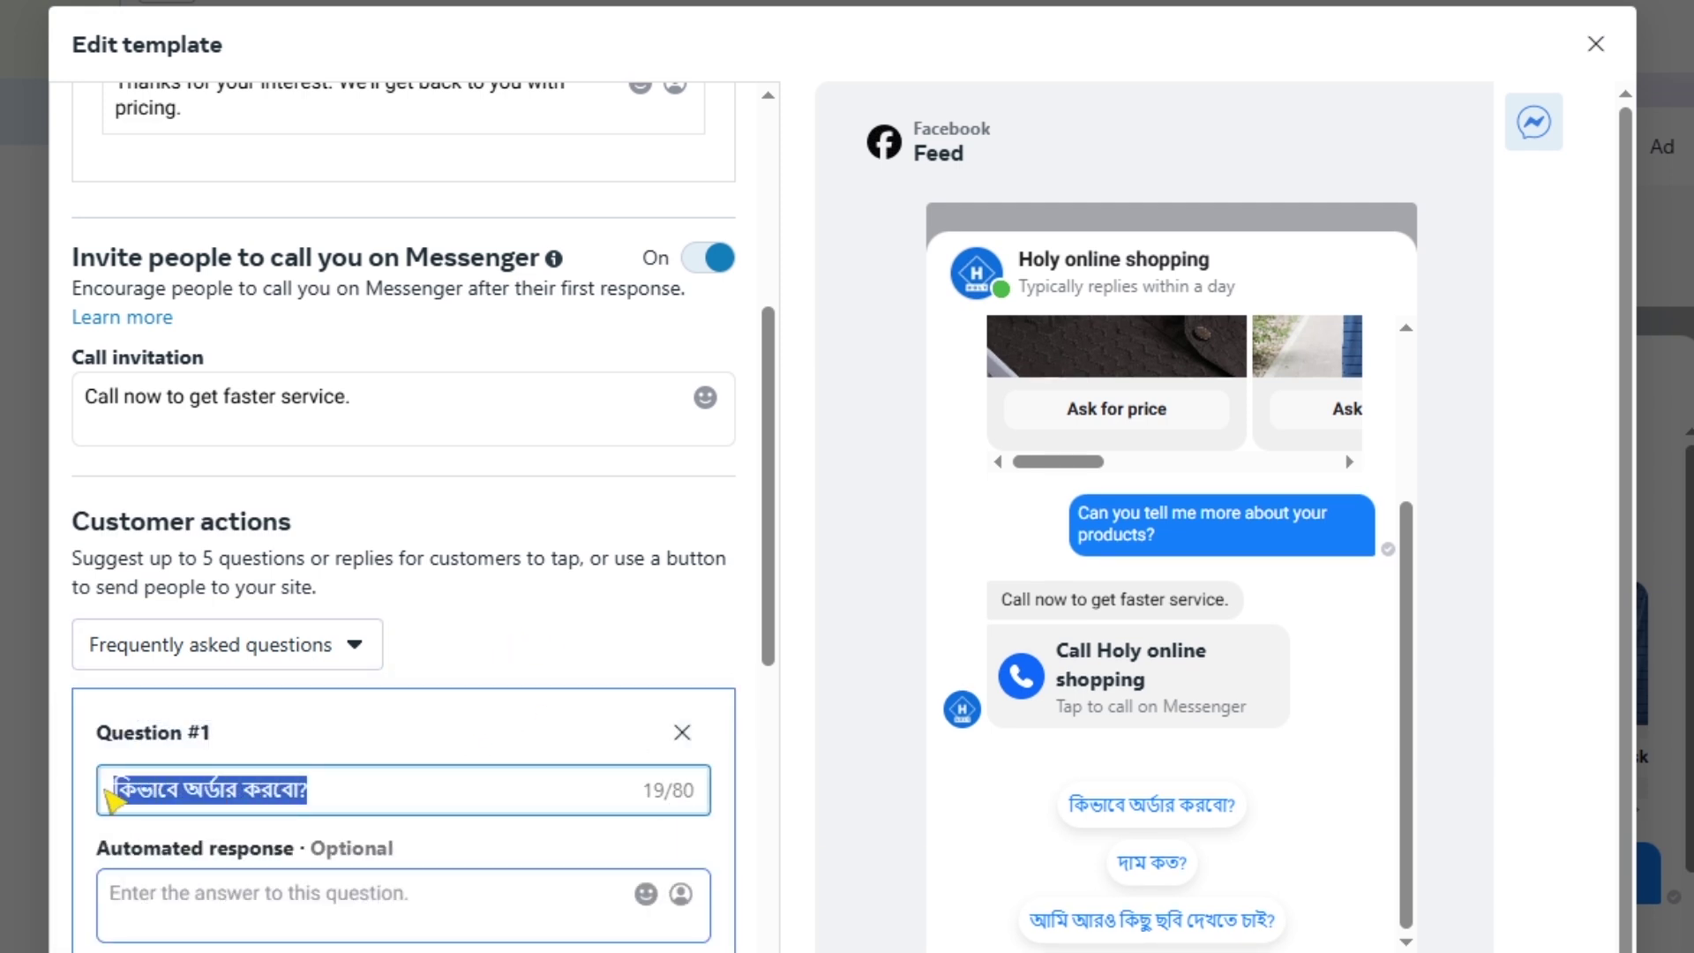
left_click(195, 893)
left_click(323, 786)
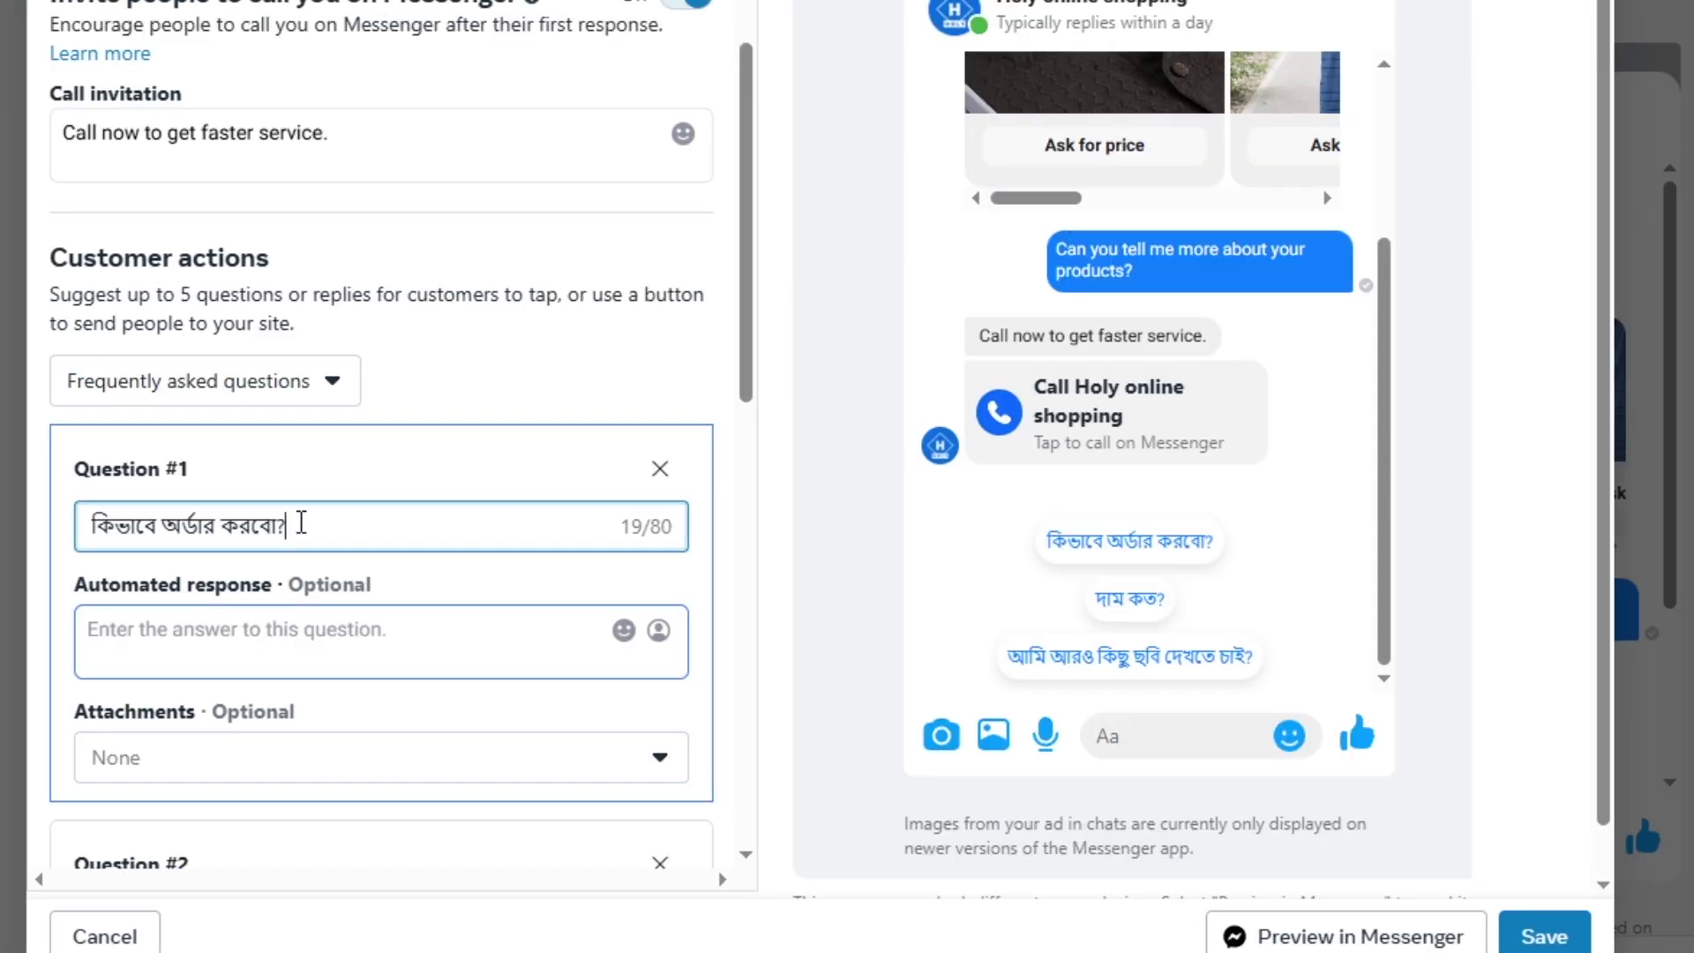
left_click(301, 639)
left_click(275, 651)
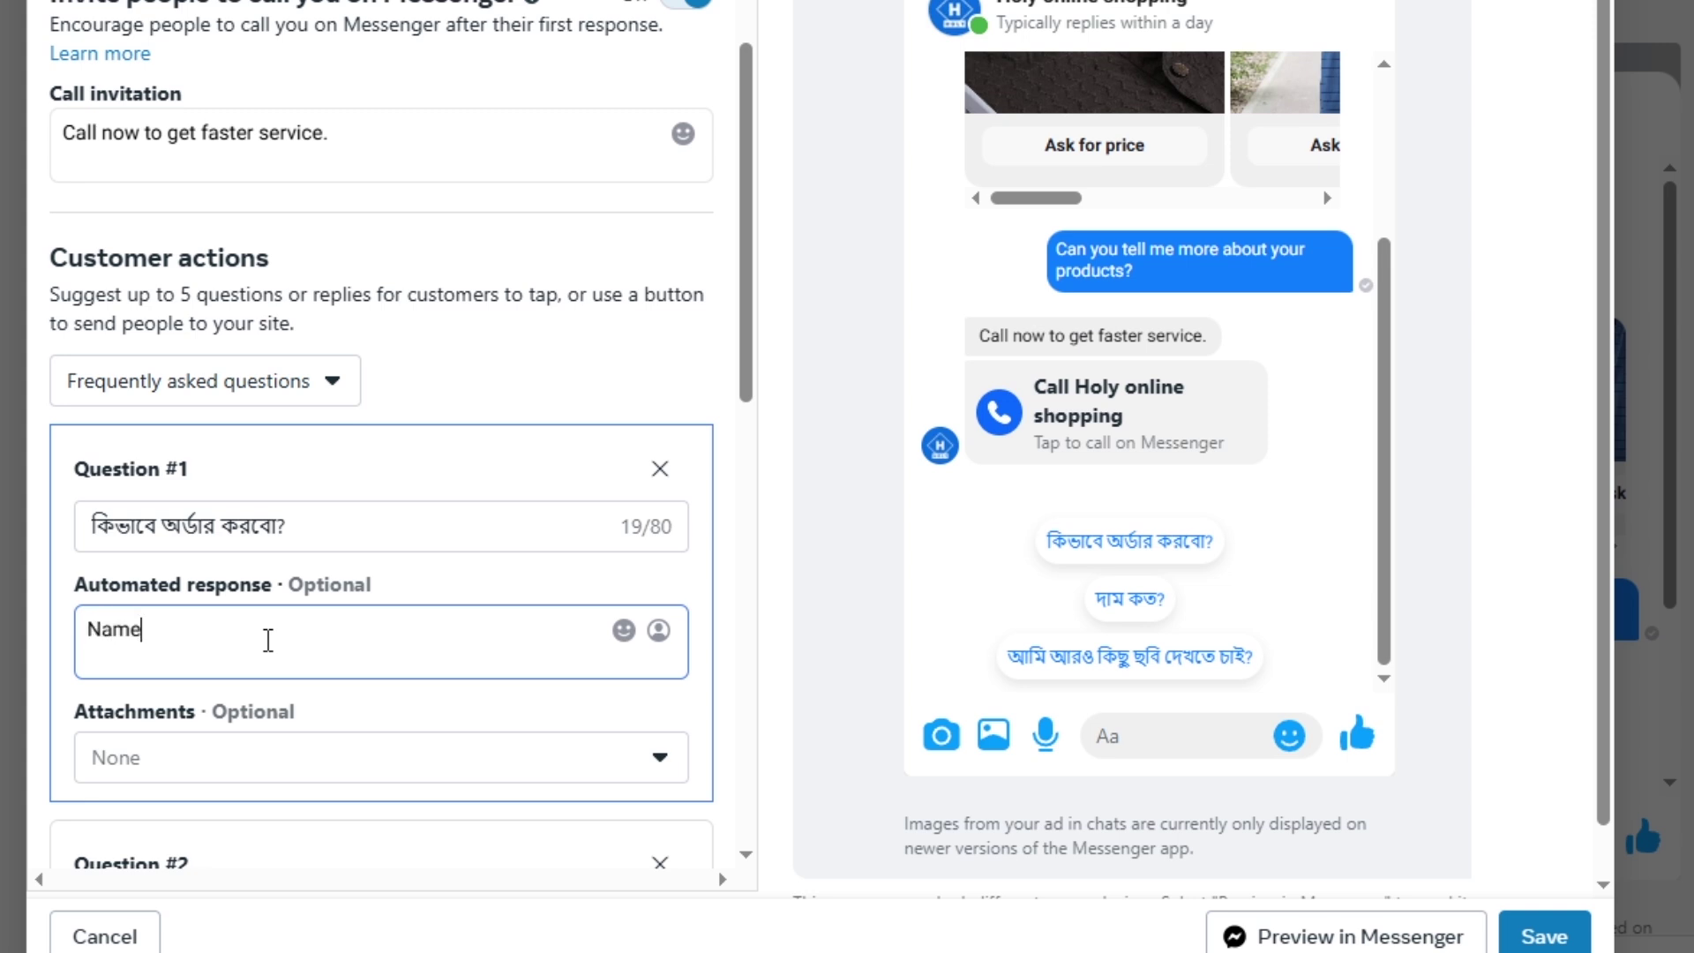
type("Name:")
key("Return")
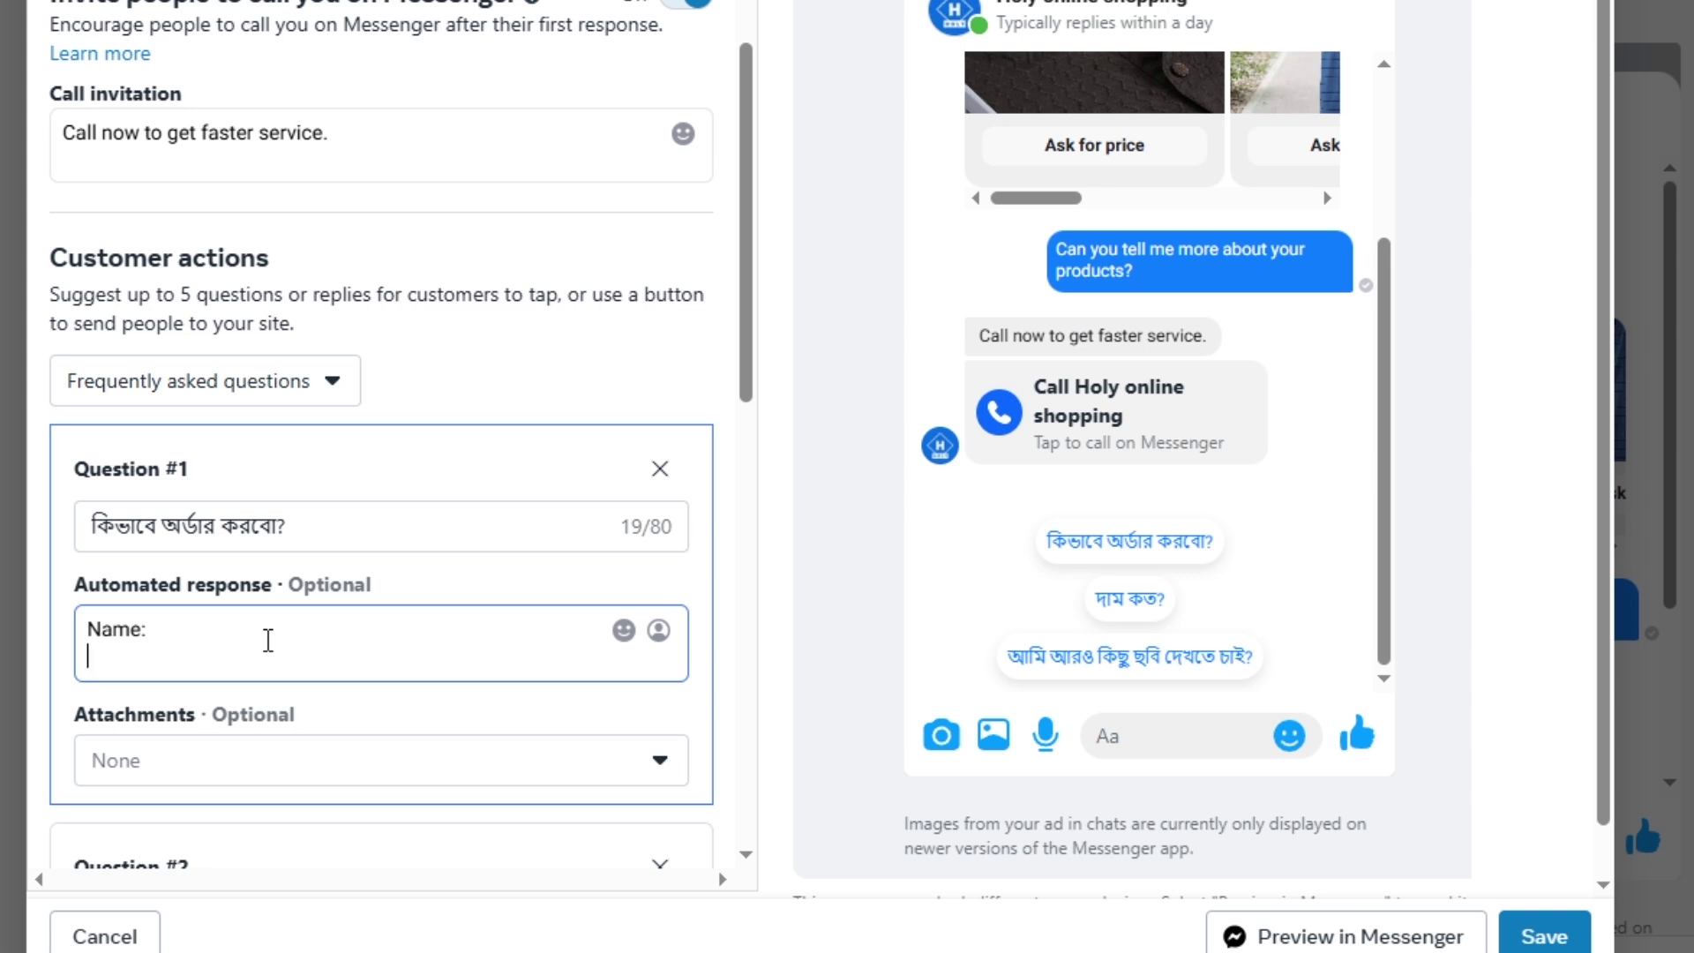
type("Phone:")
key("Return")
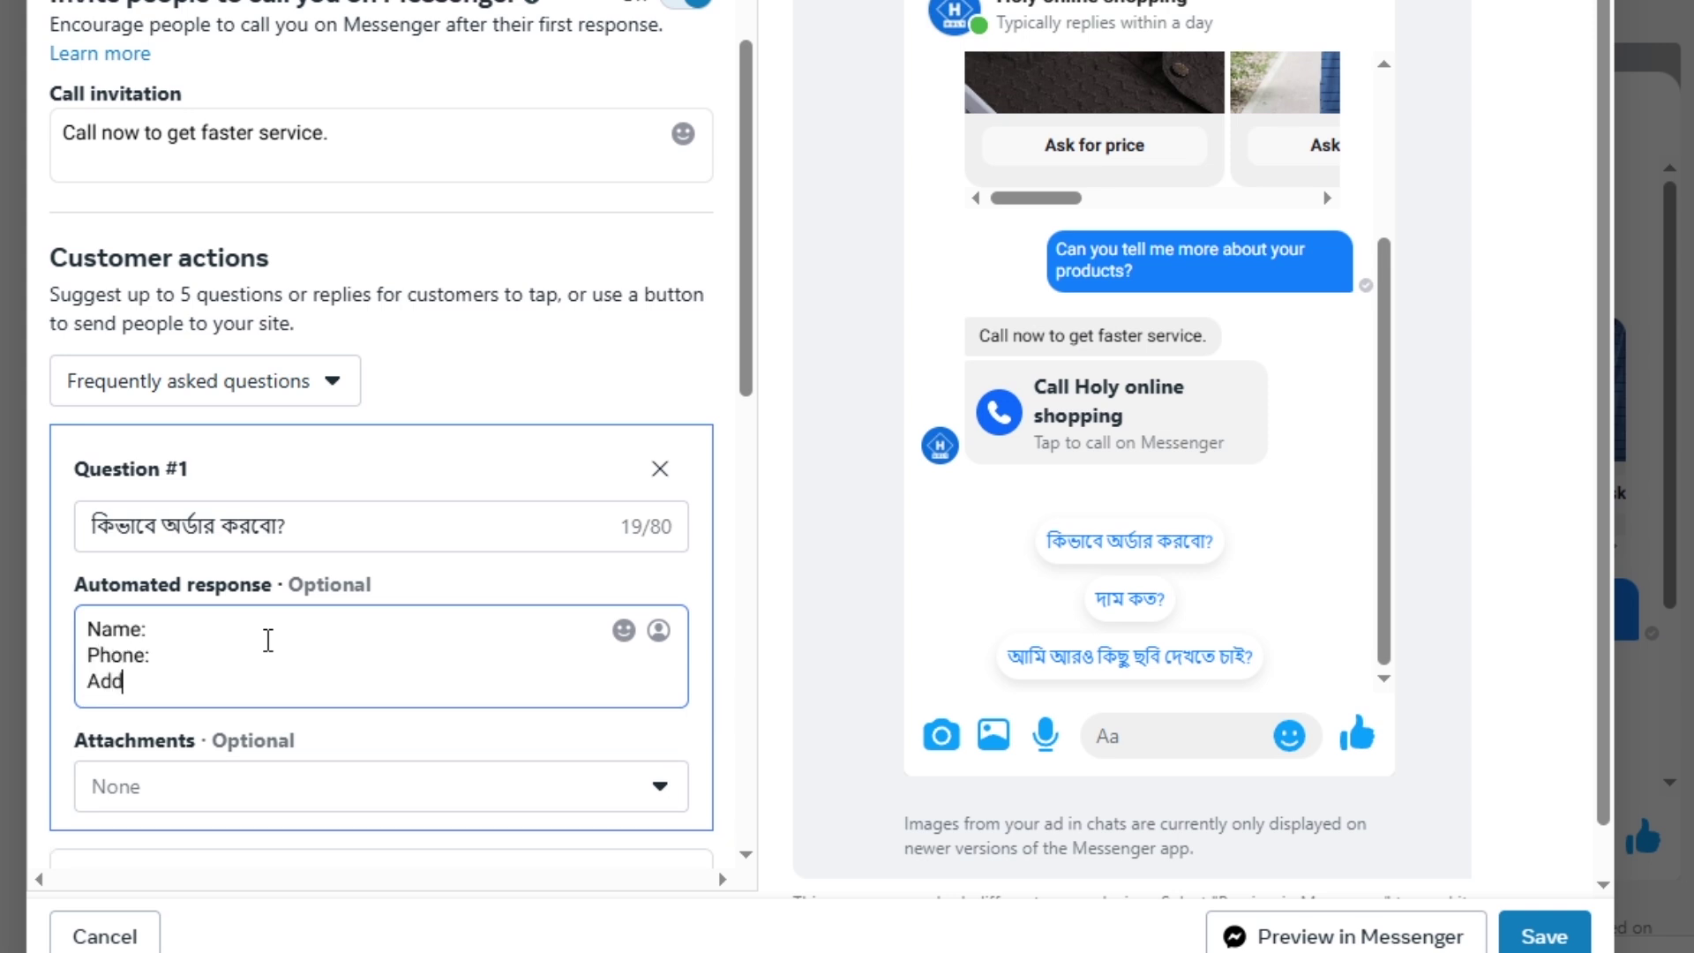
type("Address:")
key("Return")
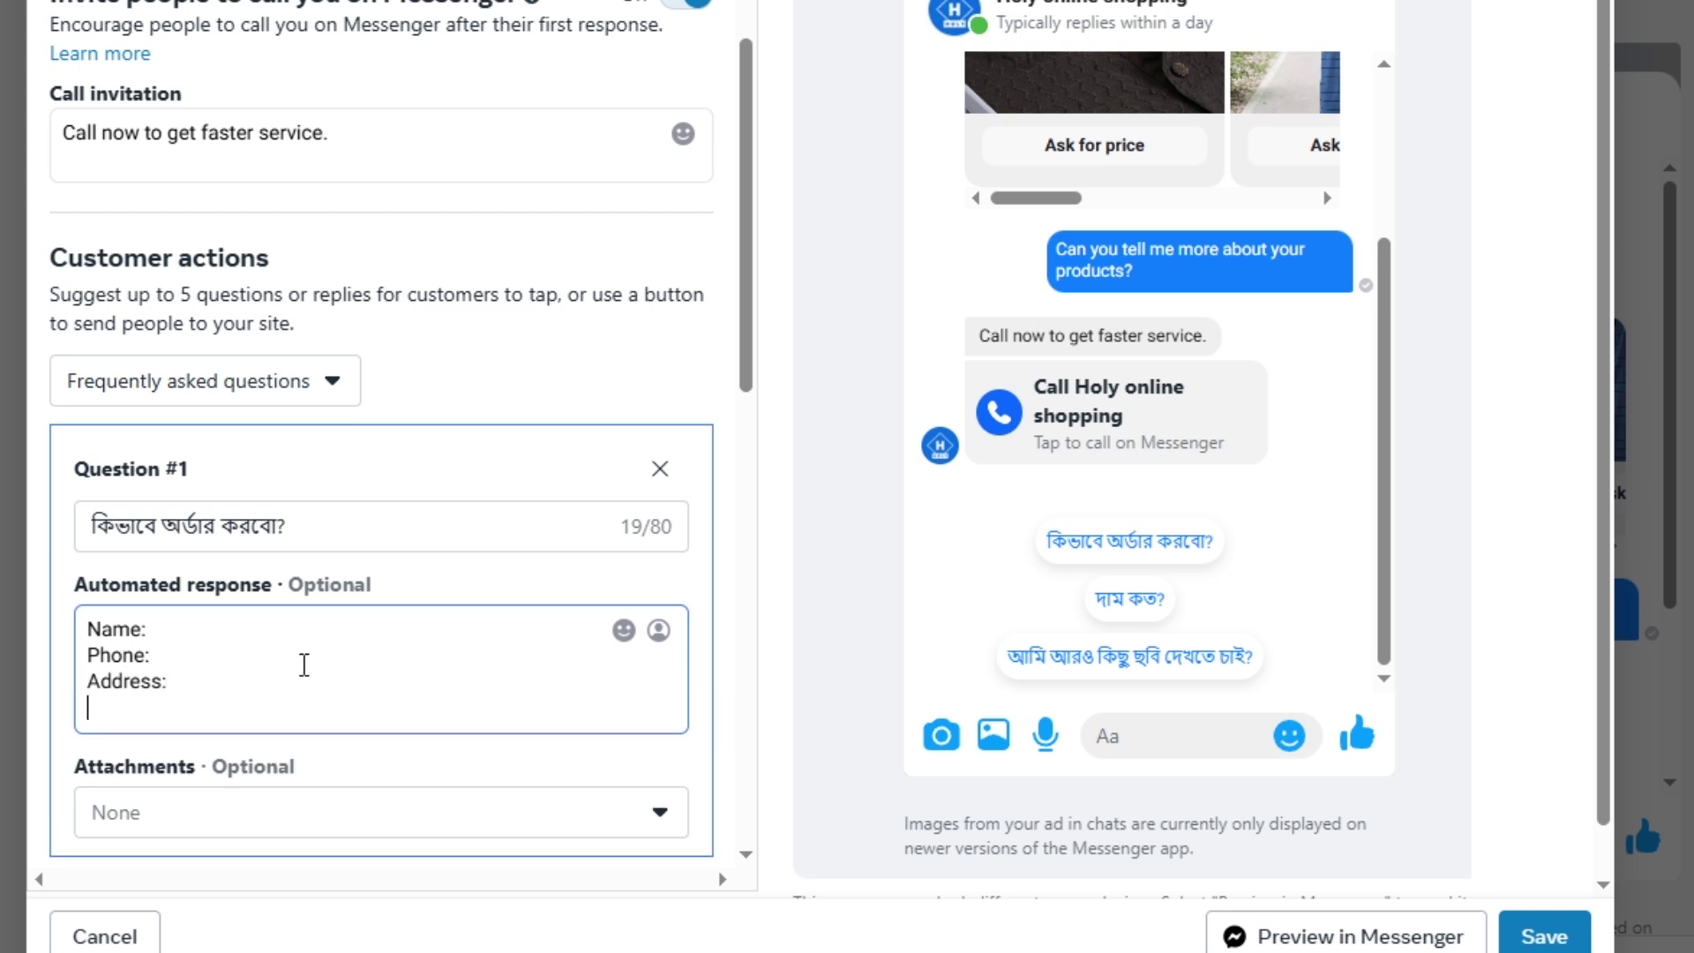
Attach a Messenger call invitation to the automated response of Question #1
scroll(428, 483, "down", 3)
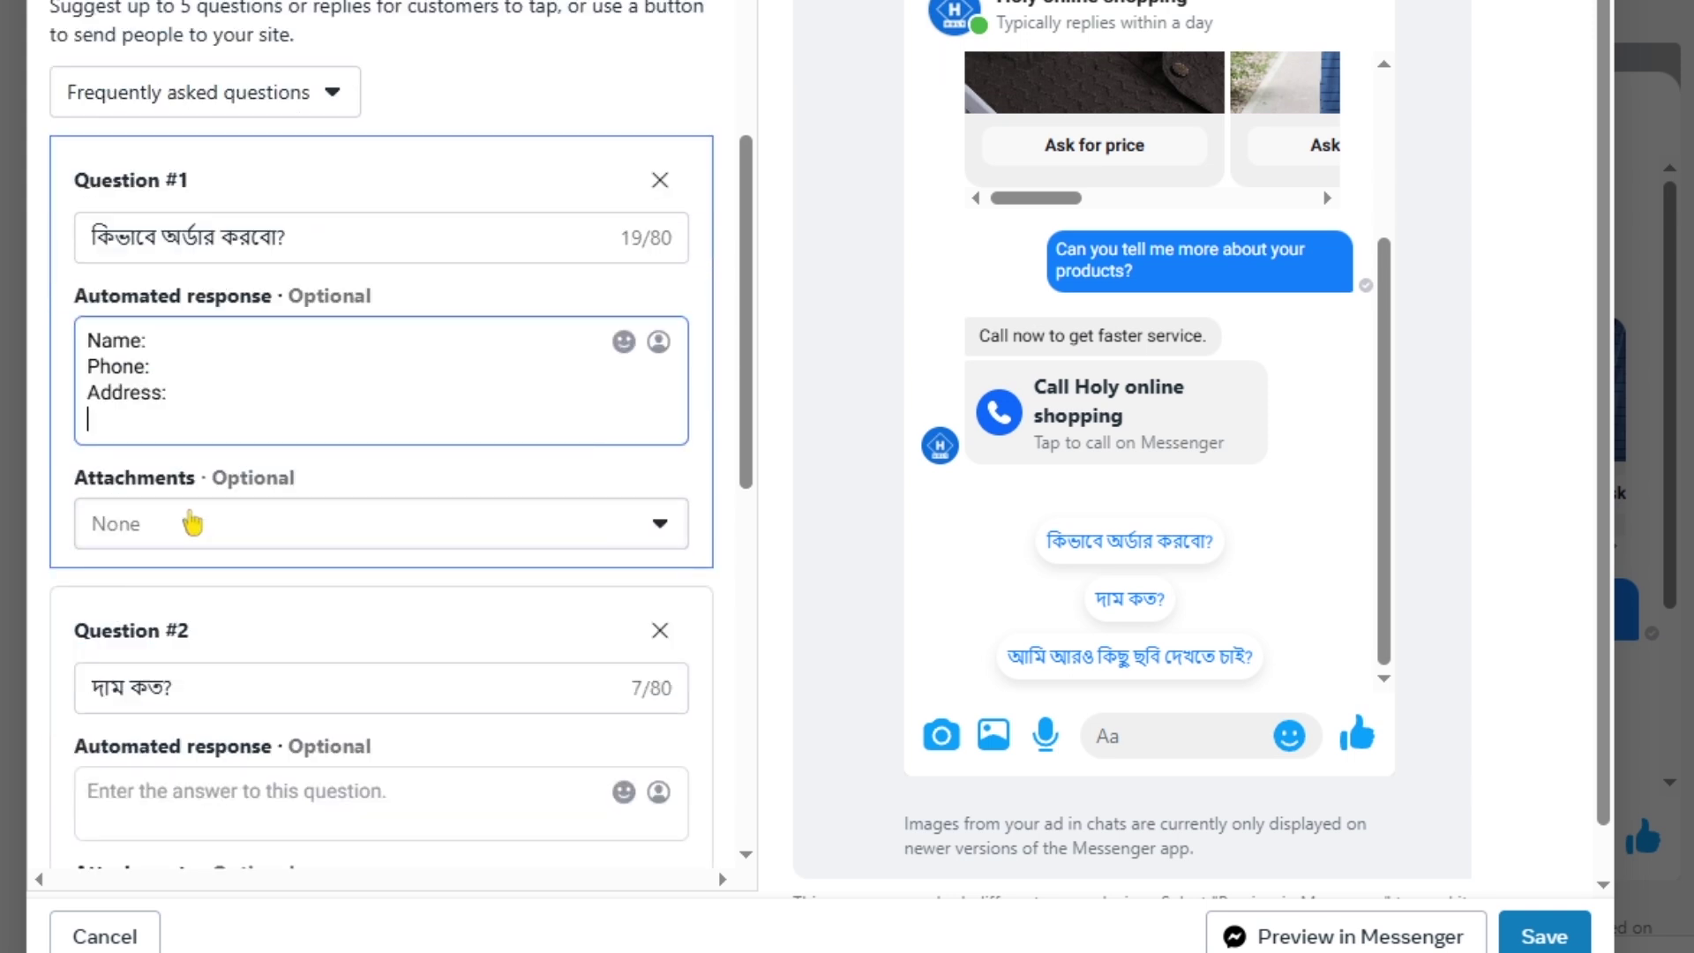
left_click(240, 530)
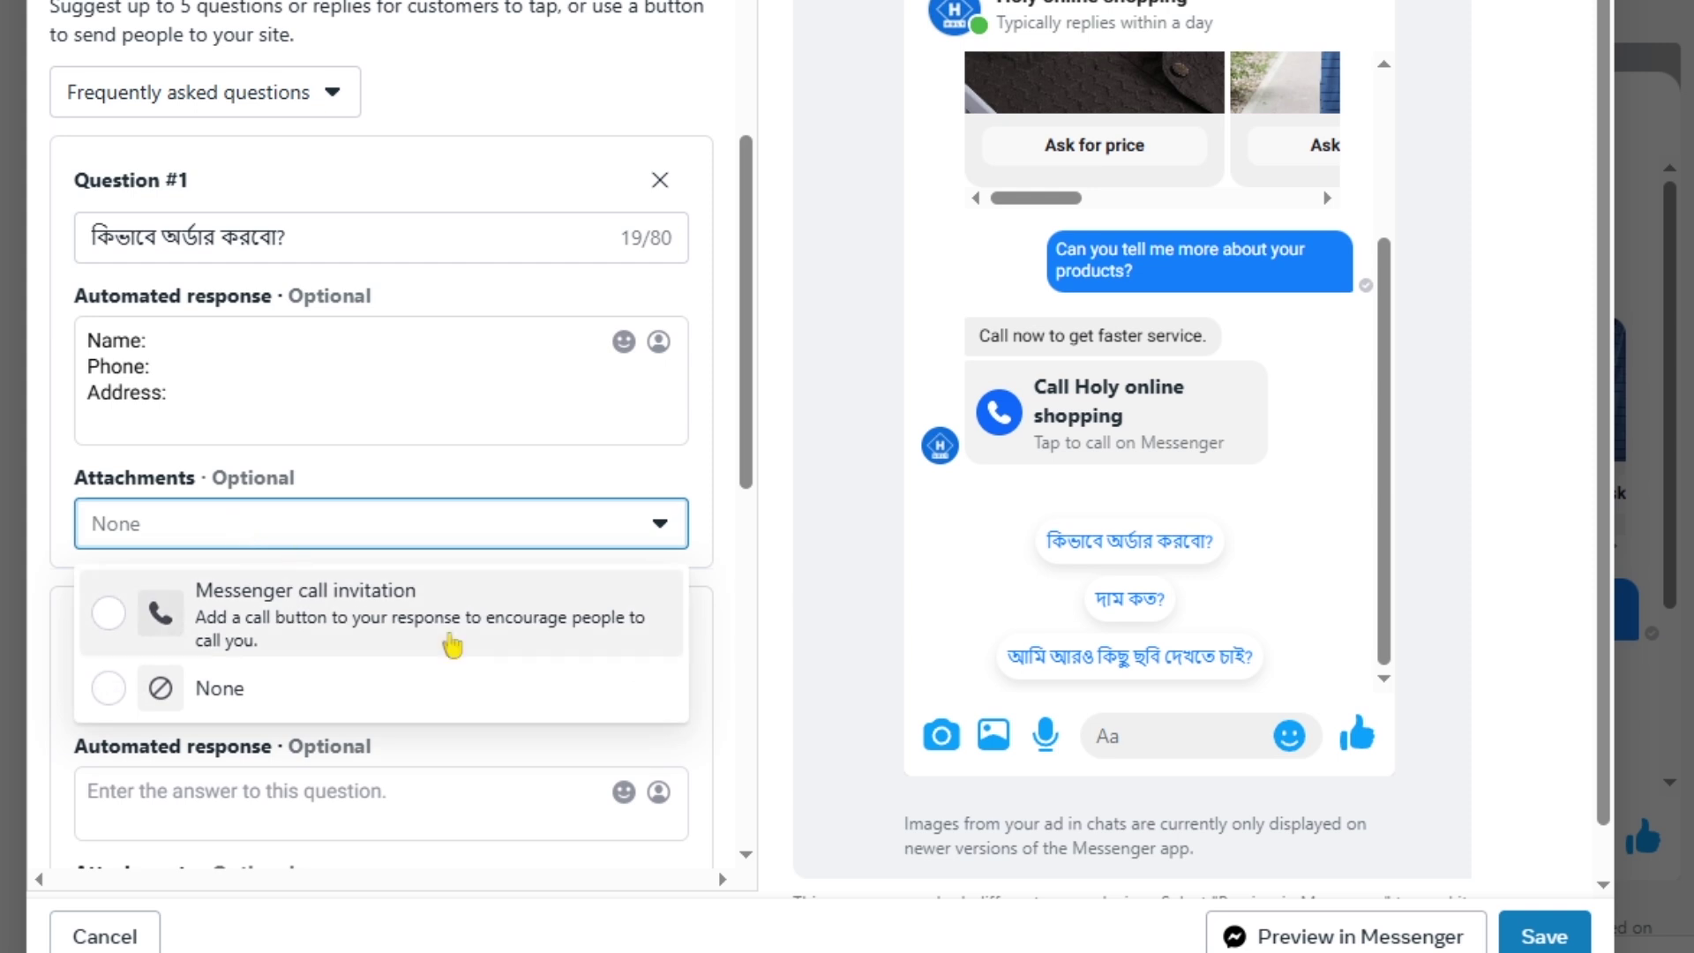
left_click(385, 621)
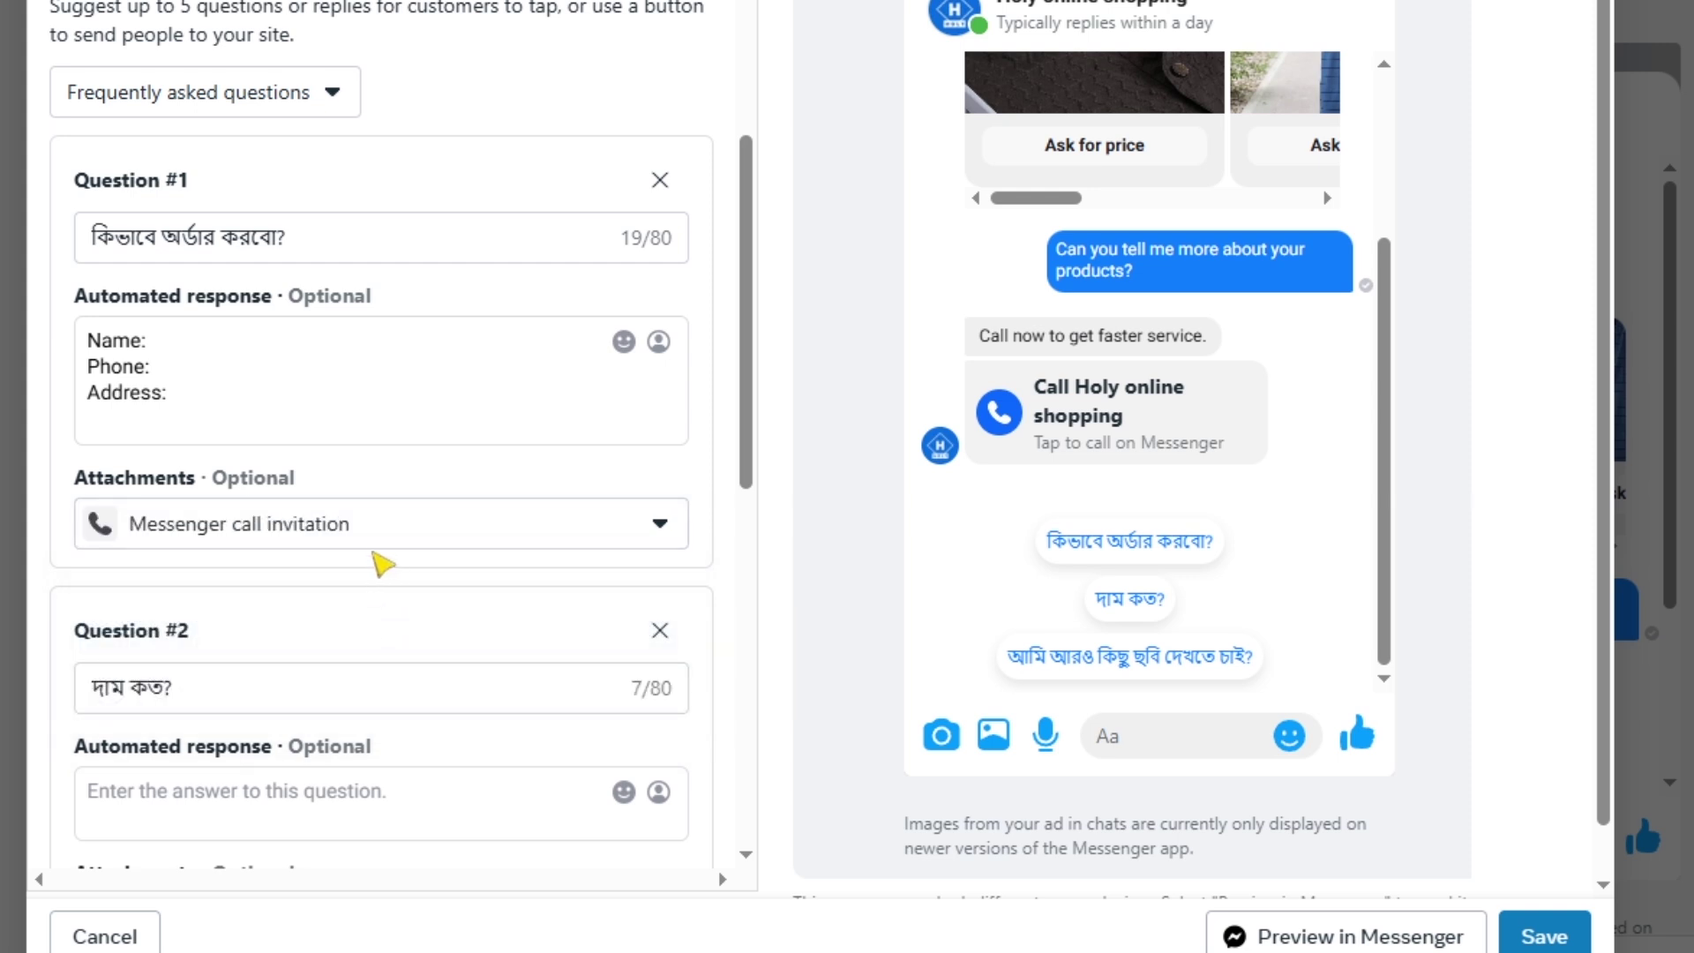
Enter "1200 টাকা" as the automated response to Question #2, দাম কত?
scroll(490, 449, "down", 6)
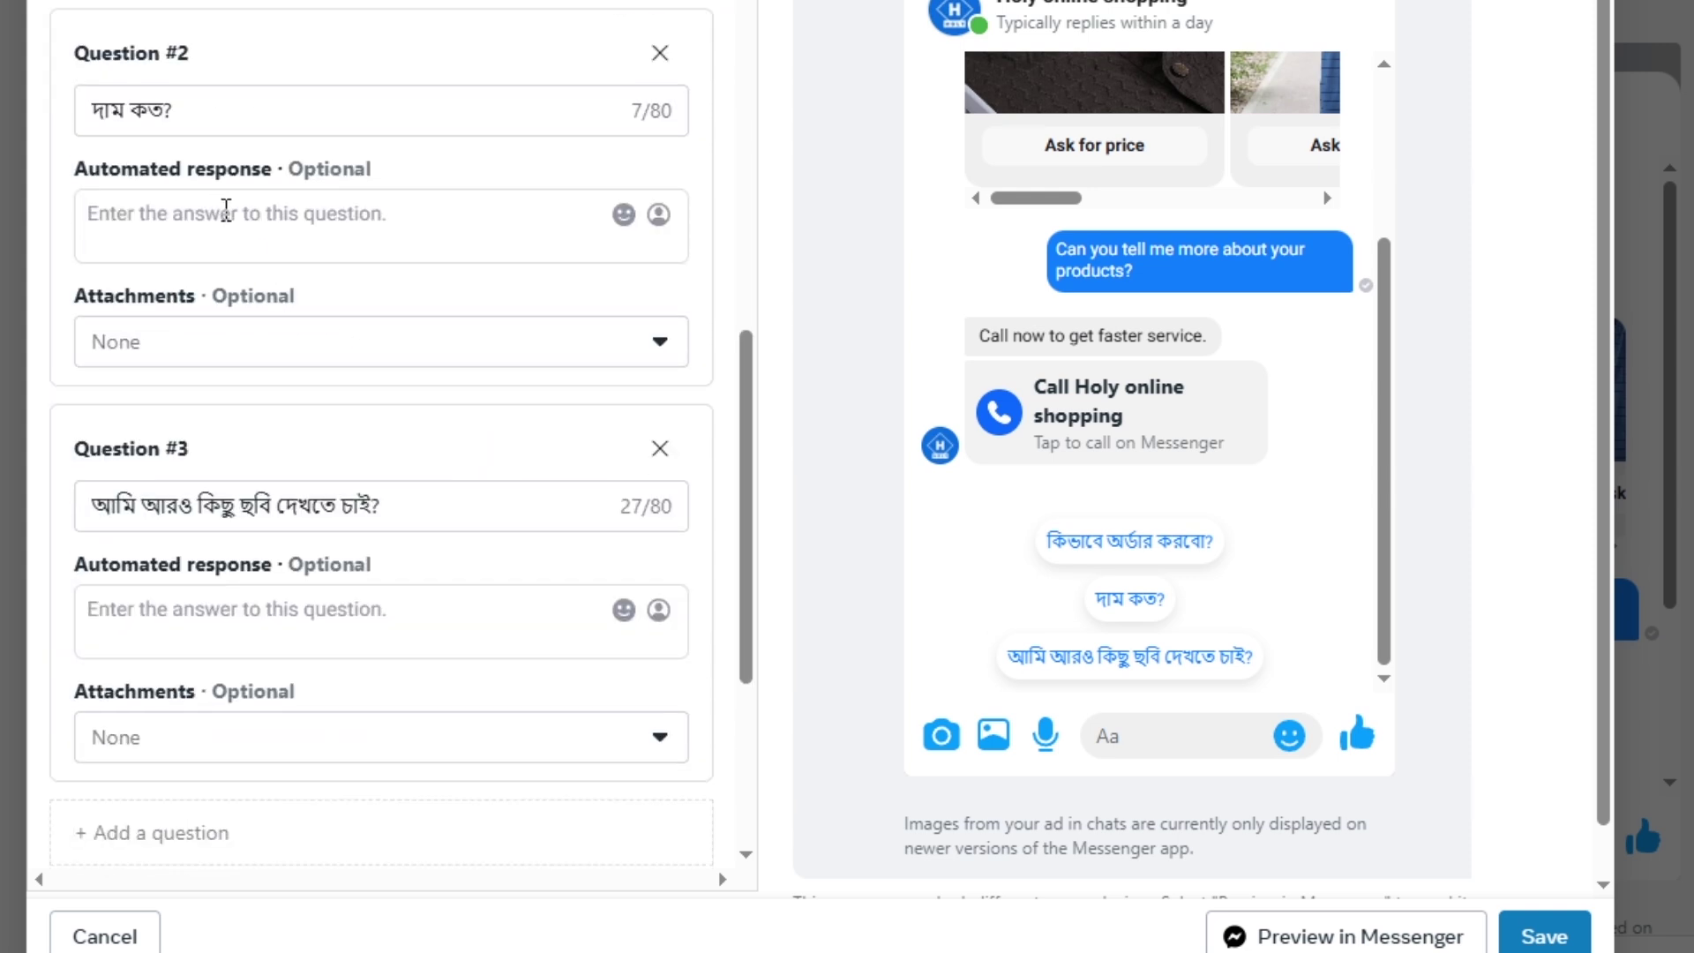
left_click(230, 114)
left_click(202, 220)
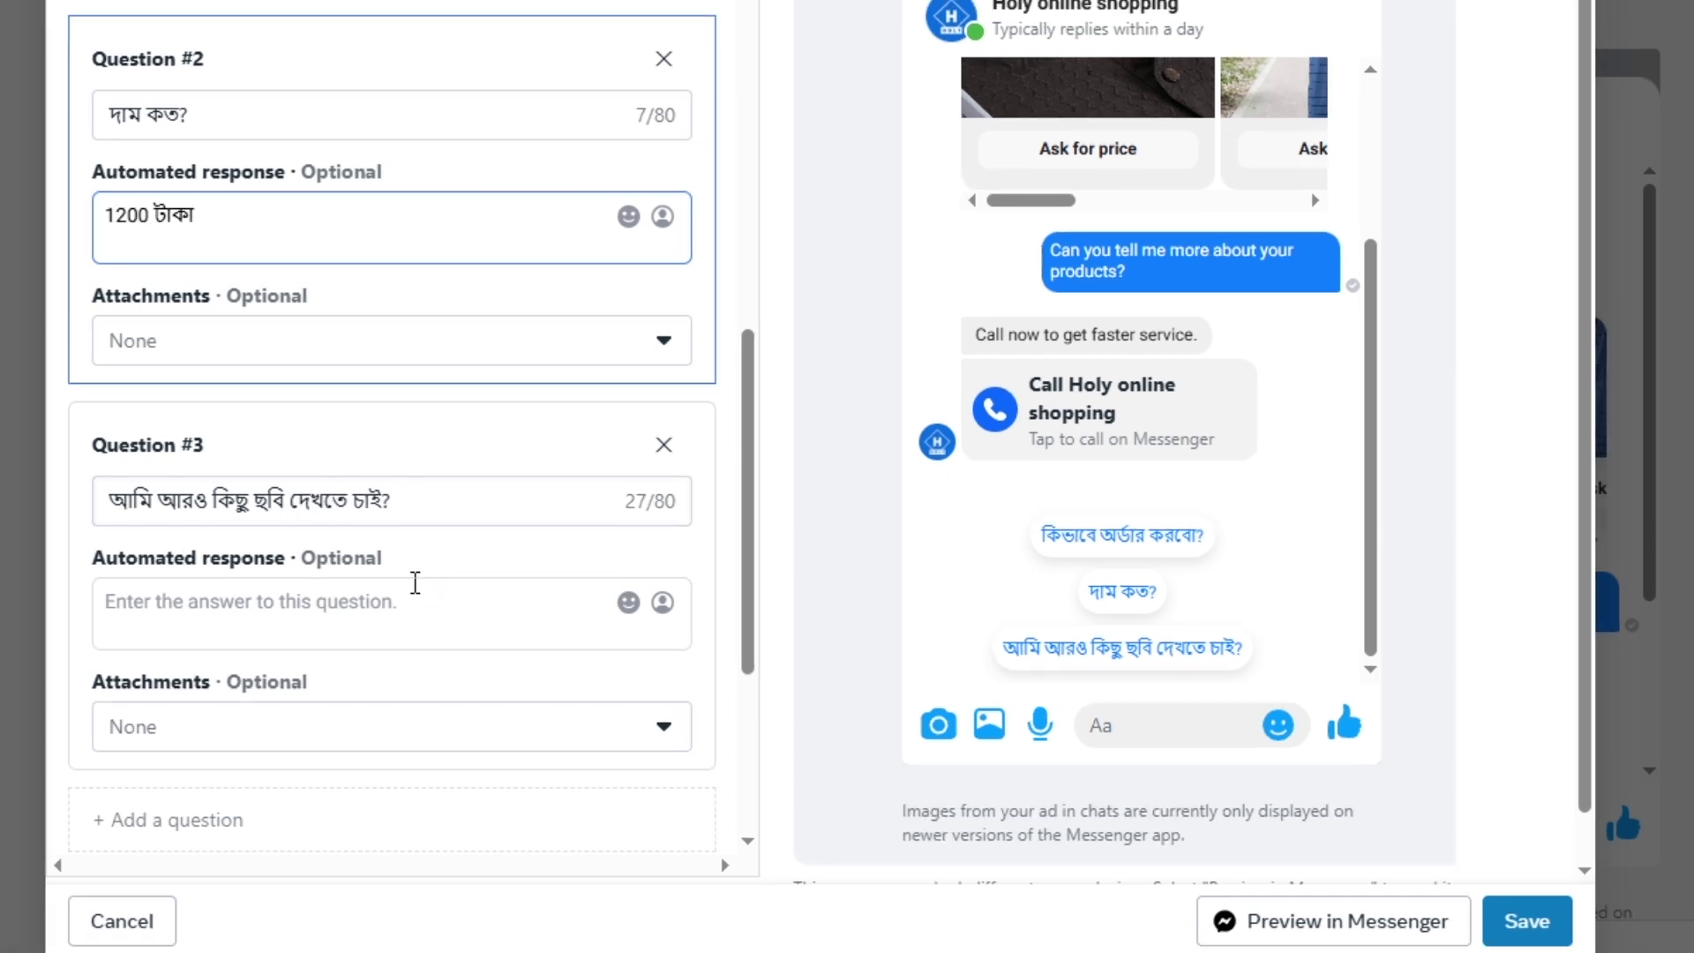
Look over Question #3, the option for adding a question, and the follow-up message settings of the template
left_click(364, 623)
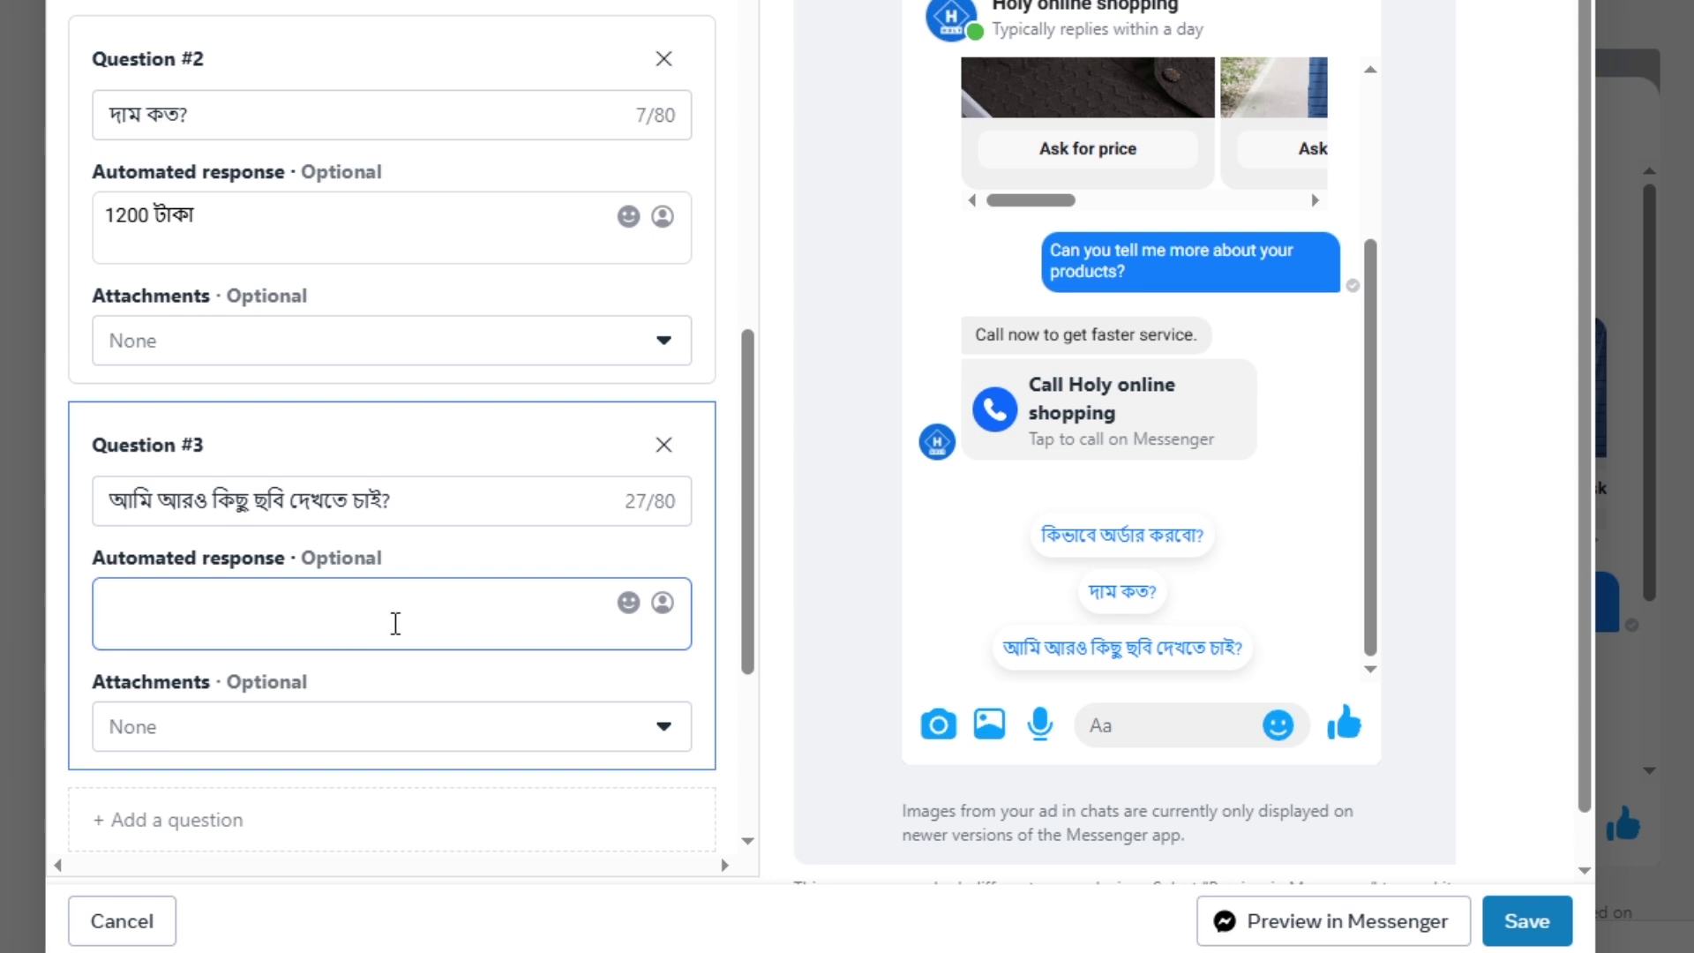
triple_click(446, 492)
scroll(570, 400, "down", 5)
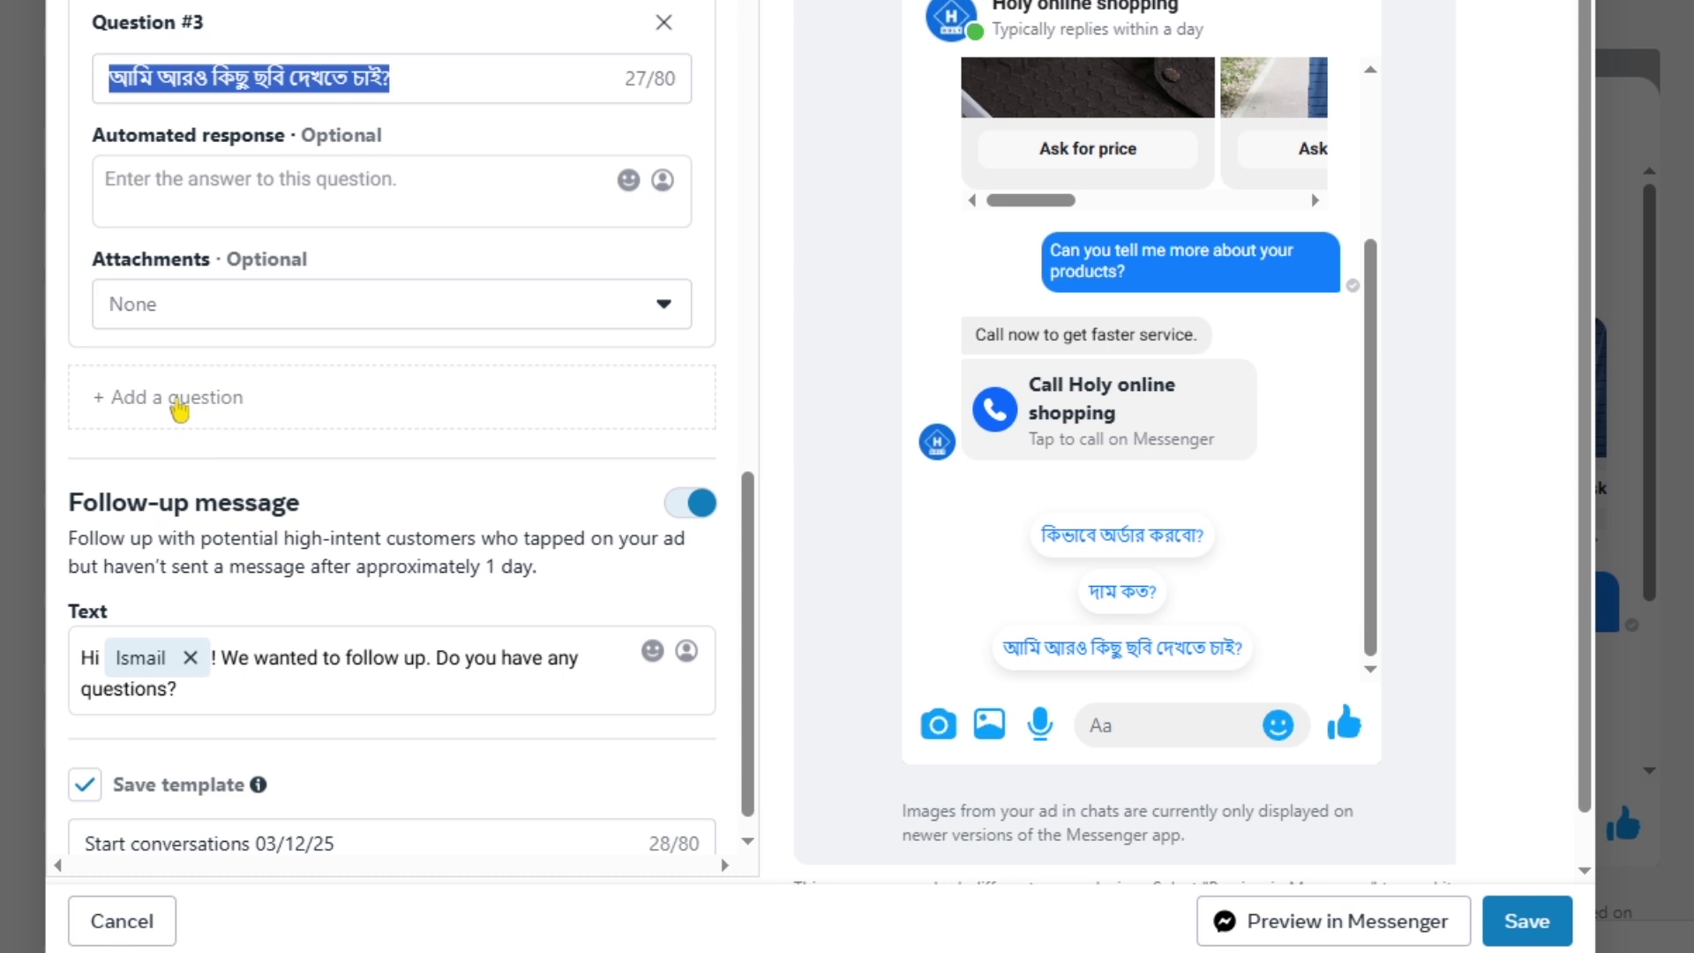
scroll(443, 438, "down", 1)
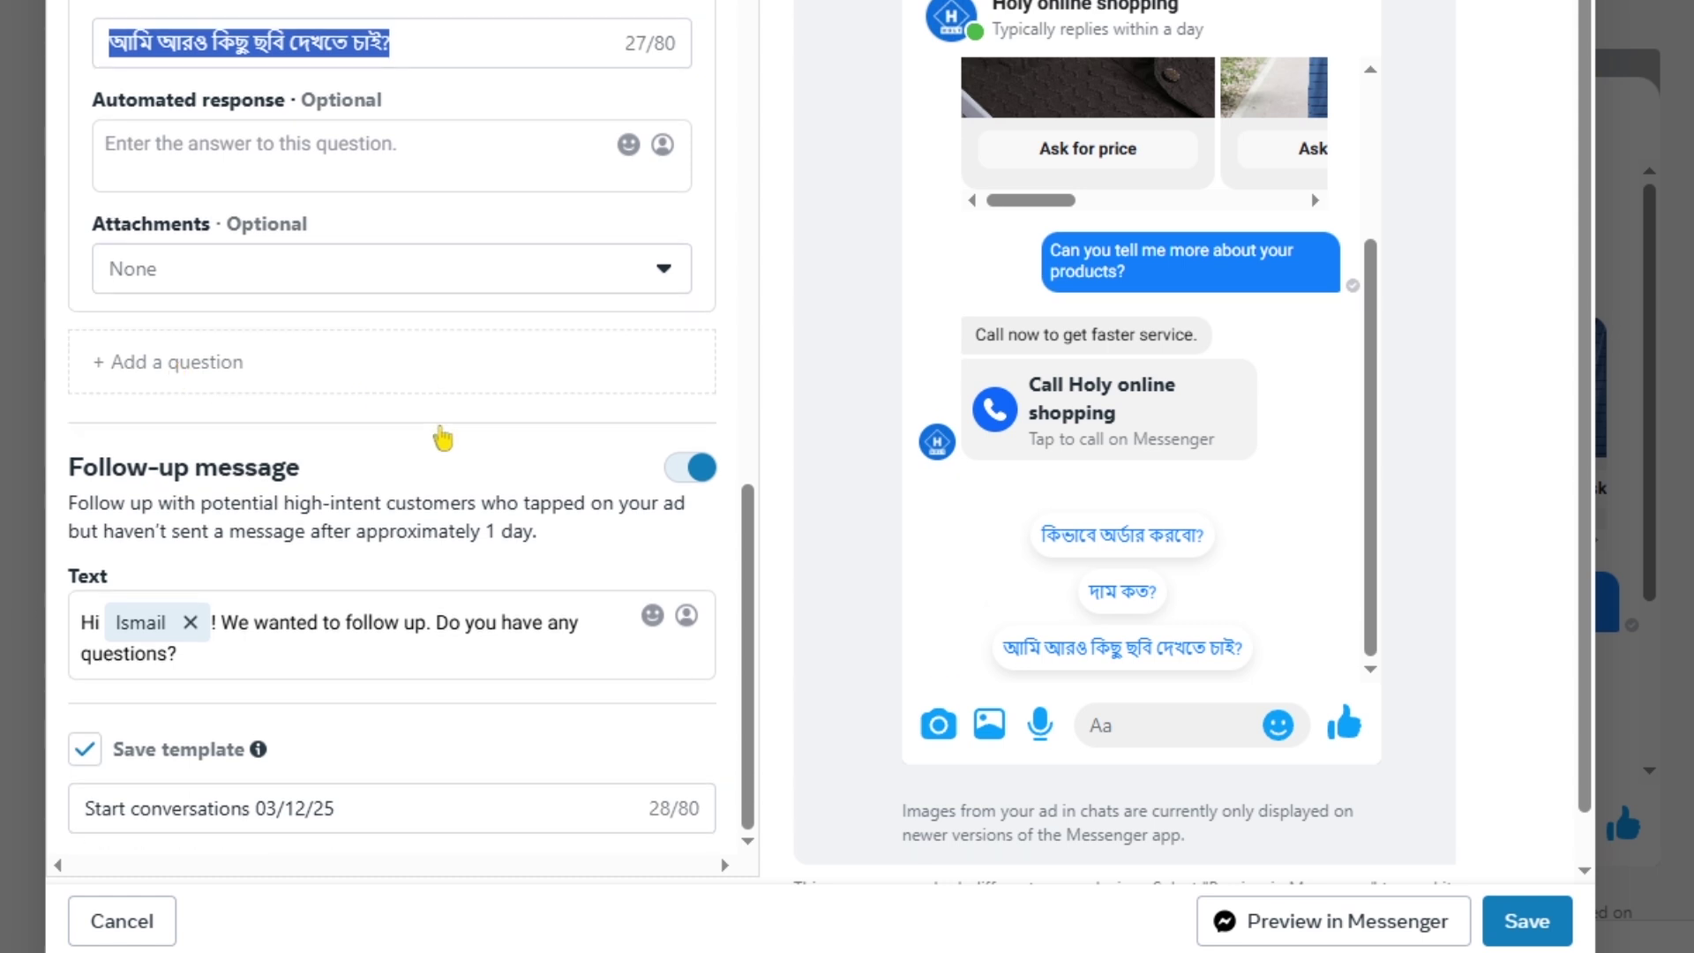
scroll(447, 461, "down", 1)
scroll(556, 461, "up", 3)
scroll(353, 693, "down", 3)
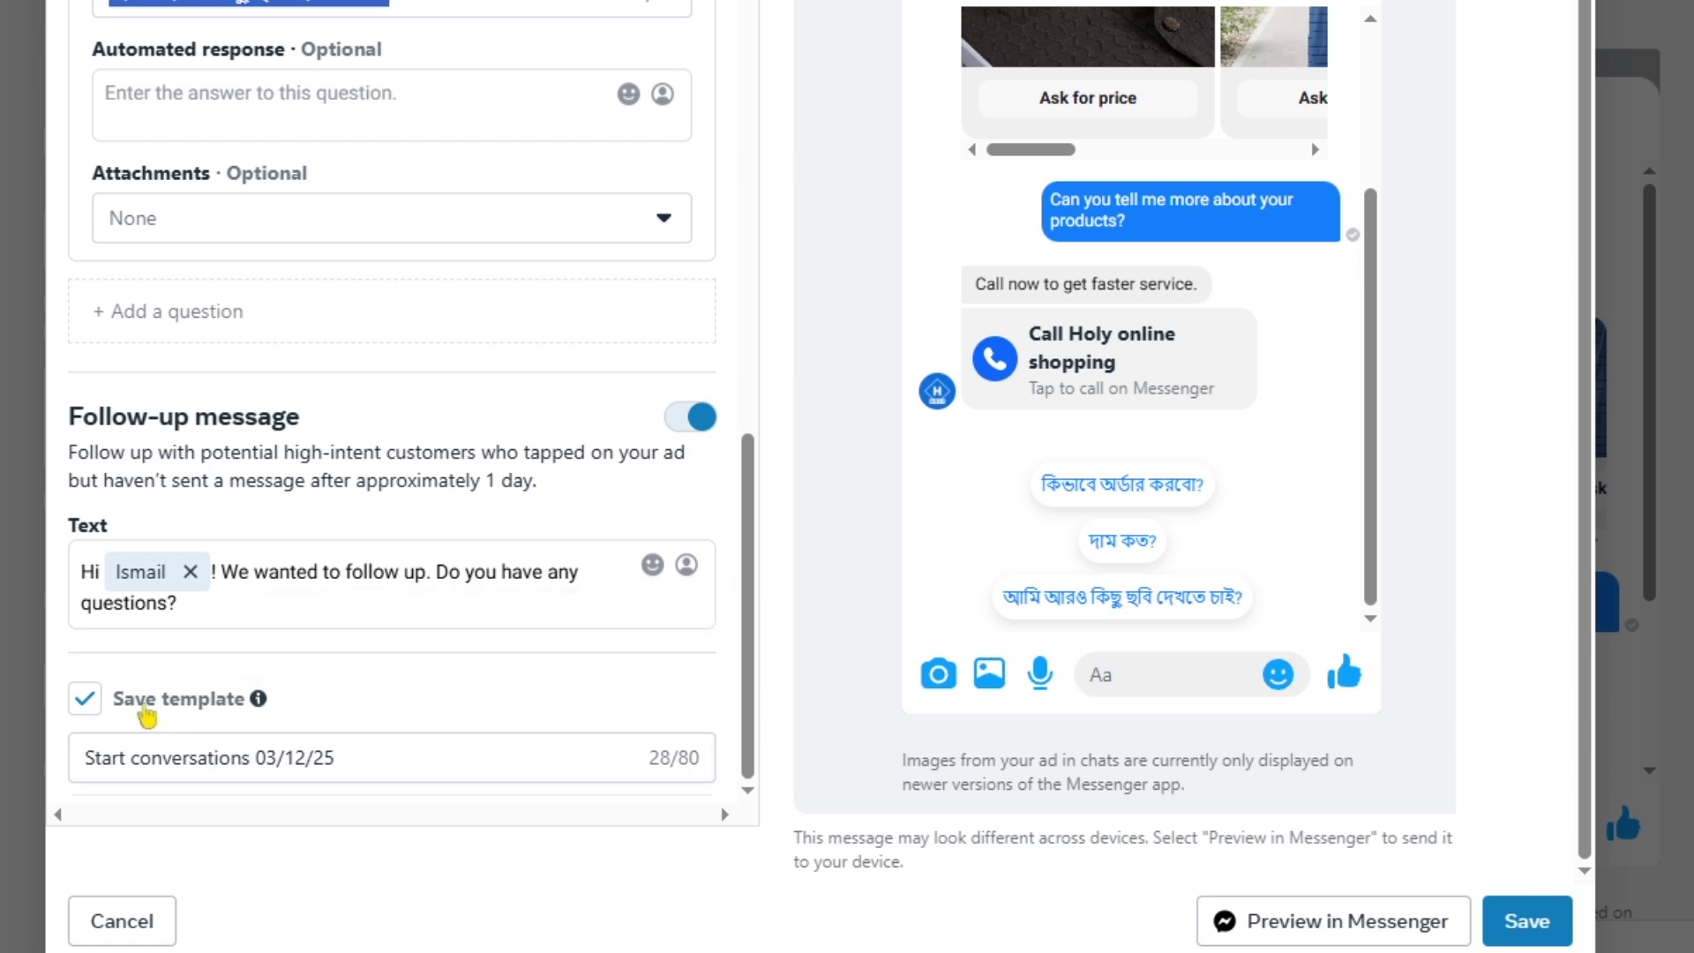
Keep Start conversations 03/12/25 as the template name and save the edited message template
left_click(375, 750)
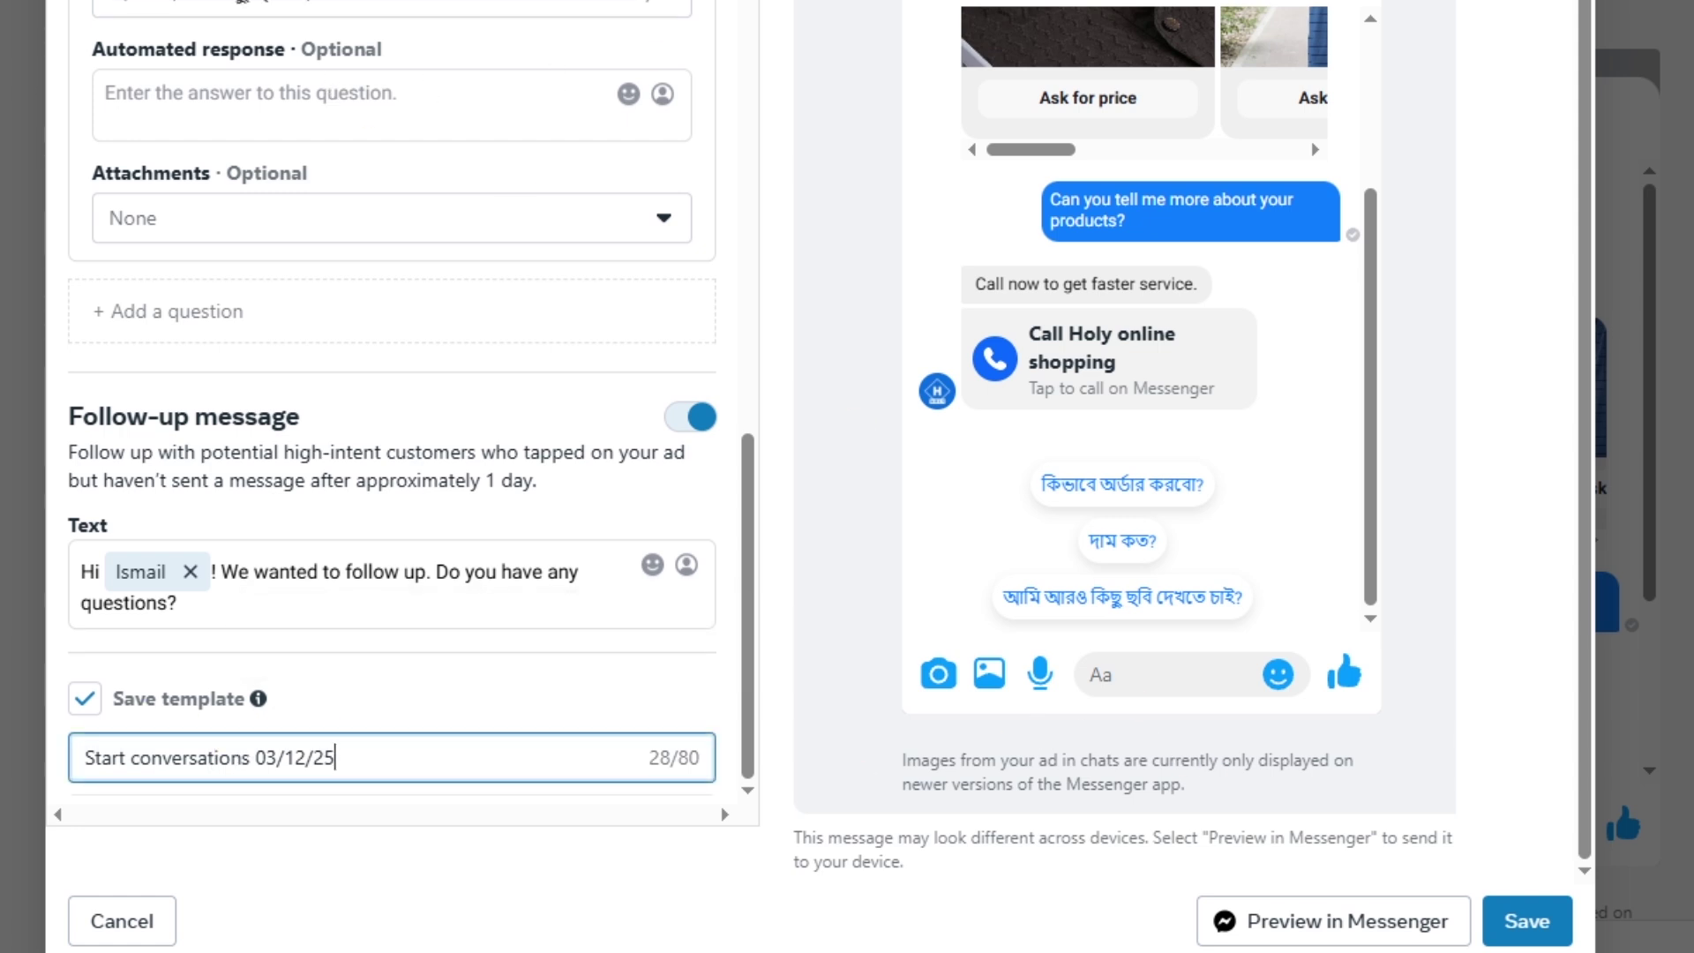
scroll(569, 107, "up", 20)
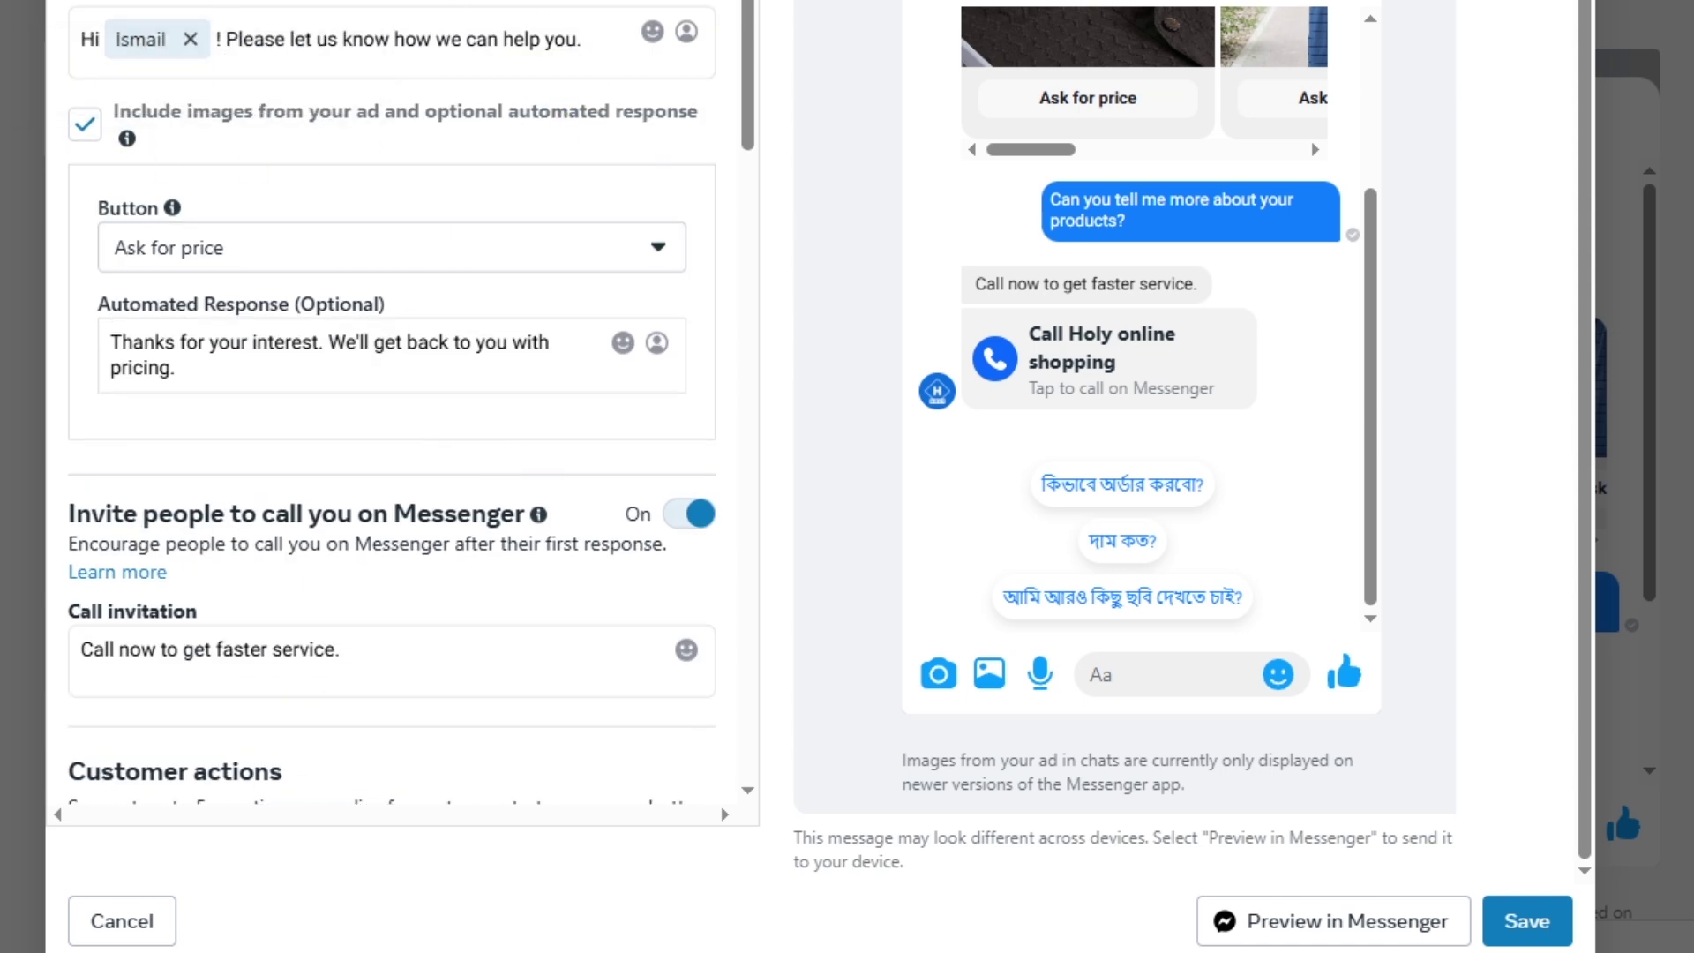
left_click(1540, 926)
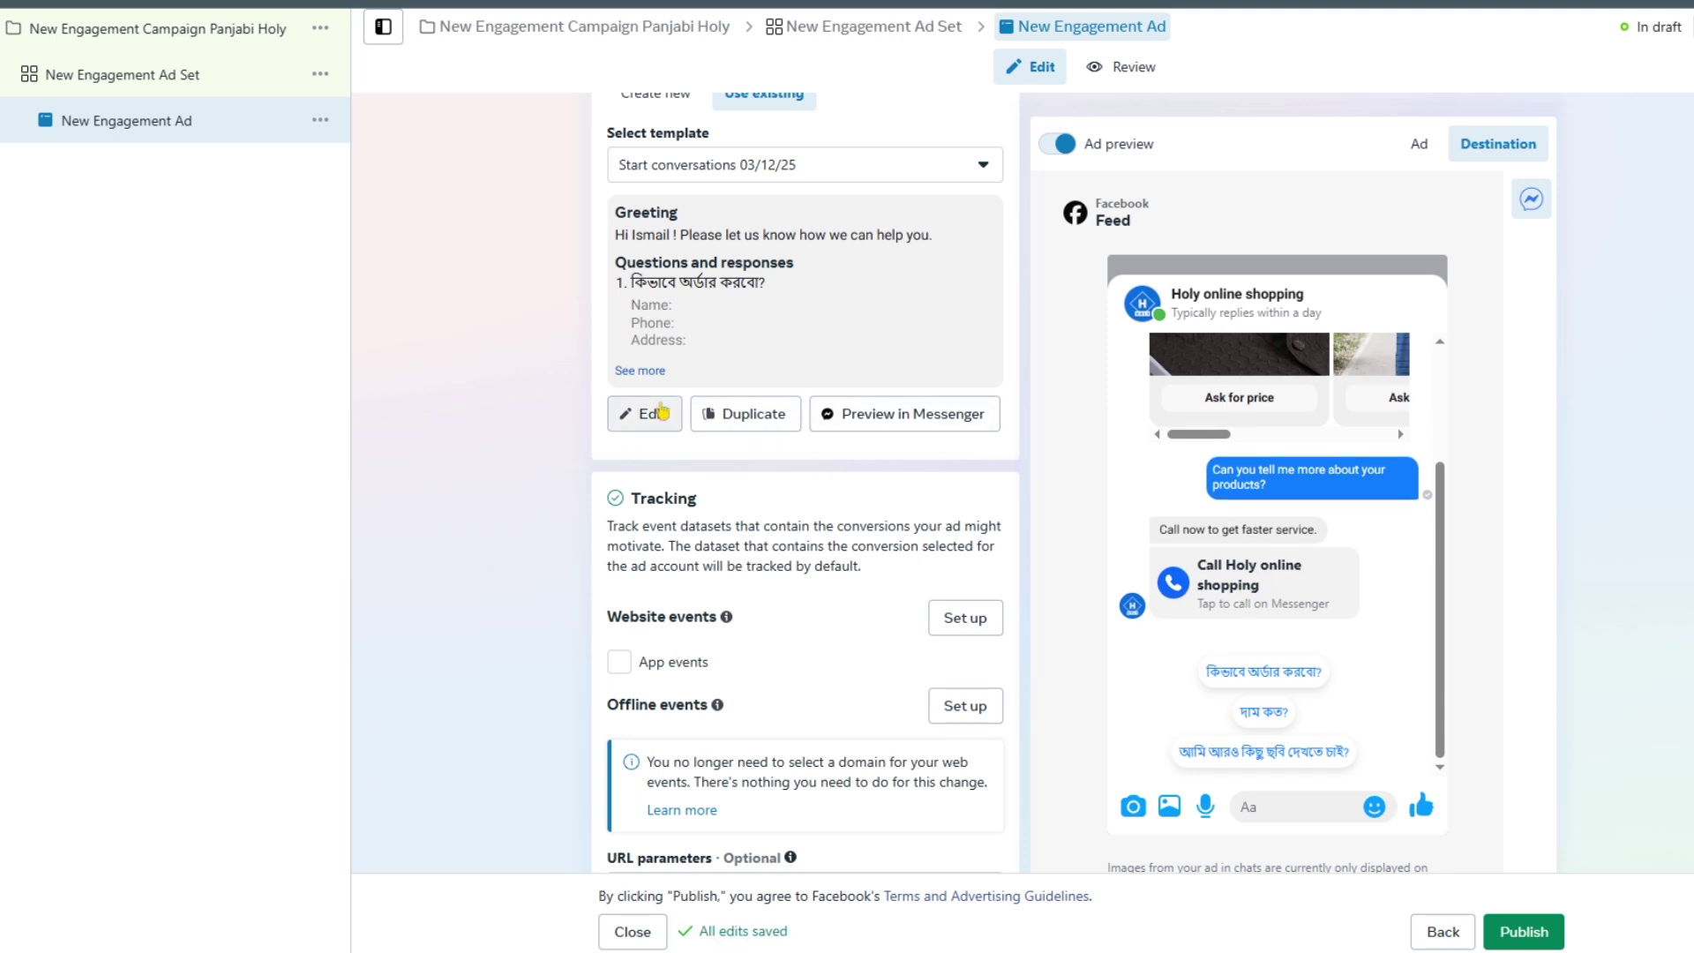
Check the ad's Tracking options, URL parameters and the ad creative section
scroll(788, 510, "down", 1)
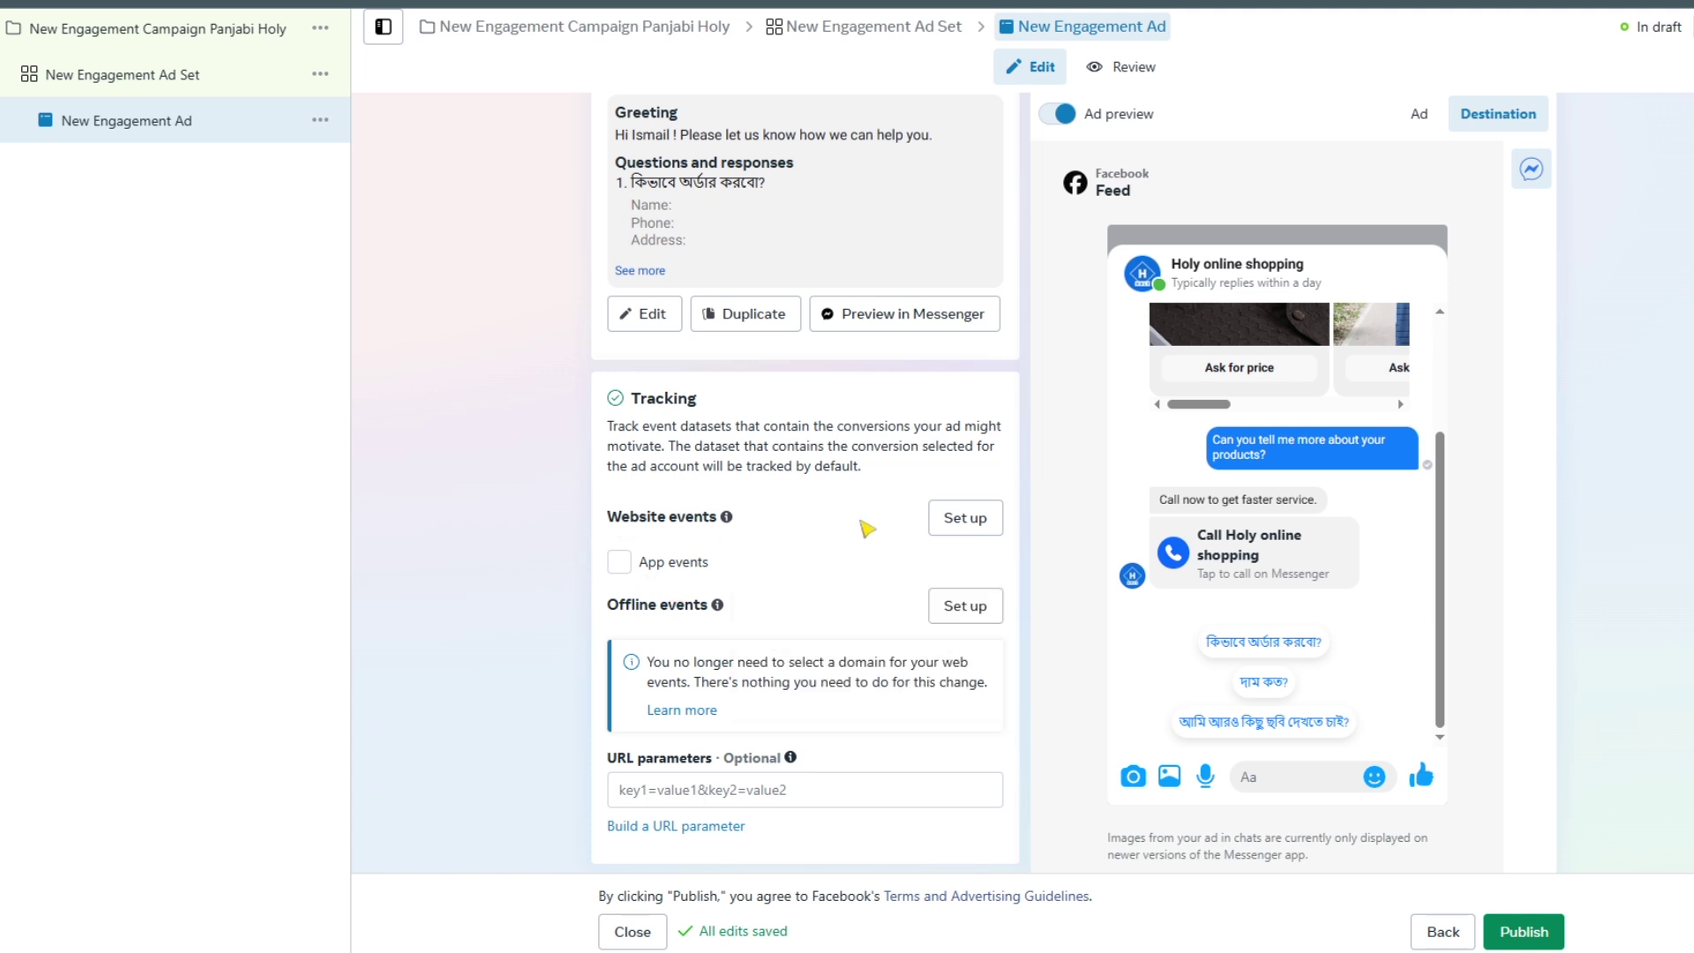
scroll(925, 657, "down", 1)
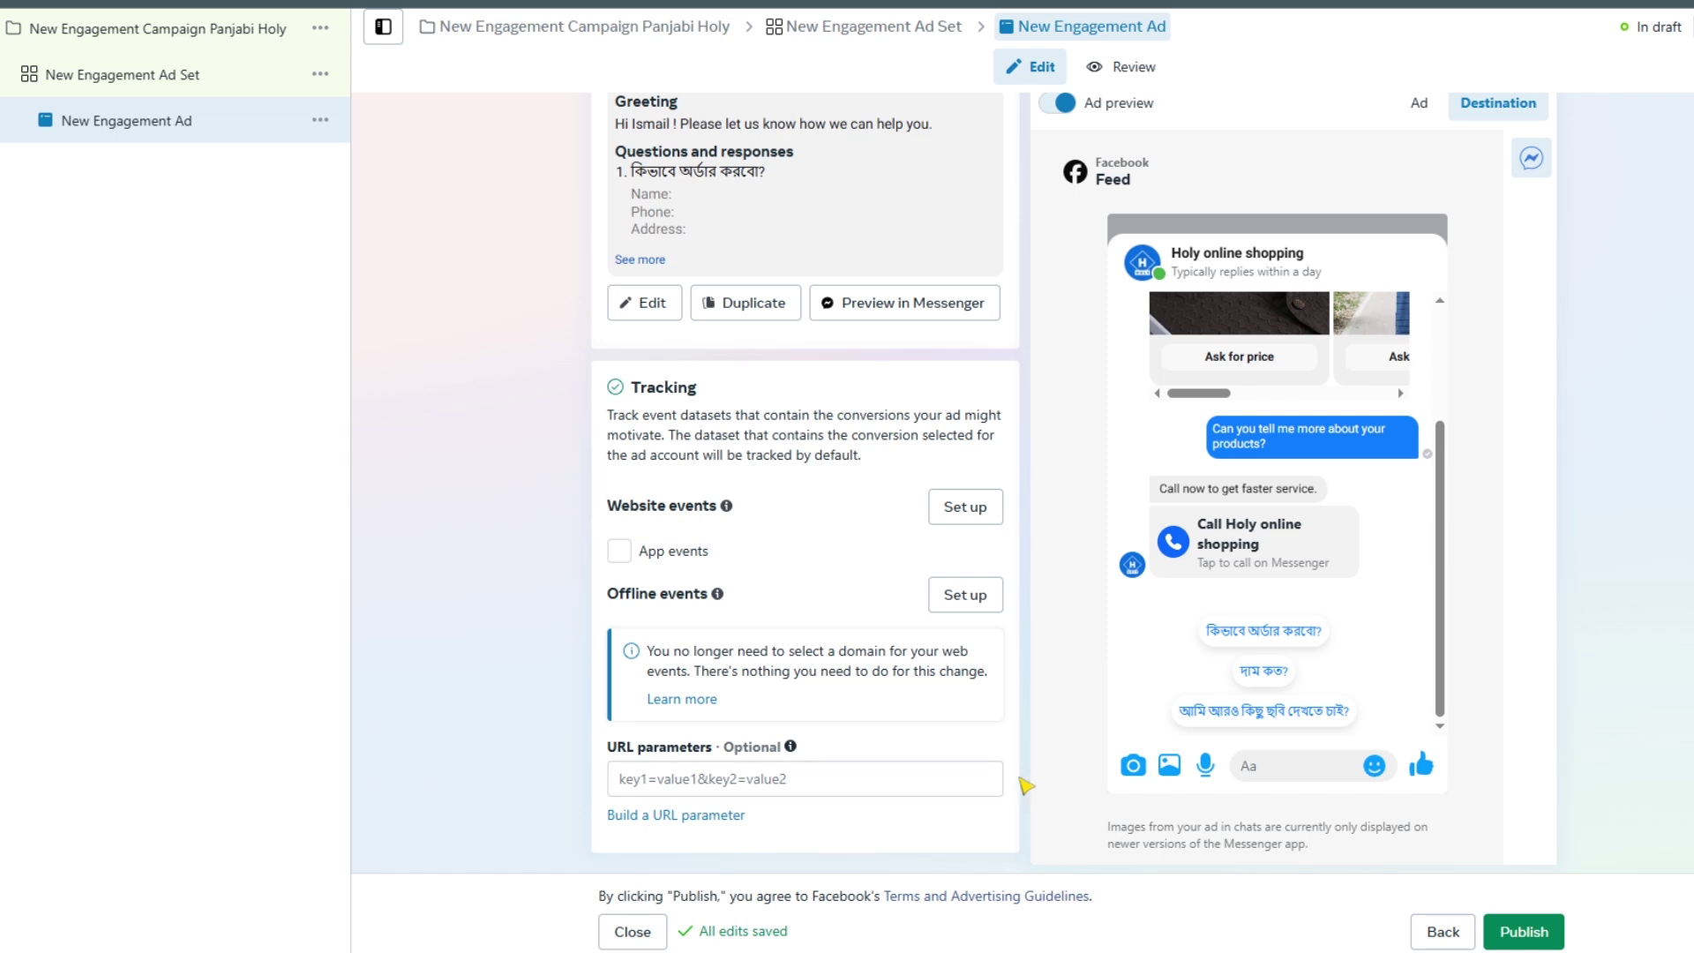
scroll(1006, 701, "up", 10)
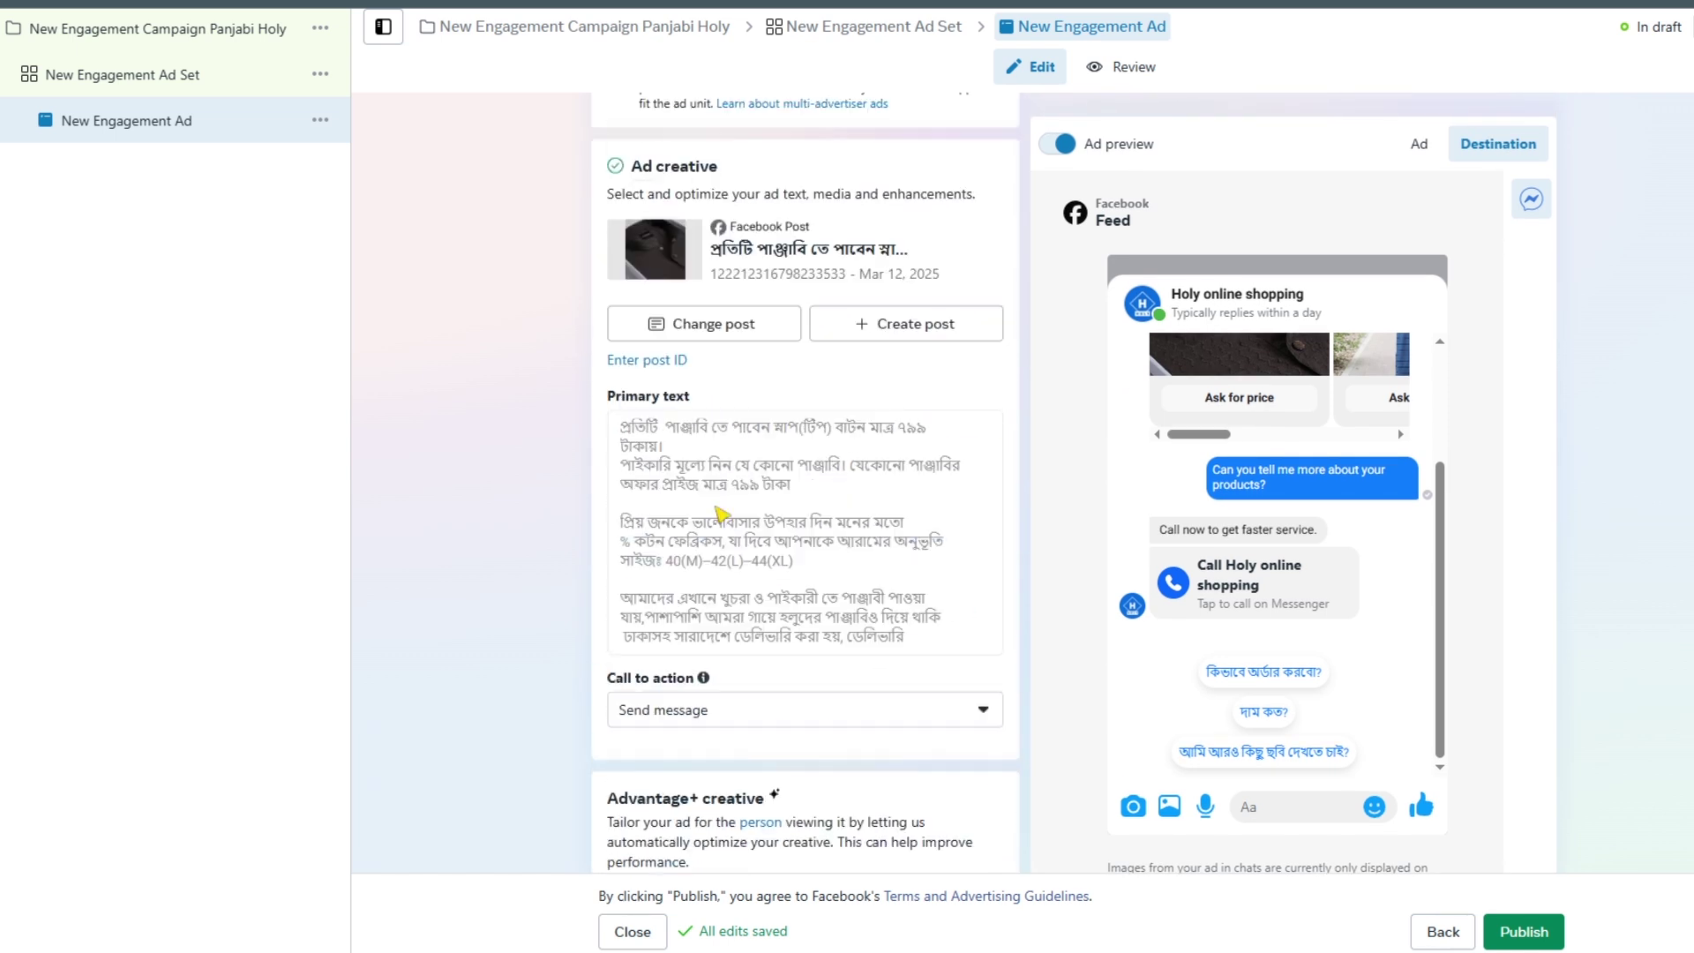
Open the Review of the New Engagement Ad and check its post, enhancements and destination preview
left_click(1114, 66)
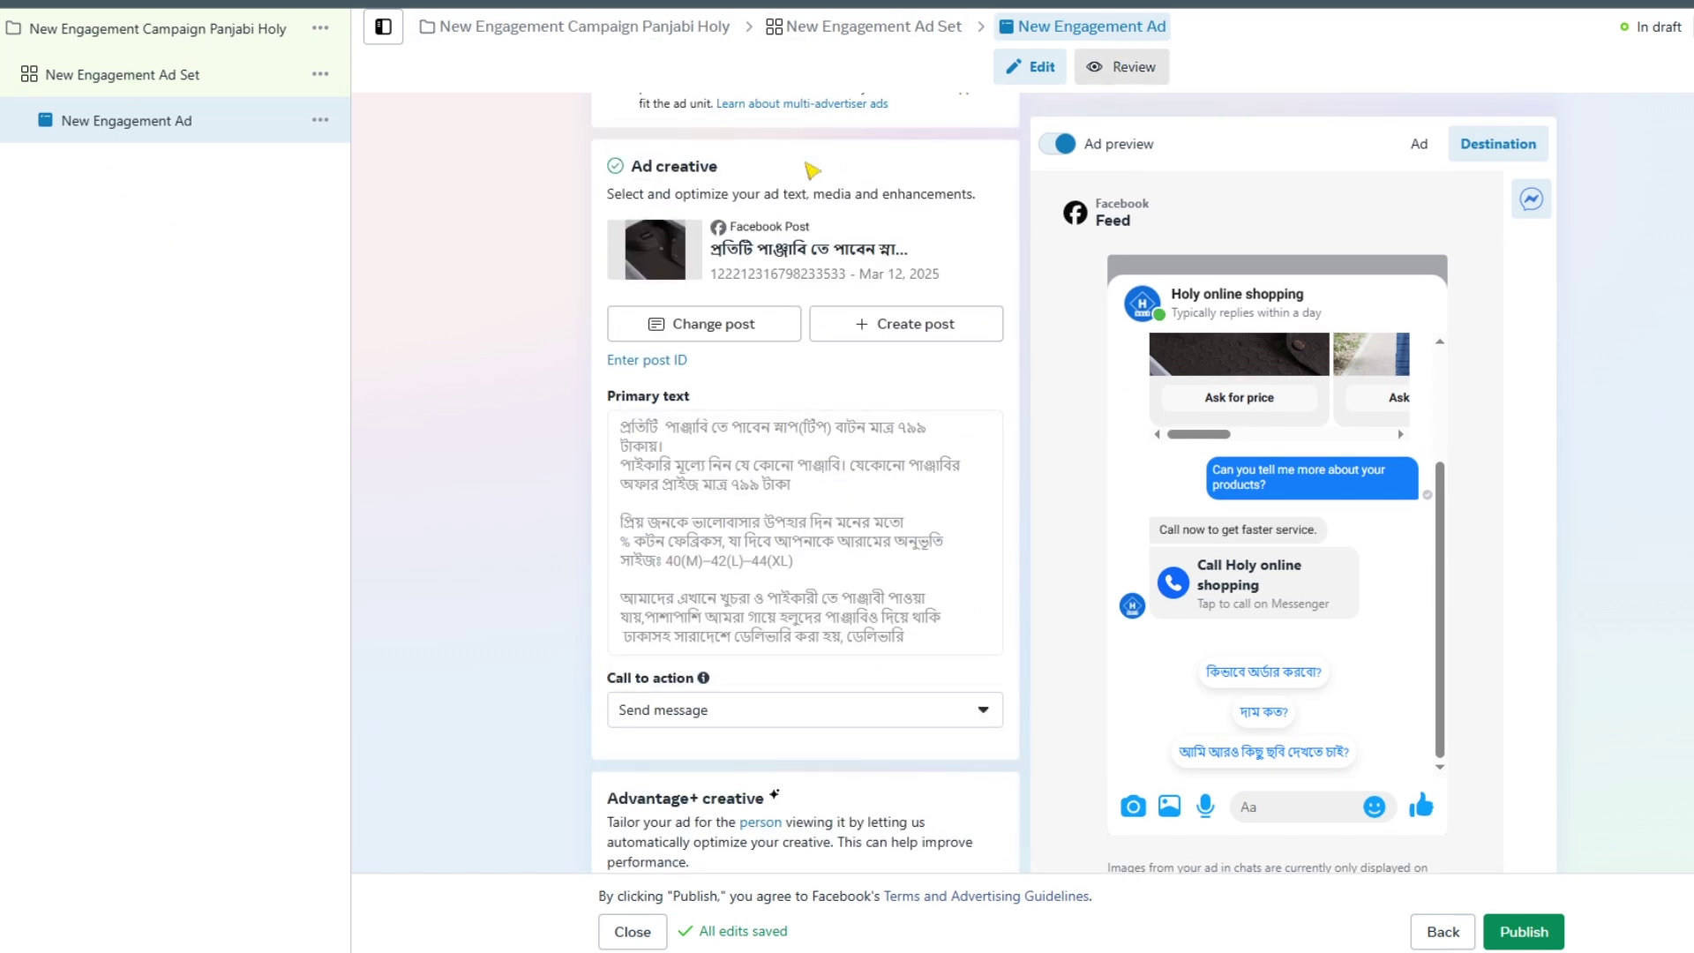
scroll(873, 441, "down", 6)
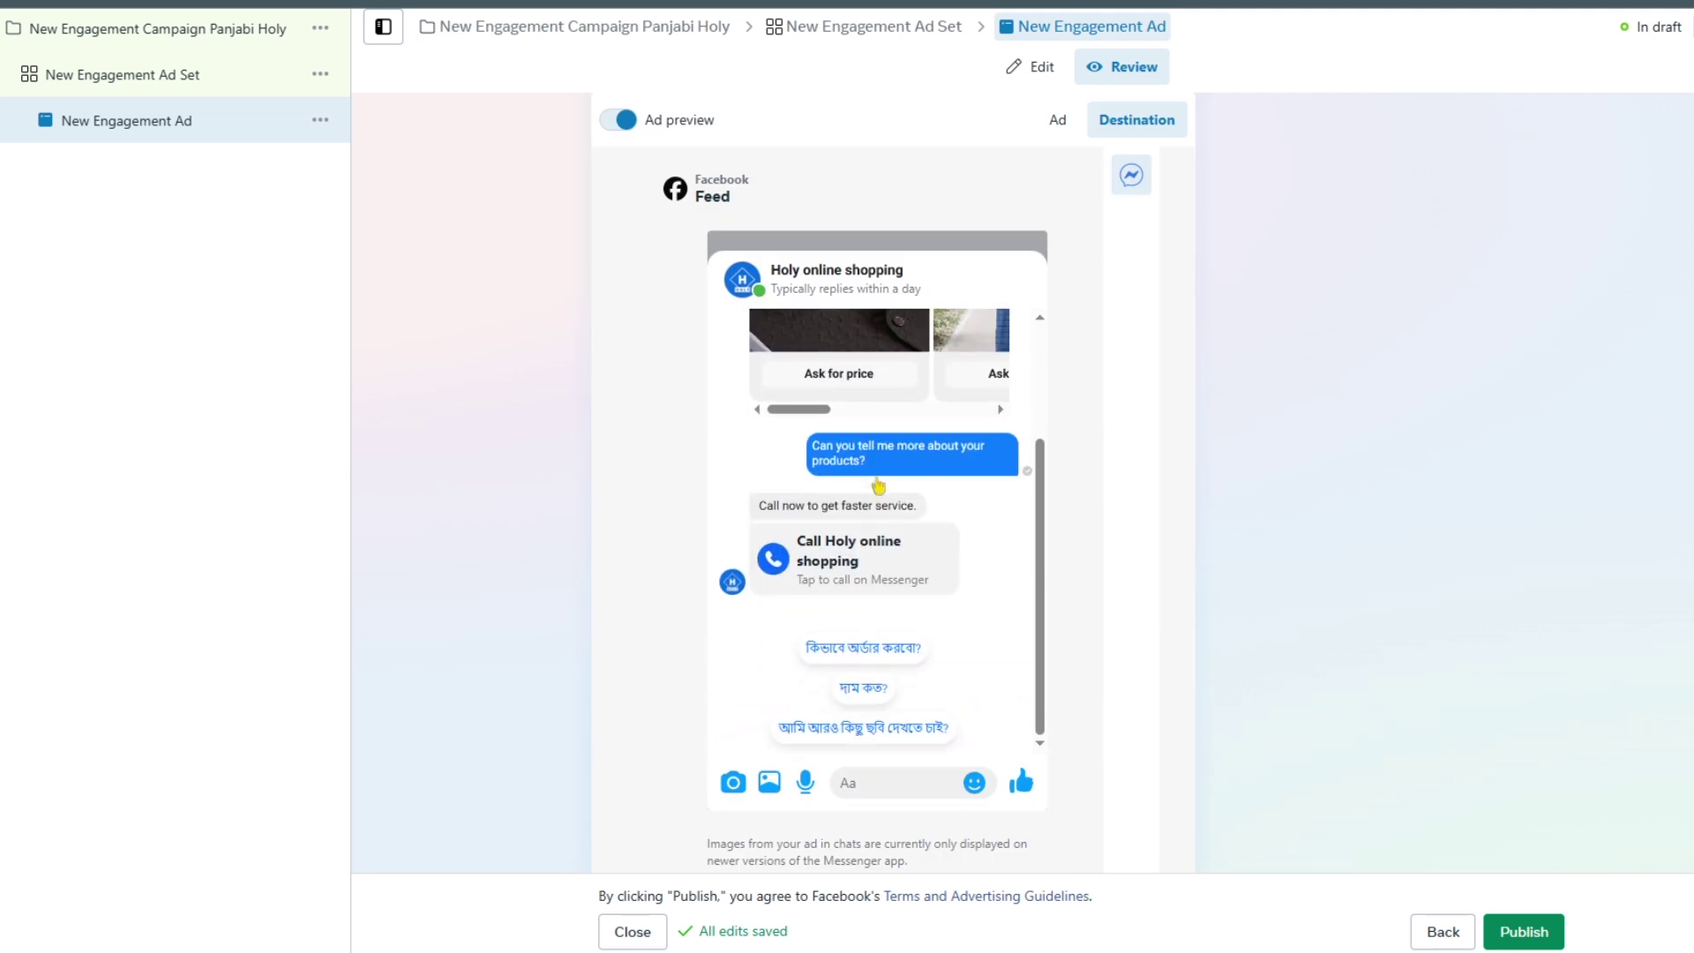
scroll(970, 485, "up", 6)
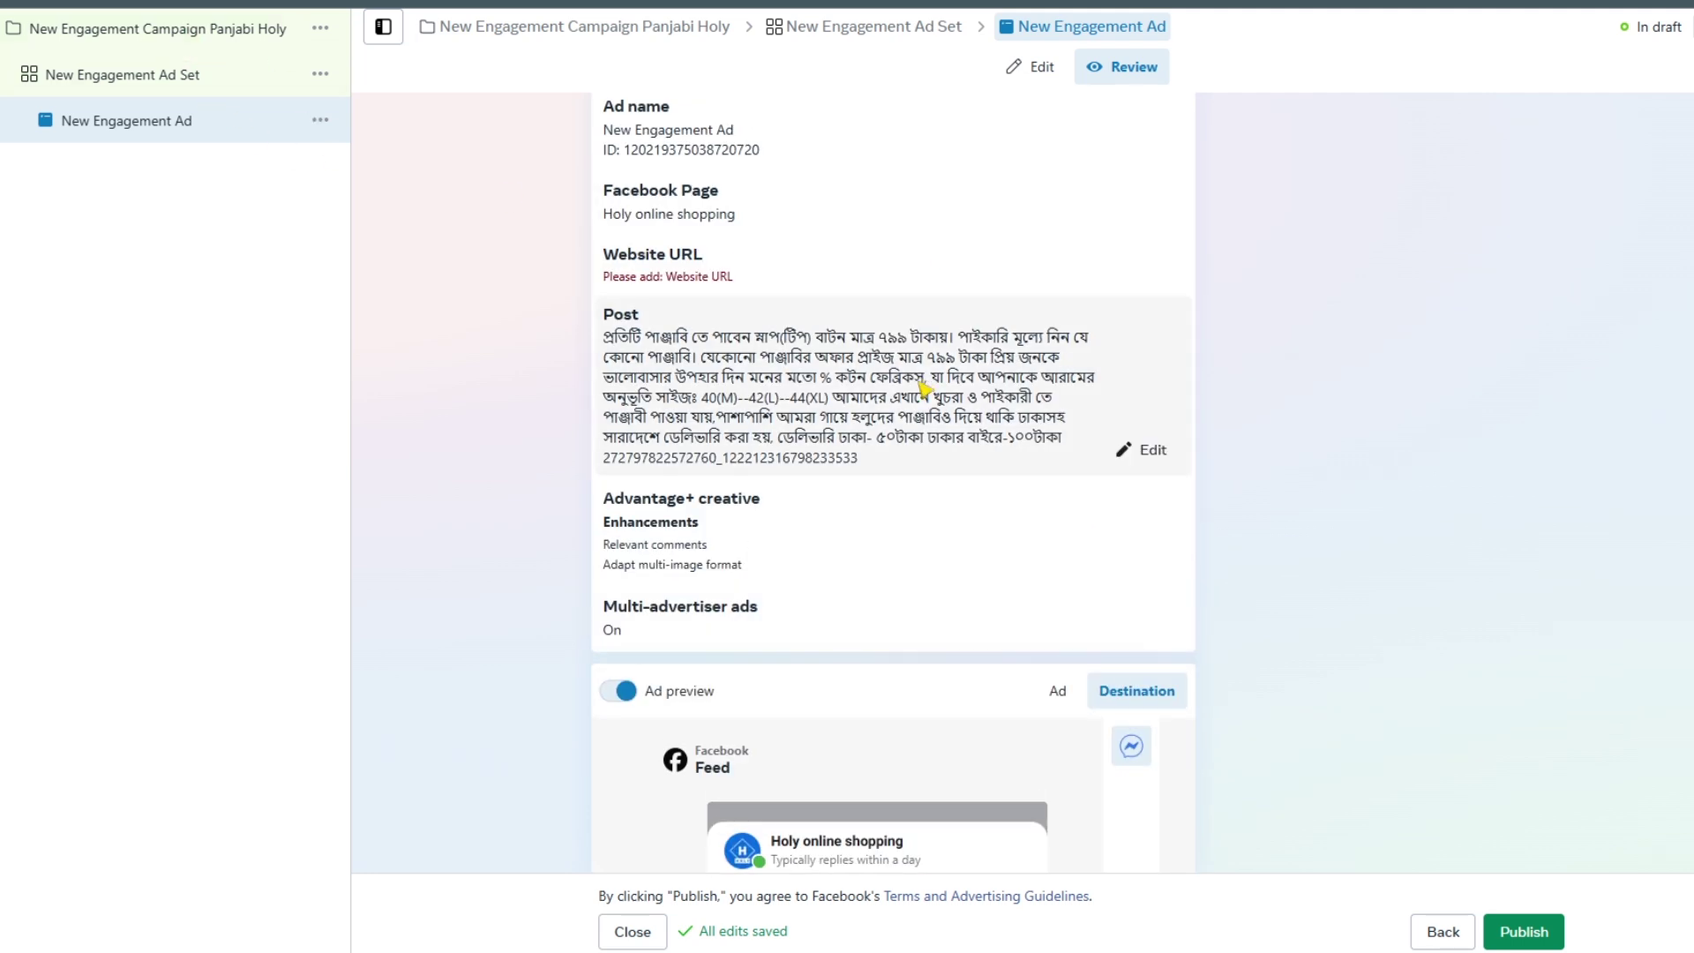
scroll(922, 388, "down", 4)
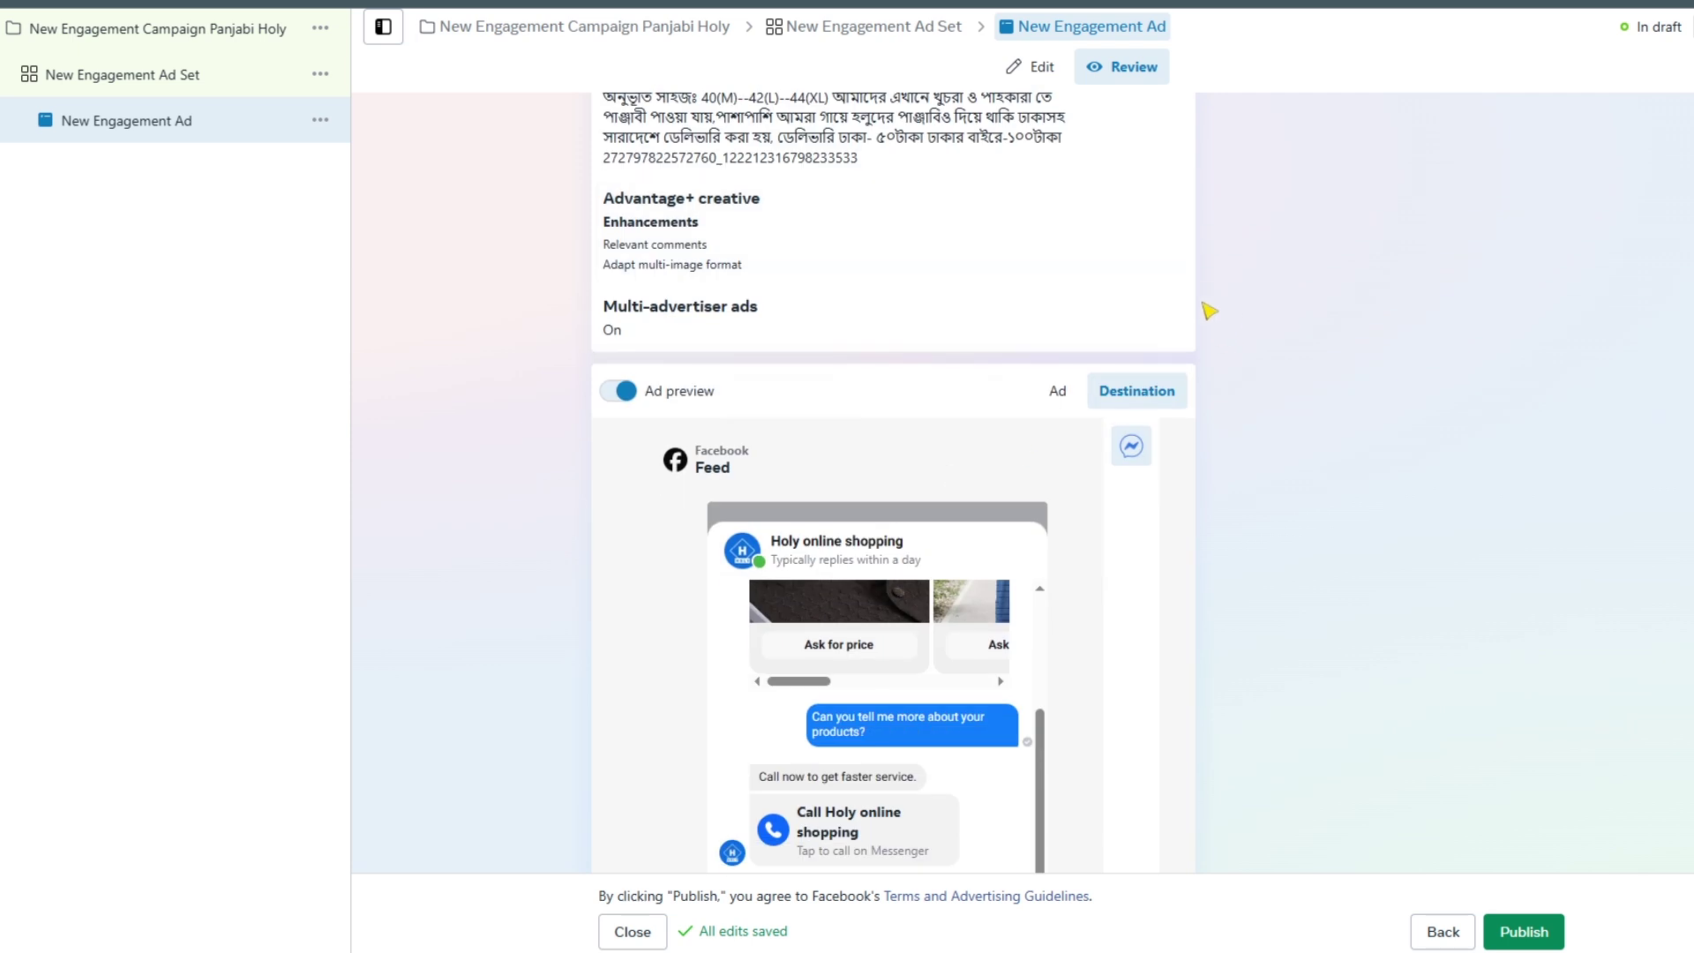
scroll(980, 644, "down", 3)
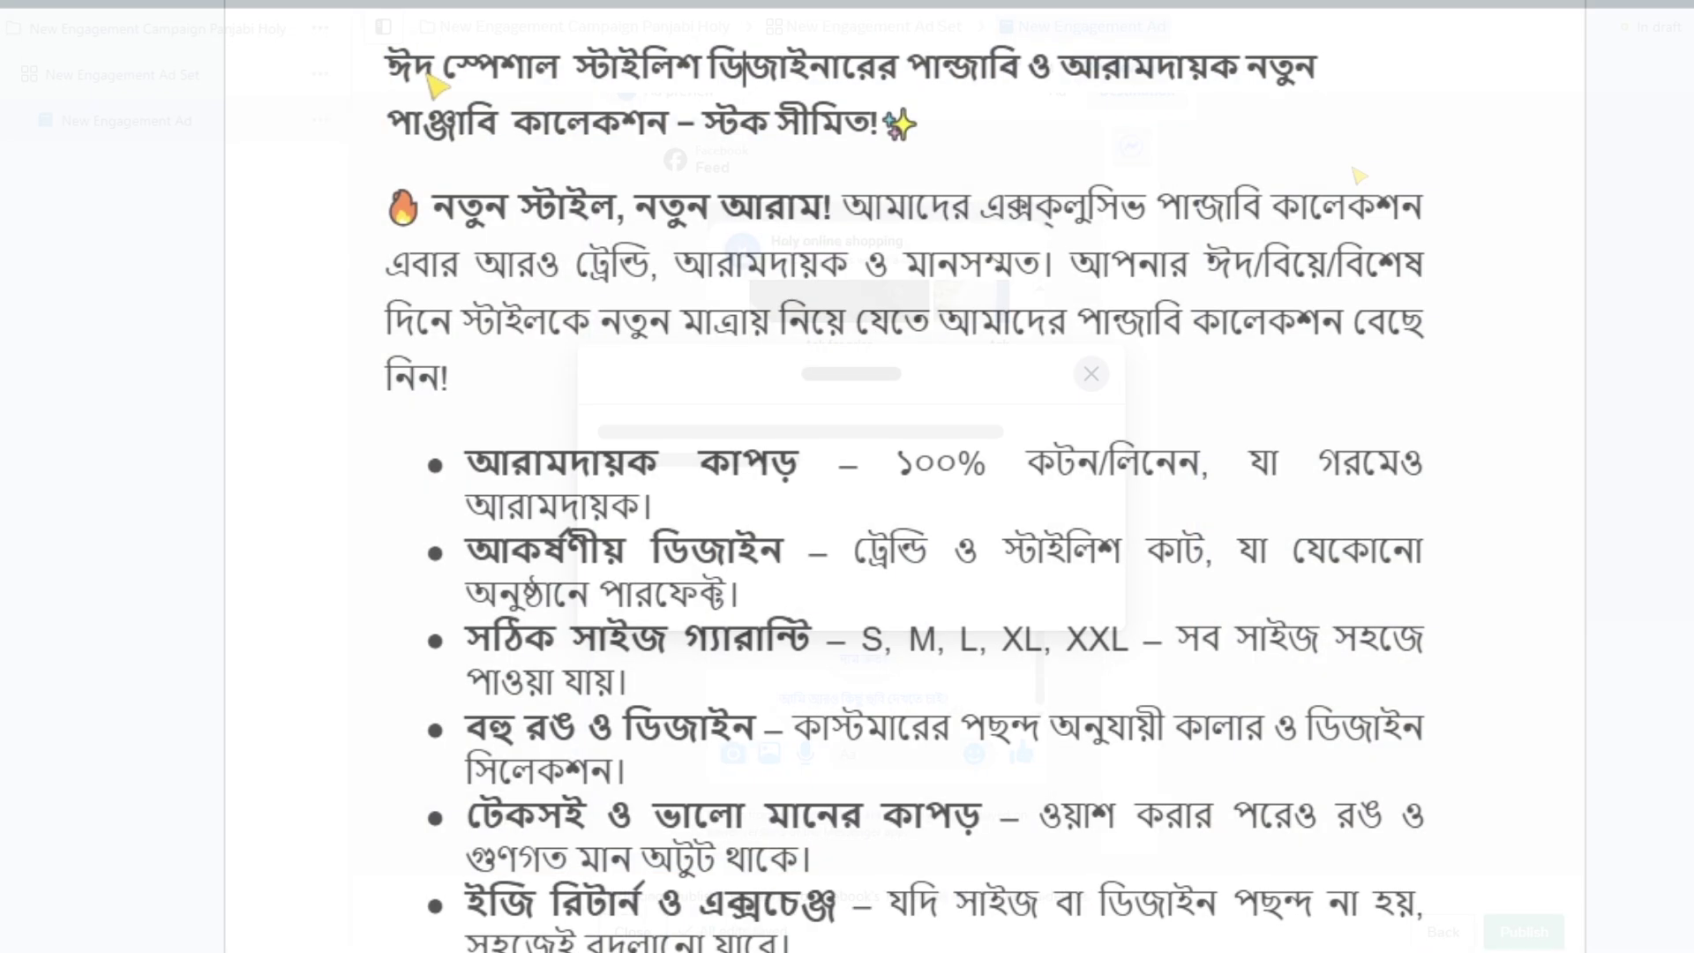
Switch to the document with the sample panjabi ad copy and examine its title and opening paragraph
left_click_drag(388, 66, 874, 128)
left_click(913, 97)
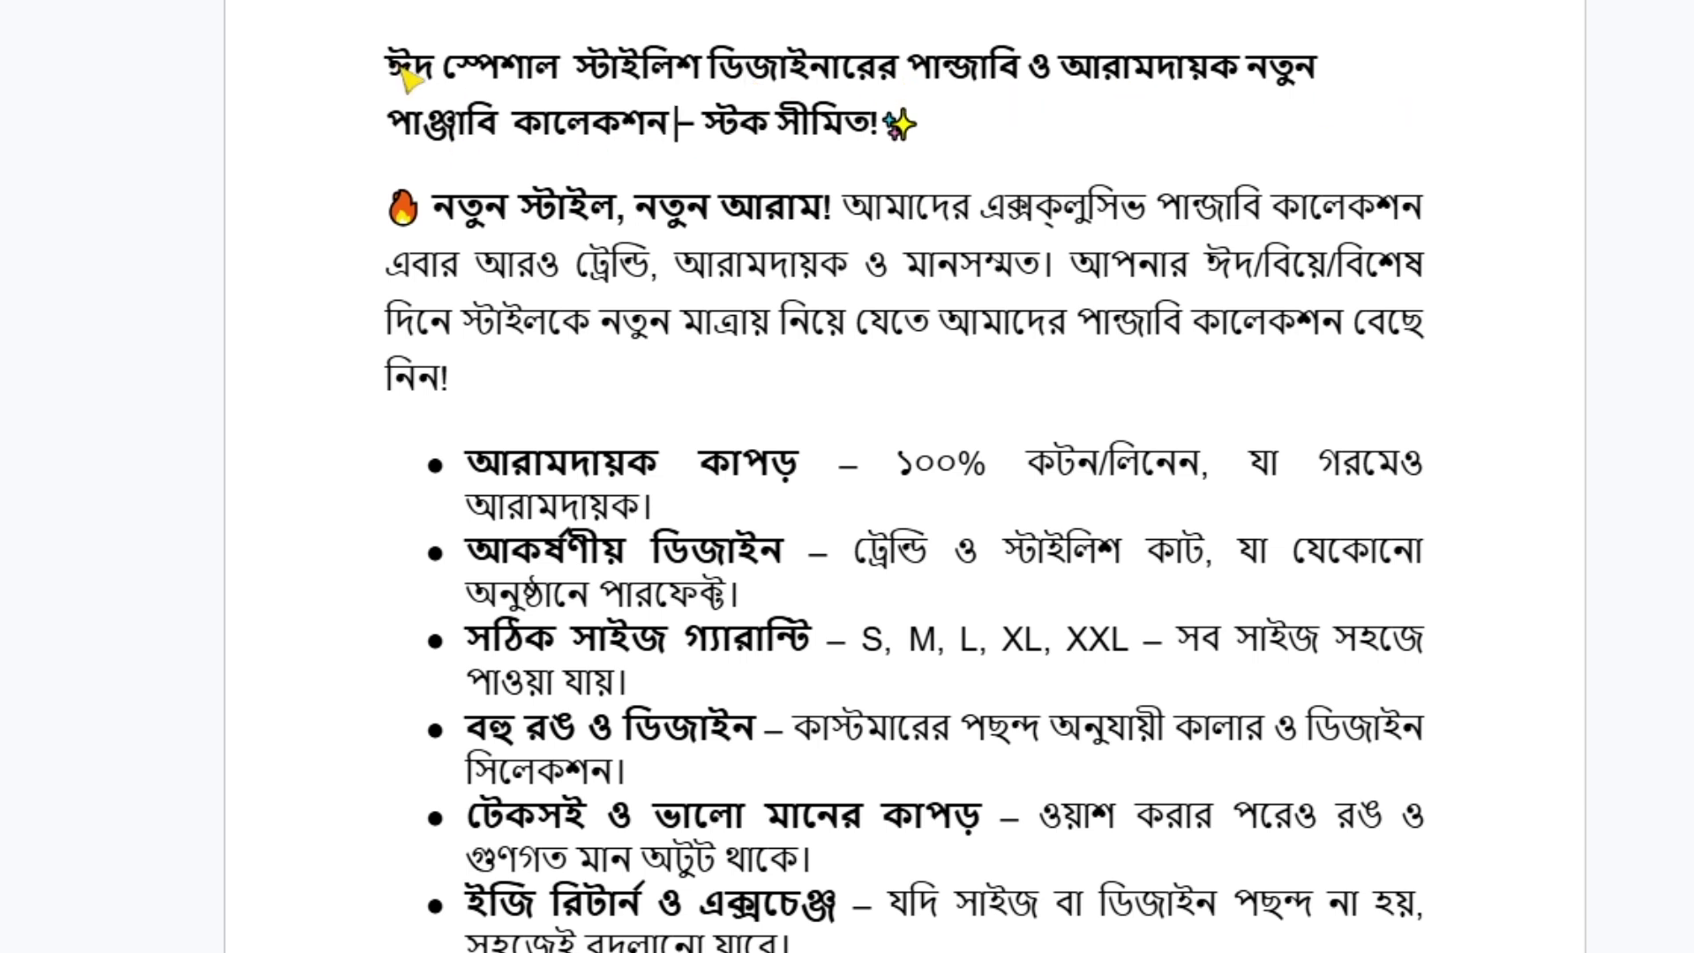
left_click_drag(393, 69, 674, 150)
left_click(709, 128)
left_click_drag(873, 130, 734, 130)
left_click(927, 152)
left_click_drag(425, 209, 829, 420)
Examine the ad copy's bulleted selling points on fabric, design, sizes, colours, durability, and return and exchange
scroll(828, 422, "down", 1)
left_click_drag(467, 312, 883, 949)
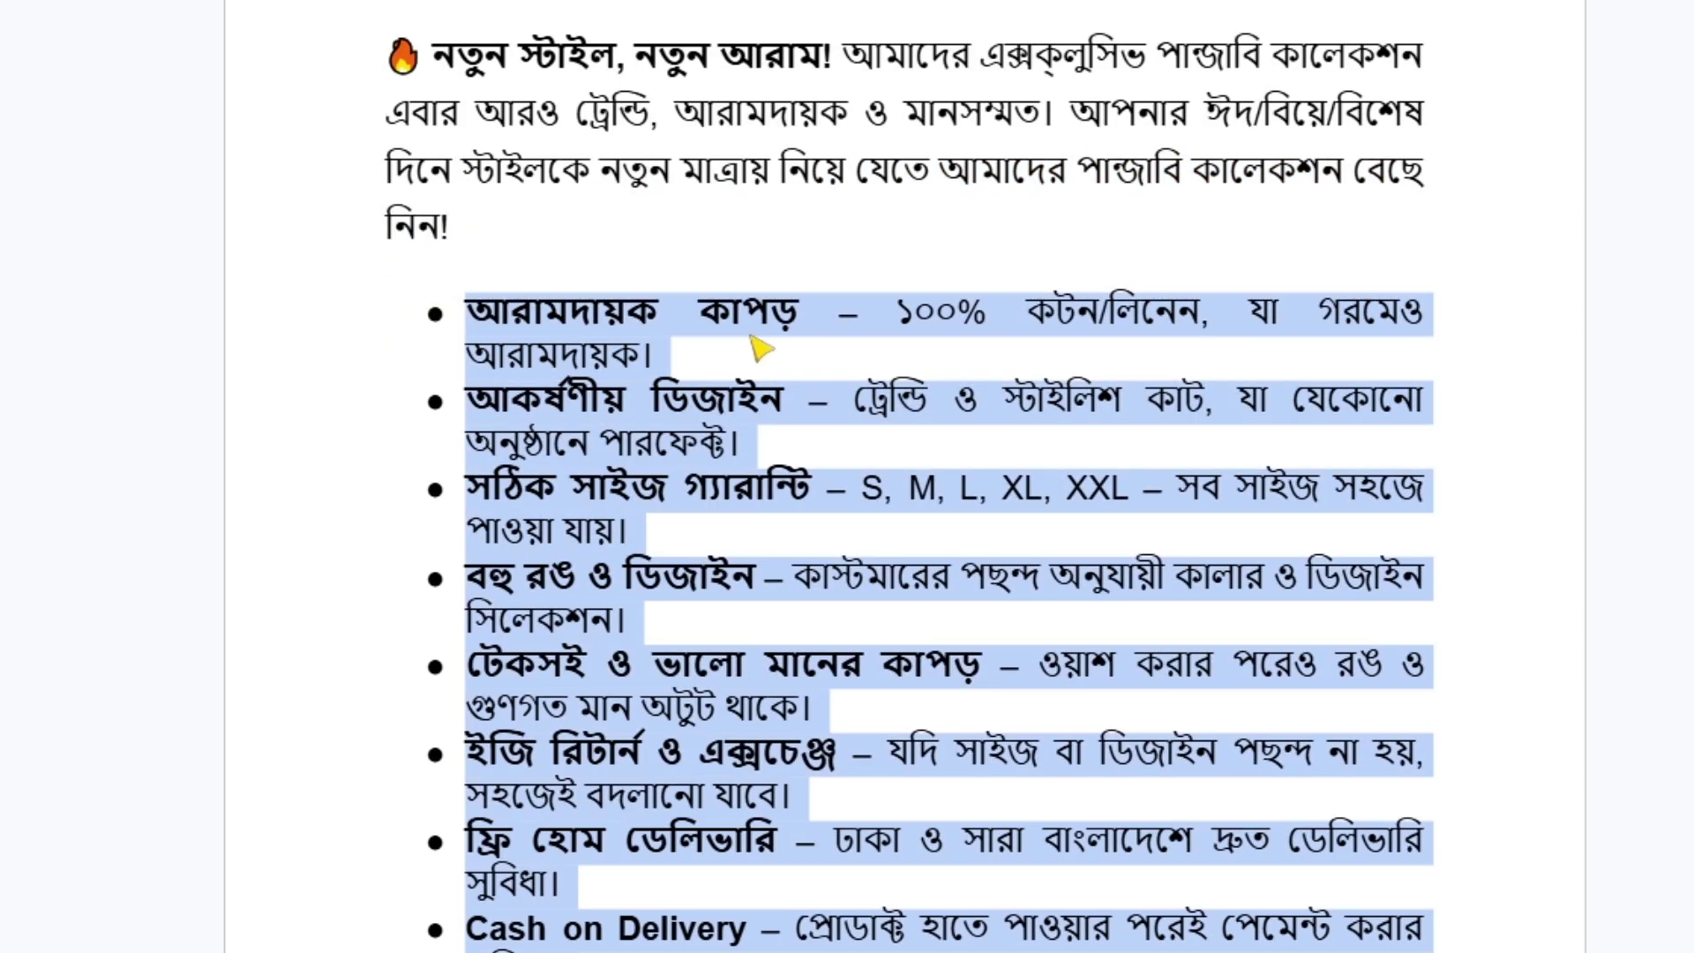
left_click(752, 342)
left_click_drag(897, 313, 1109, 333)
left_click_drag(1315, 314, 1399, 367)
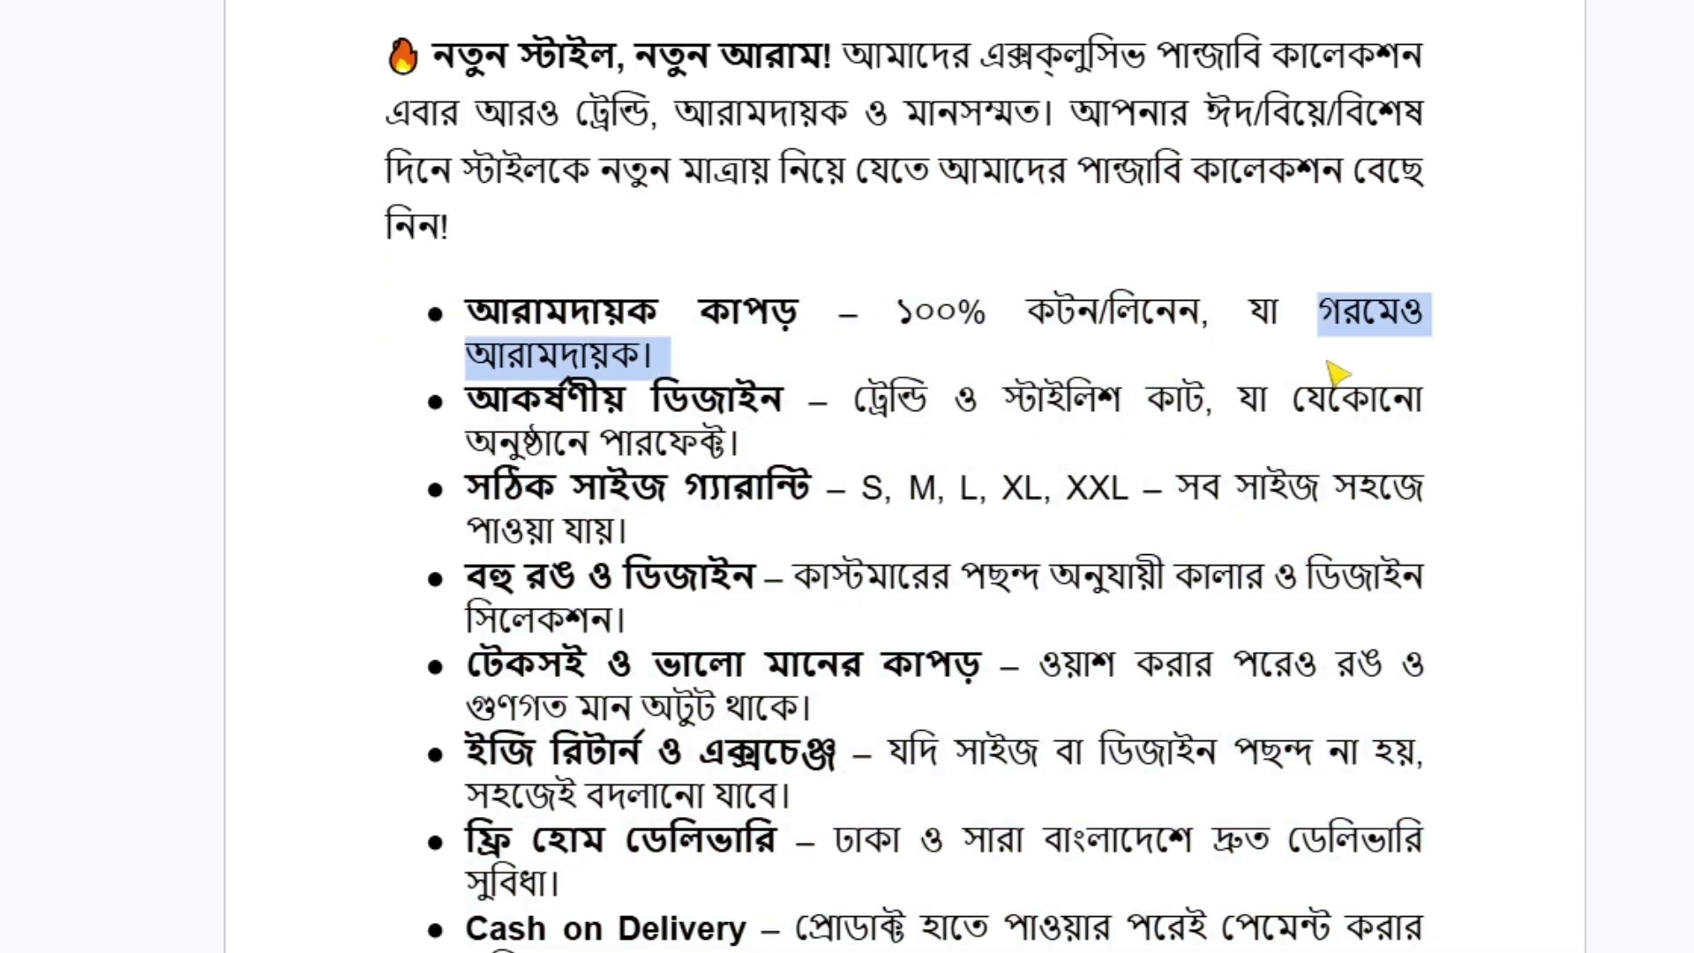
left_click_drag(466, 400, 799, 432)
double_click(1067, 399)
left_click(794, 439)
left_click_drag(861, 488, 1134, 493)
left_click(774, 574)
left_click_drag(1041, 663, 1411, 680)
left_click(545, 750)
left_click_drag(570, 751, 851, 757)
left_click(777, 798)
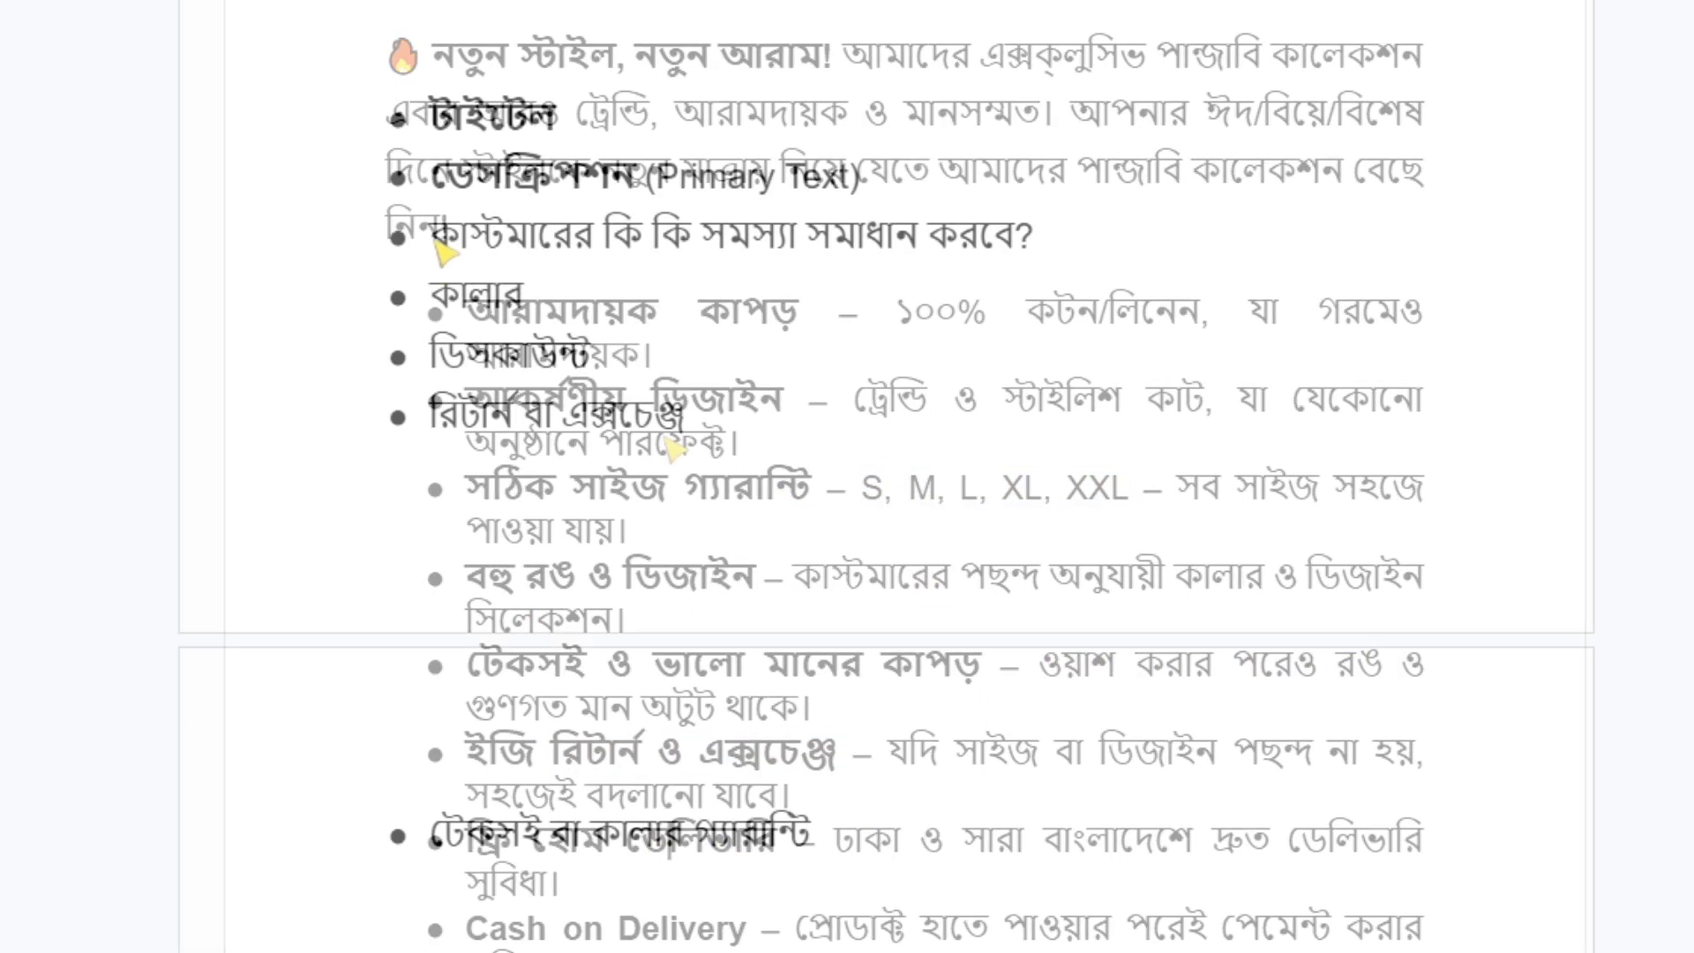
Examine the ad copy guideline points on customer problems solved, discount, return or exchange, and durability or colour guarantee
left_click_drag(435, 242, 1020, 255)
left_click(1019, 247)
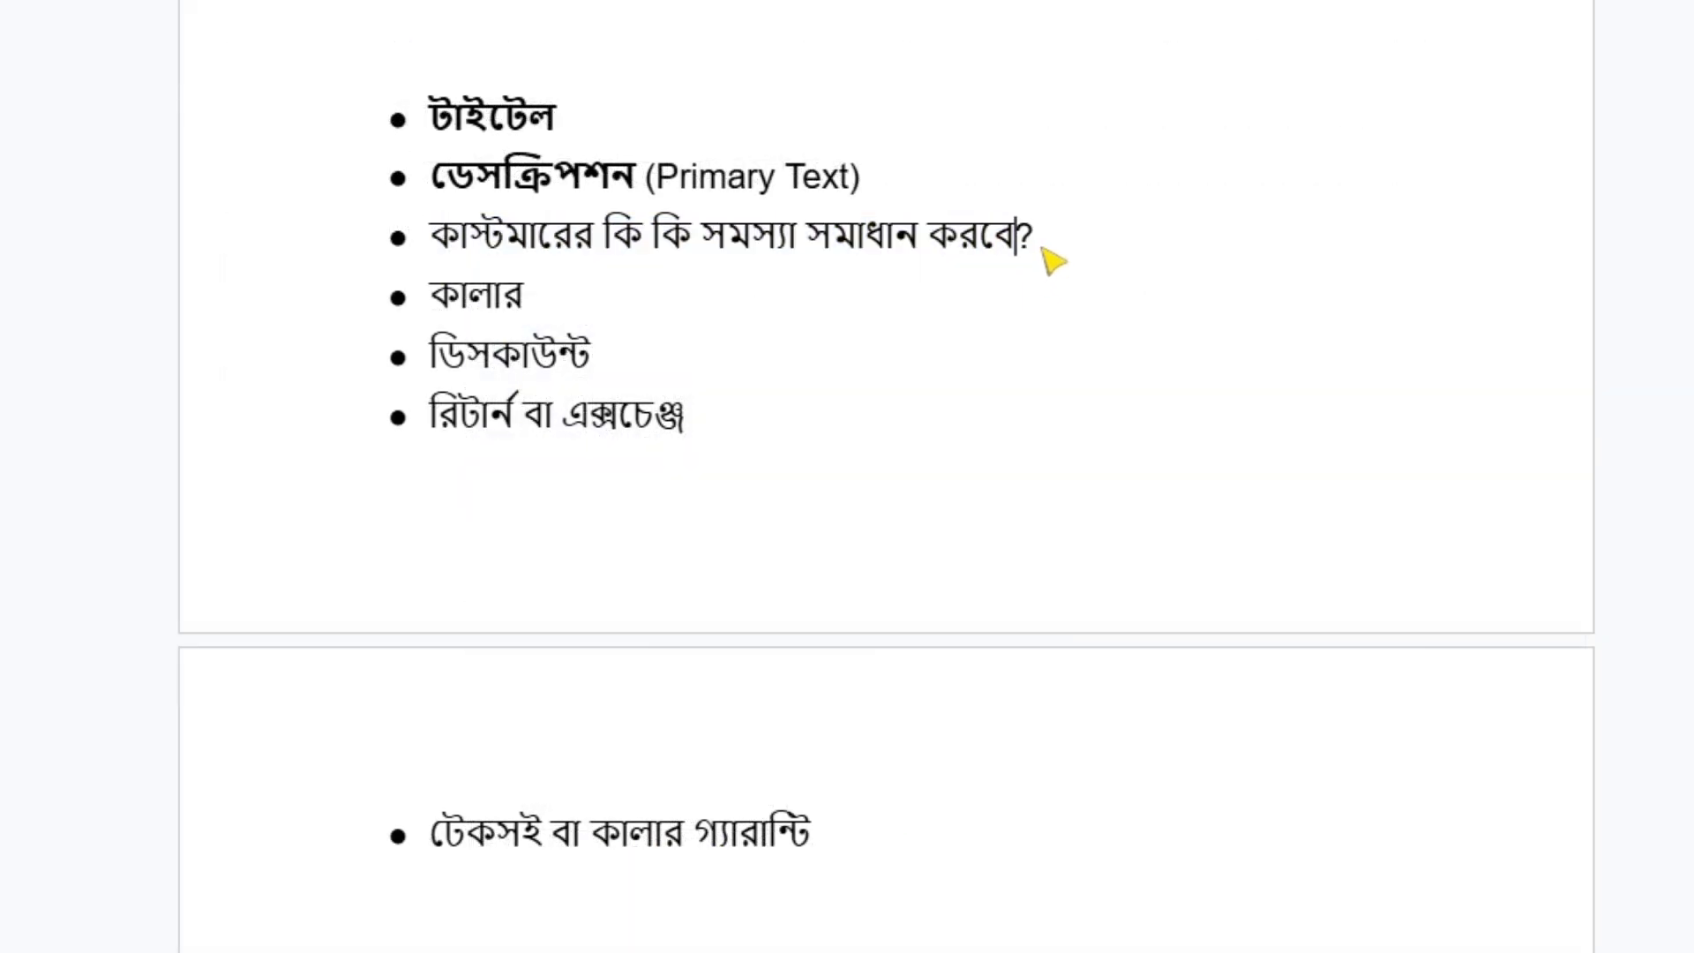
left_click_drag(433, 355, 591, 358)
left_click_drag(432, 419, 712, 437)
left_click_drag(432, 833, 825, 854)
left_click(701, 434)
left_click_drag(449, 310, 719, 460)
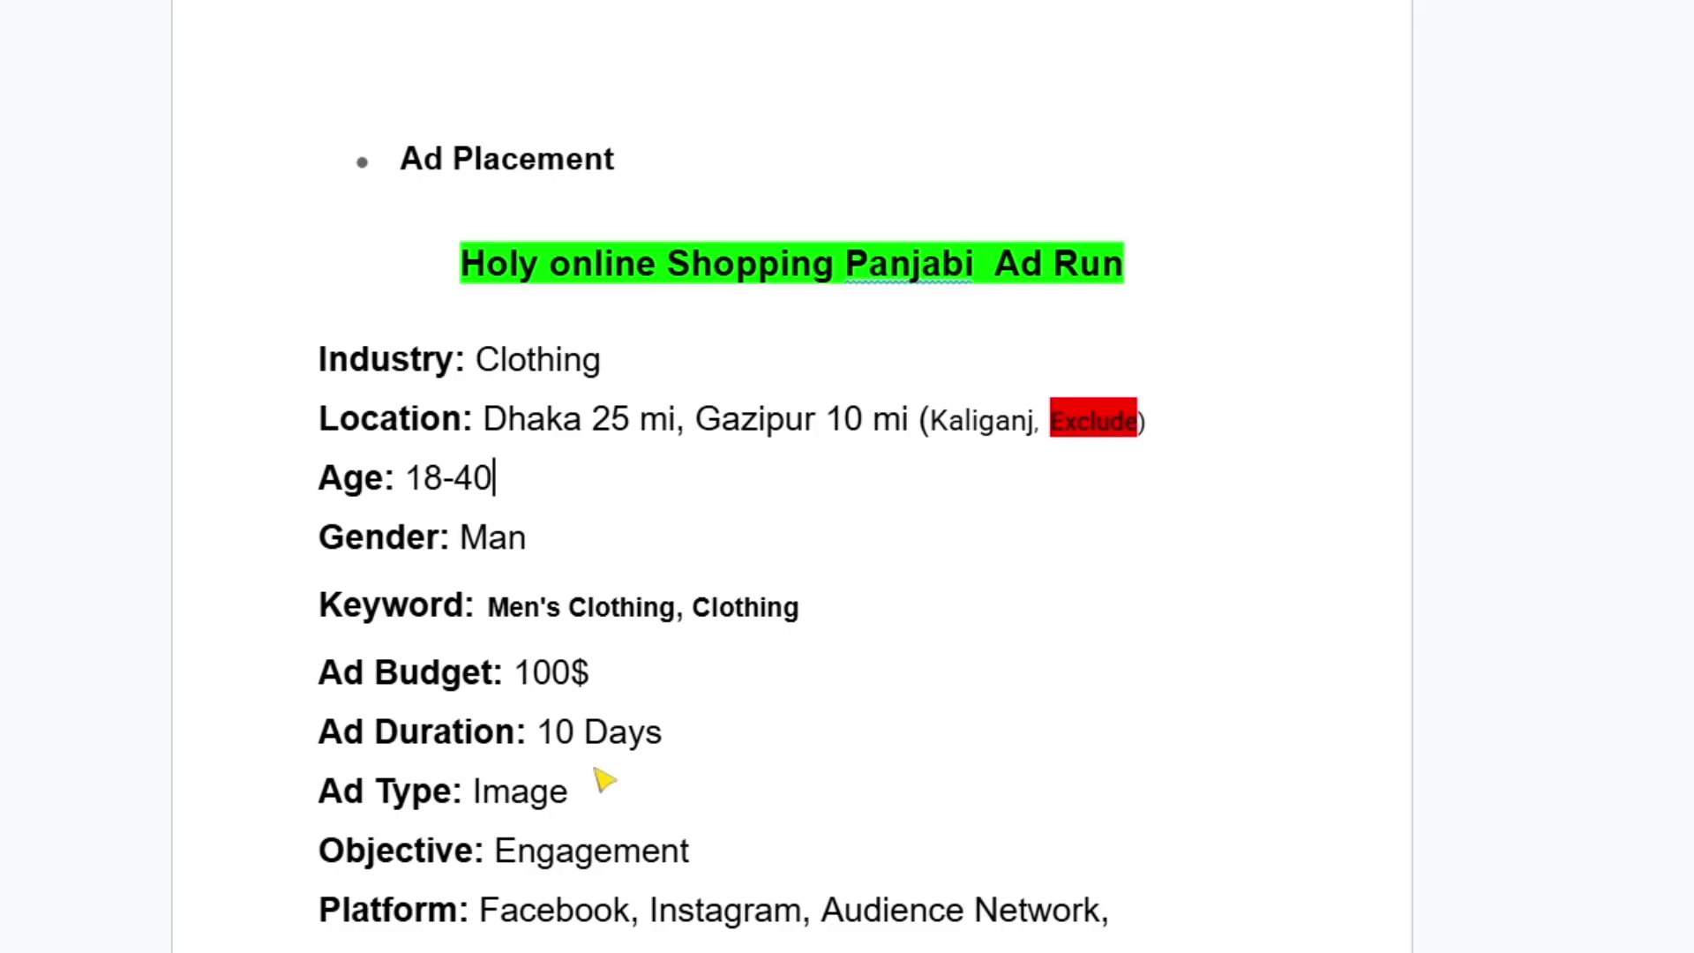
Following the brief's ad duration, set the daily budget to $10.00 and the start to Mar 15, 2025 at 08:00 AM
left_click_drag(537, 734, 745, 745)
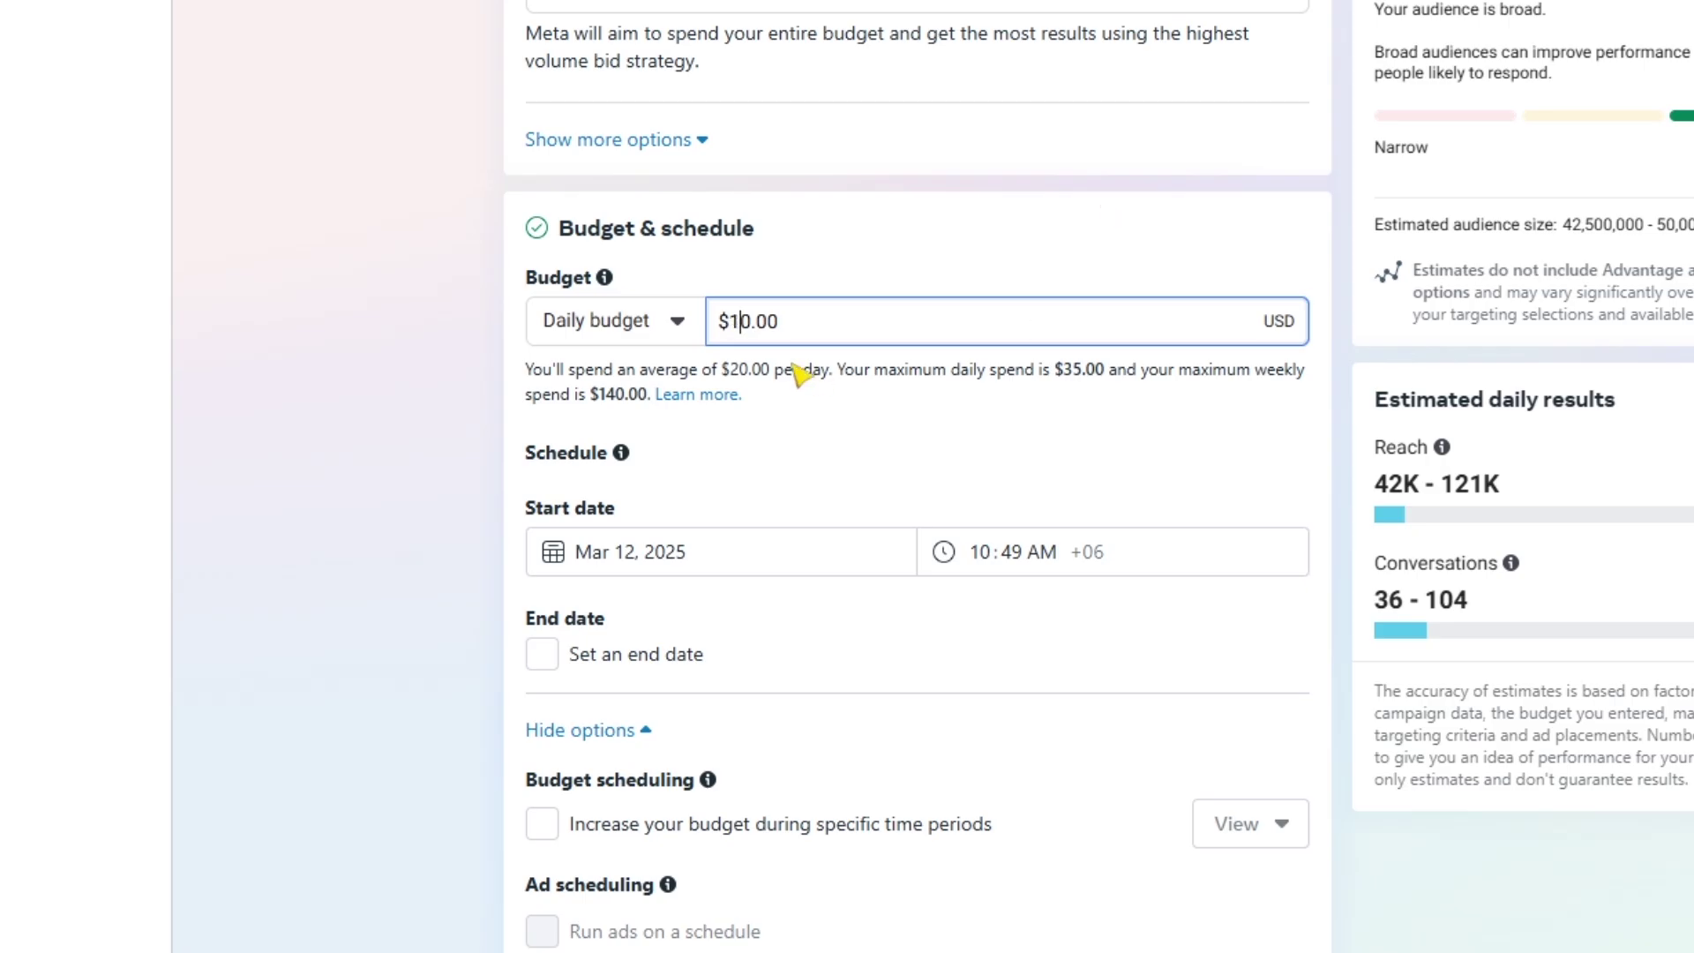
left_click(608, 552)
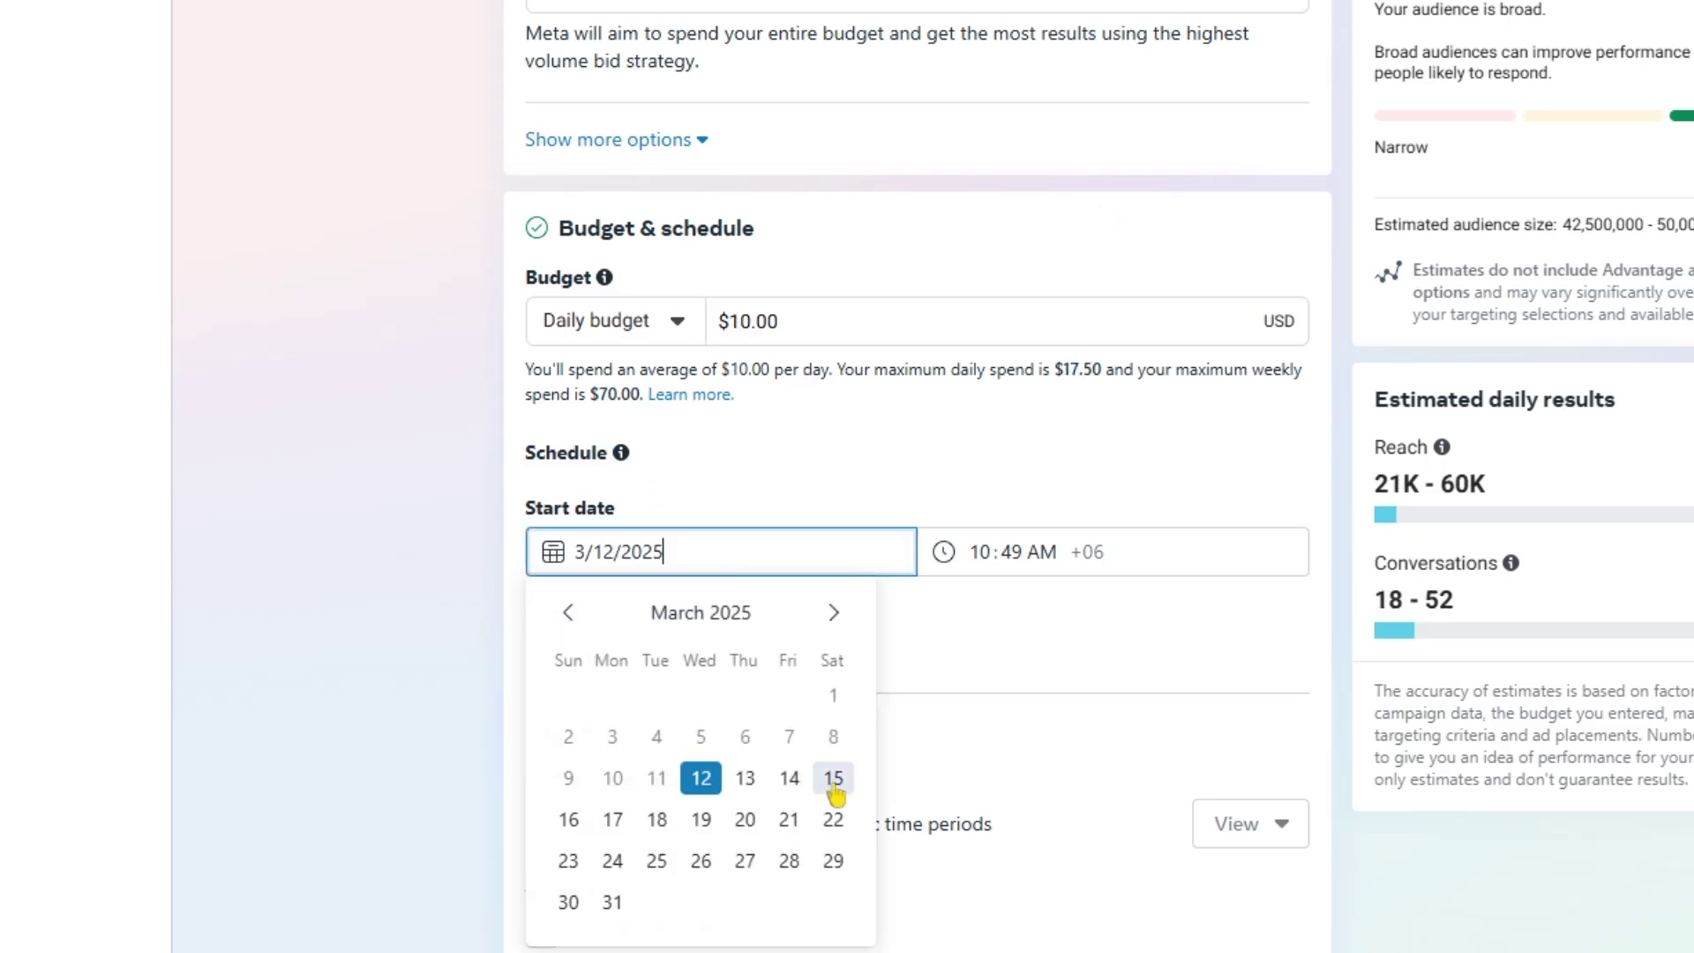
left_click(834, 778)
left_click(980, 556)
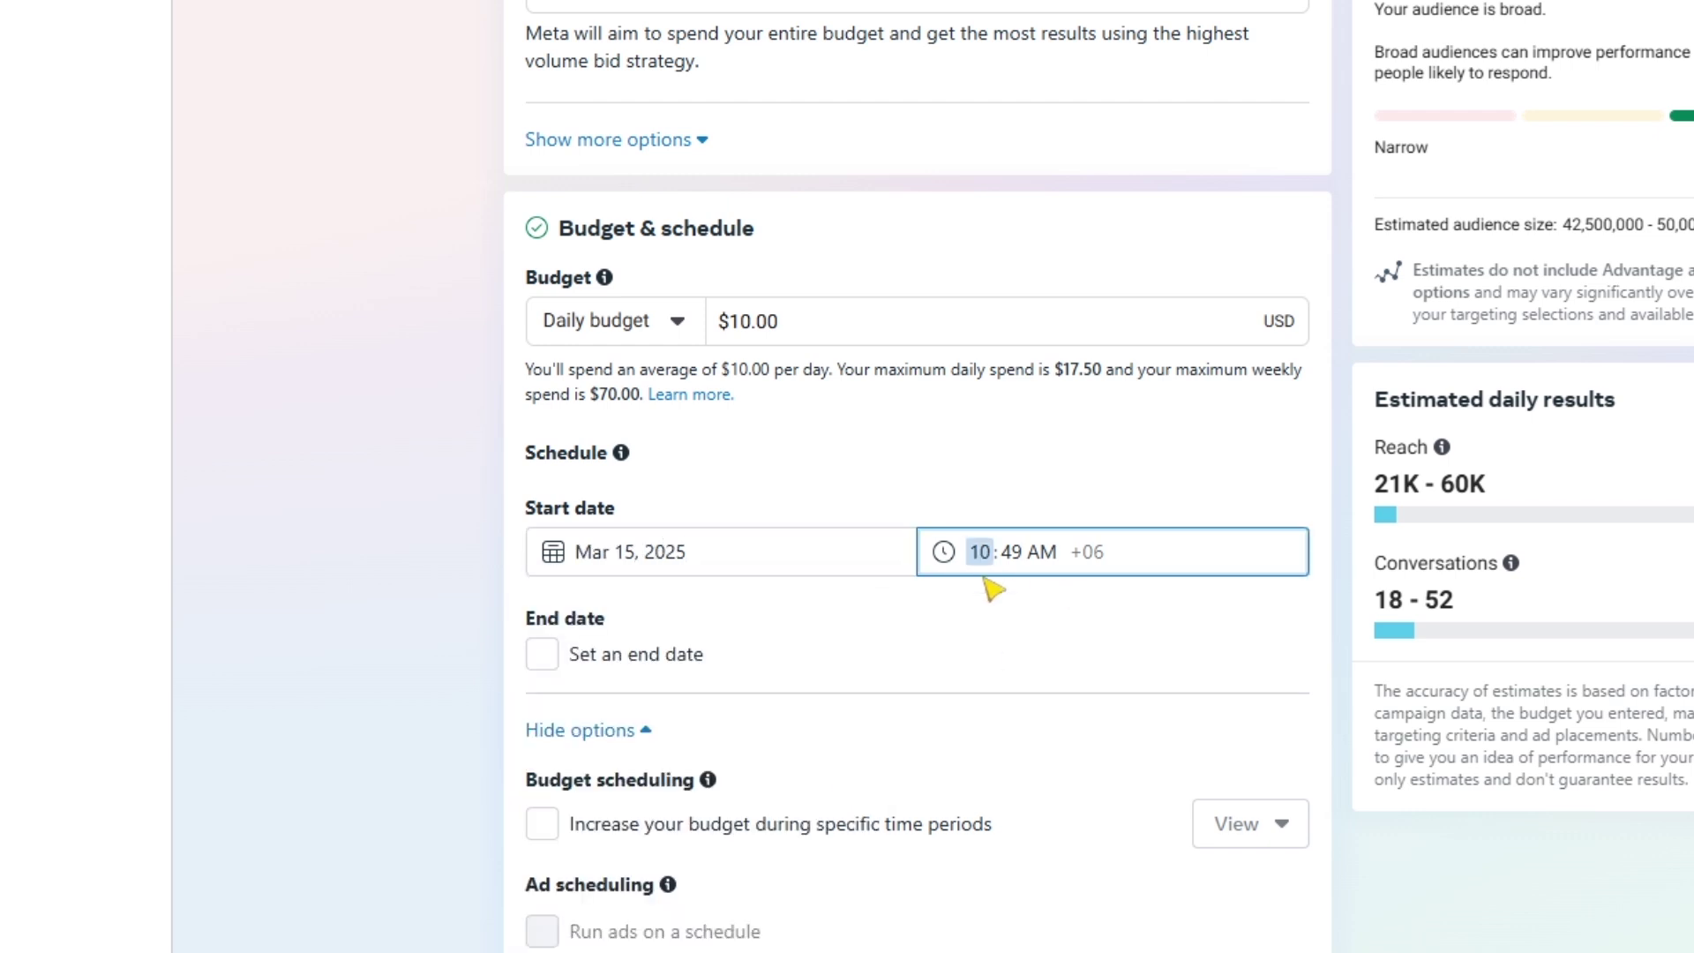
left_click(1023, 556)
scroll(878, 557, "down", 3)
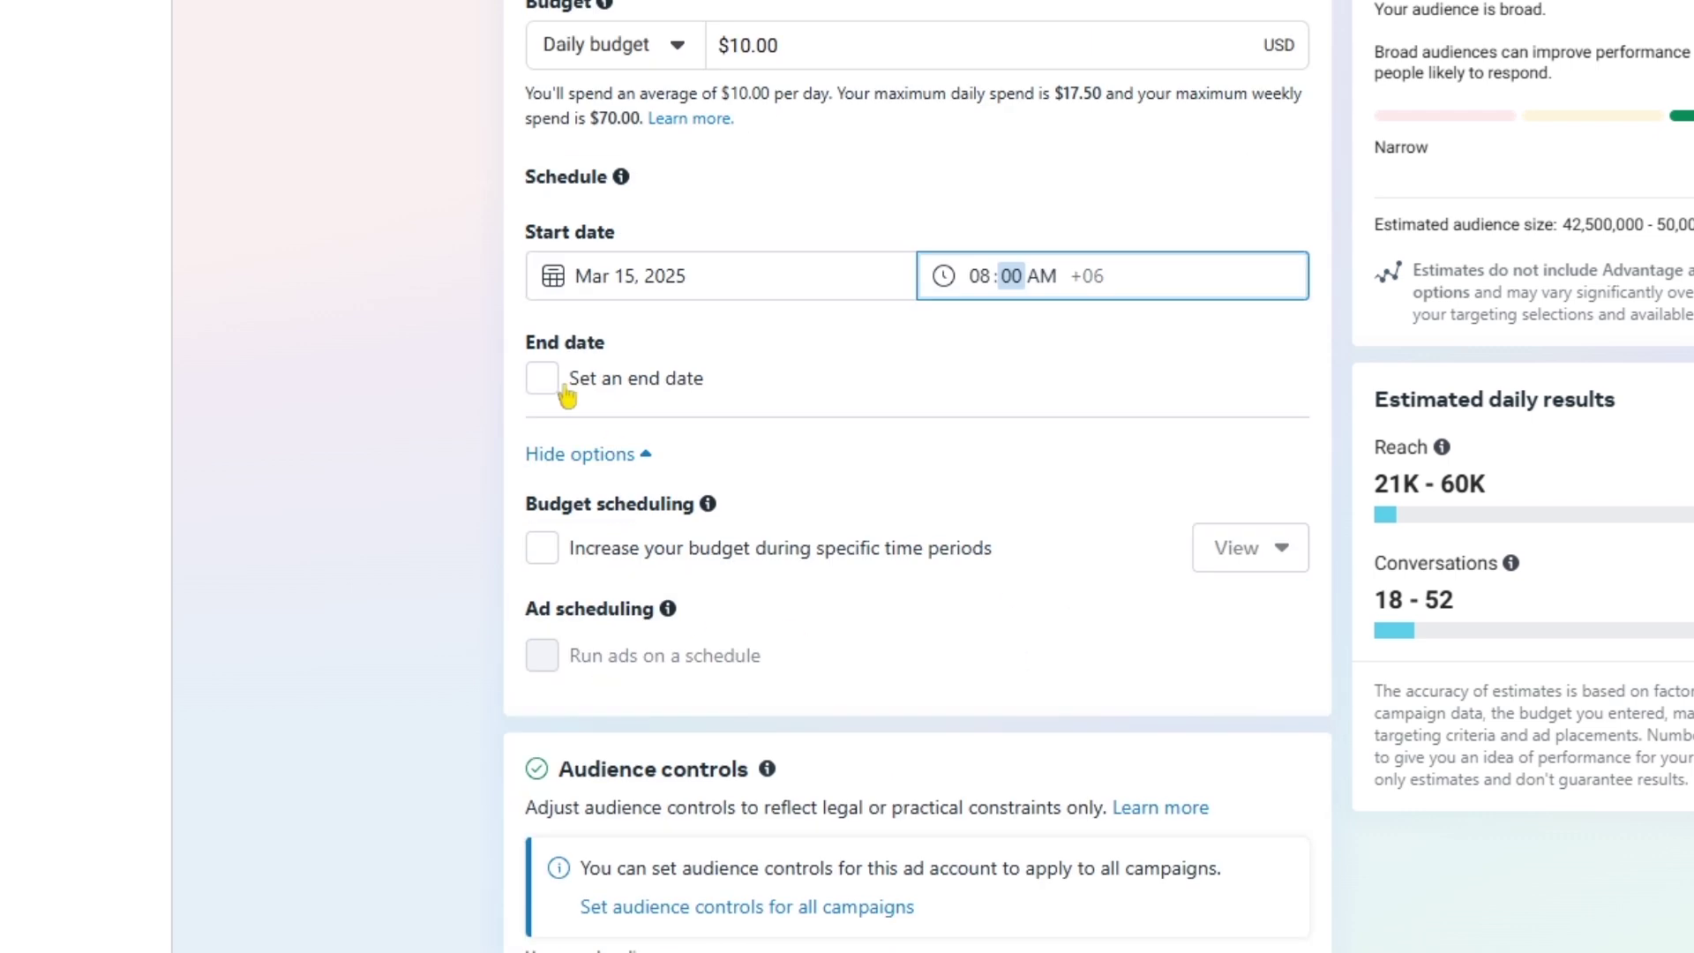
Enable an end date for the ad set, set it to Mar 24, 2025 at 11:00 PM, and collapse the extra schedule options
left_click(542, 379)
left_click(681, 446)
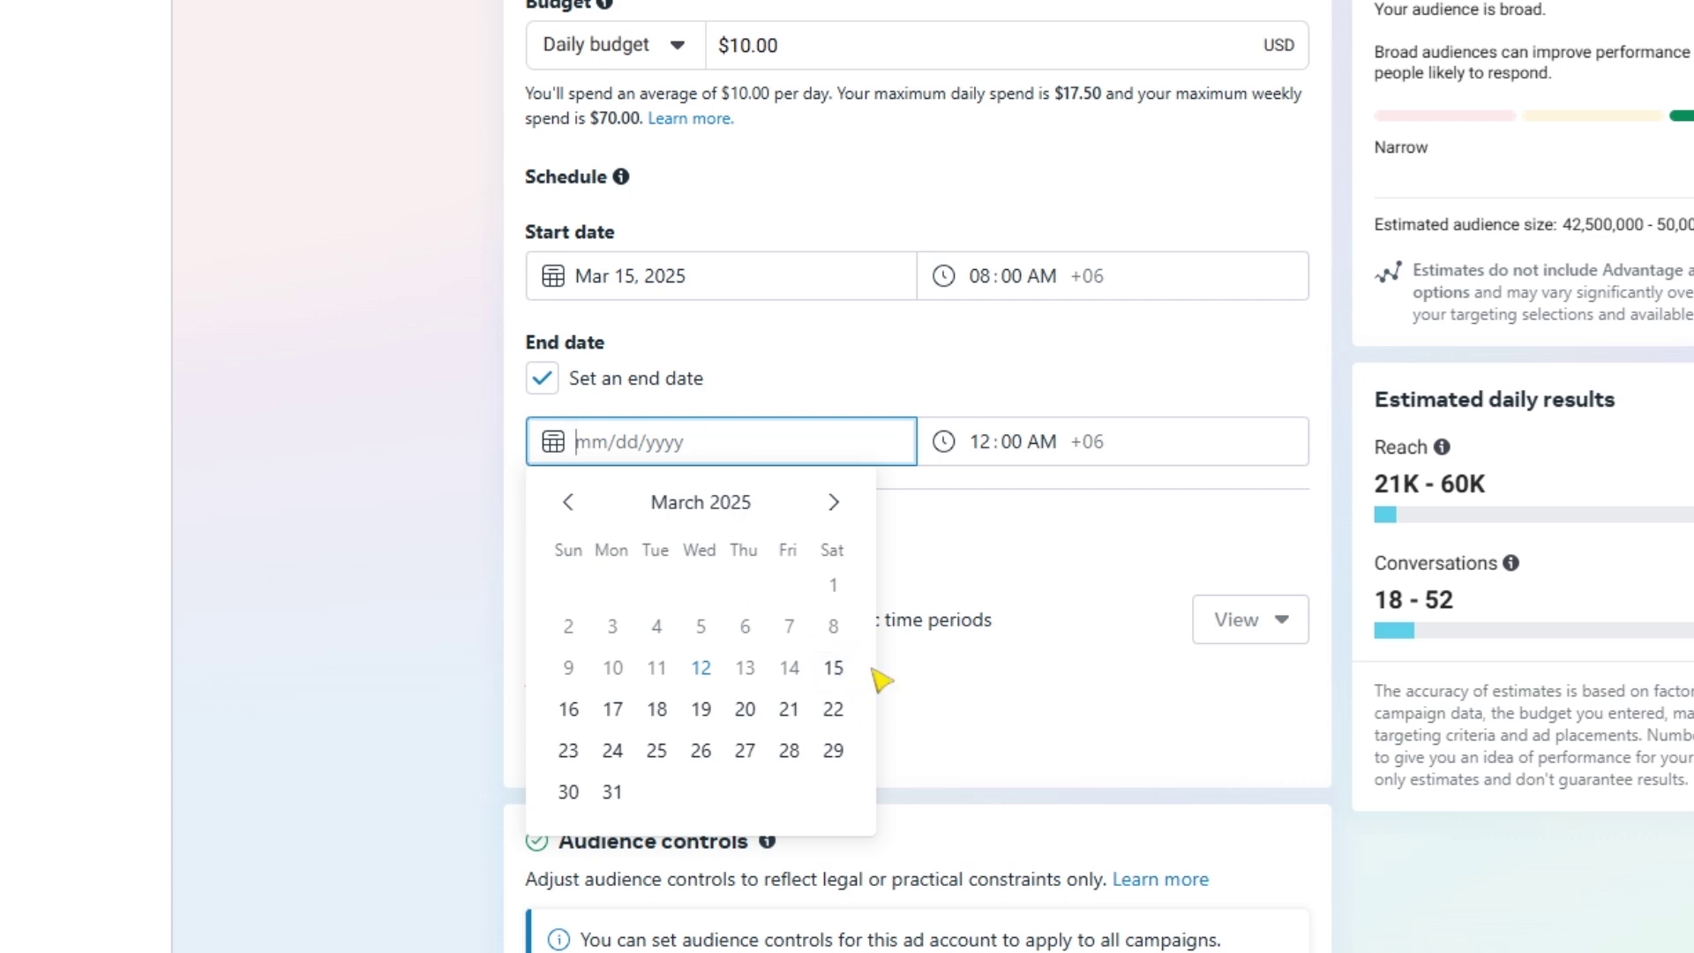
left_click(613, 751)
left_click(1026, 441)
key("Down")
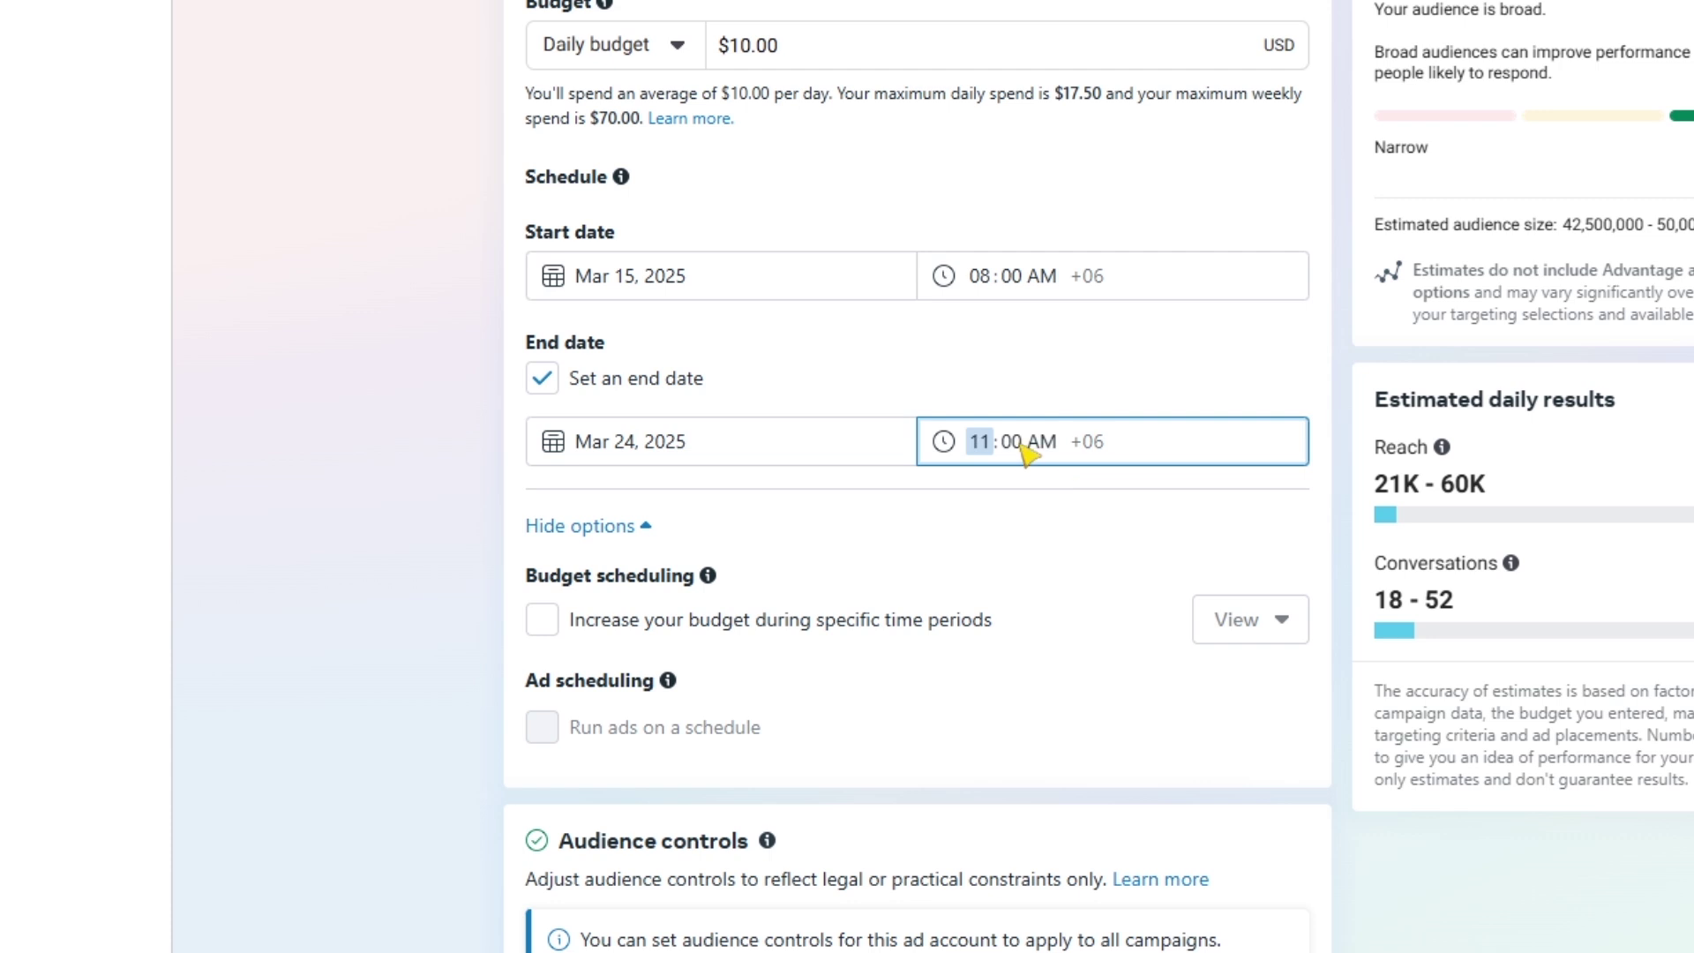
left_click(1039, 445)
key("Down")
left_click(1085, 526)
left_click(1085, 526)
Open the Locations setting under Audience controls for editing and check the target location in the Panjabi ad brief
scroll(910, 438, "down", 2)
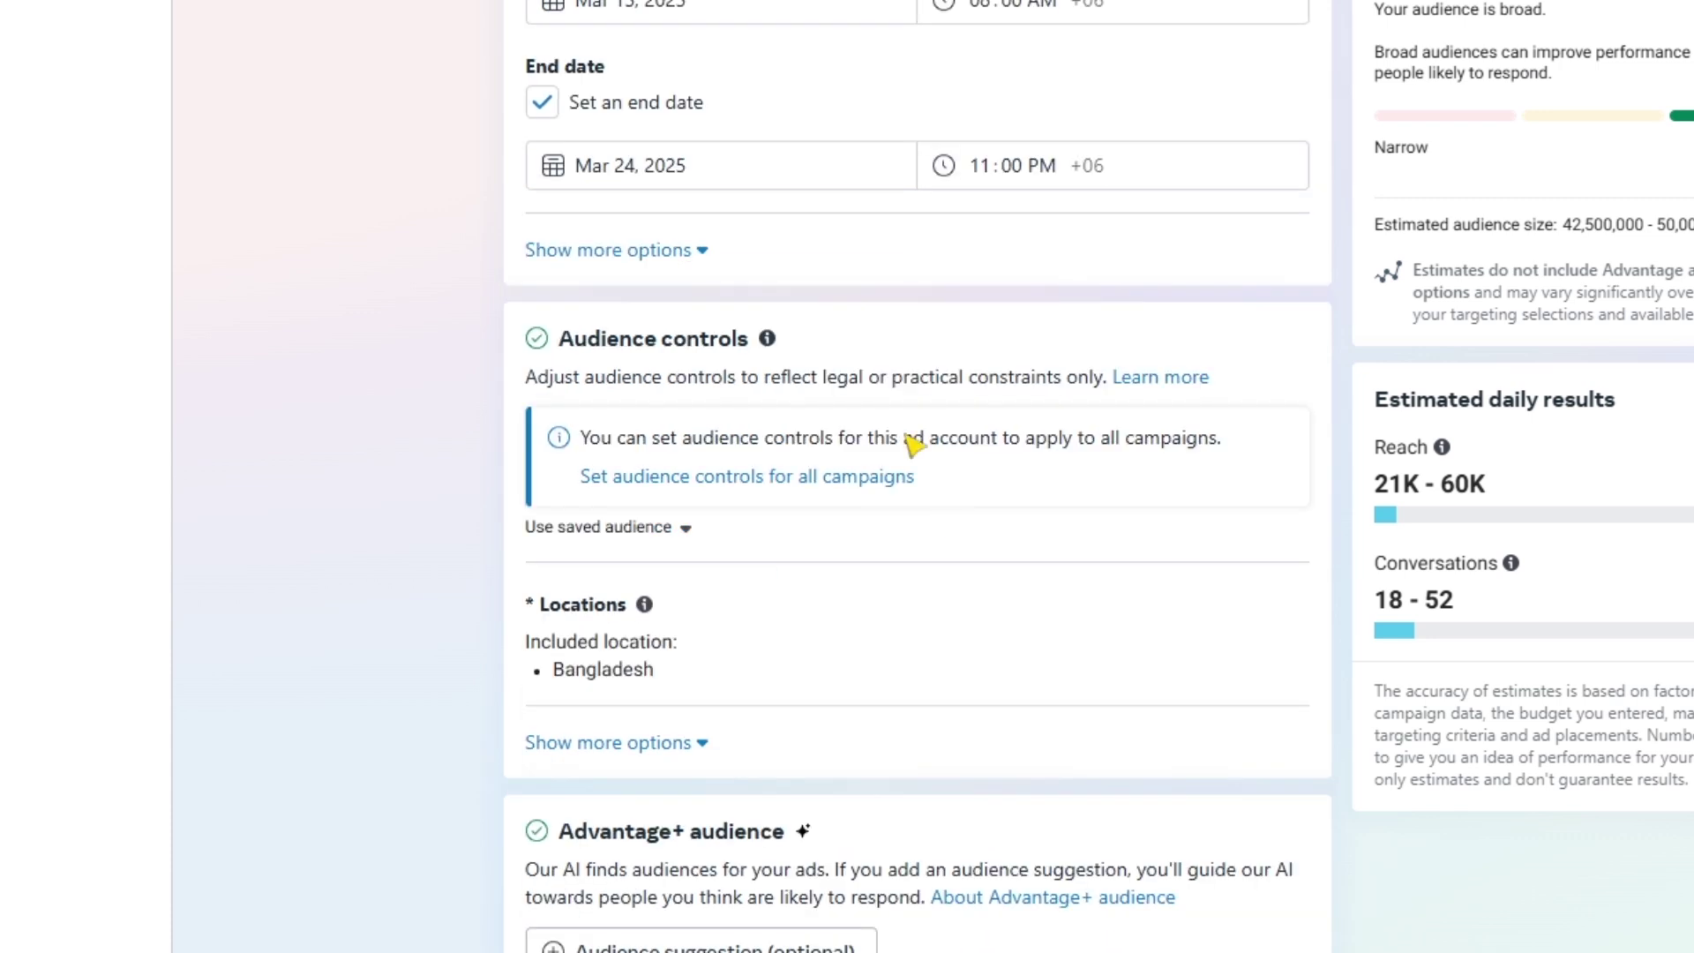
left_click_drag(560, 347, 750, 341)
scroll(858, 565, "down", 2)
left_click(1271, 340)
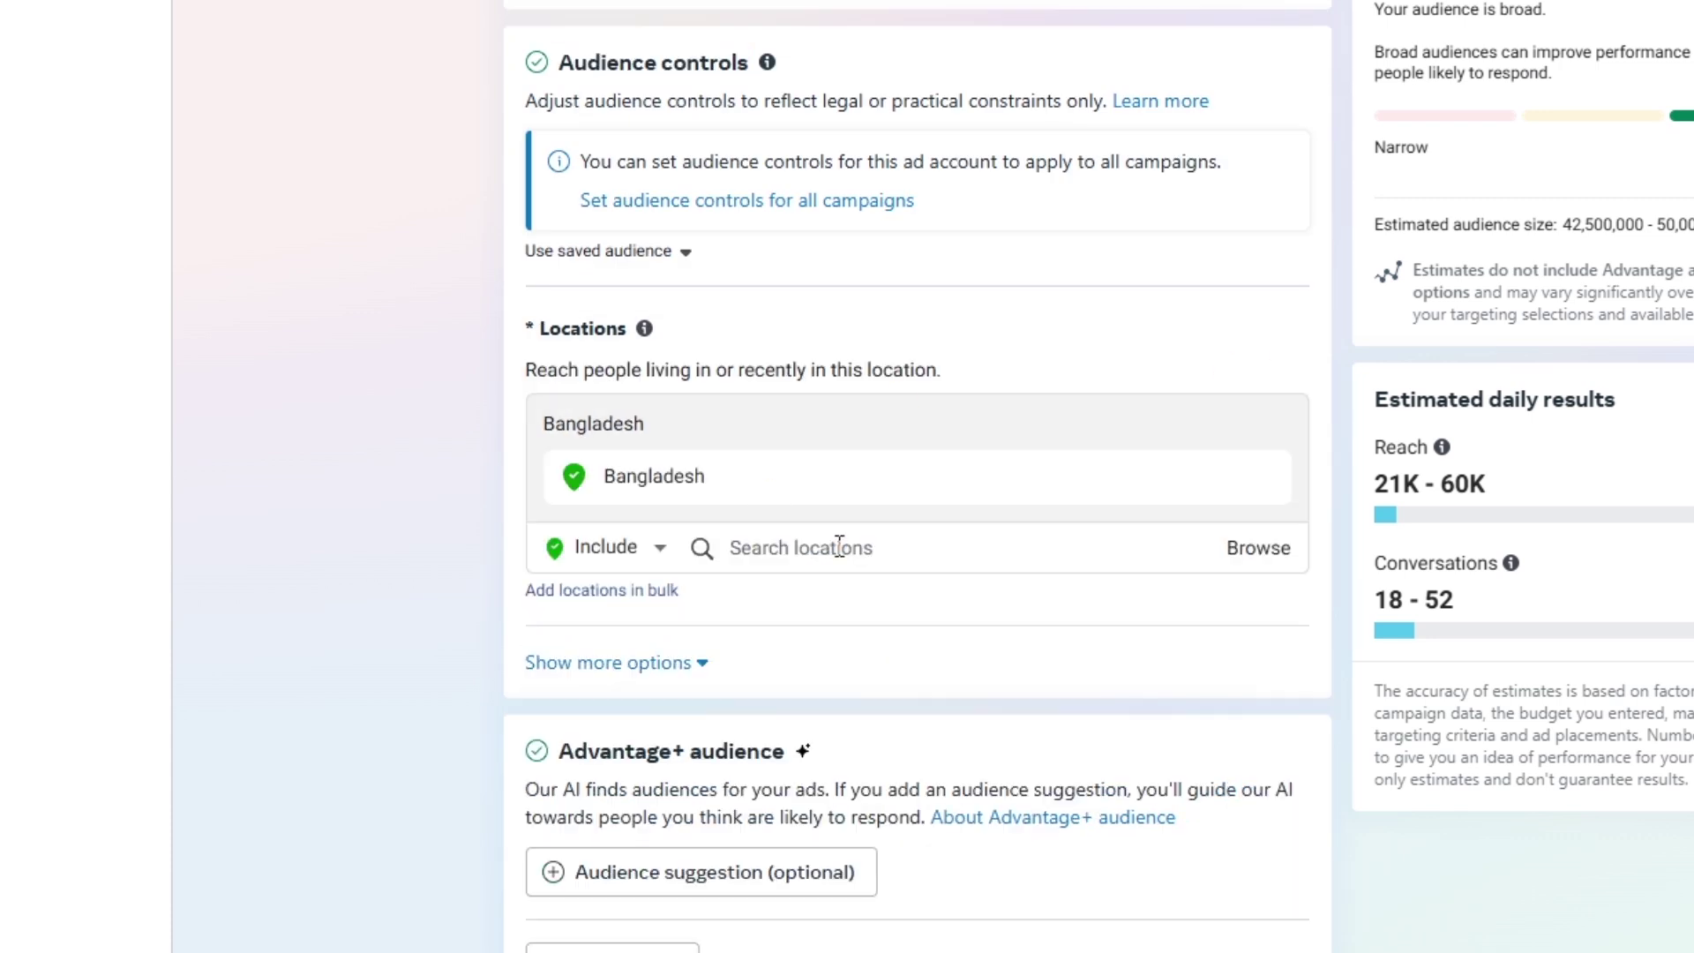
key("alt+Tab")
left_click_drag(502, 427, 594, 423)
key("alt+Tab")
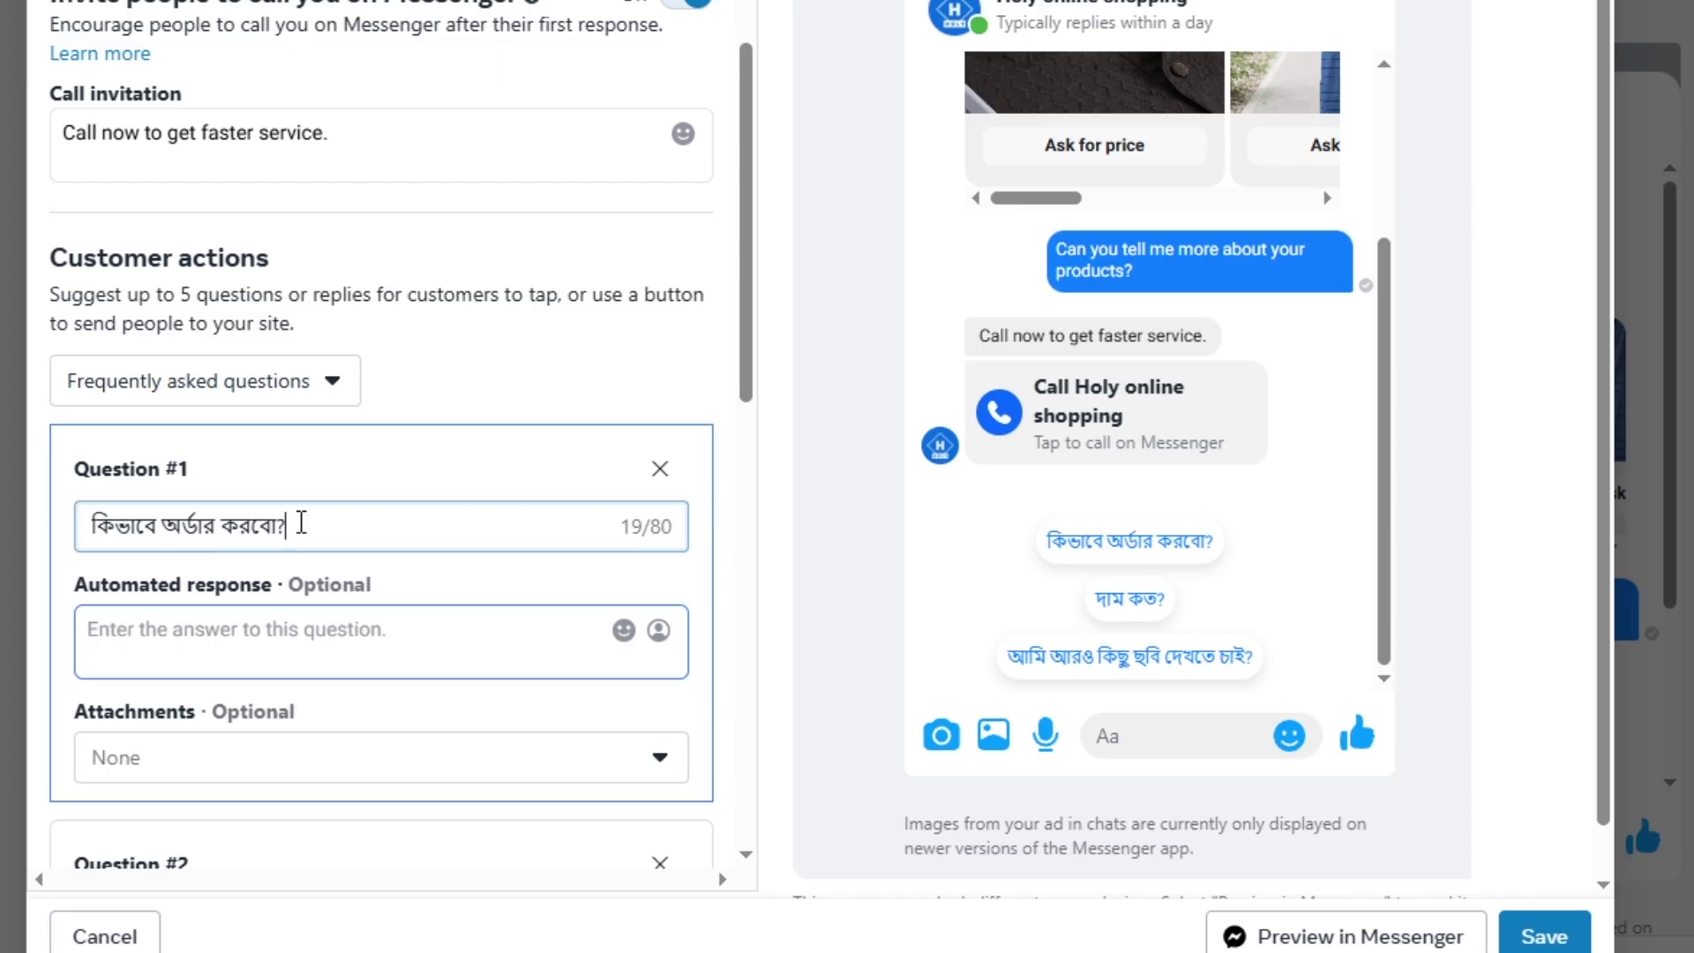
Enter "Name:", "Phone:" and "Address:" on separate lines as the automated response to Question #1
left_click(267, 637)
type("Name")
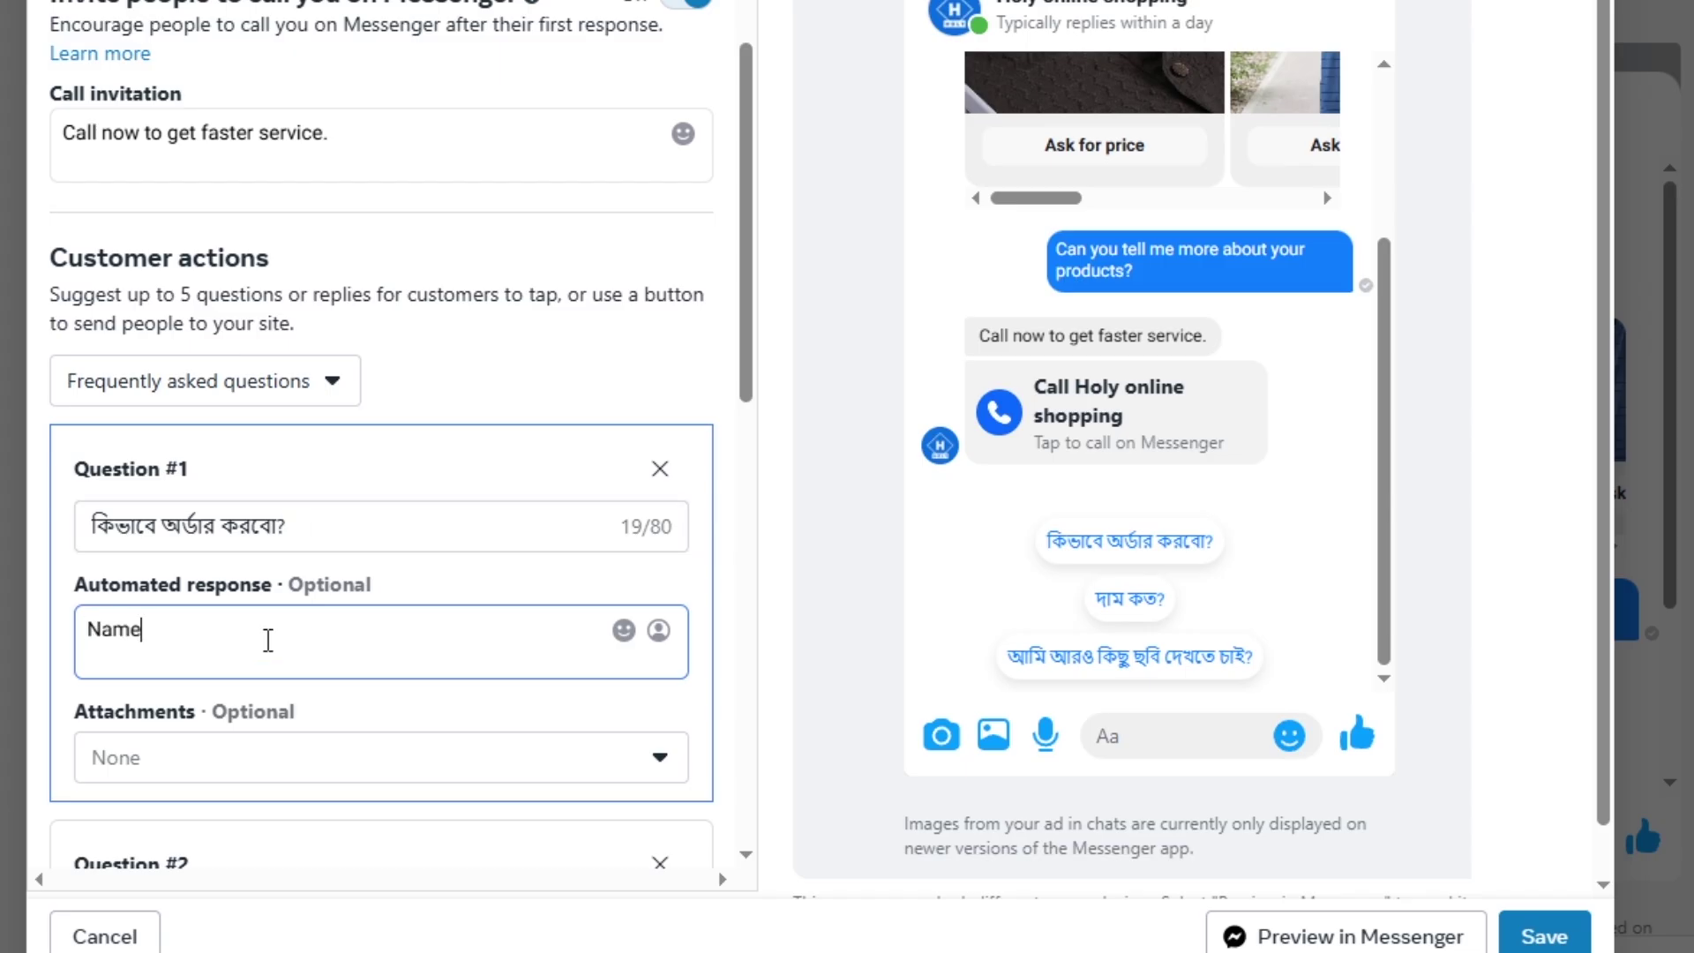
type(":")
key("Return")
type("Phone:")
key("Return")
type("Address:")
key("Return")
Attach a Messenger call invitation to Question #1's automated response
scroll(420, 548, "down", 3)
left_click(405, 543)
left_click(382, 607)
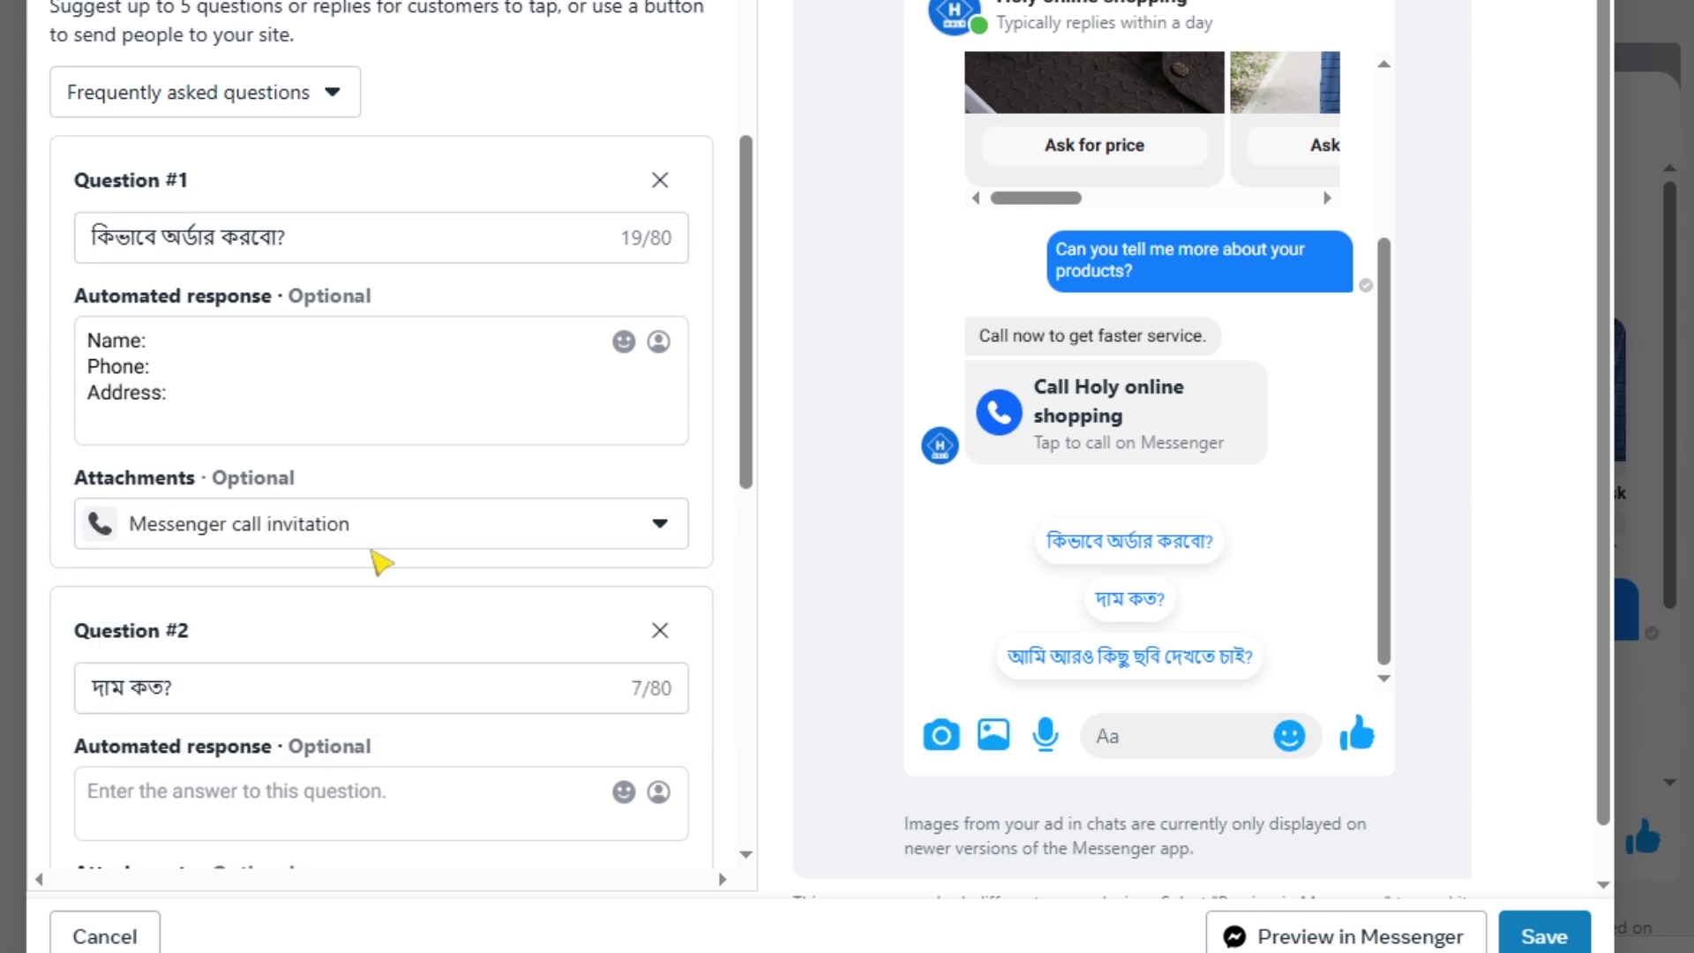
Enter 1200 as the automated response to Question #2, "দাম কত?"
scroll(353, 441, "down", 5)
left_click(344, 231)
type("1200")
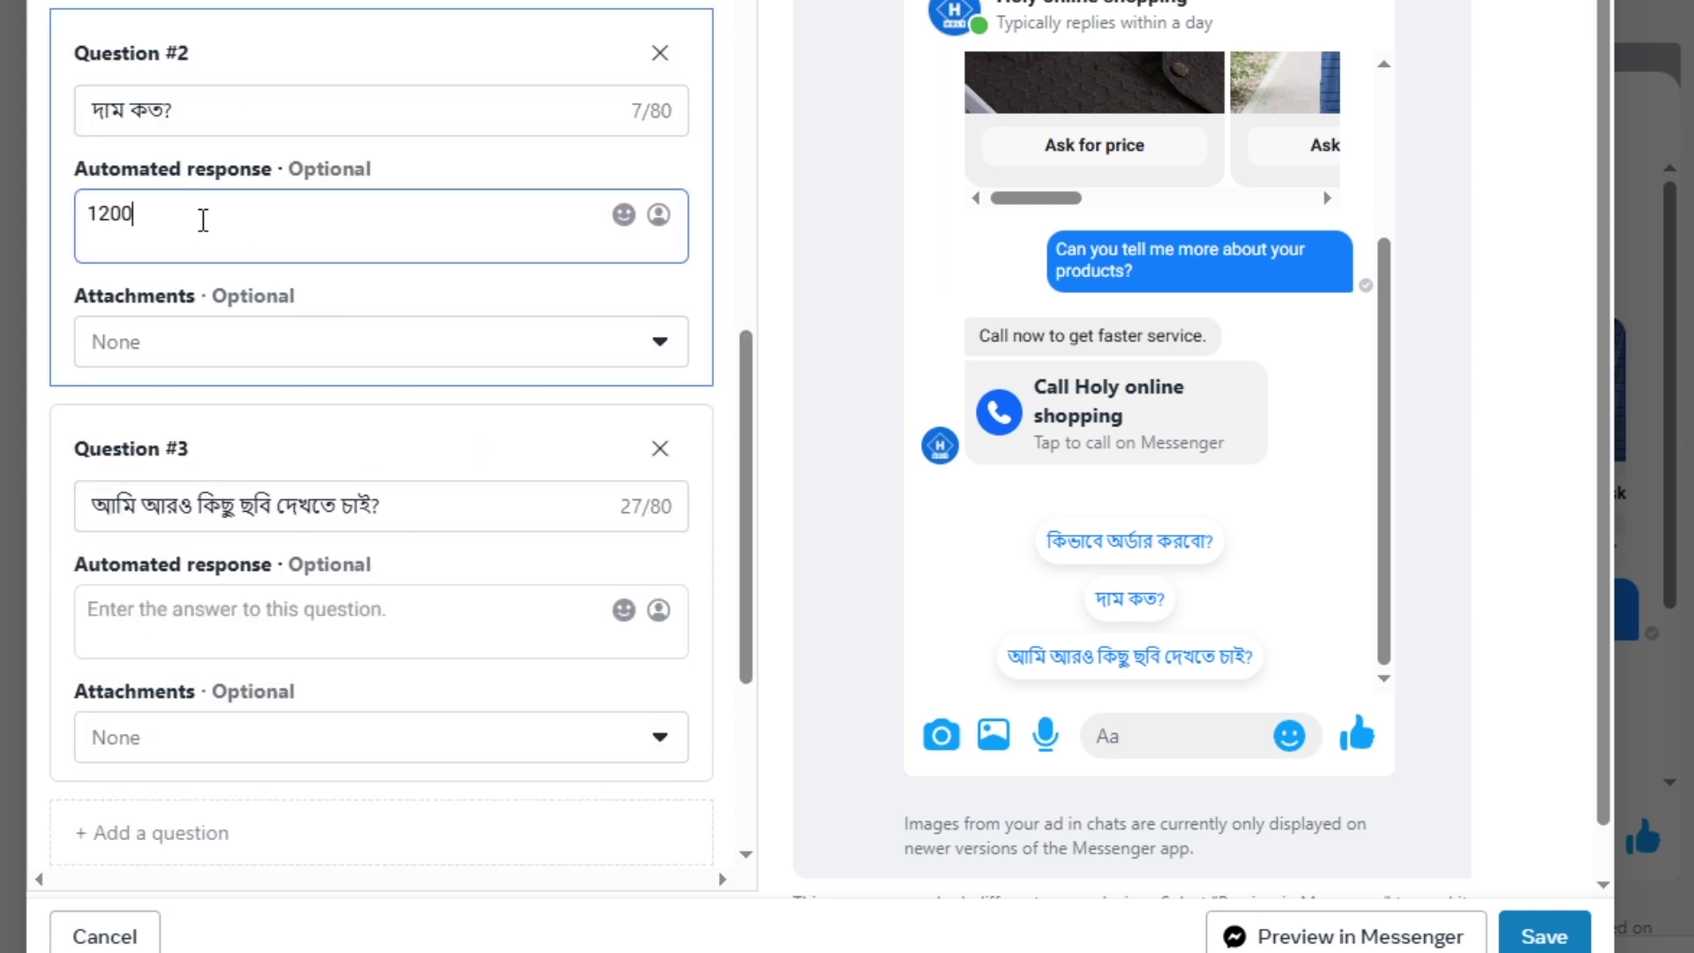